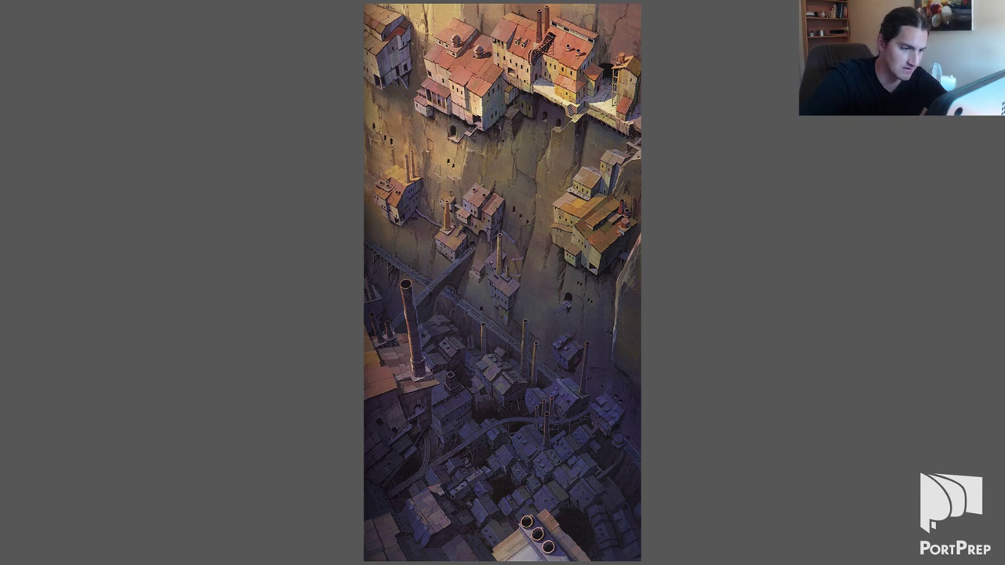
key(Right)
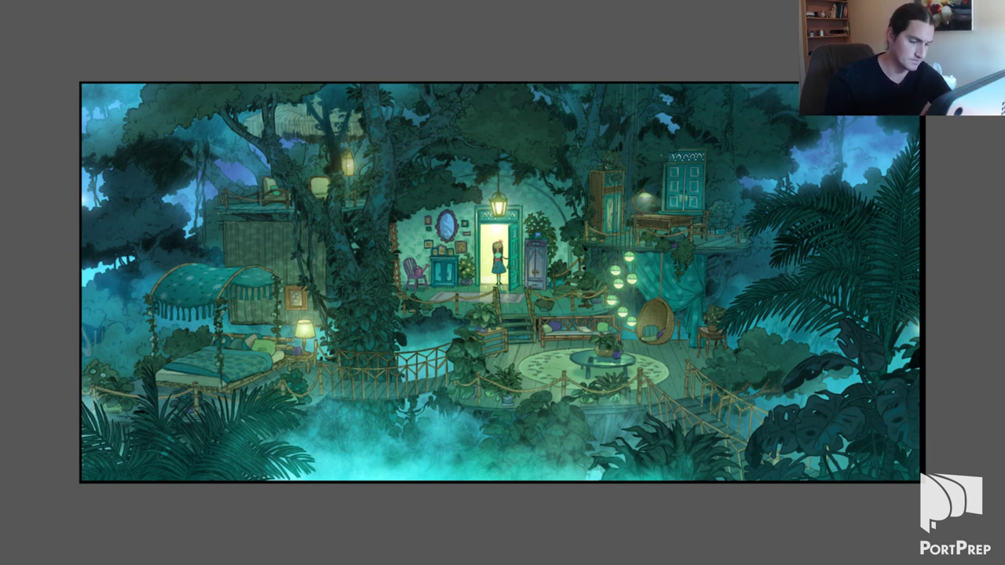
key(Right)
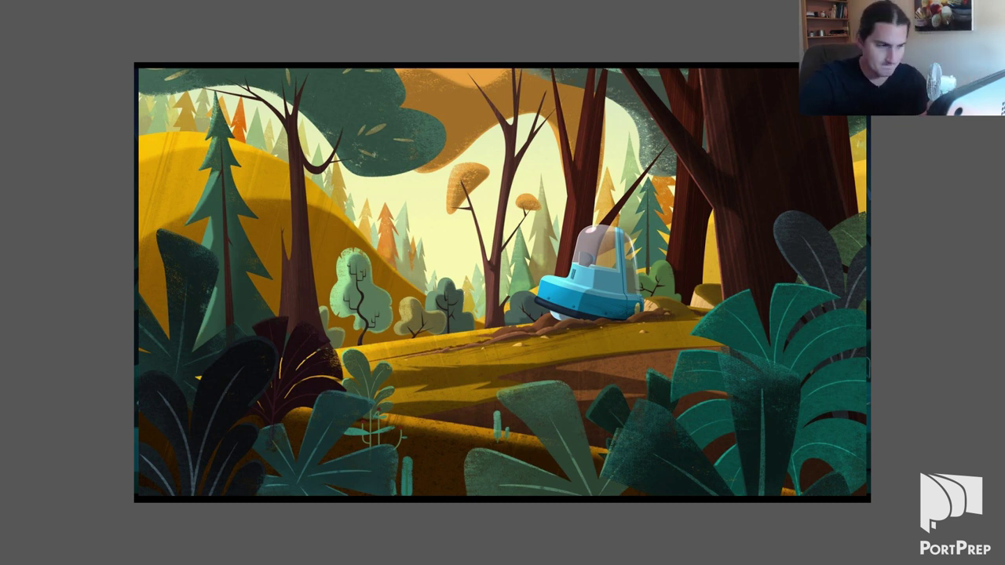
key(Right)
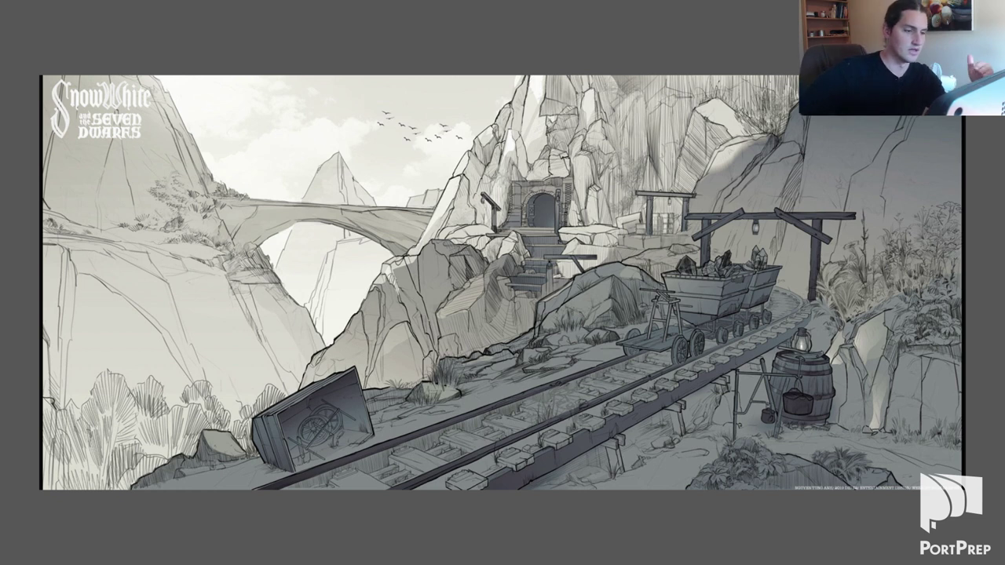
key(Right)
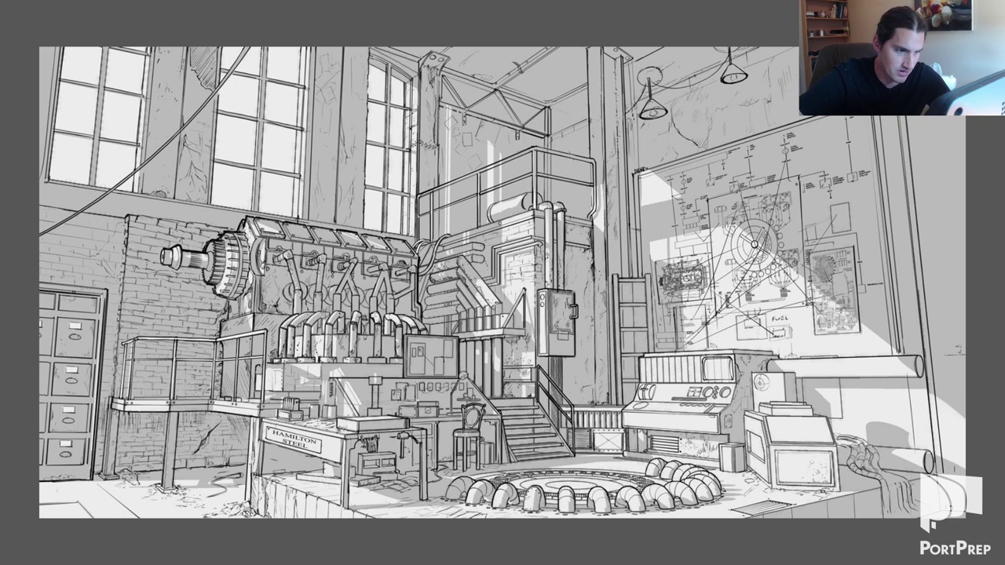
key(Right)
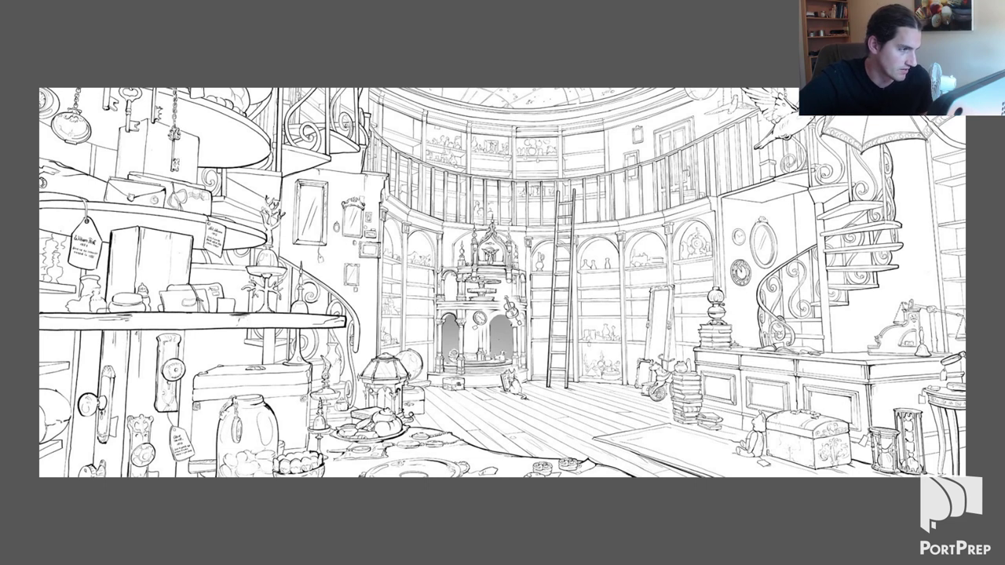
key(Right)
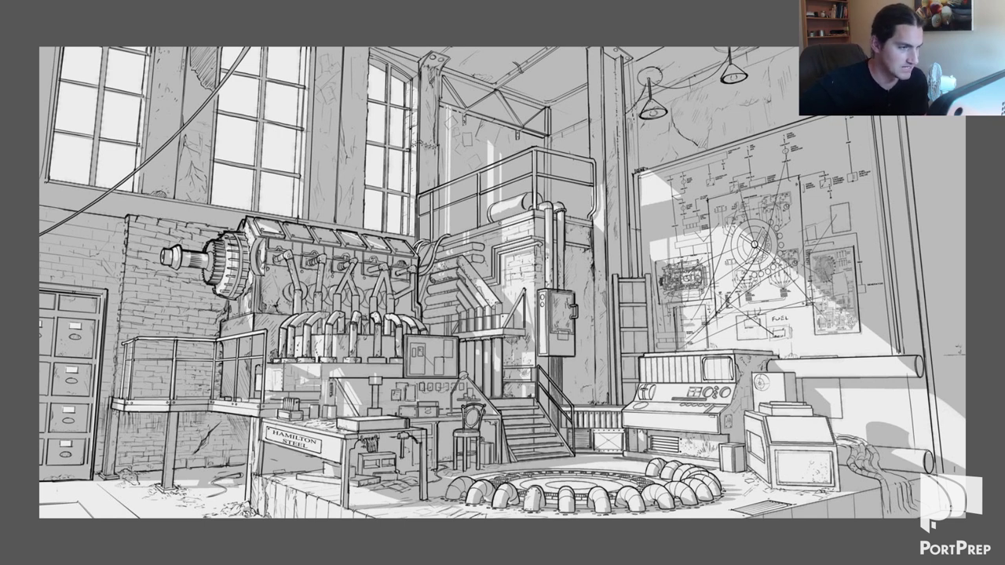
drag(429, 216, 429, 239)
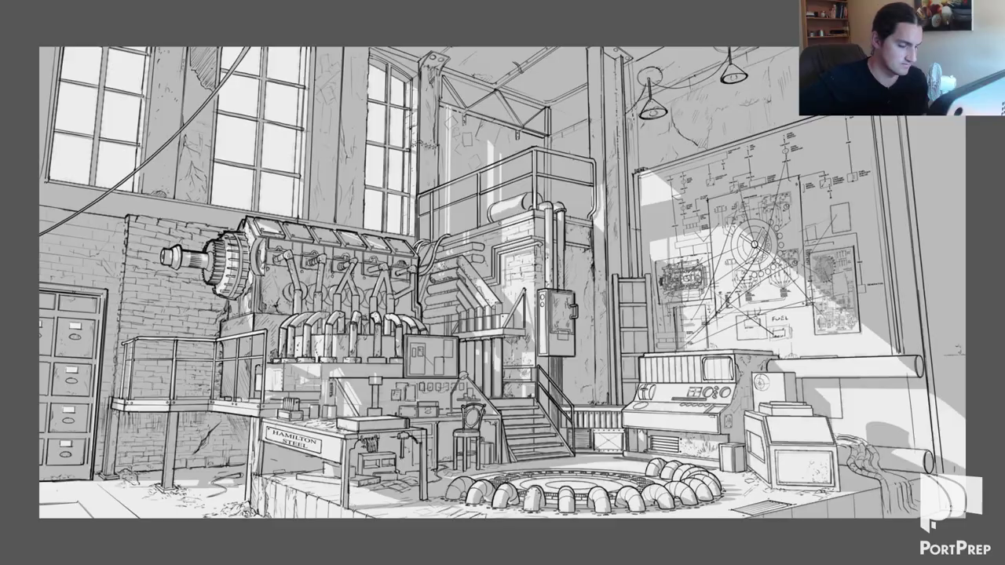
key(ctrl+Tab)
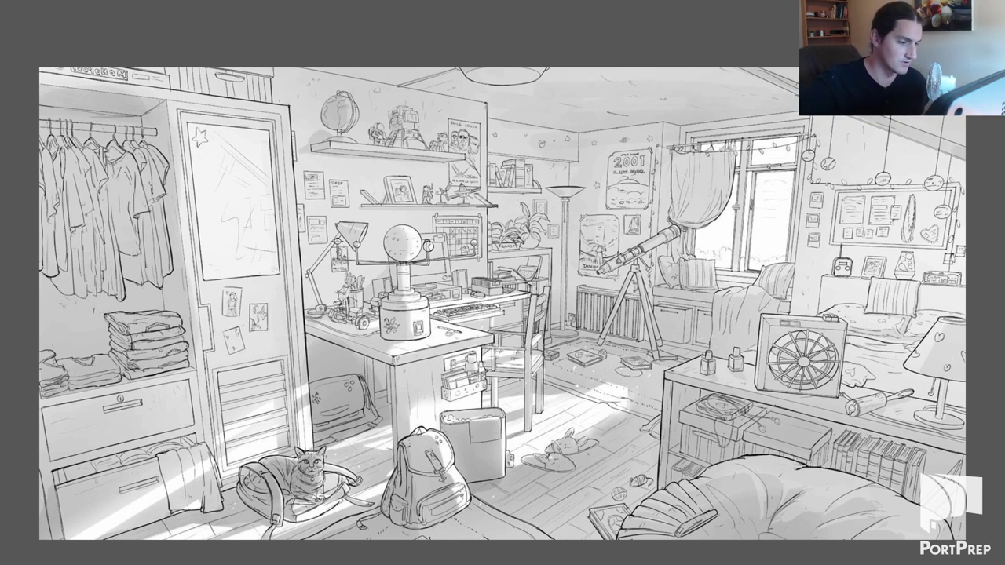
key(Right)
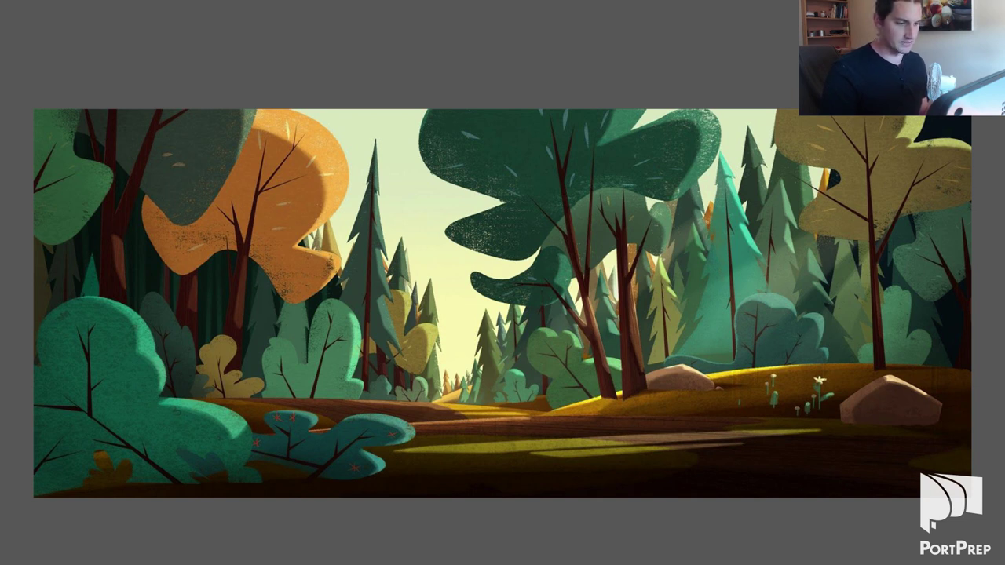
key(Right)
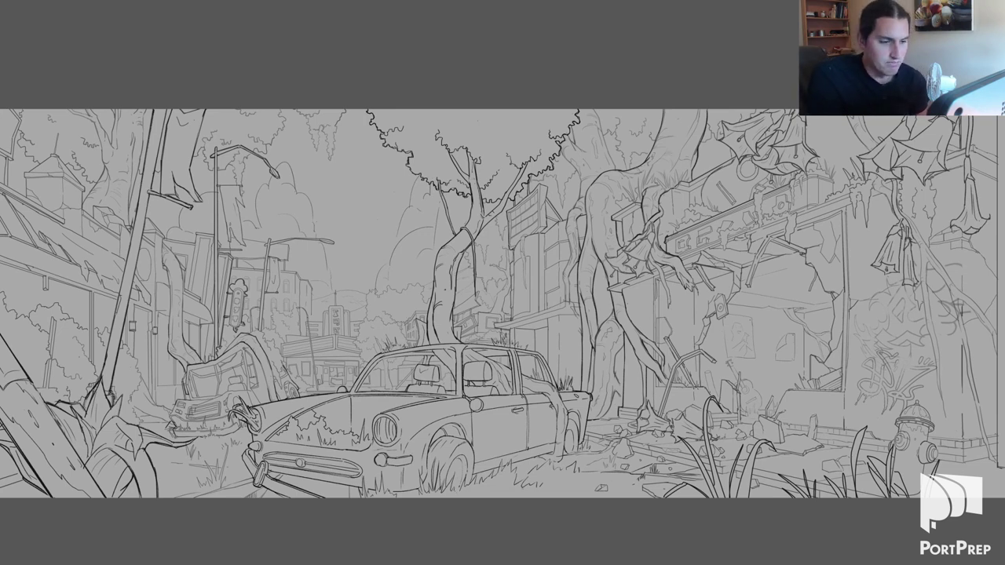
key(Right)
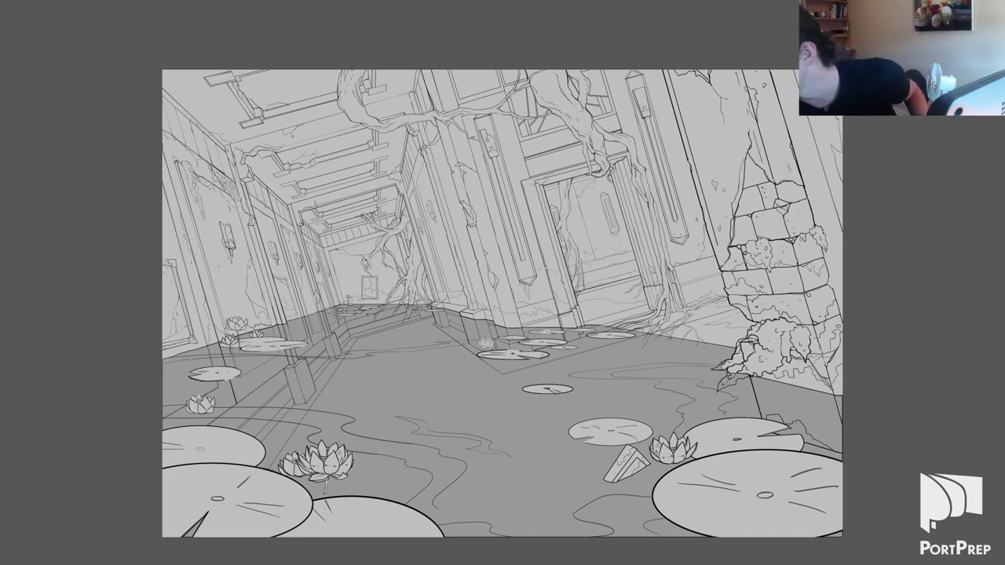
key(Right)
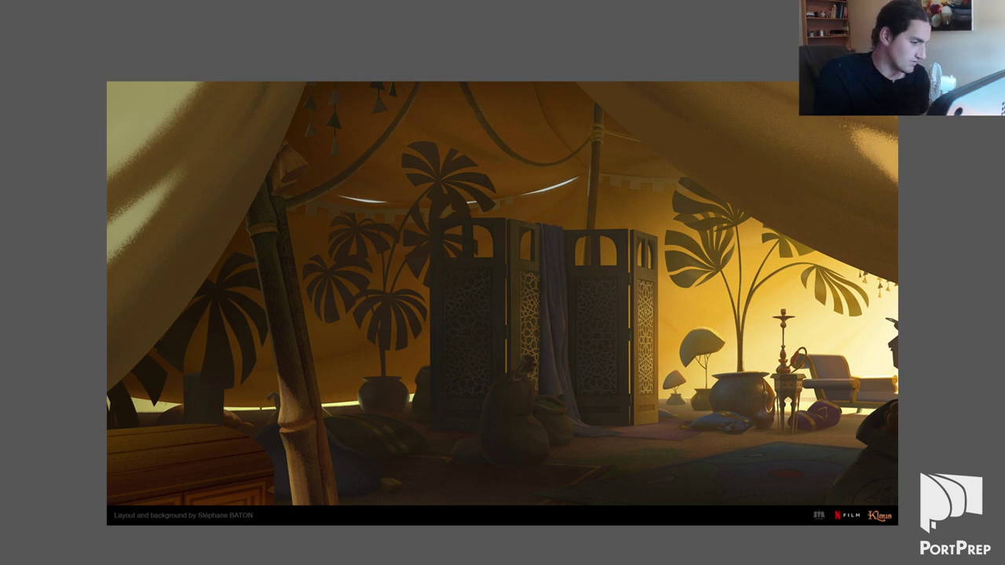
key(Right)
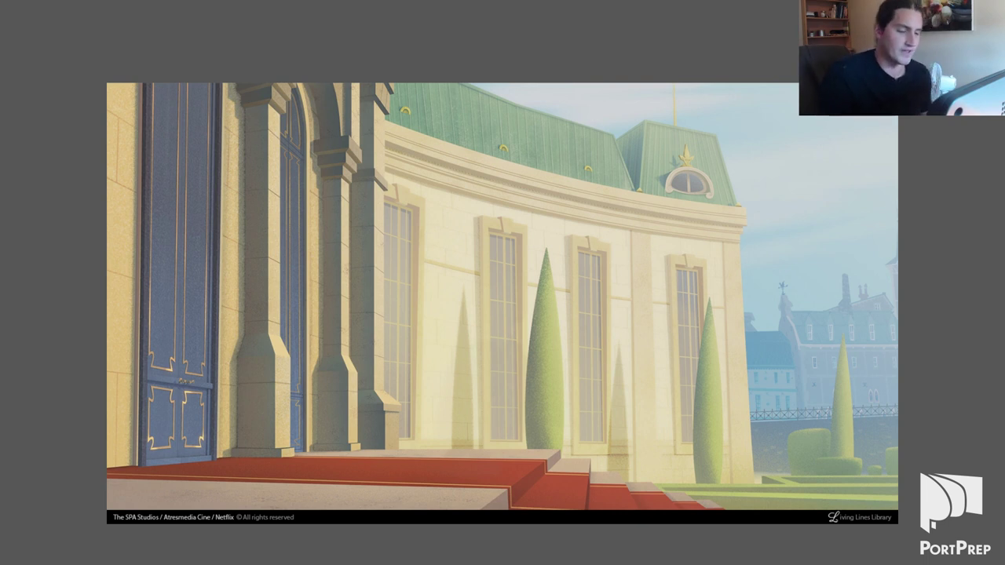
key(Right)
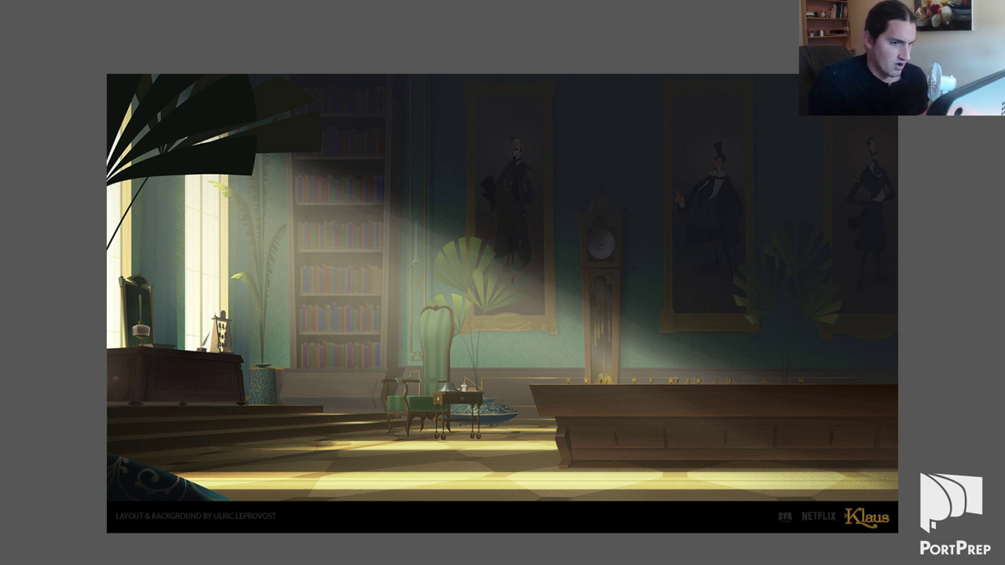
key(Right)
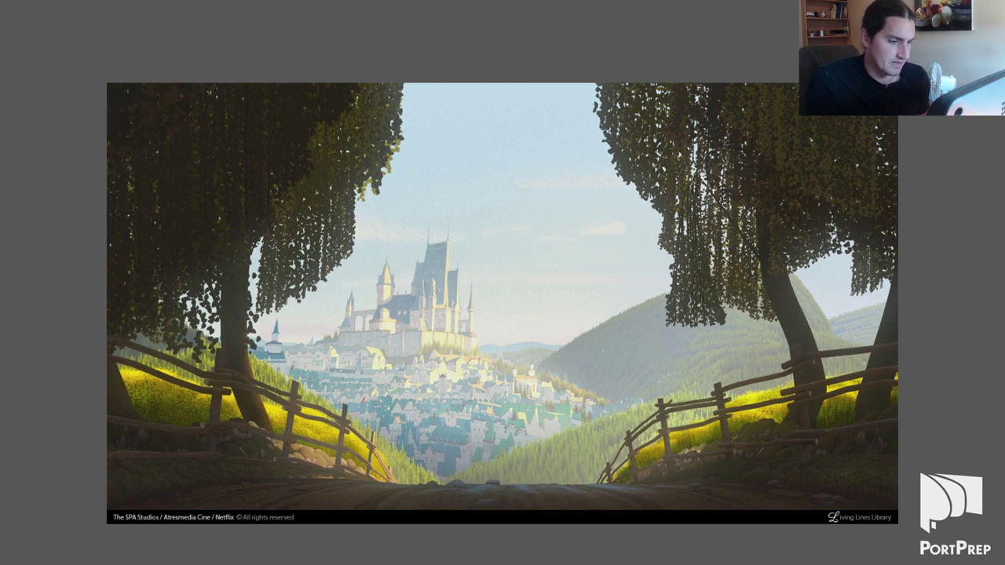
key(Right)
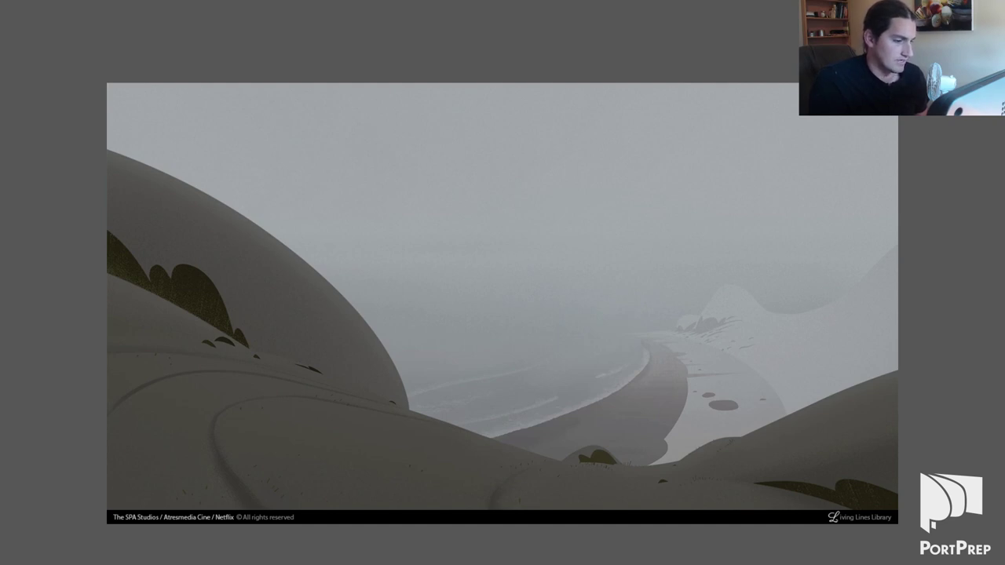
key(Right)
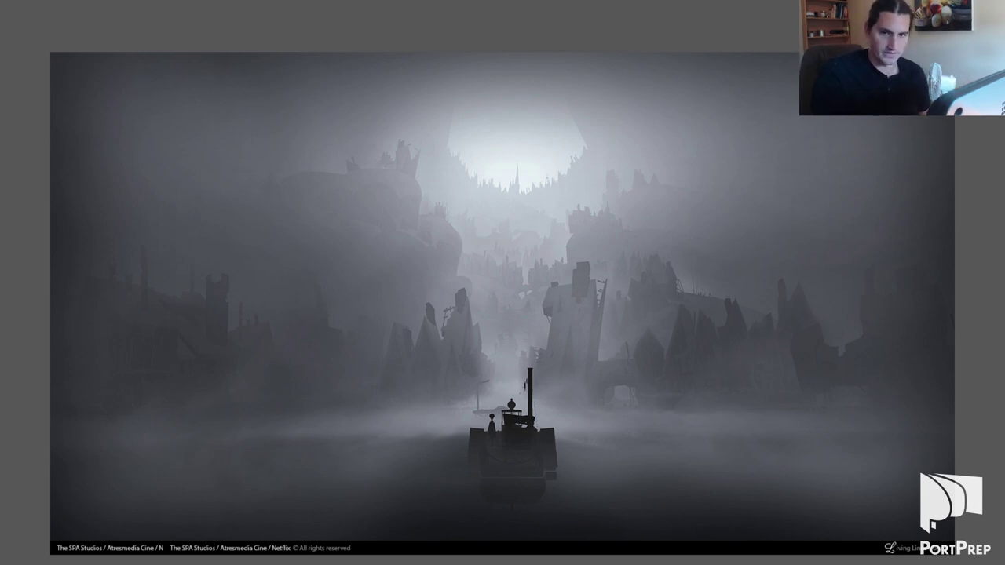
key(Right)
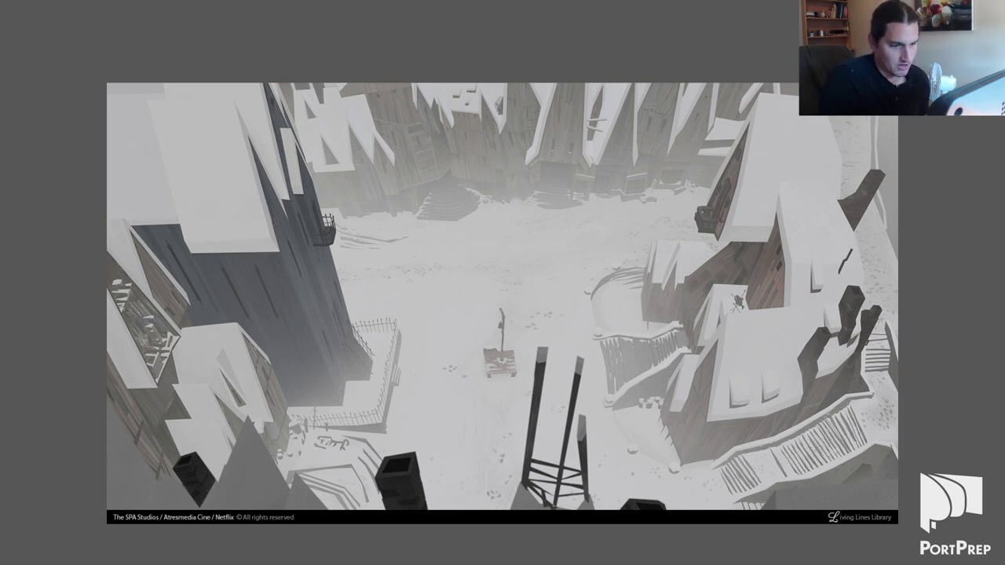
key(Right)
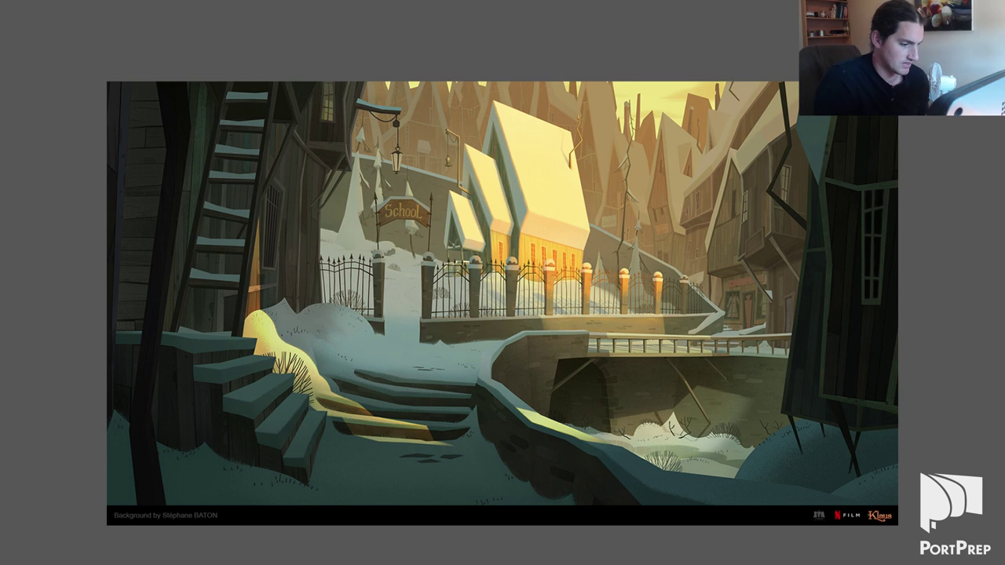
key(Right)
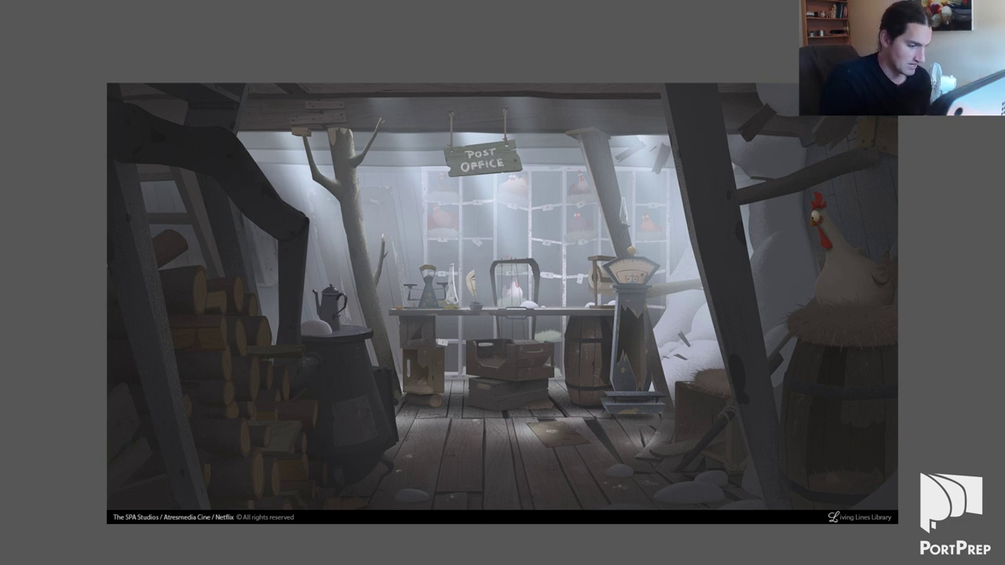
key(Right)
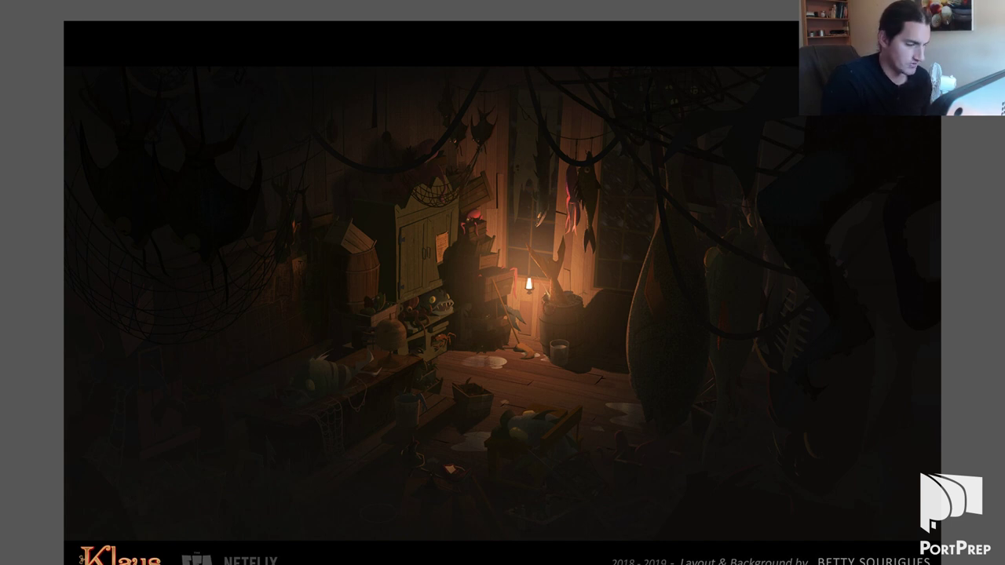
key(Right)
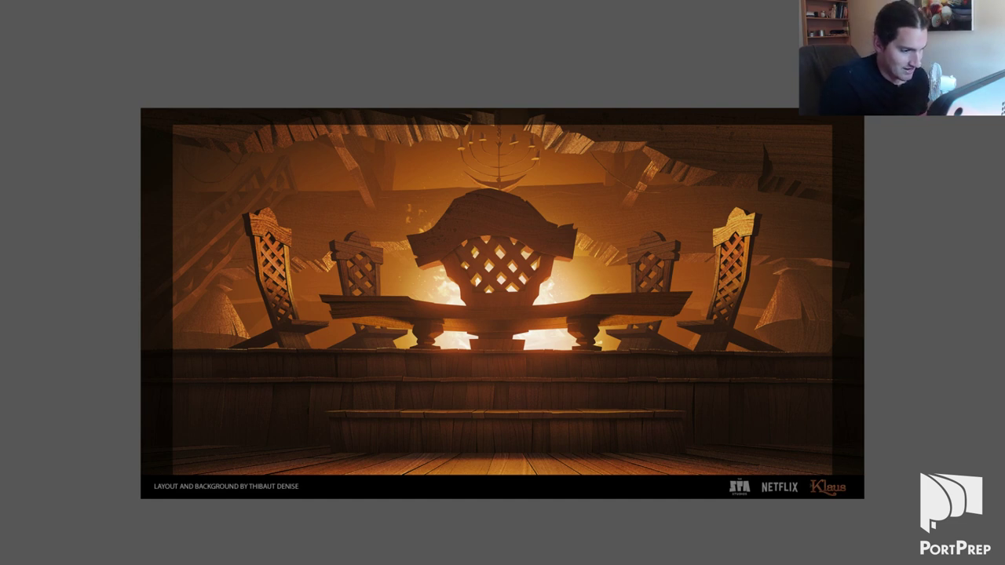
key(Right)
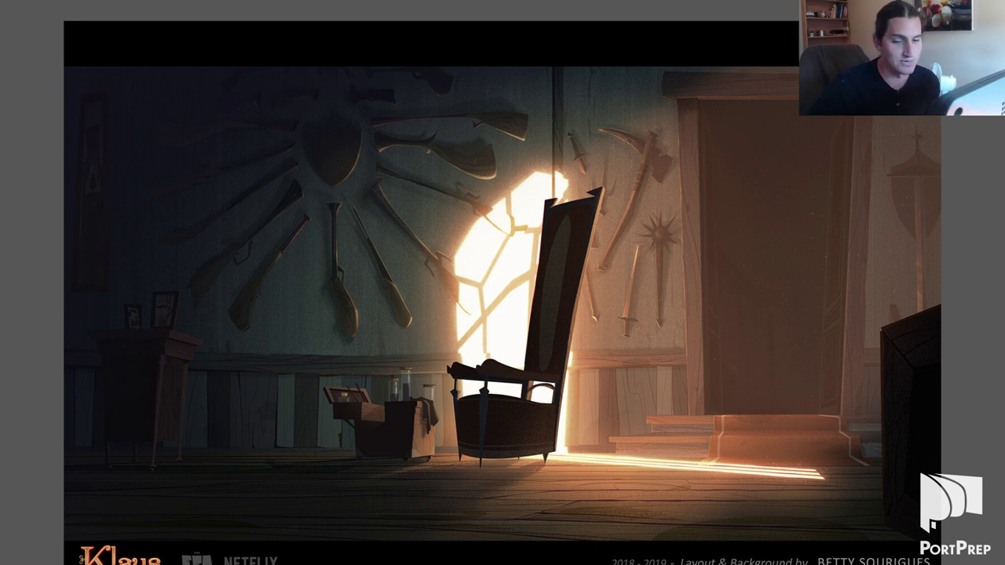
key(Right)
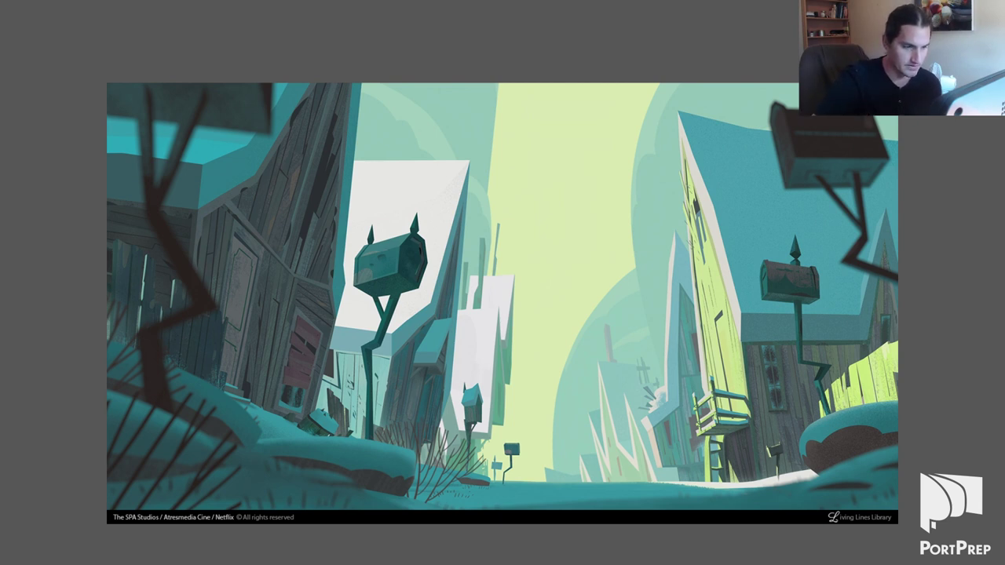
key(Right)
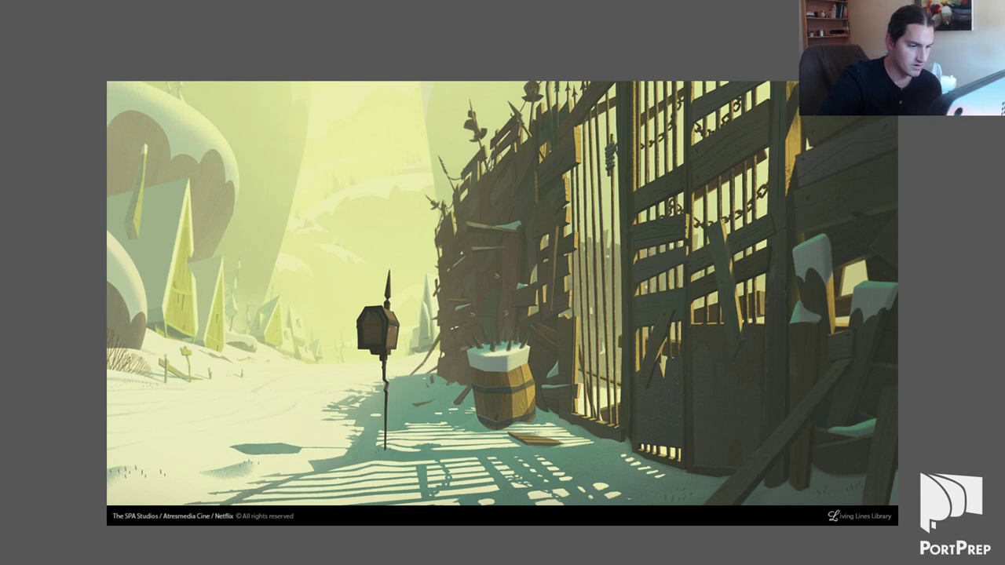
key(Right)
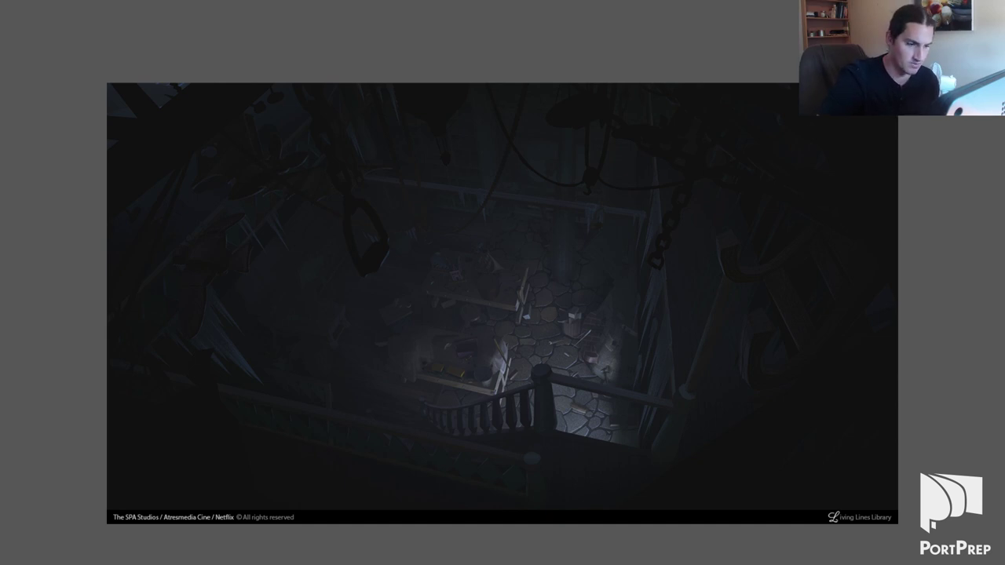
key(Right)
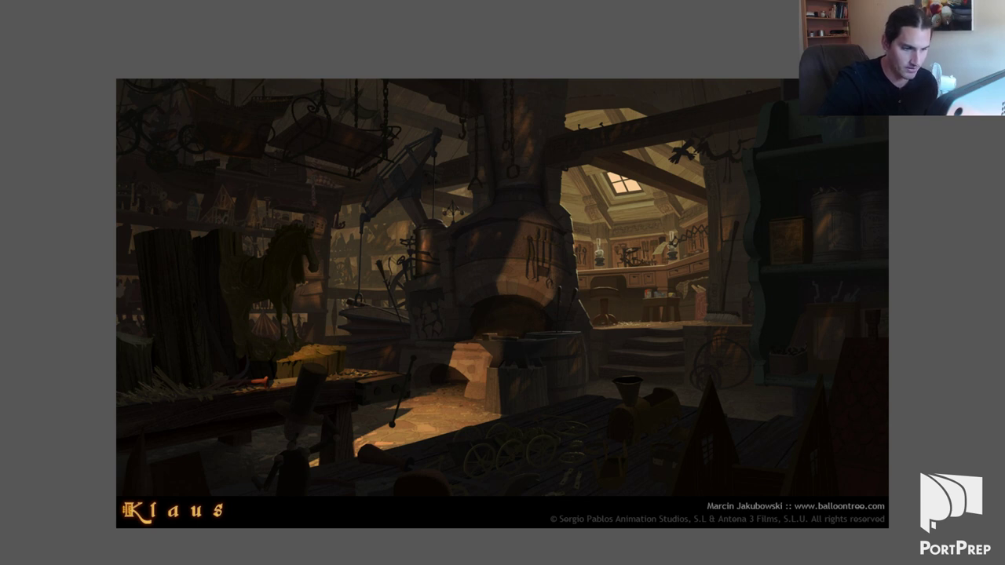
key(Right)
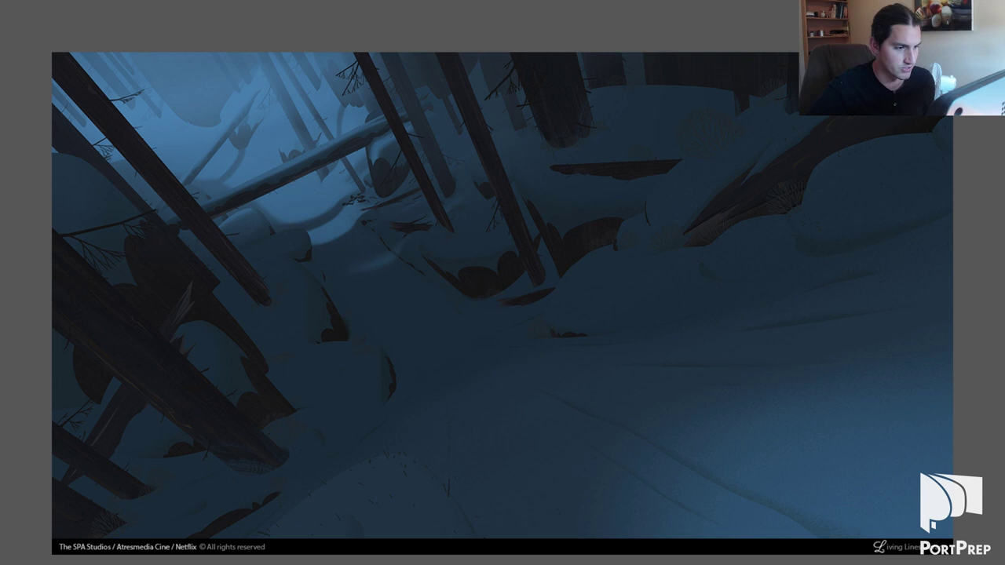
key(Right)
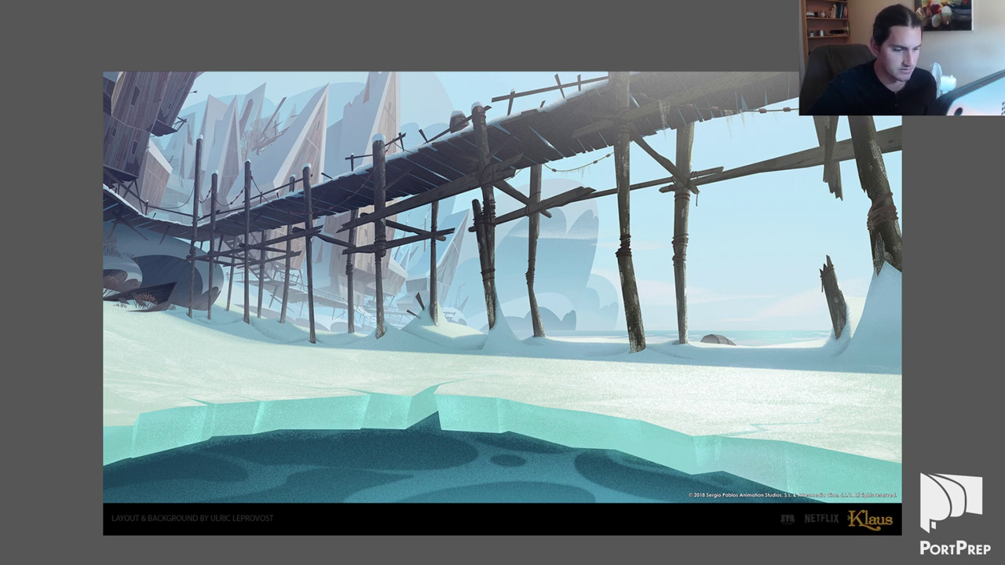
key(Right)
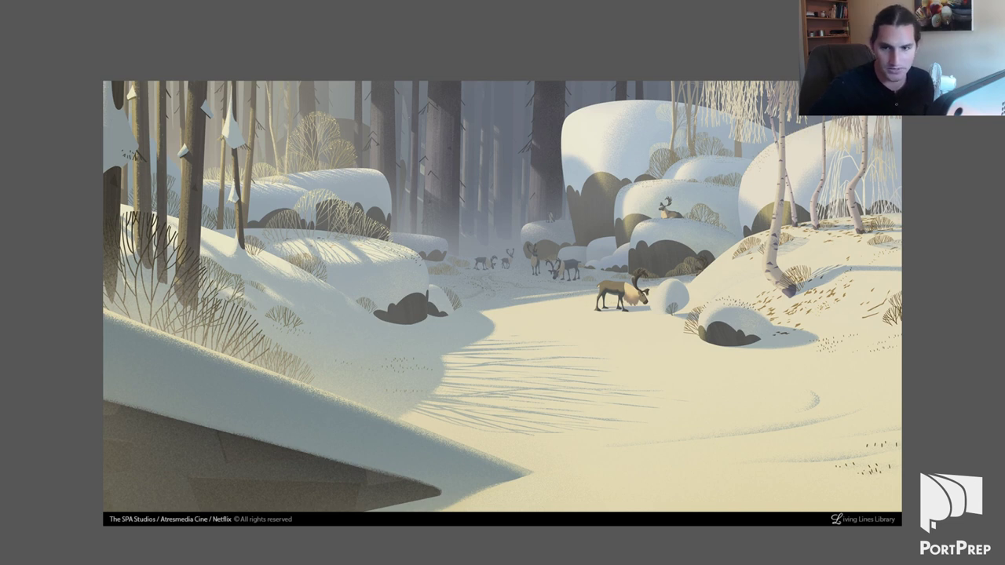
key(Right)
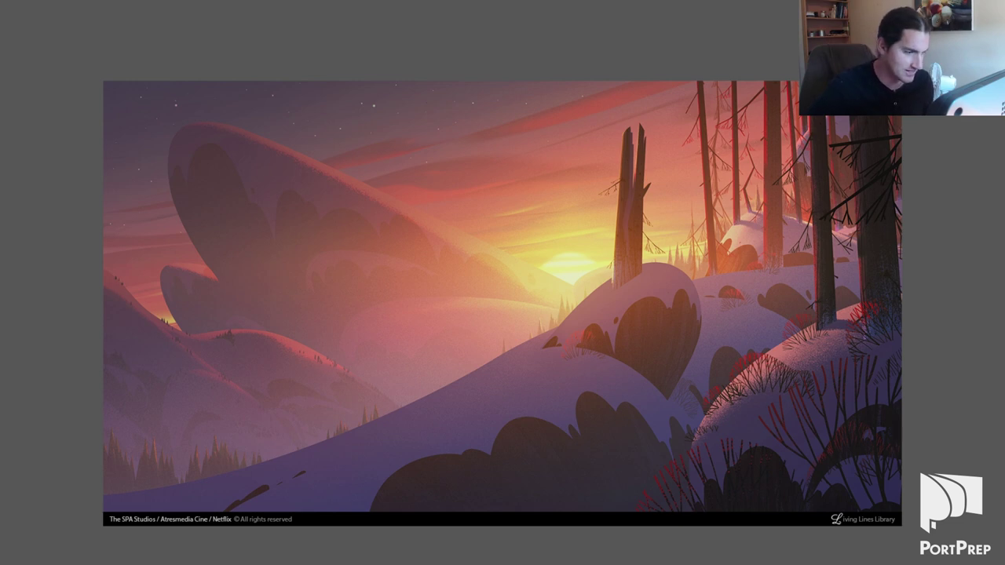
key(Right)
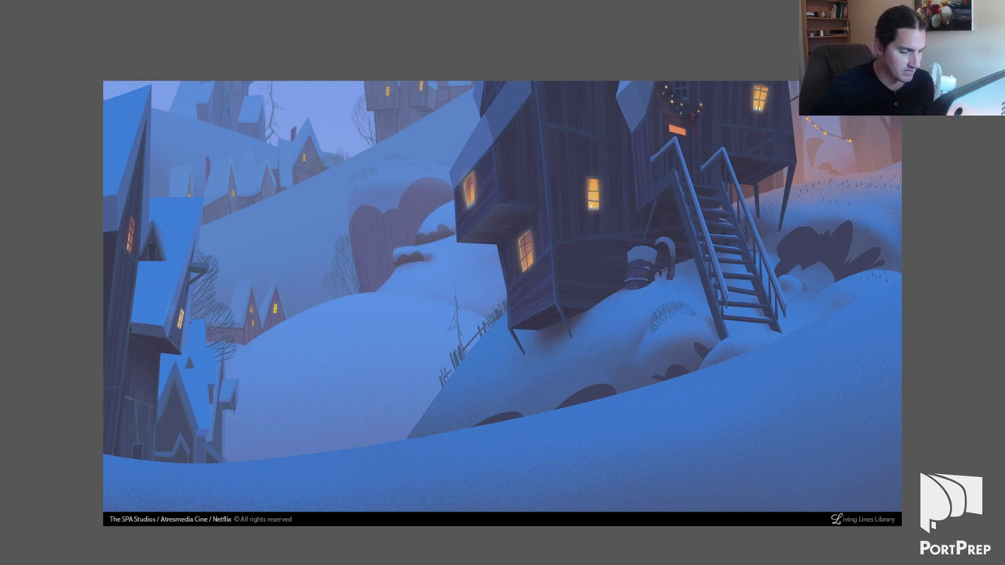
key(Right)
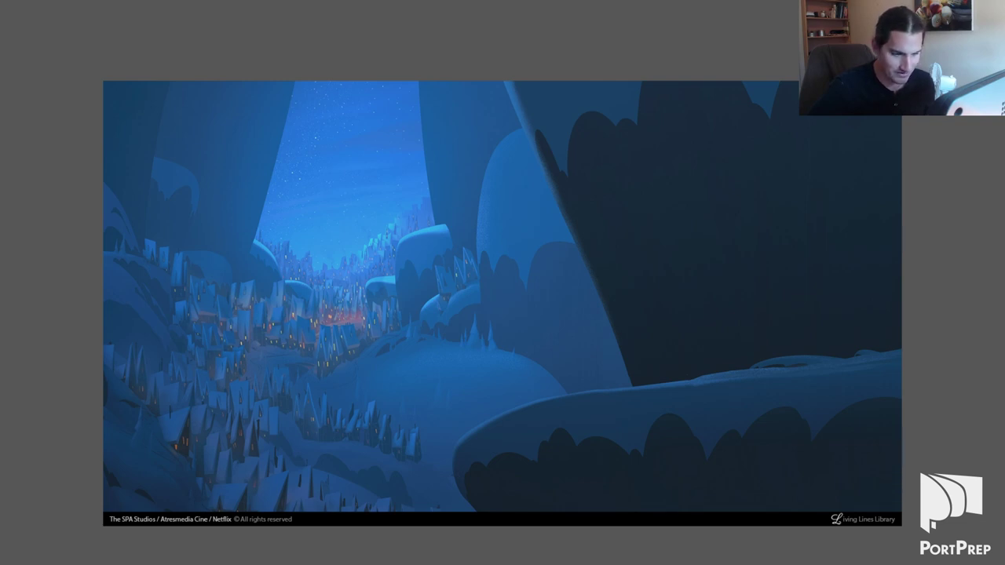
key(Right)
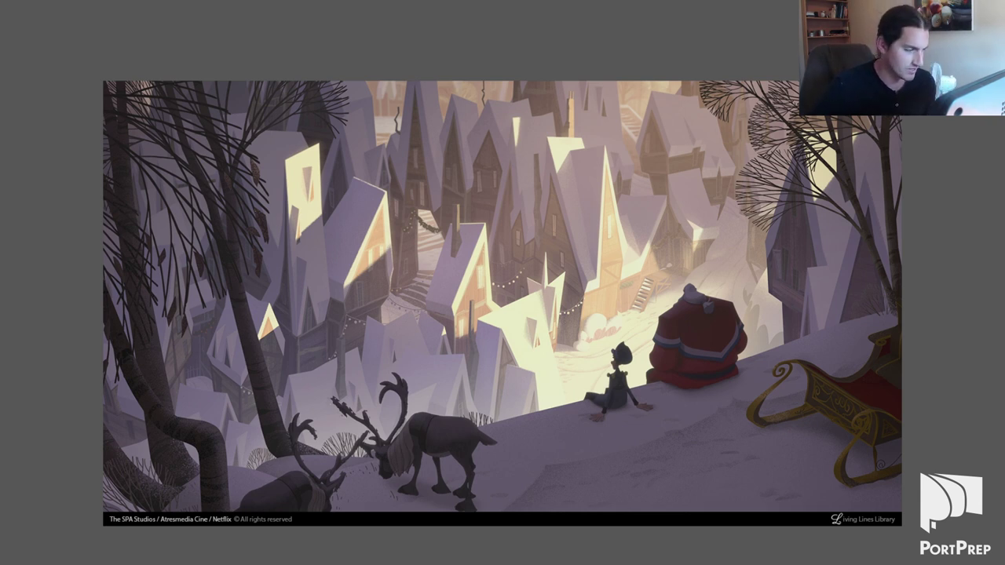
key(Right)
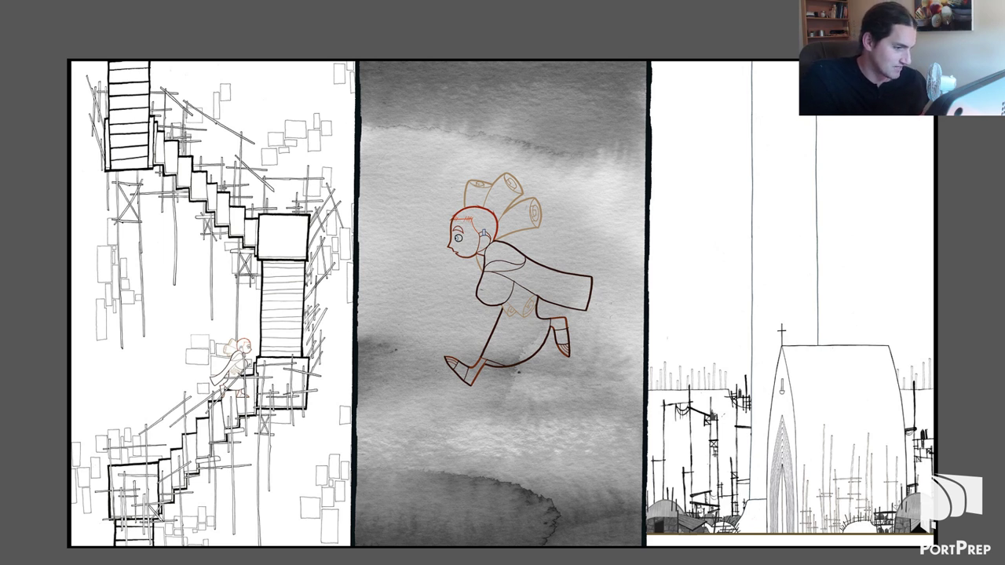
Step: Examine the line-art layouts of the forest, the waterfall landscape and the large tree with exposed roots
key(Right)
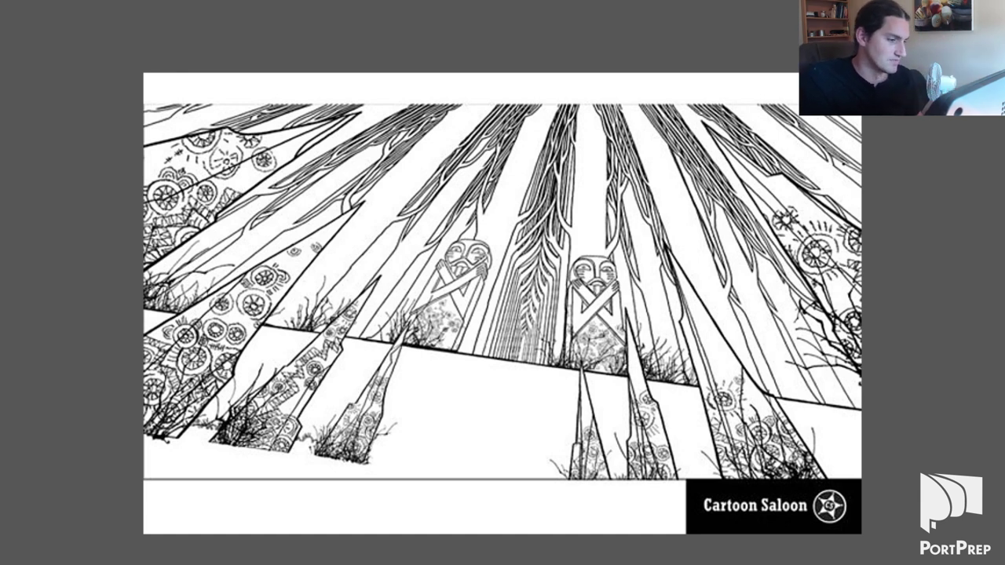
key(Right)
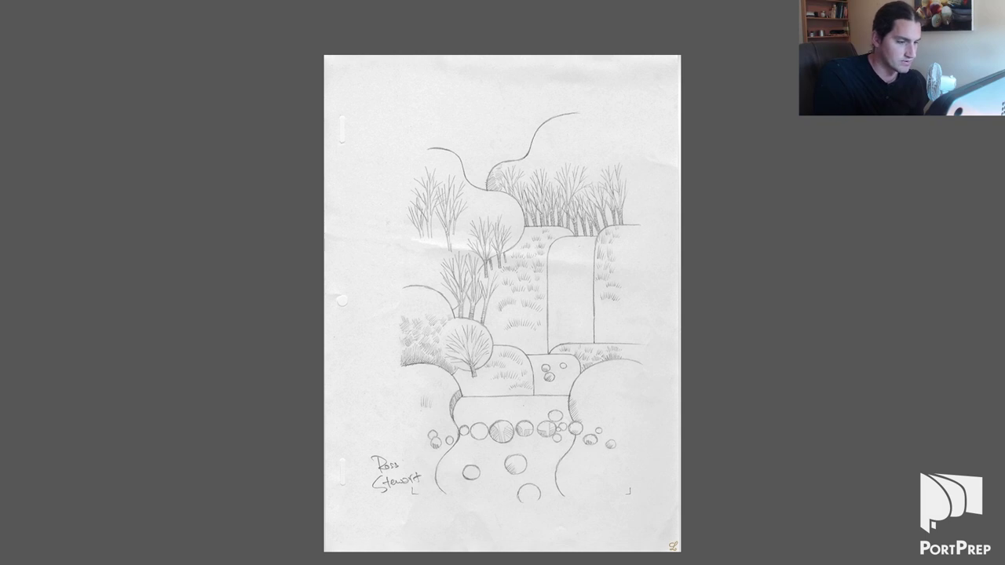
key(Right)
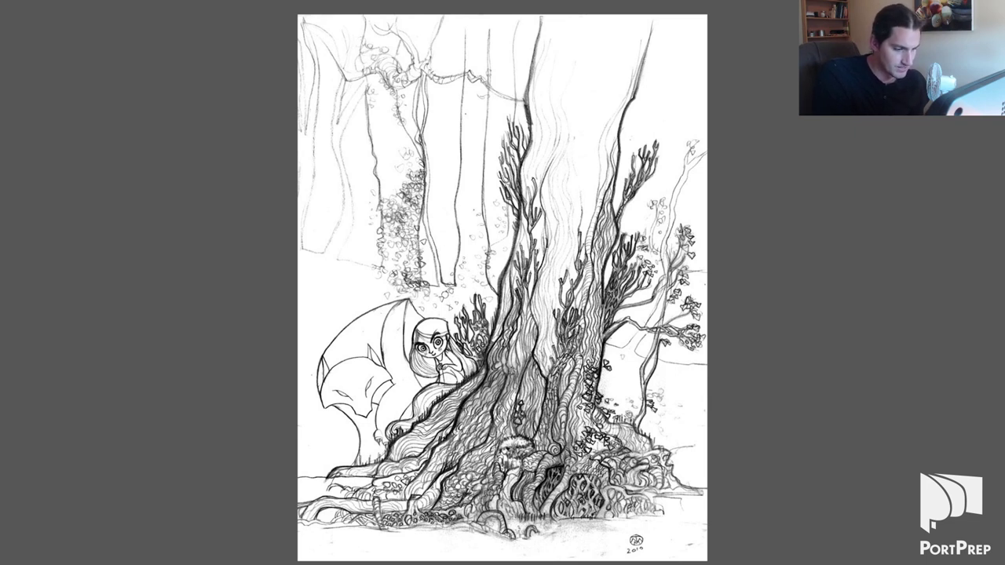
Step: Examine the painted backgrounds, including the thatched cottage, lighthouse cliff, night island, bar front, city views and green hallway
key(Right)
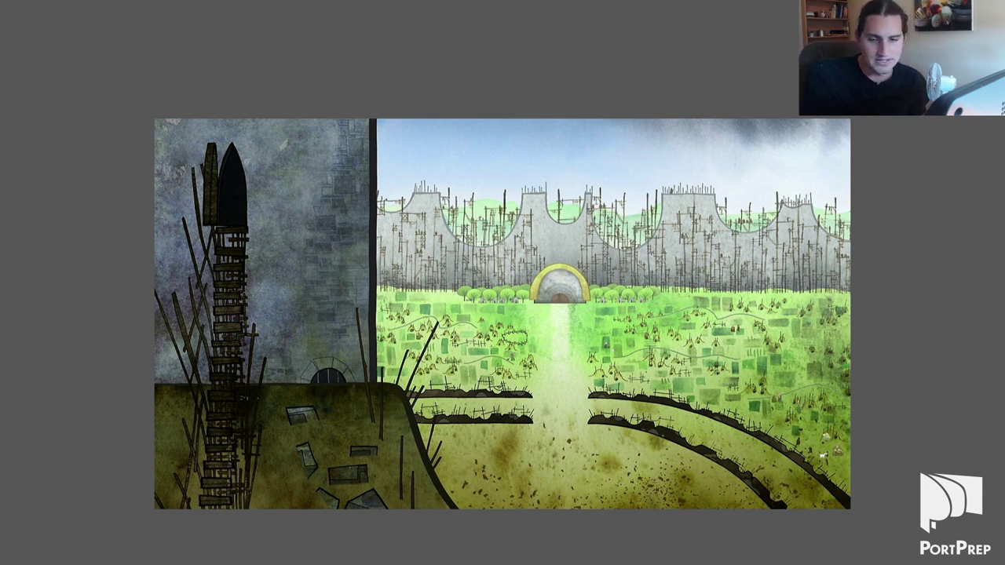
key(Right)
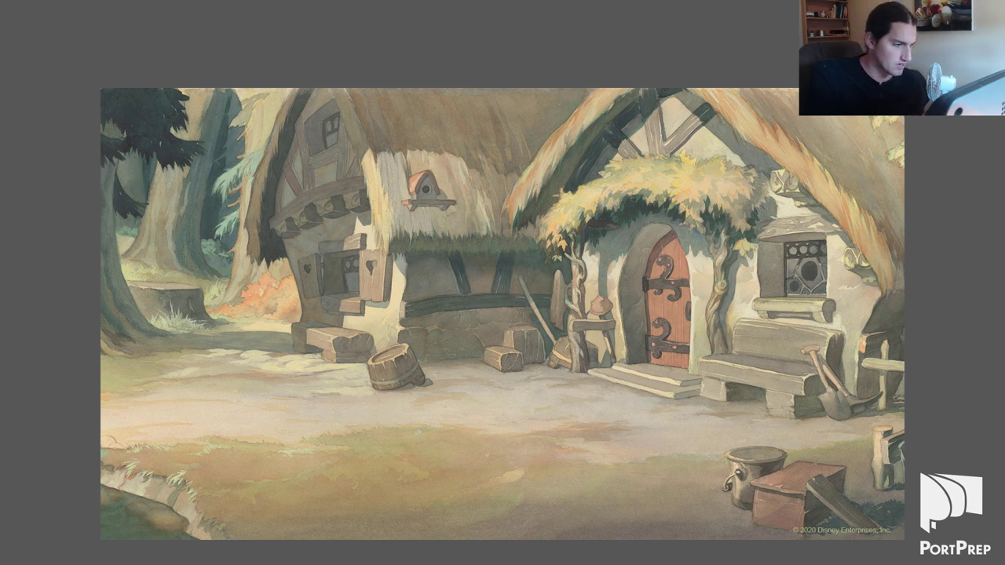
key(Right)
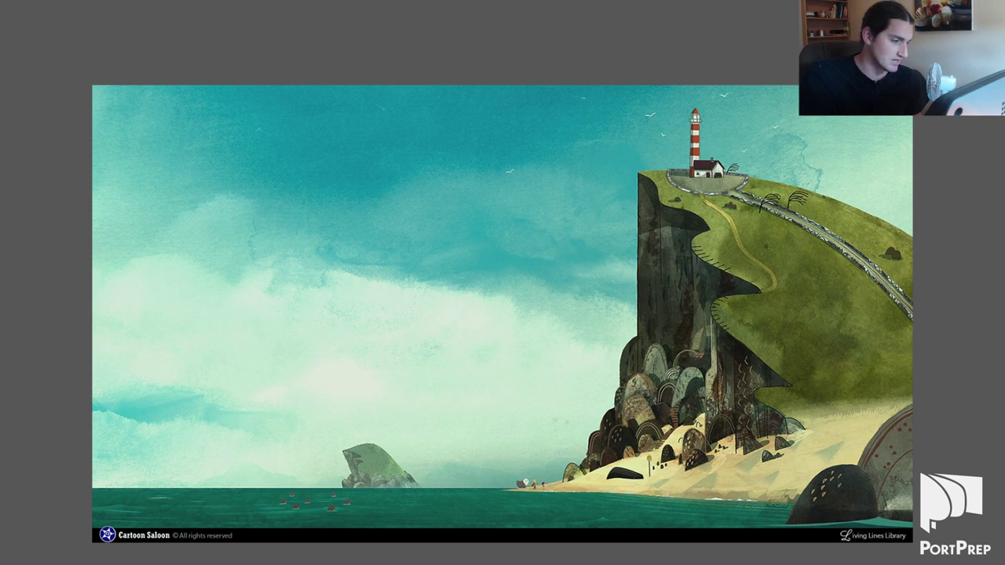
key(Right)
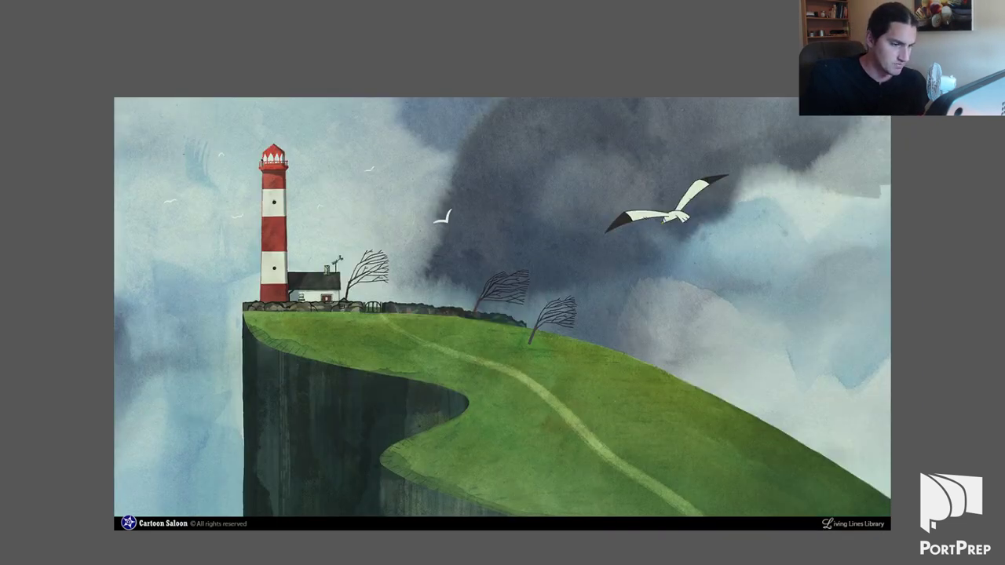
key(Right)
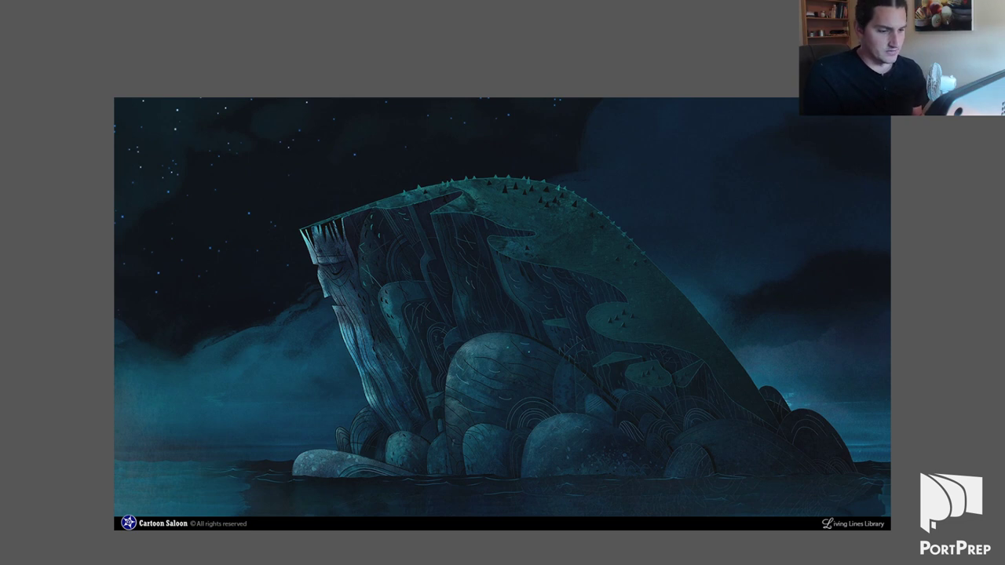
key(Right)
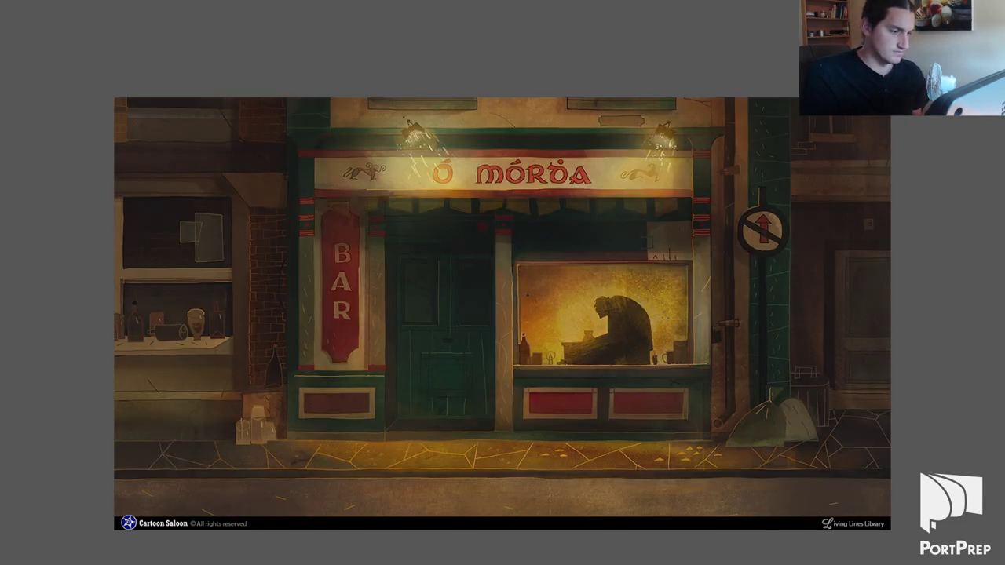
key(Right)
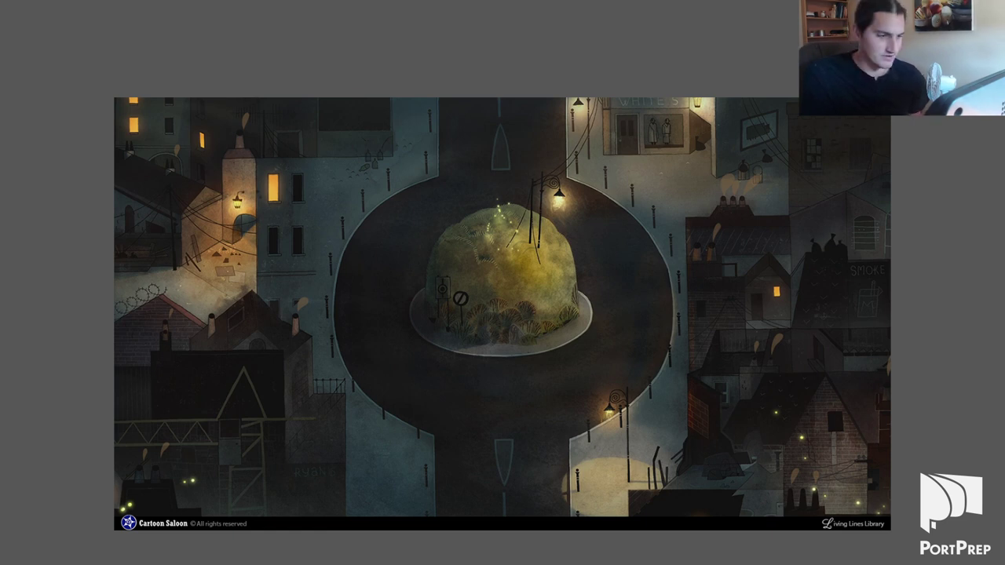
key(Right)
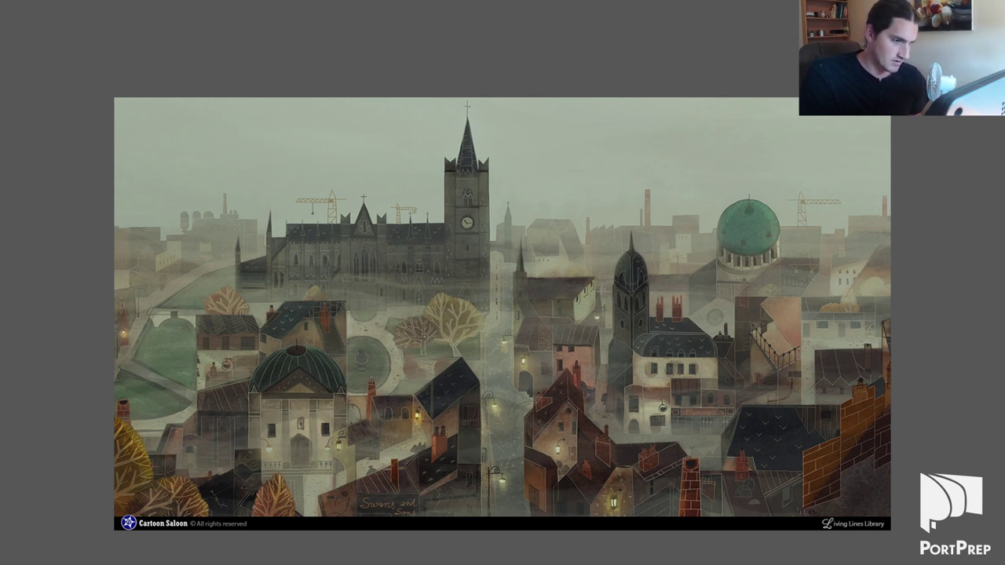
key(Right)
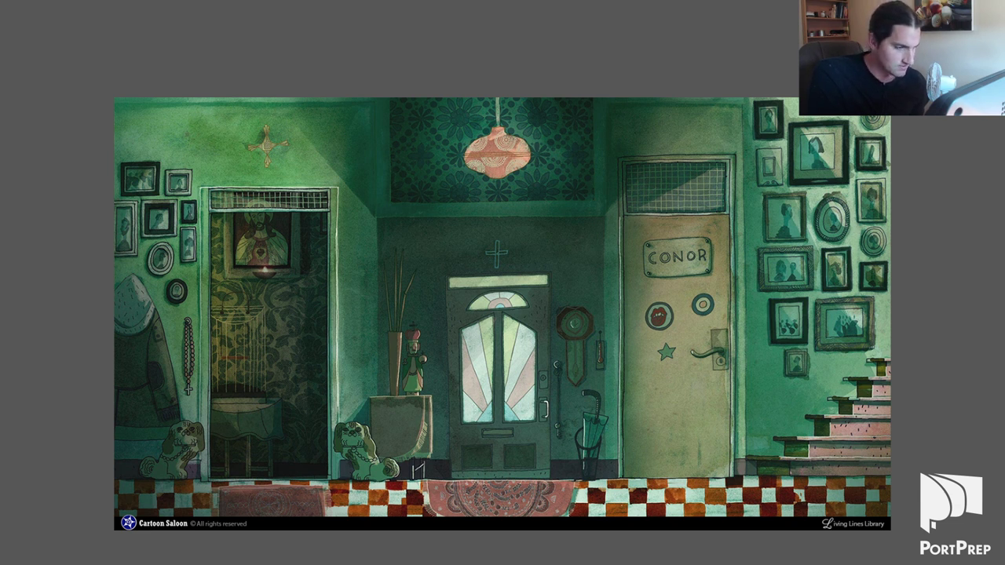
key(Right)
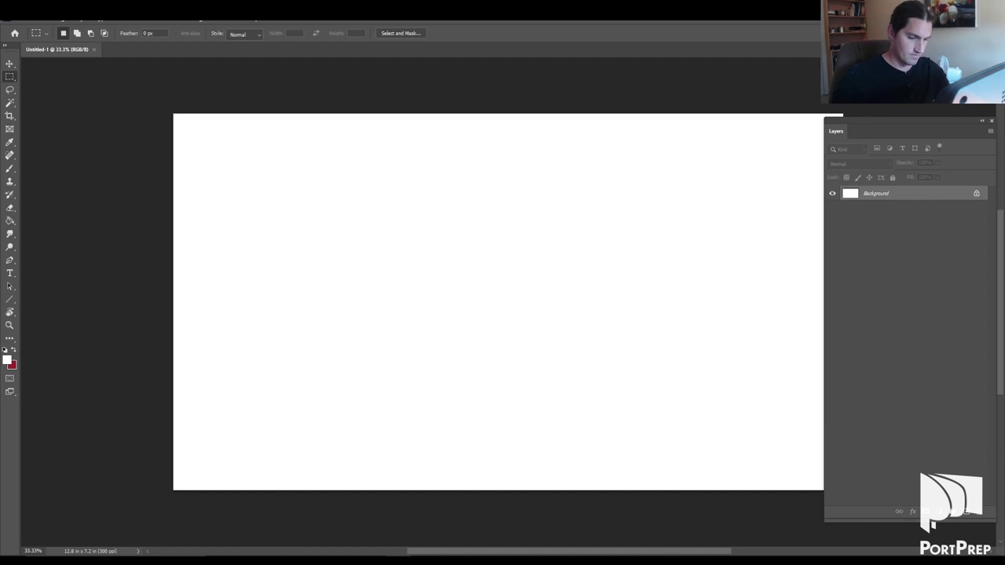
Step: Swap the foreground and background colours and set the foreground colour to black
click(7, 361)
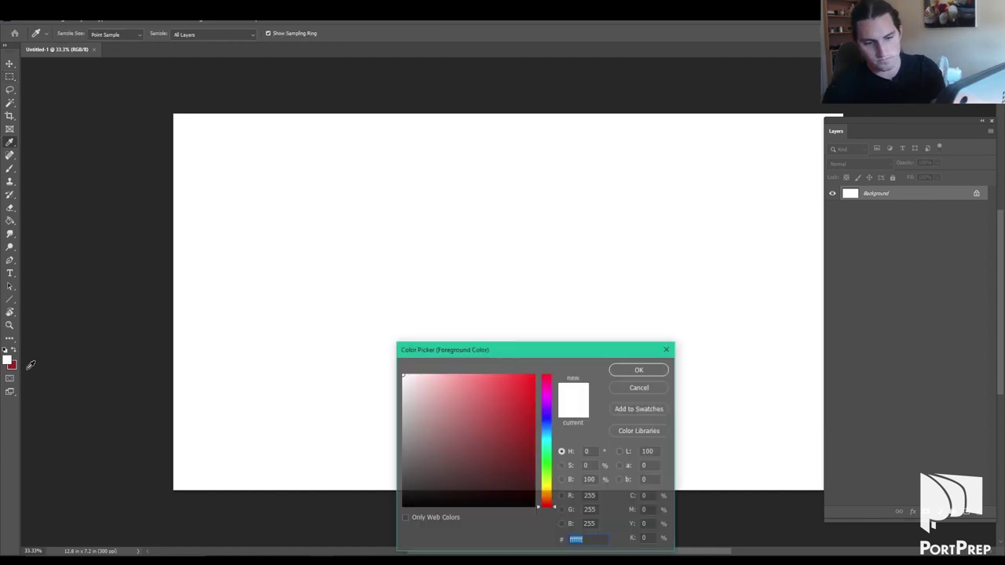
key(Escape)
key(x)
click(8, 360)
click(499, 506)
key(Return)
Step: Choose the elongated textured brush preset with a 45° angle and 10% smoothing
key(b)
right_click(506, 330)
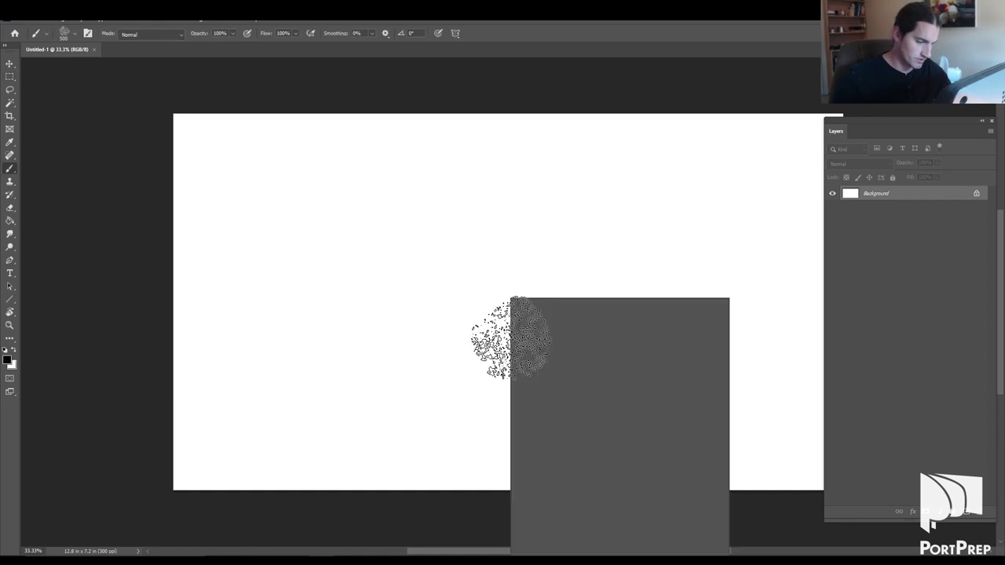
click(672, 456)
key(Return)
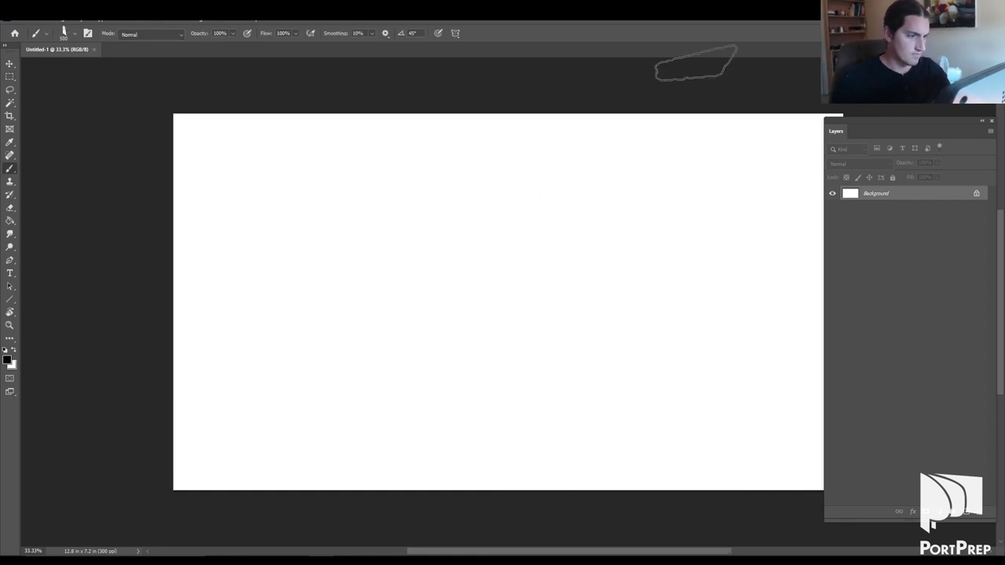
Step: Draw a small rectangular thumbnail frame in the canvas's upper-left area with a much smaller brush size
key(bracketleft)
key(bracketleft)
key(bracketleft)
key(bracketleft)
key(bracketleft)
key(bracketleft)
key(bracketleft)
key(bracketleft)
key(bracketleft)
key(bracketleft)
key(bracketleft)
key(bracketleft)
key(bracketleft)
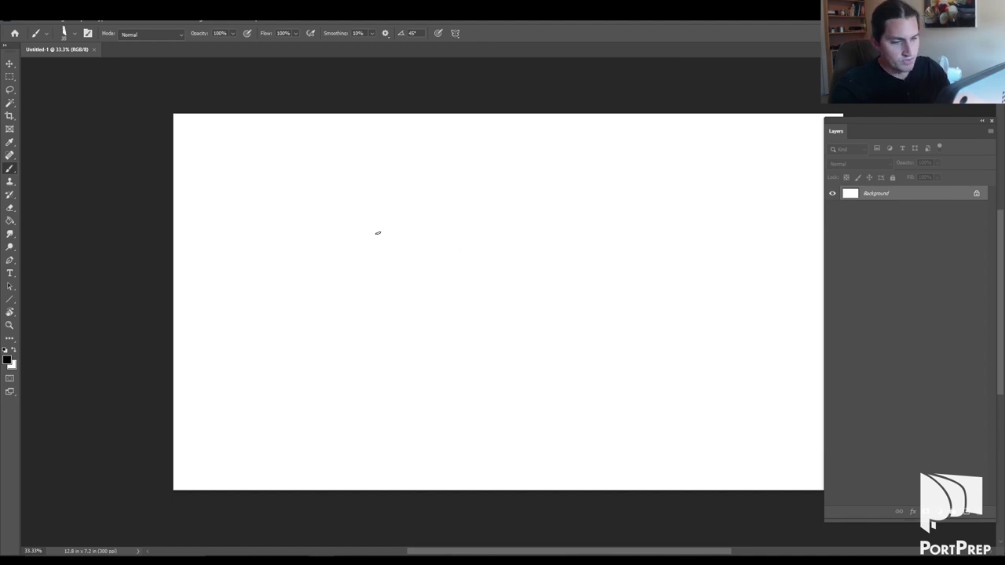
mouse_move(209, 201)
mouse_down()
mouse_move(210, 254)
mouse_move(275, 253)
mouse_up()
mouse_move(210, 198)
mouse_down()
mouse_move(317, 199)
mouse_move(316, 253)
mouse_move(267, 253)
mouse_up()
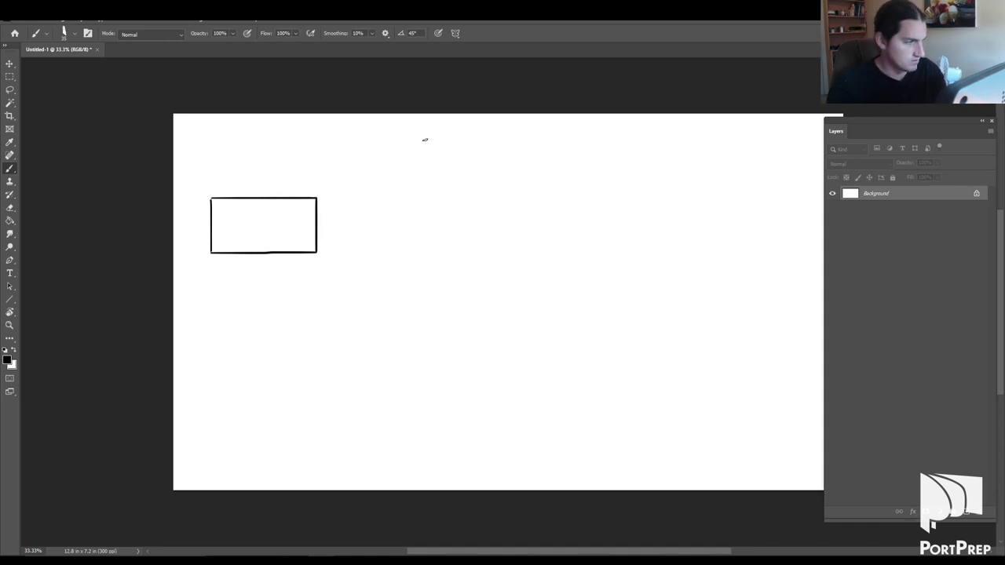
Step: Unlock the background layer and duplicate the thumbnail frame twice to form an evenly spaced row of three
key(m)
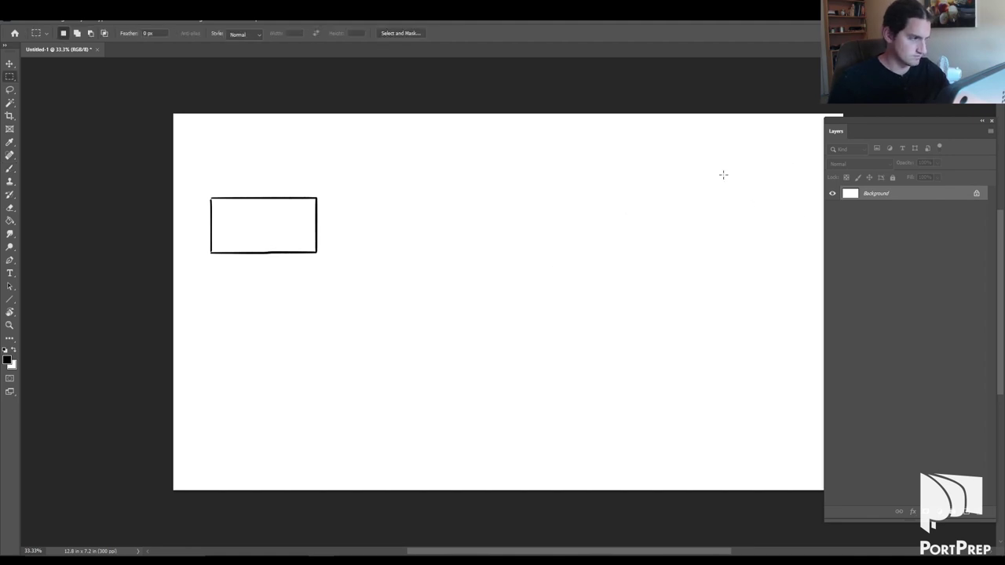
alt+double_click(884, 197)
drag(194, 189, 729, 223)
key(v)
key(ctrl+d)
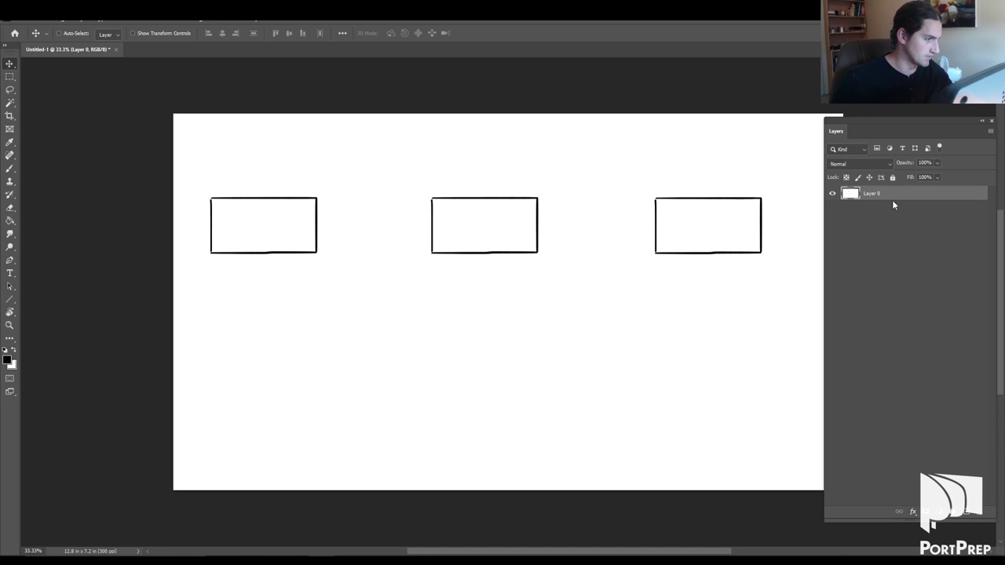
Step: Add a new layer and draw a straight horizon line across the first frame, extending past both sides
key(ctrl+shift+n)
key(Return)
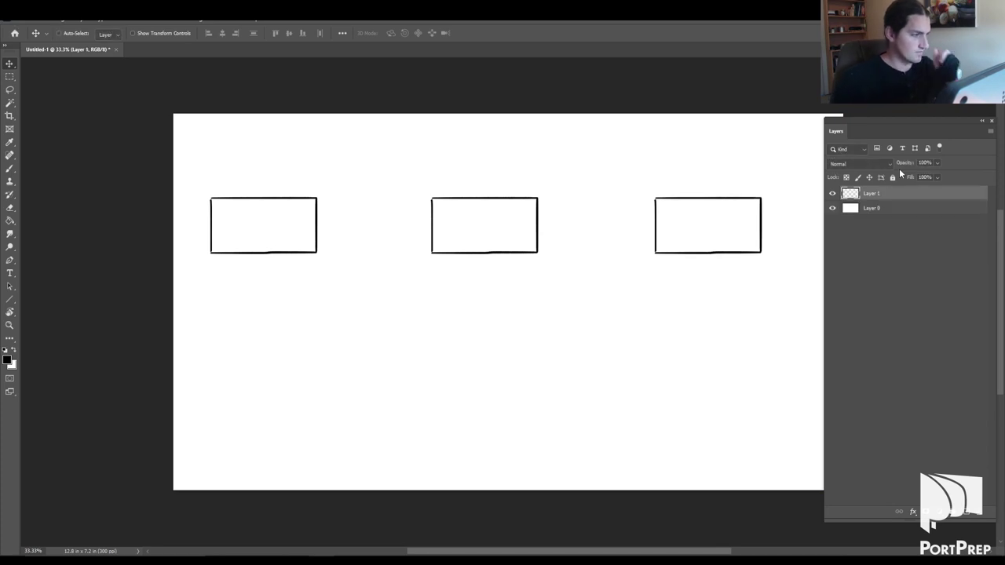
key(ctrl+plus)
mouse_move(461, 269)
mouse_down()
mouse_move(581, 366)
mouse_move(586, 340)
mouse_up()
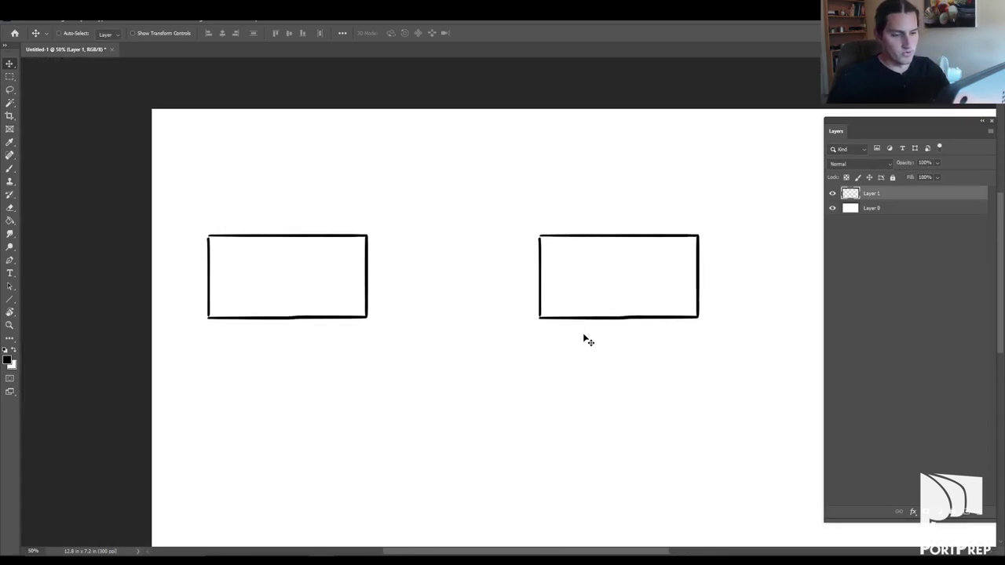
key(b)
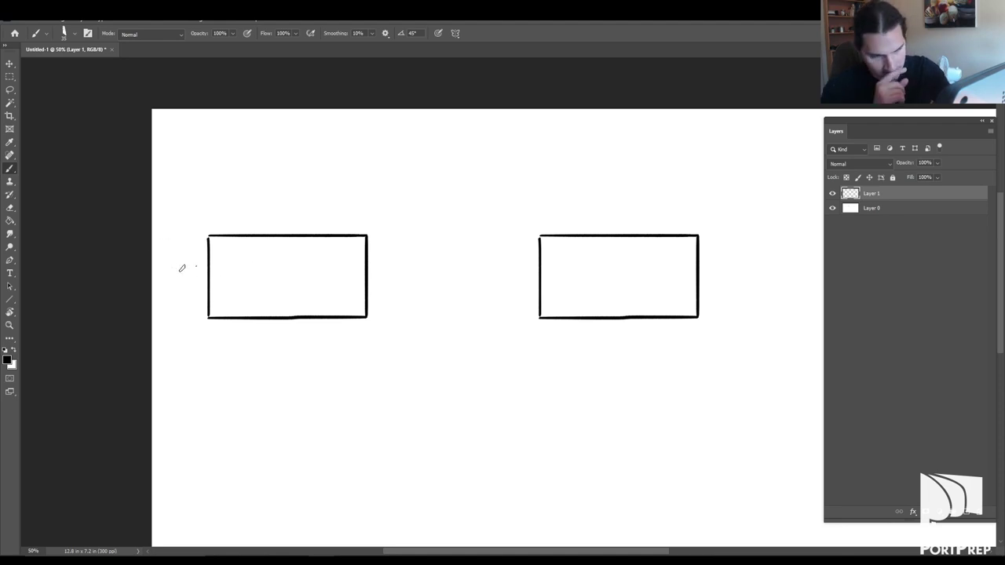
drag(173, 267, 432, 267)
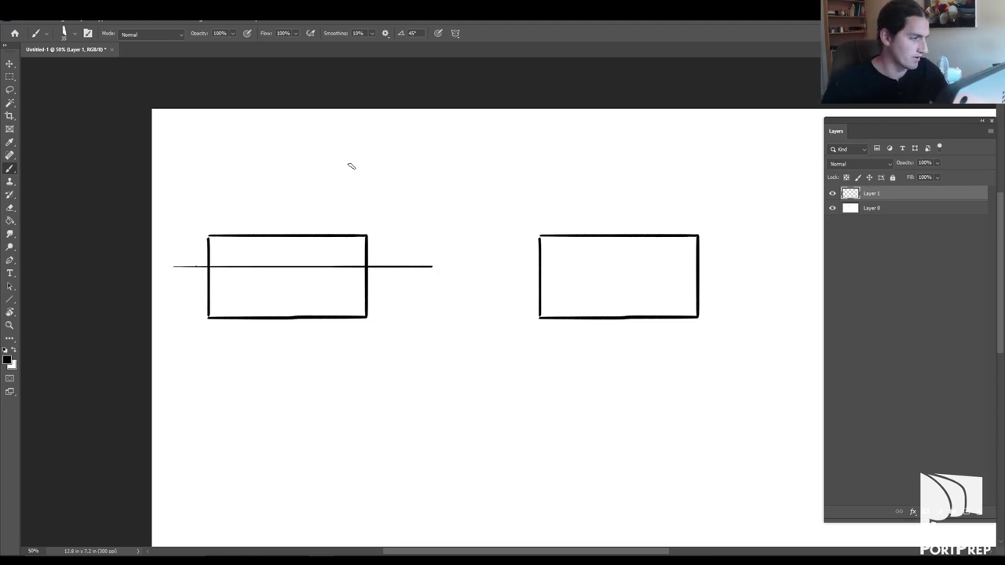
key(ctrl+t)
drag(460, 256, 445, 208)
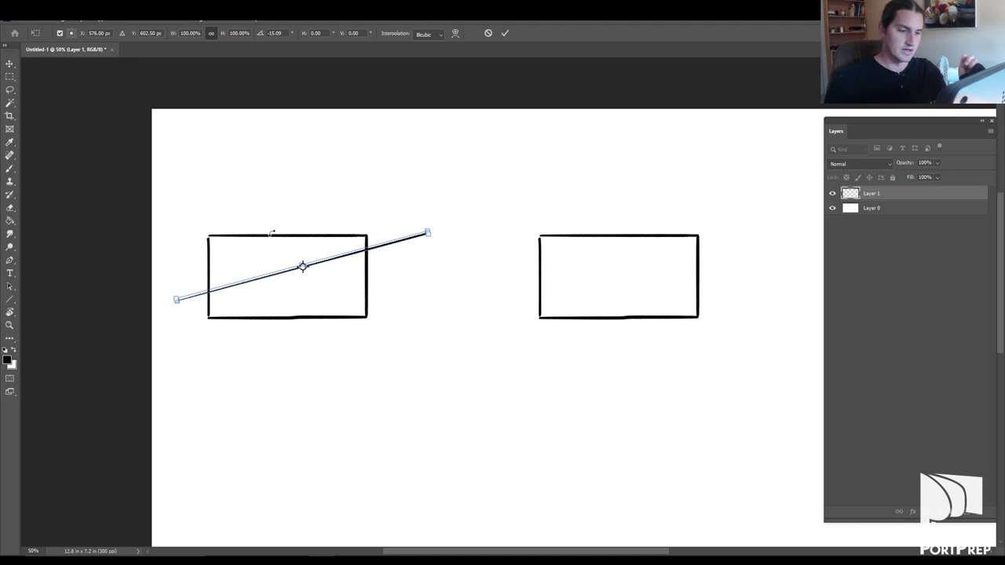
key(Escape)
Step: Move the horizon line just below the first frame's top edge and mark a vanishing point on it with an X
key(v)
mouse_move(354, 272)
mouse_down()
mouse_move(356, 307)
mouse_move(348, 250)
mouse_up()
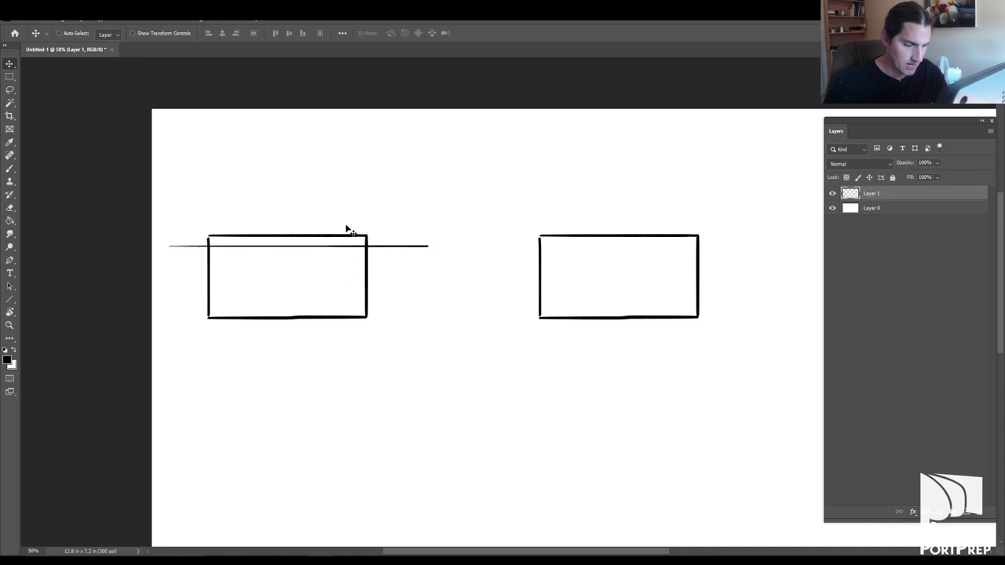
key(u)
key(ctrl+plus)
scroll(341, 283, left, 5)
scroll(433, 282, up, 1)
key(b)
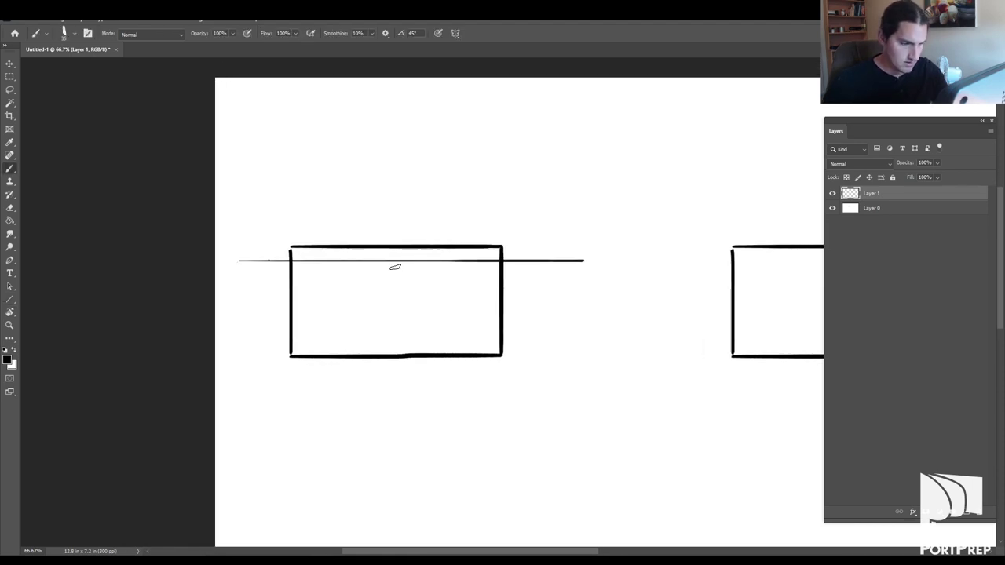
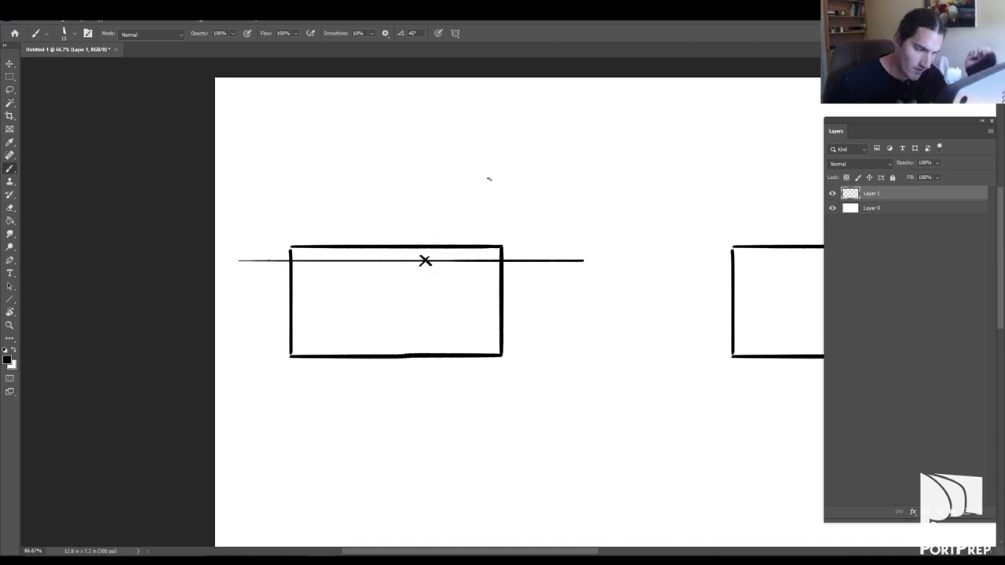
Step: Set the Line tool to a 3 px weight at 100% opacity, undoing the trial line
key(u)
drag(417, 286, 361, 400)
key(ctrl+z)
click(339, 33)
text(3)
key(Return)
key(0)
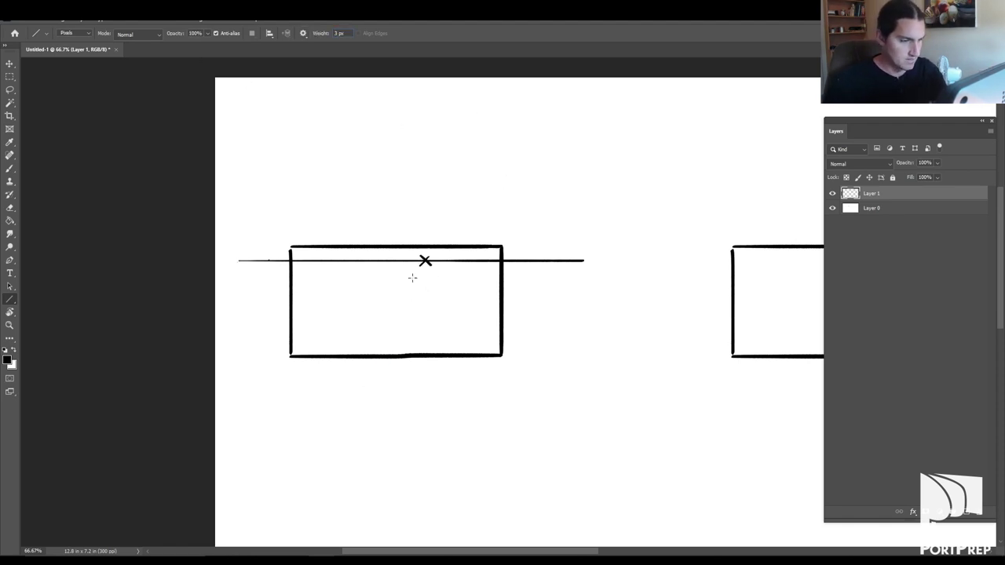
Step: On a new layer, draw a fan of perspective lines from the vanishing point down past the first frame's edges
key(ctrl+shift+n)
key(Return)
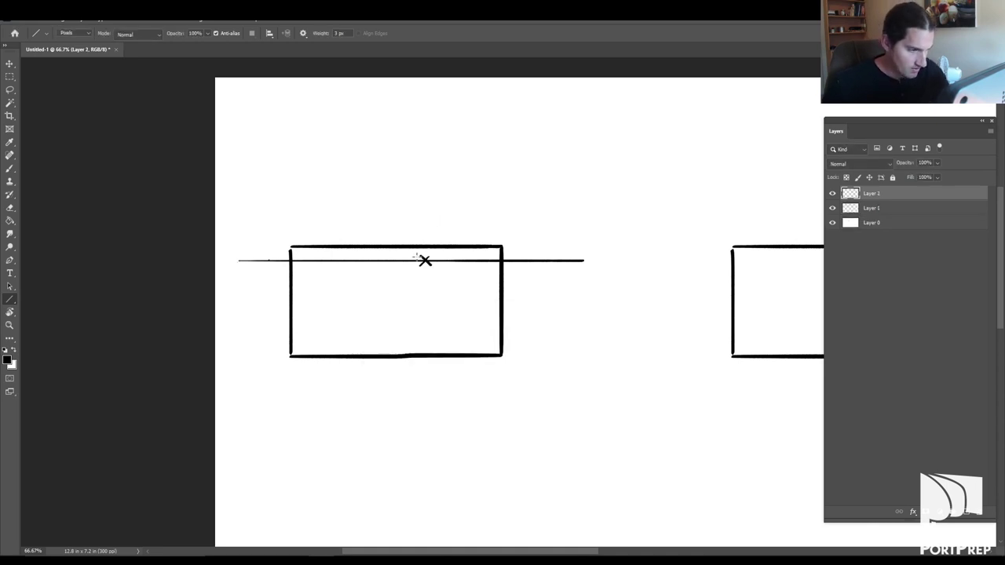
mouse_move(424, 260)
mouse_down()
mouse_move(281, 377)
mouse_move(410, 268)
mouse_move(235, 365)
mouse_up()
drag(425, 260, 220, 332)
mouse_move(425, 260)
mouse_down()
mouse_move(225, 294)
mouse_move(424, 260)
mouse_move(230, 272)
mouse_move(424, 260)
mouse_move(317, 394)
mouse_up()
drag(425, 260, 366, 398)
mouse_move(425, 260)
mouse_down()
mouse_move(402, 418)
mouse_move(448, 419)
mouse_move(487, 385)
mouse_move(491, 400)
mouse_move(512, 349)
mouse_move(519, 371)
mouse_move(498, 291)
mouse_move(520, 327)
mouse_move(499, 288)
mouse_move(513, 297)
mouse_up()
drag(424, 259, 512, 269)
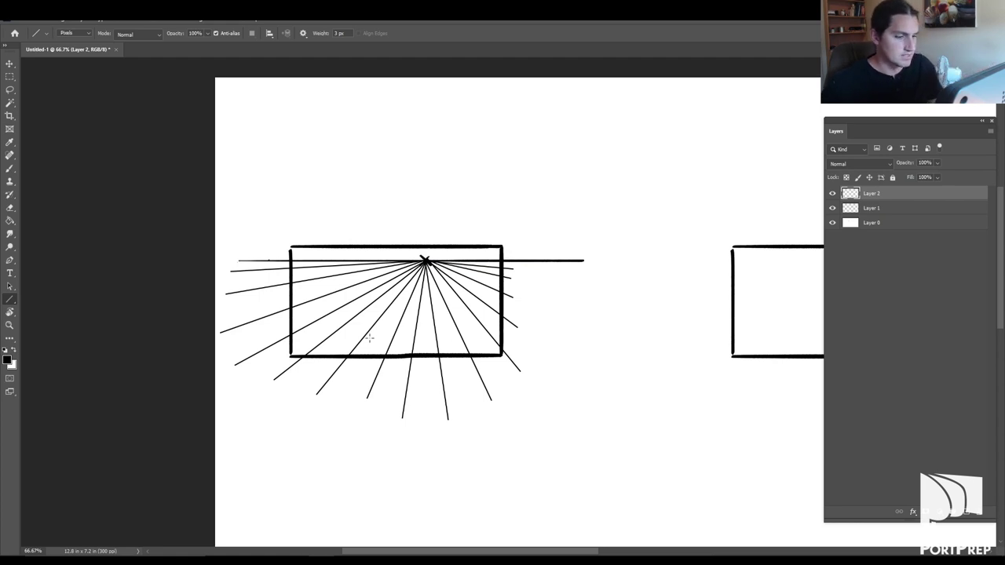
Step: Draw horizontal grid lines across the first frame, spaced progressively closer together towards the horizon
drag(252, 336, 618, 335)
drag(273, 298, 603, 297)
drag(277, 284, 599, 283)
drag(282, 277, 576, 276)
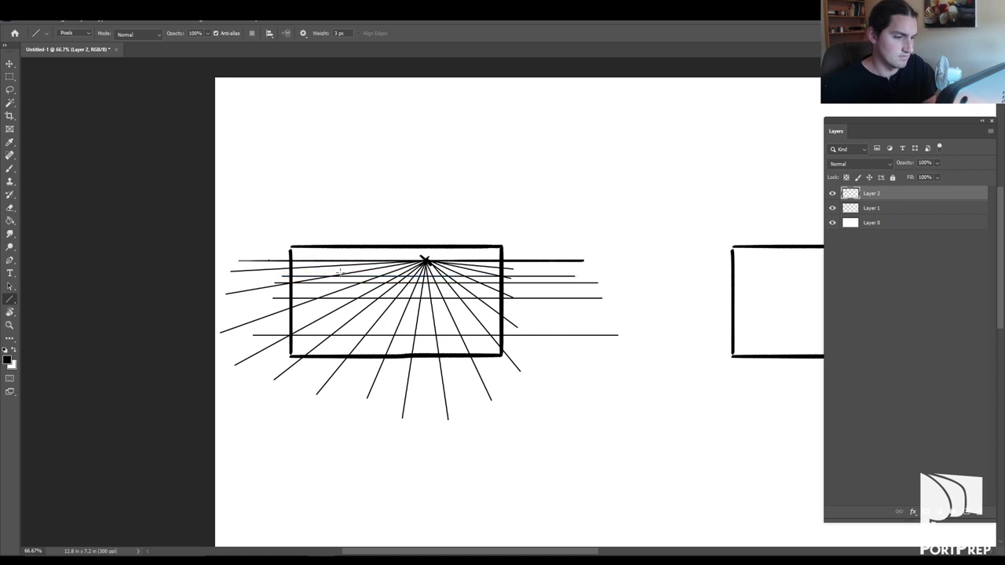
drag(286, 272, 564, 271)
drag(286, 267, 560, 267)
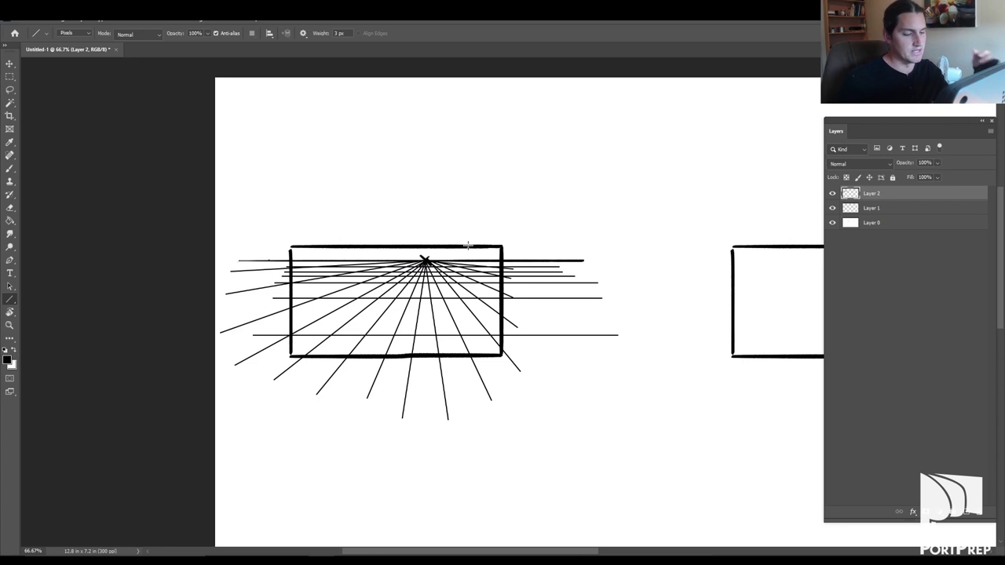
key(ctrl+minus)
key(ctrl+minus)
key(ctrl+minus)
key(ctrl+plus)
key(ctrl+plus)
key(ctrl+plus)
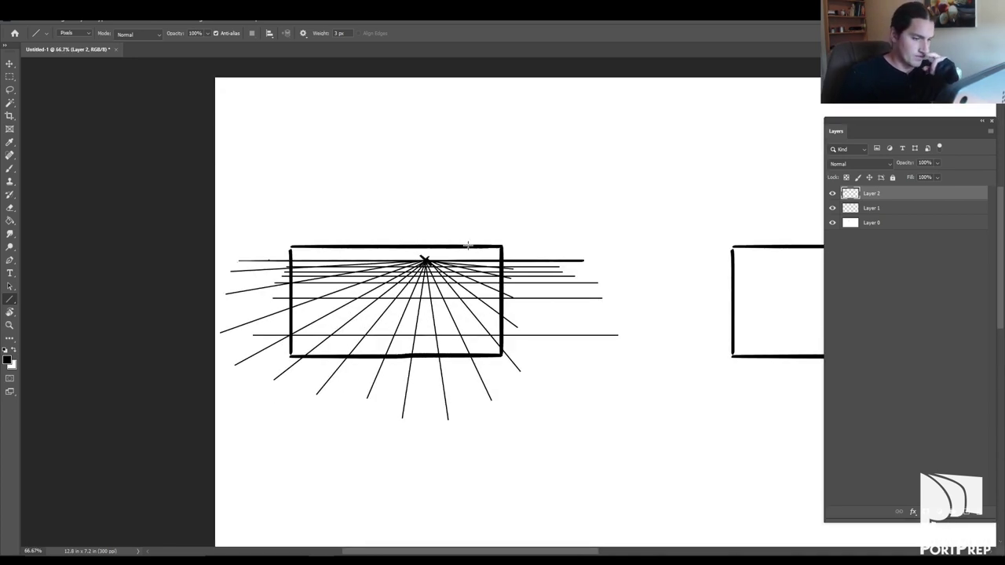
Step: Sketch two standing figures on the first frame's perspective grid, a larger one near and a smaller one farther back
key(b)
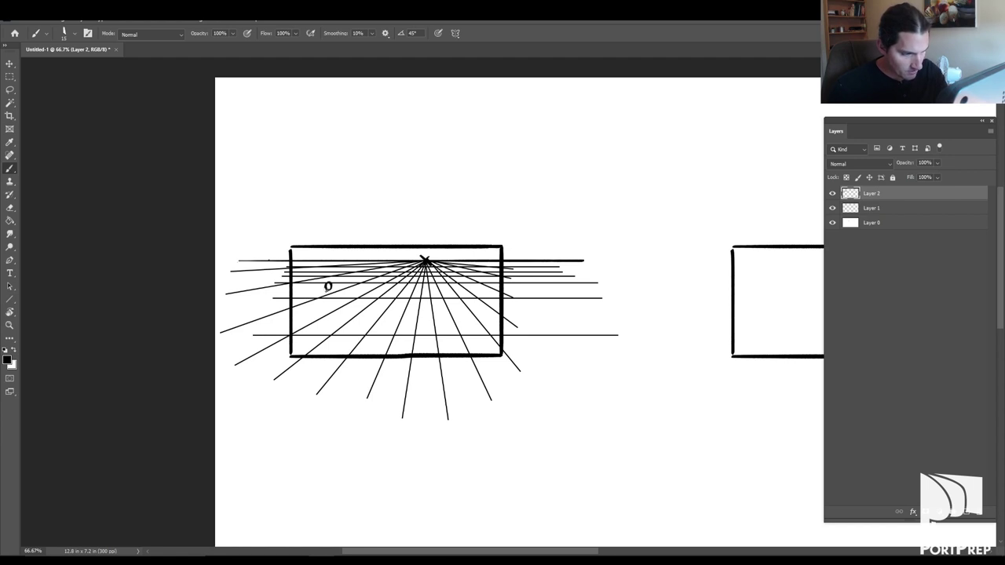
mouse_move(327, 289)
mouse_down()
mouse_move(321, 315)
mouse_move(335, 313)
mouse_move(335, 337)
mouse_up()
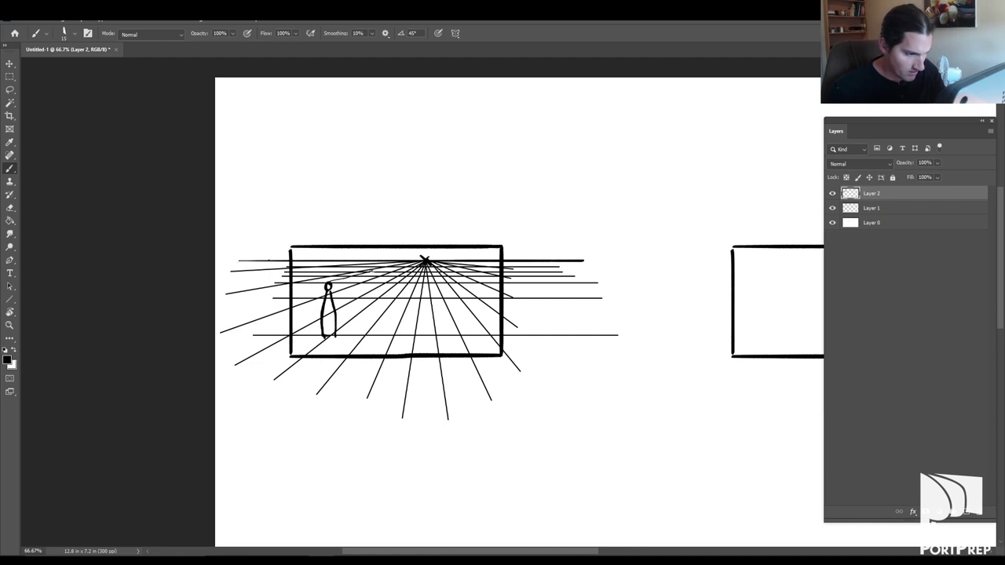
drag(375, 275, 381, 298)
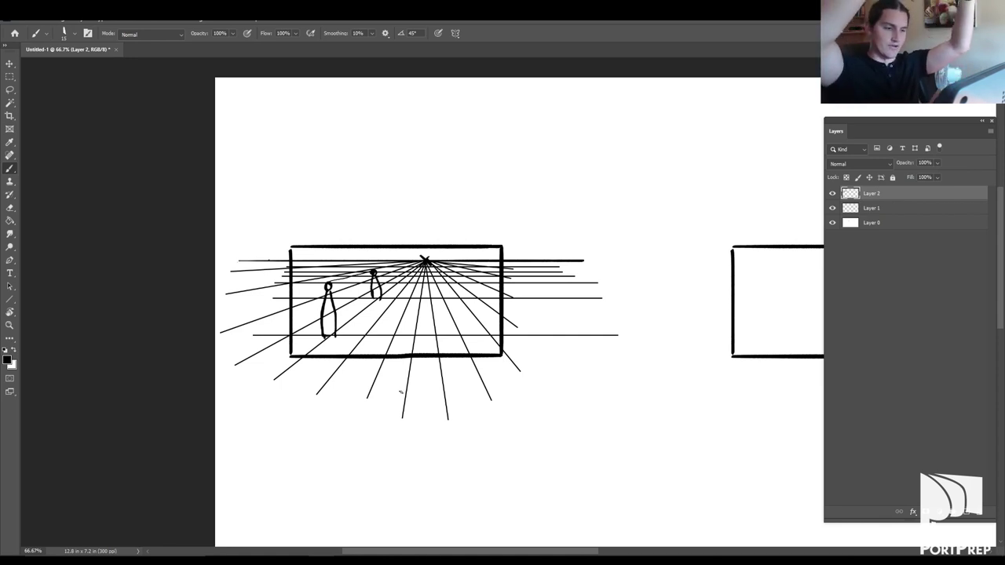
Step: Toggle the grid layer's visibility and undo the brush strokes of the two figures
click(833, 193)
click(833, 193)
key(ctrl+z)
key(ctrl+z)
key(ctrl+z)
key(ctrl+z)
key(ctrl+z)
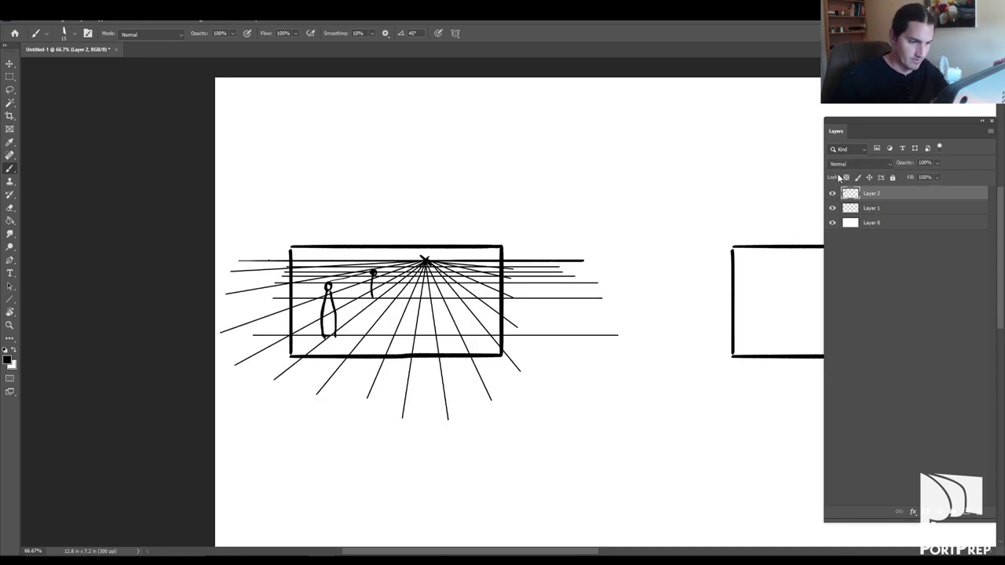
Step: Move the horizon line and perspective grid together down to just above the first frame's bottom edge
key(v)
drag(503, 315, 507, 382)
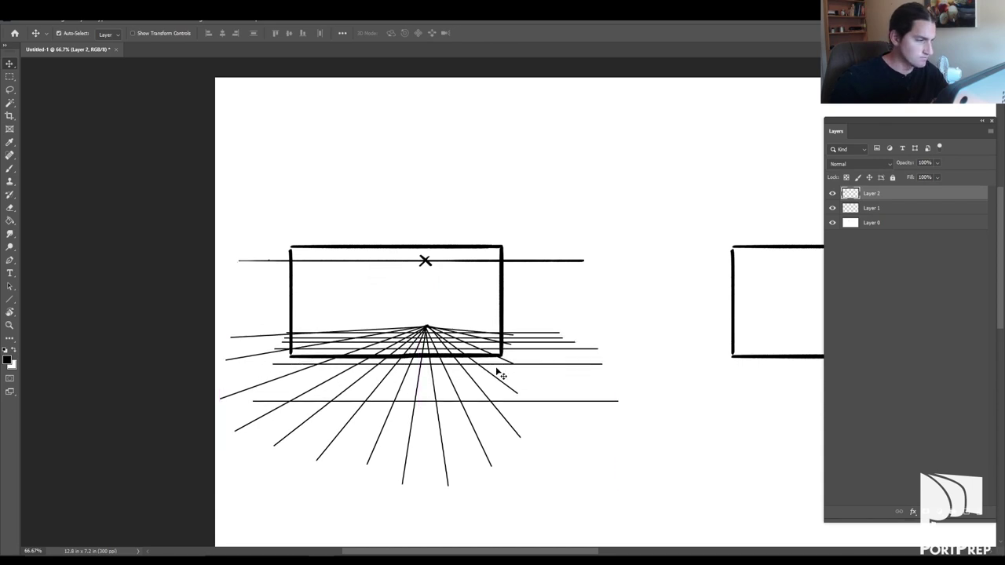
key(ctrl+z)
shift+click(874, 208)
drag(499, 316, 499, 391)
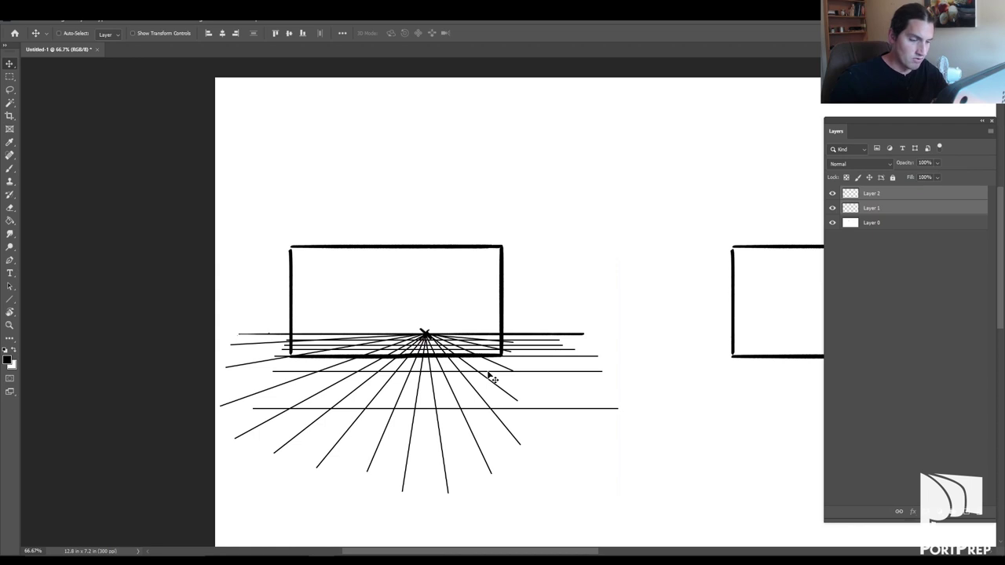
Step: On the grid layer, sketch clouds and a tall box-shaped building left of the vanishing point in the first frame
click(883, 193)
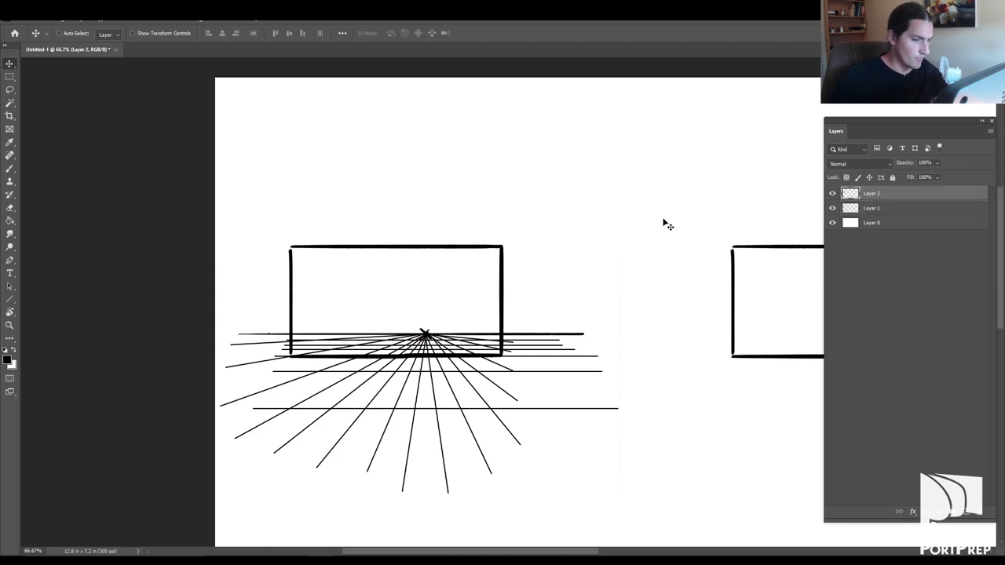
key(b)
drag(365, 256, 385, 274)
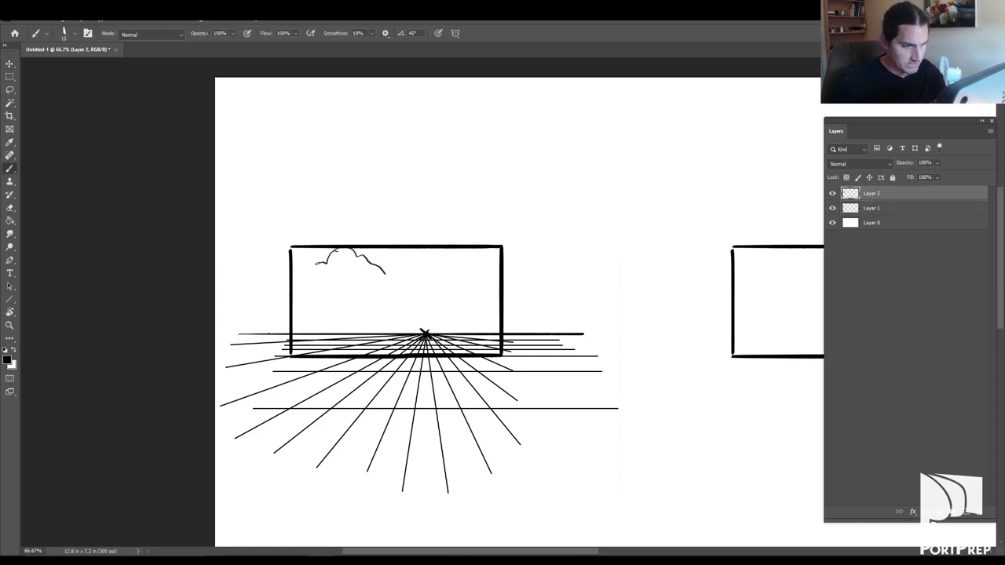
drag(287, 278, 368, 281)
drag(501, 269, 485, 279)
drag(365, 269, 365, 324)
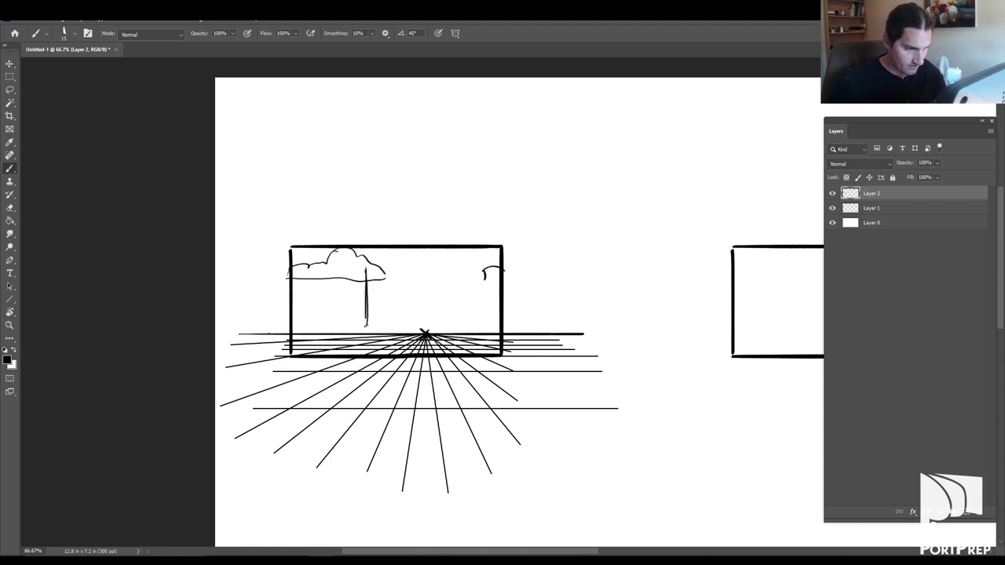
drag(346, 270, 342, 323)
mouse_move(347, 267)
mouse_down()
mouse_move(348, 336)
mouse_move(367, 333)
mouse_up()
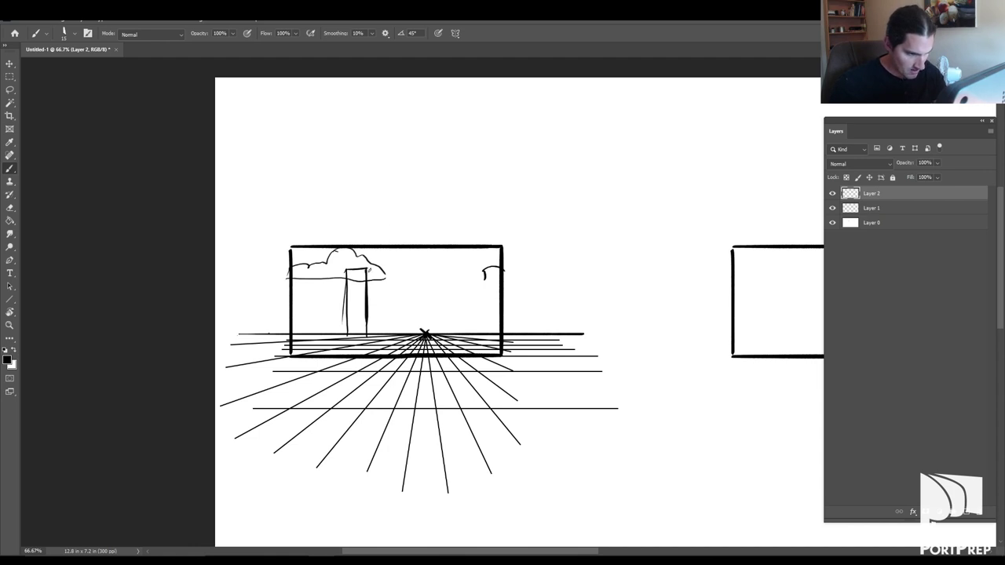
drag(372, 272, 374, 338)
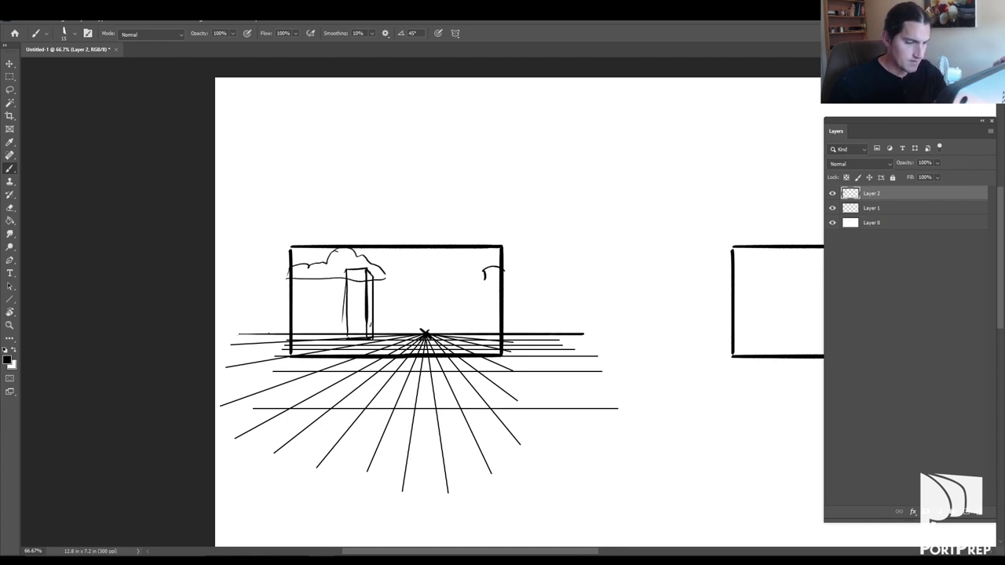
Step: Sketch a house with a pitched roof and a door right of the vanishing point, aligned to the perspective lines
drag(464, 298, 464, 345)
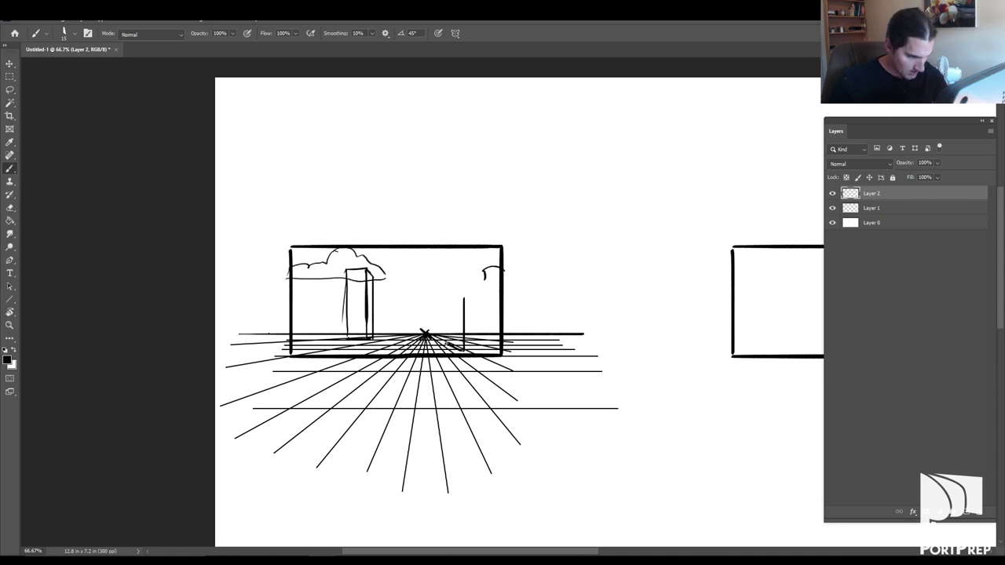
mouse_move(446, 296)
mouse_down()
mouse_move(446, 345)
mouse_move(464, 272)
mouse_move(500, 282)
mouse_up()
drag(462, 352, 500, 351)
mouse_move(441, 301)
mouse_down()
mouse_move(489, 247)
mouse_move(506, 266)
mouse_move(505, 236)
mouse_move(528, 262)
mouse_up()
key(ctrl+z)
key(ctrl+z)
drag(445, 298, 499, 246)
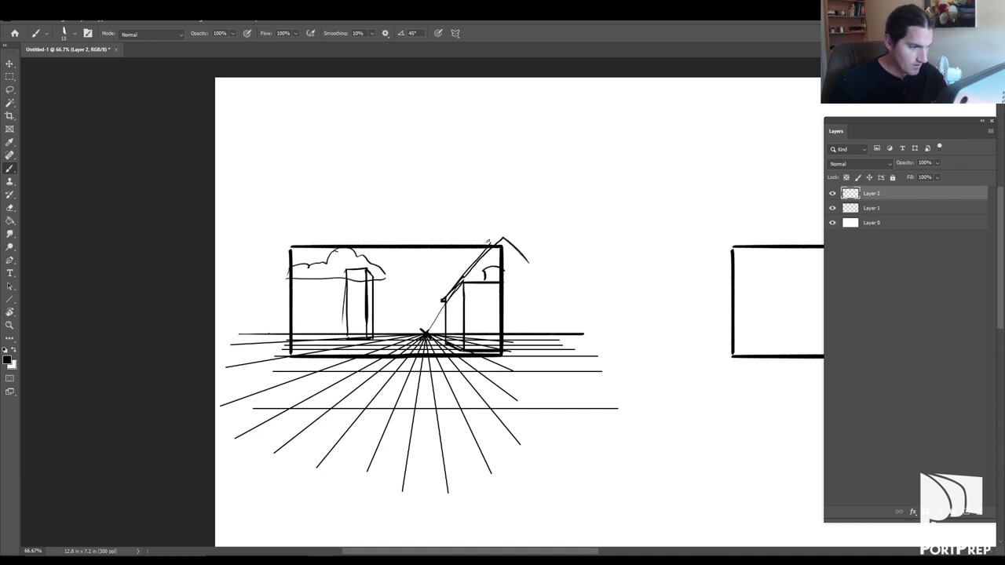
drag(472, 315, 472, 352)
drag(491, 313, 488, 351)
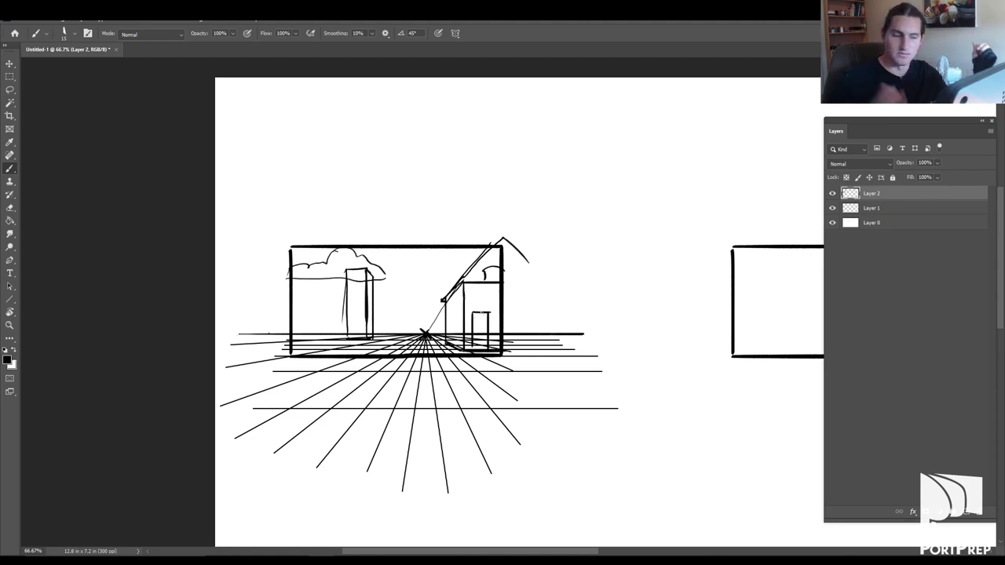
Step: Move the horizon and grid layers together up near the first frame's top edge and back down
shift+click(873, 215)
key(v)
drag(495, 316, 491, 245)
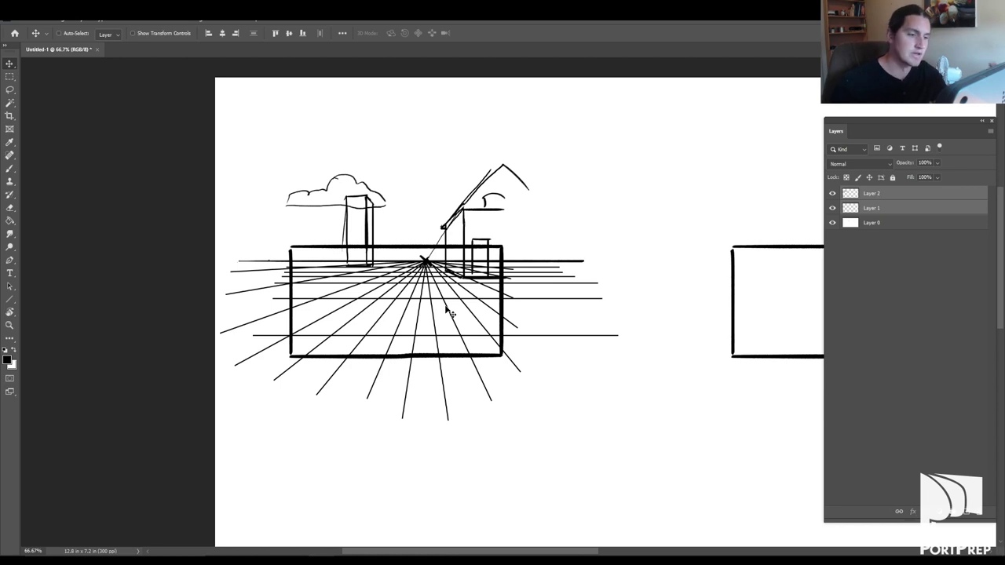
drag(511, 284, 508, 328)
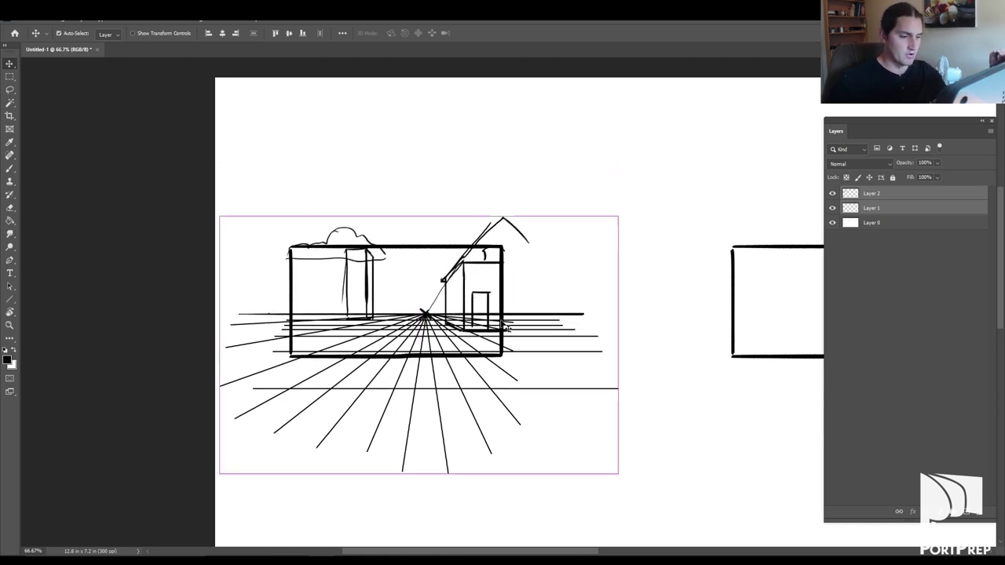
key(shift+Down)
key(shift+Down)
key(shift+Down)
key(shift+Down)
Step: Undo the layer moves and the house's latest roof, front and door strokes
key(ctrl+z)
key(ctrl+z)
key(ctrl+z)
key(ctrl+z)
key(ctrl+z)
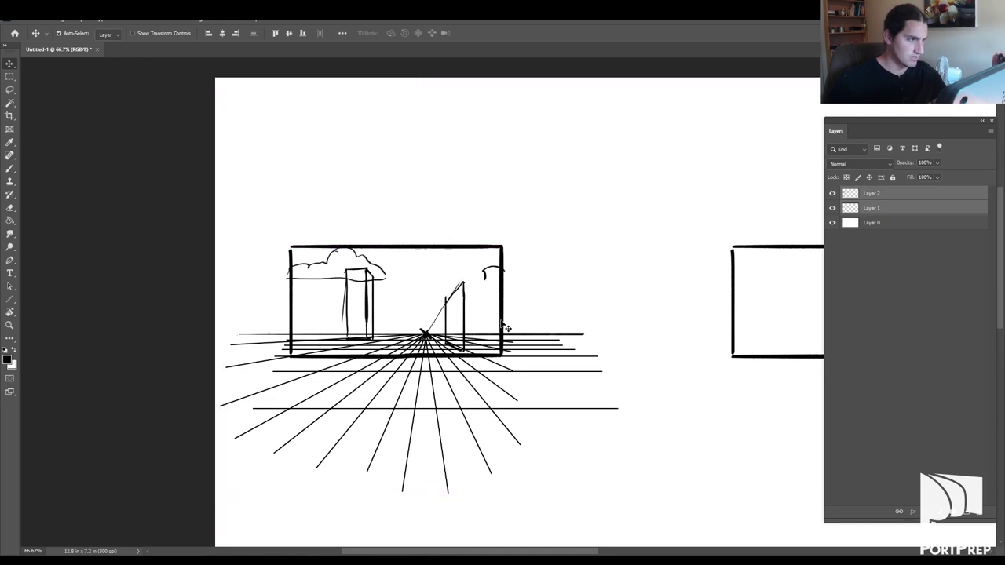
Step: Delete the perspective grid layer and move the horizon line up to about the middle of the first frame
click(833, 193)
click(832, 193)
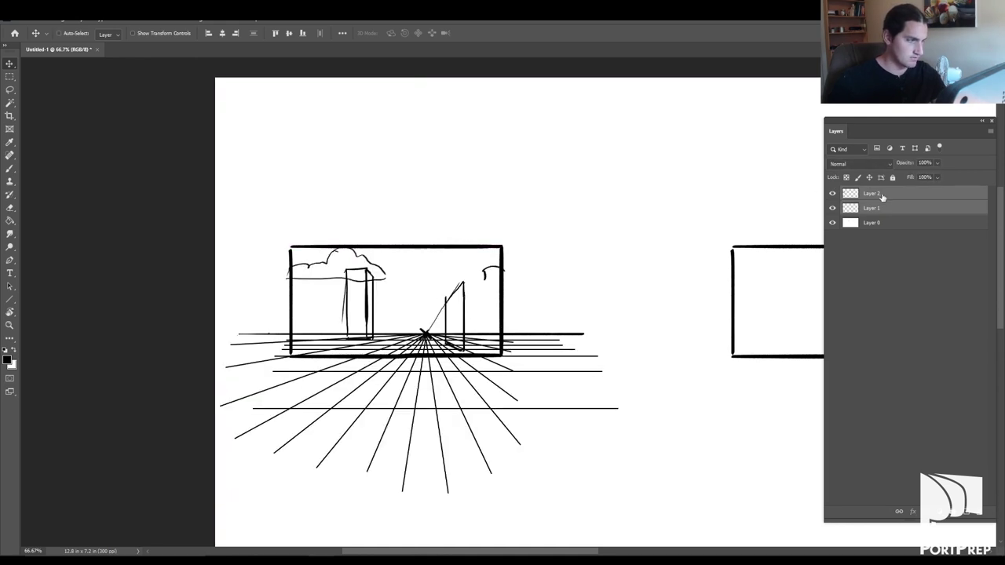
key(ctrl+comma)
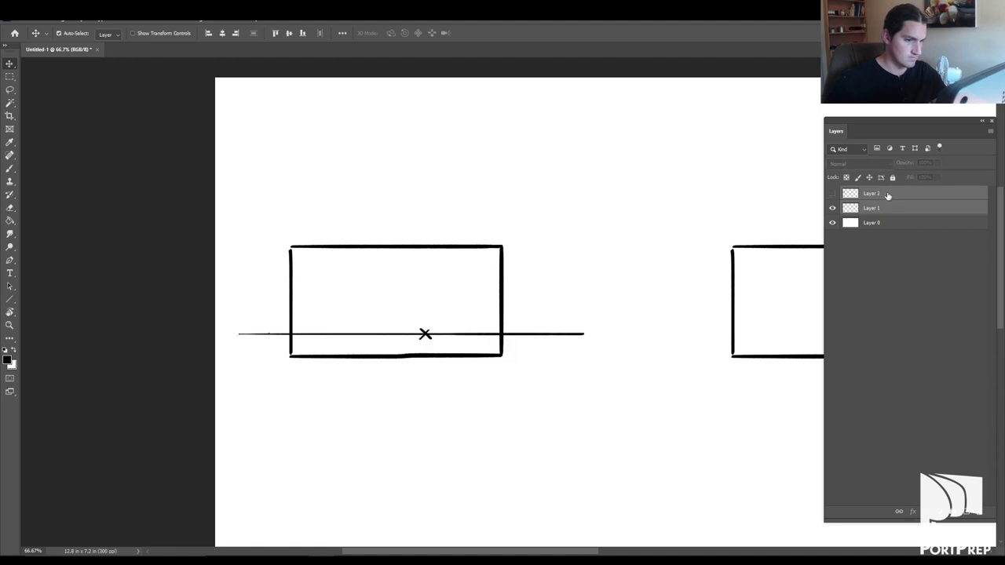
key(Delete)
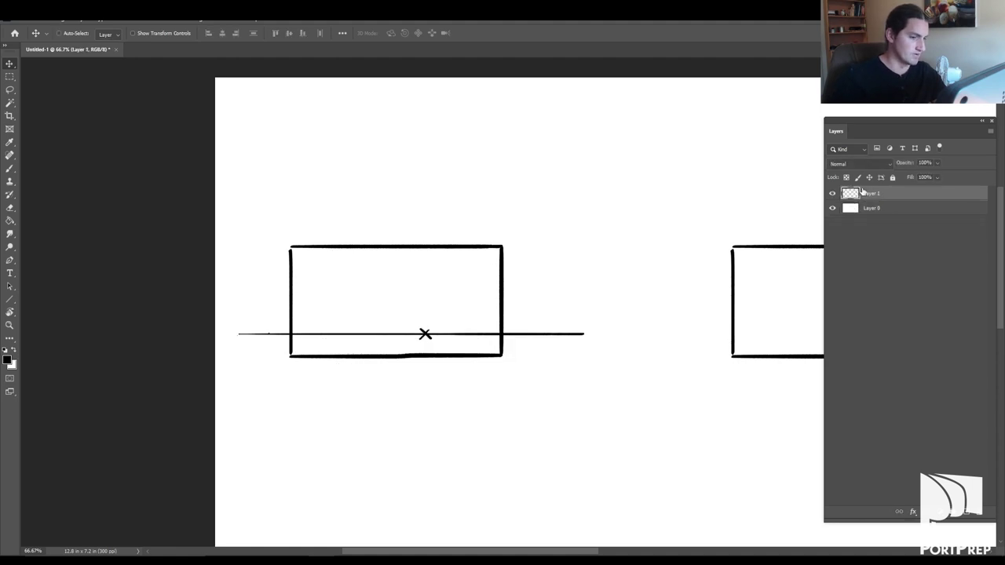
mouse_move(527, 337)
mouse_down()
mouse_move(460, 294)
mouse_move(513, 255)
mouse_move(476, 298)
mouse_move(490, 299)
mouse_up()
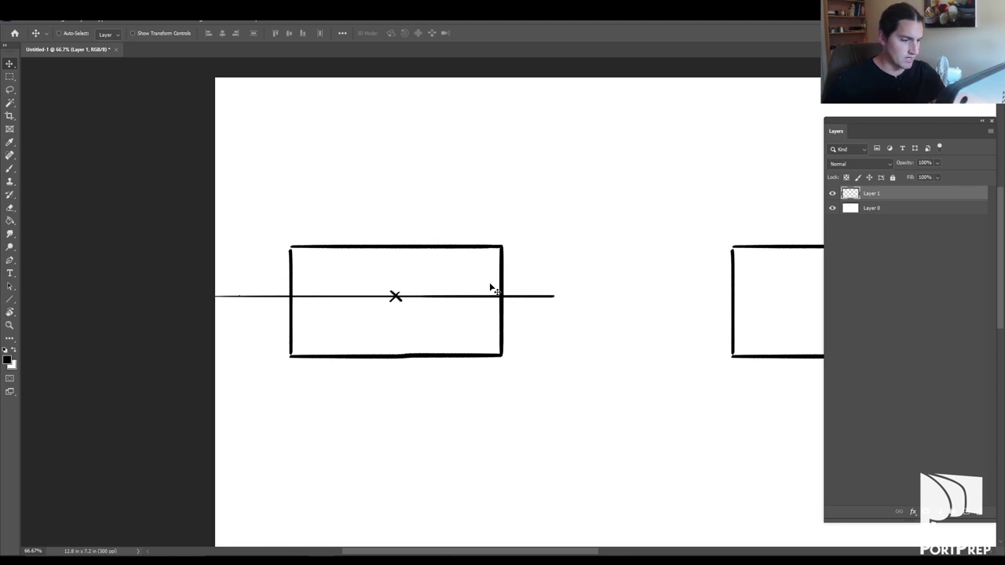
Step: Label the horizon line HL and the vanishing point with arrows, and delete both labels using Lasso selections
key(b)
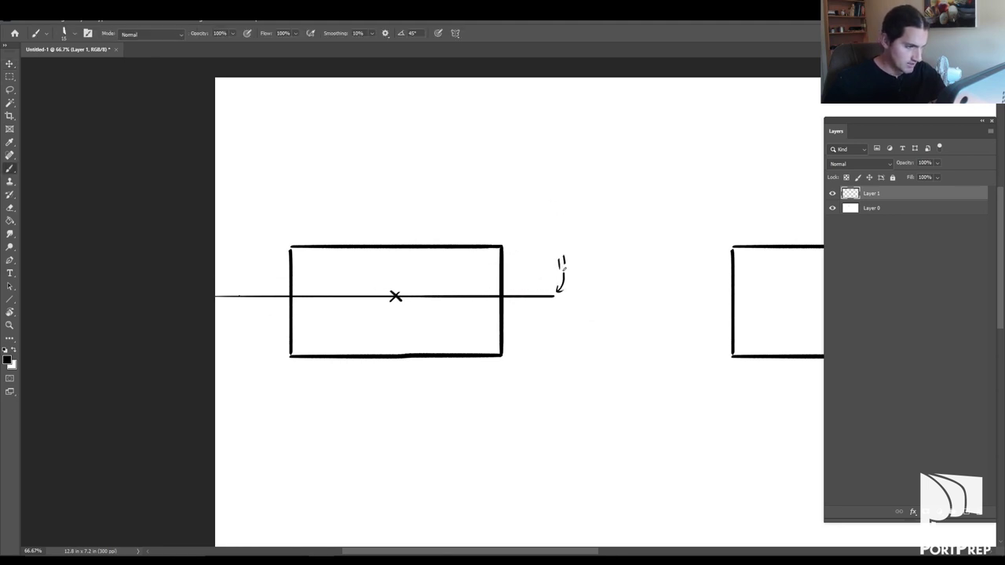
drag(416, 267, 407, 281)
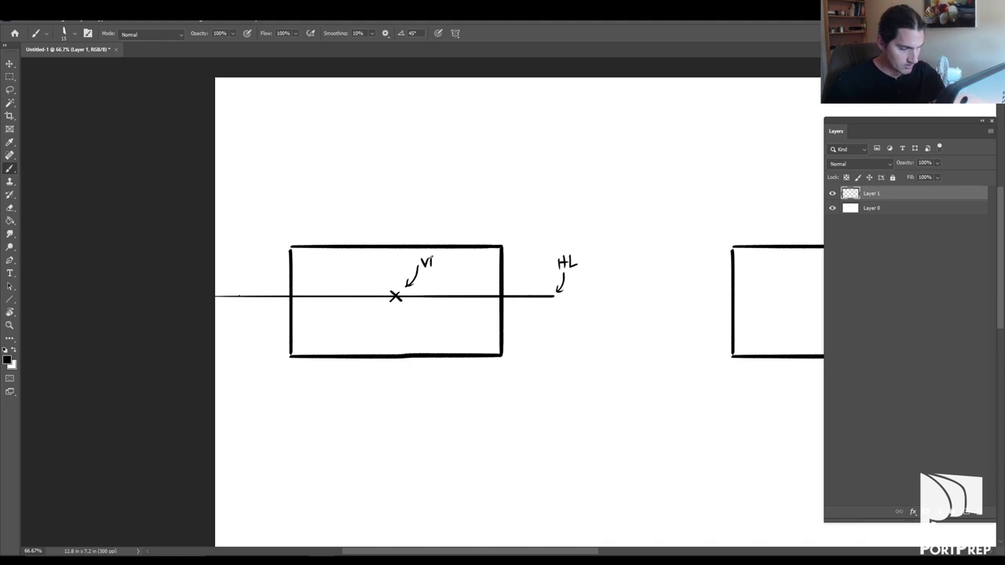
key(l)
mouse_move(442, 281)
mouse_down()
mouse_move(398, 271)
mouse_move(418, 299)
mouse_up()
mouse_move(583, 248)
mouse_down()
mouse_move(555, 294)
mouse_move(585, 251)
mouse_up()
key(Delete)
key(ctrl+d)
Step: Turn off snapping and move the horizon line to mid-frame with its vanishing point well right of centre
click(832, 193)
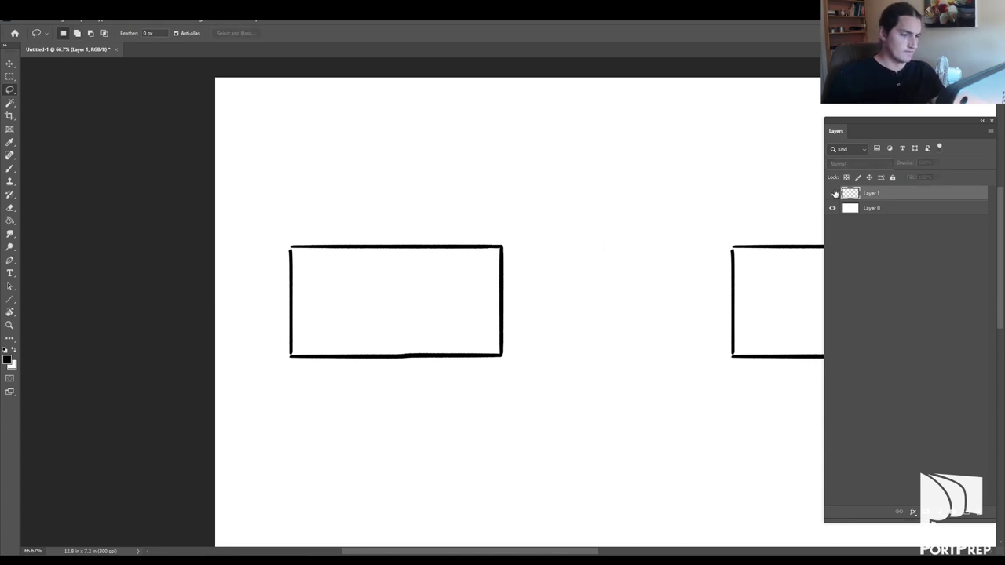
click(832, 193)
key(v)
mouse_move(468, 306)
mouse_down()
mouse_move(494, 286)
mouse_move(509, 287)
mouse_move(514, 304)
mouse_up()
click(172, 24)
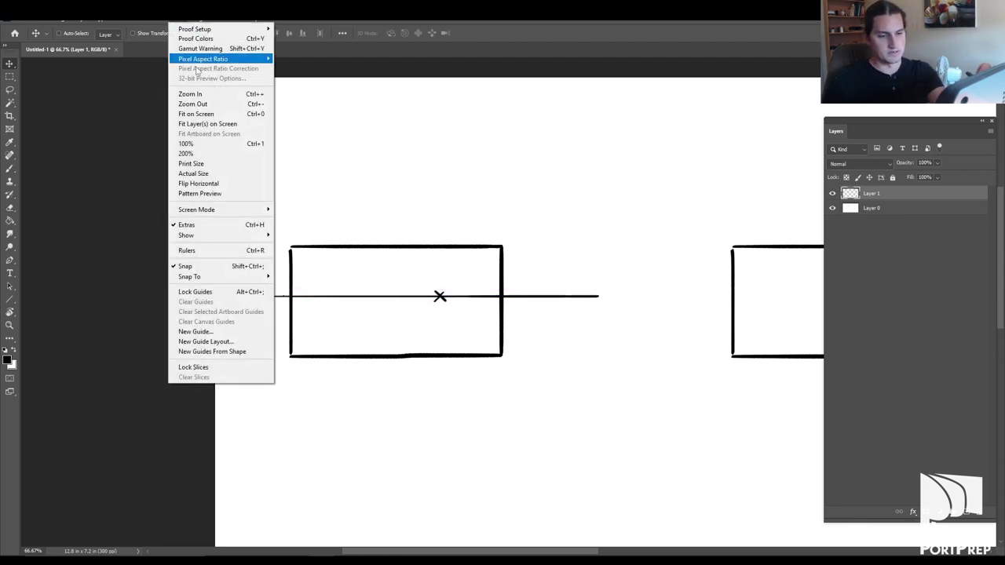
click(236, 265)
mouse_move(510, 304)
mouse_down()
mouse_move(519, 329)
mouse_move(527, 307)
mouse_up()
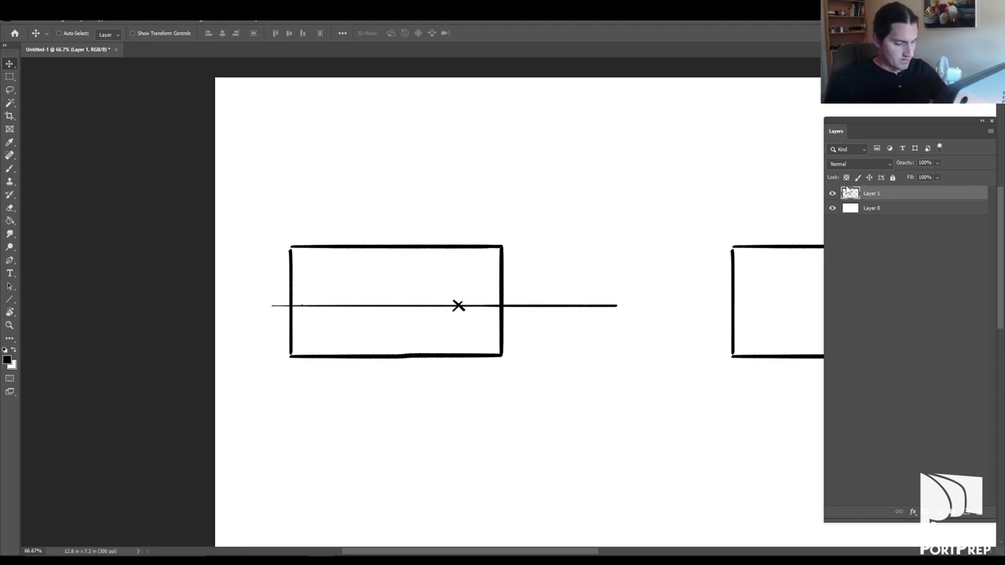
Step: On a new layer, draw an upright rectangle crossing the horizon at the frame's left end, with a double-headed arrow beneath
key(ctrl+shift+n)
key(Return)
key(b)
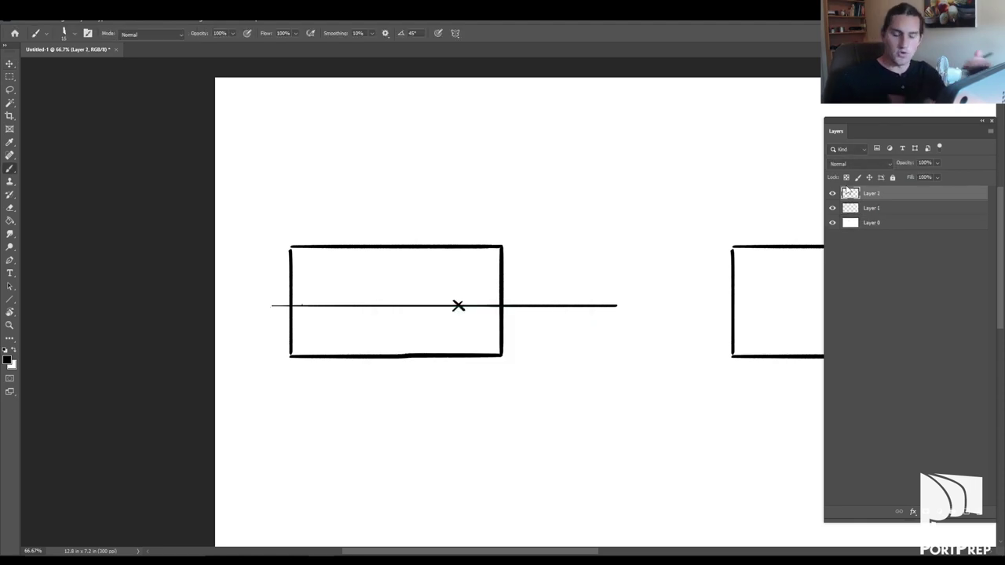
scroll(516, 262, up, 1)
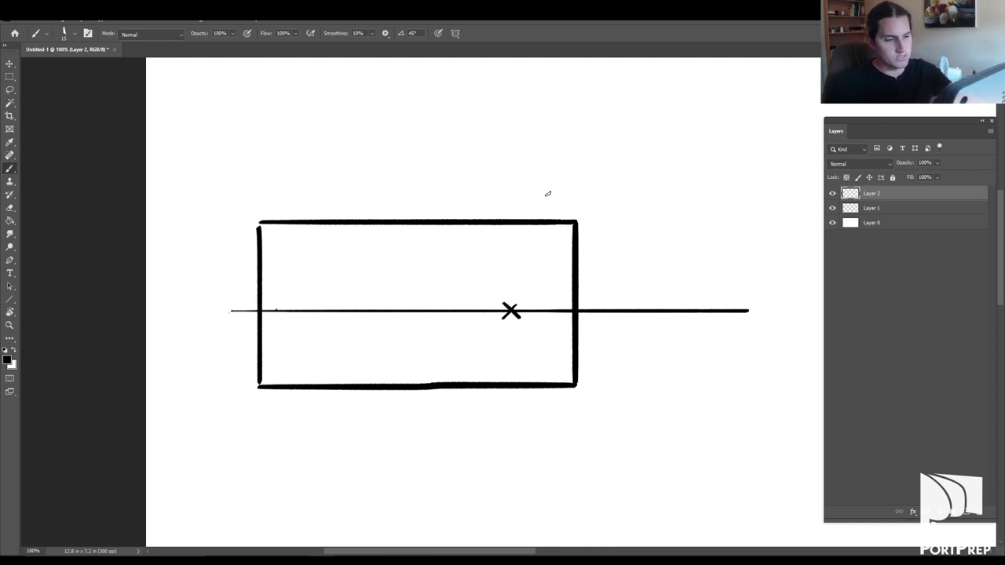
drag(277, 255, 344, 254)
drag(276, 255, 274, 347)
drag(344, 254, 344, 341)
drag(277, 248, 341, 248)
key(ctrl+z)
mouse_move(298, 348)
mouse_down()
mouse_move(343, 349)
mouse_move(295, 357)
mouse_up()
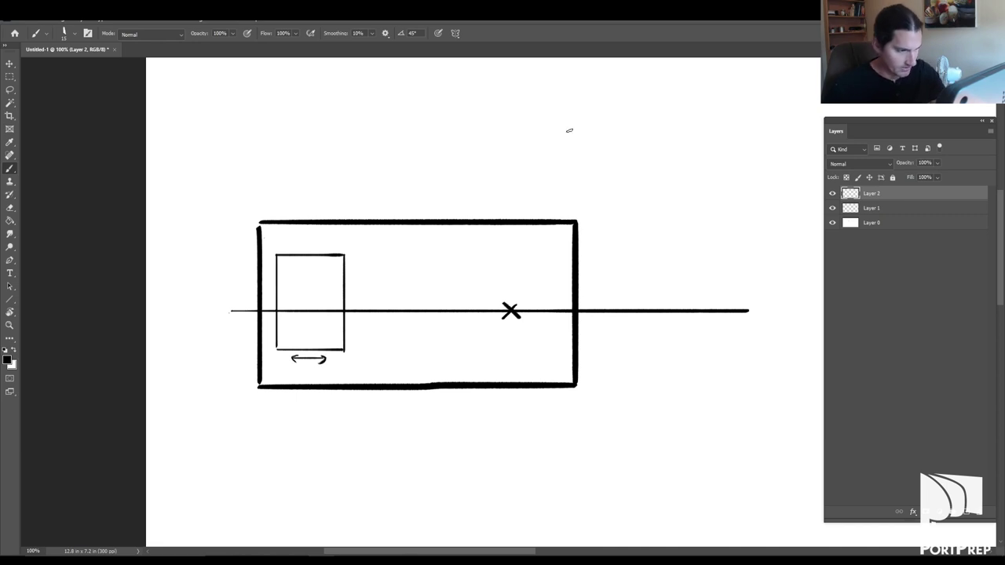
Step: Write FRONT inside the rectangle and add a triangular gable roof on top of it
key(u)
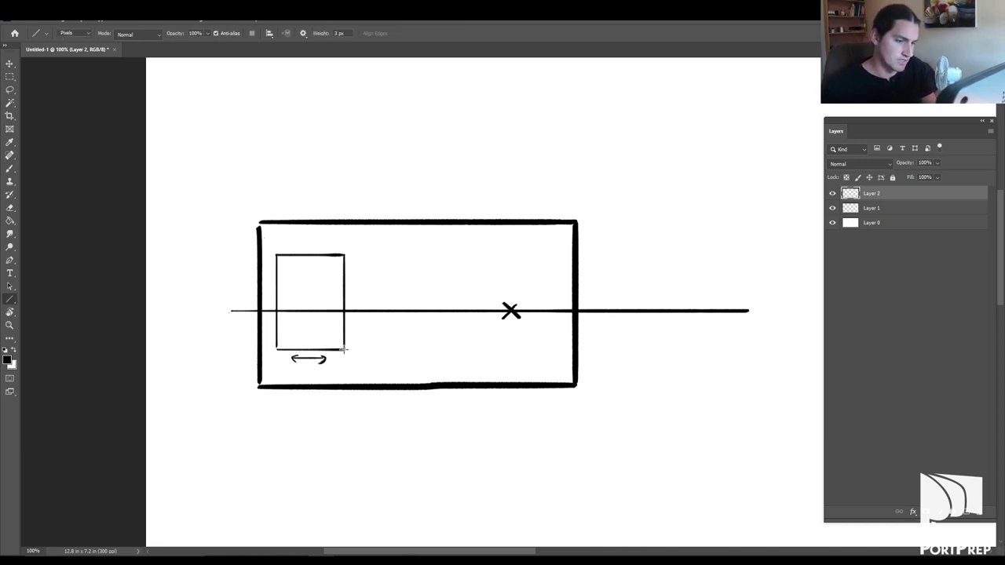
key(b)
drag(290, 284, 337, 270)
key(ctrl+z)
drag(335, 271, 335, 284)
mouse_move(272, 260)
mouse_down()
mouse_move(313, 227)
mouse_move(349, 254)
mouse_up()
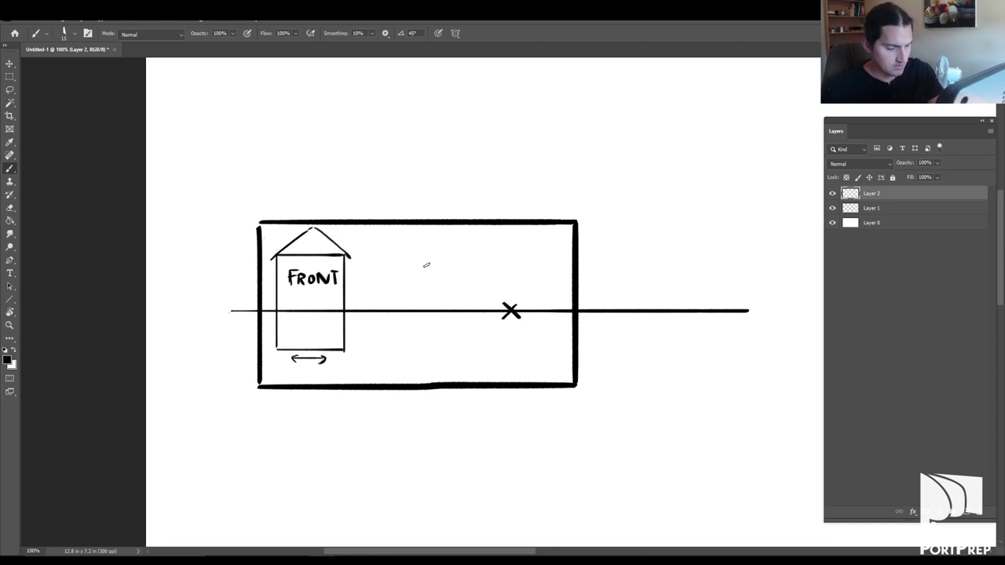
Step: Draw straight lines to the vanishing point from the house front's lower corner, roof eave and roof peak
key(u)
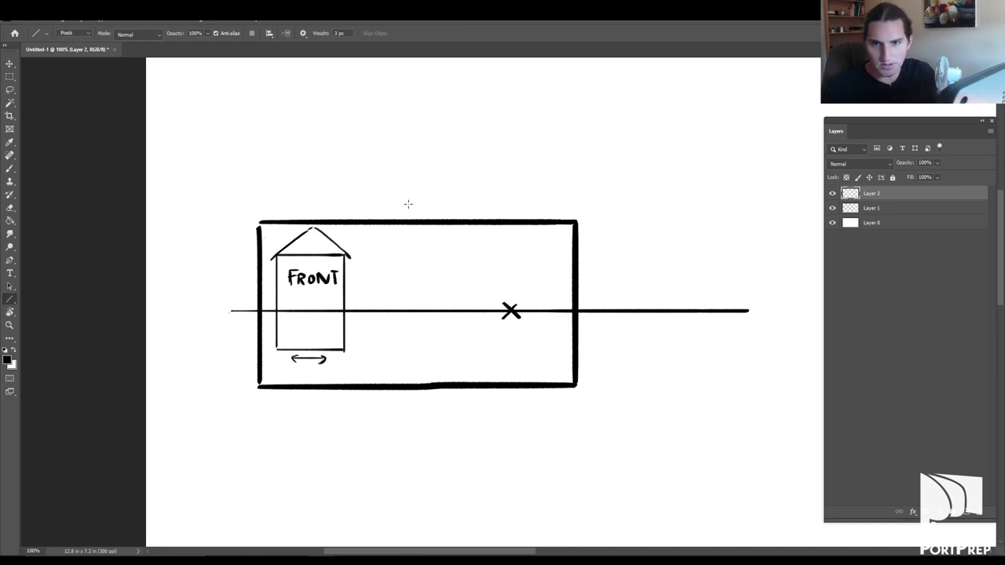
drag(344, 350, 511, 311)
drag(348, 257, 511, 312)
drag(314, 227, 510, 312)
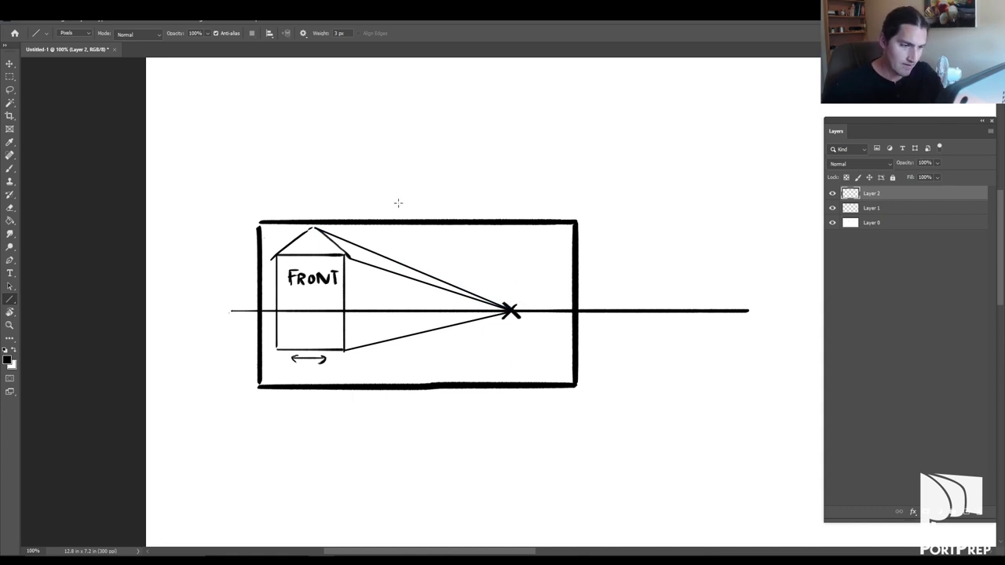
Step: Draw the house's receding back vertical edge and the gable roof's rear slope, then thicken the front roof edges with overhanging eaves
key(b)
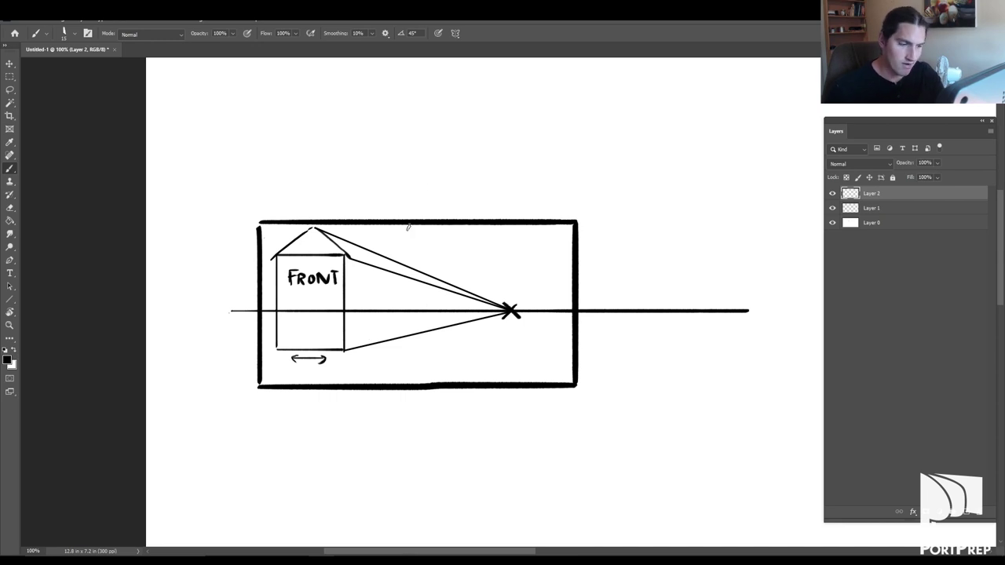
drag(431, 287, 432, 321)
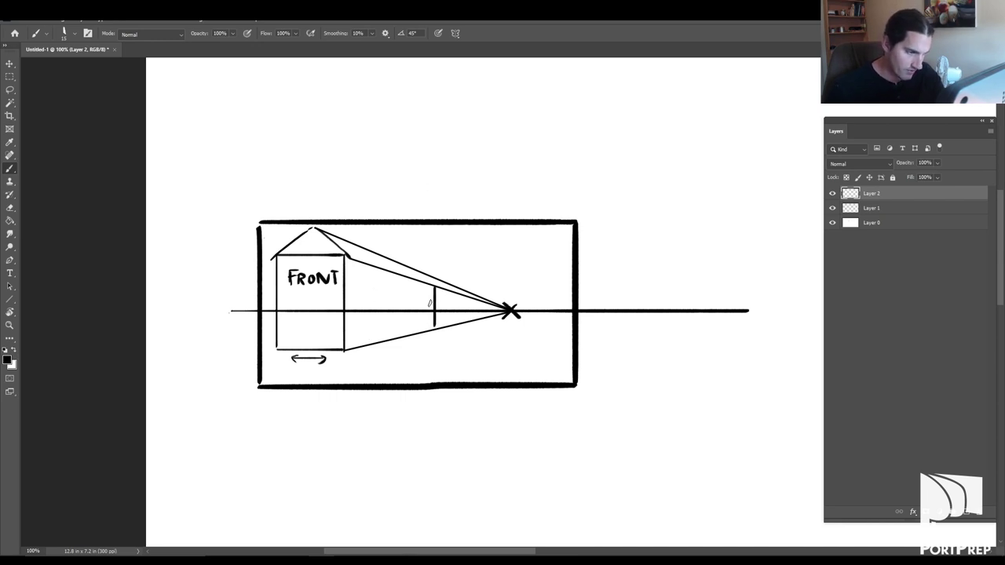
key(ctrl+z)
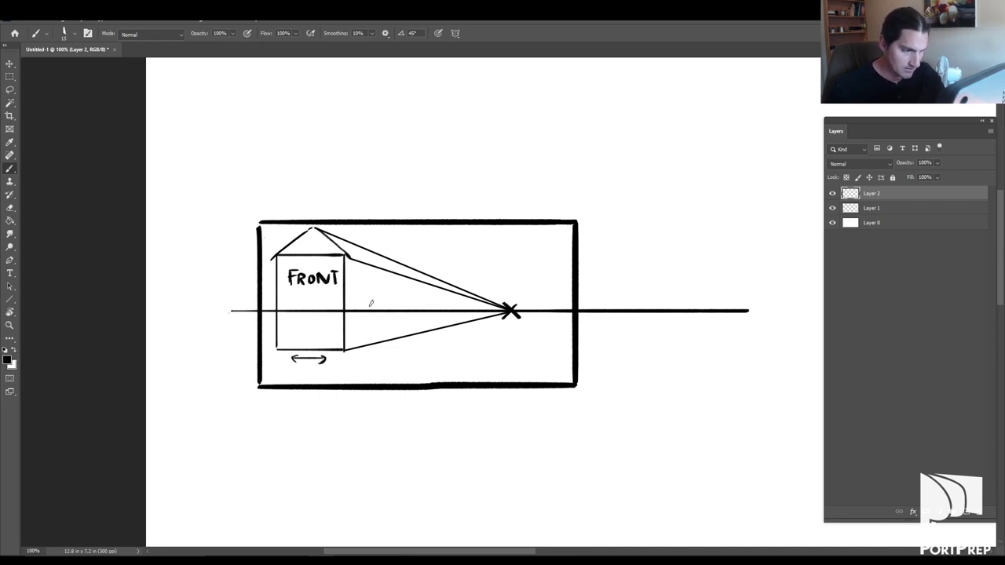
drag(379, 268, 379, 338)
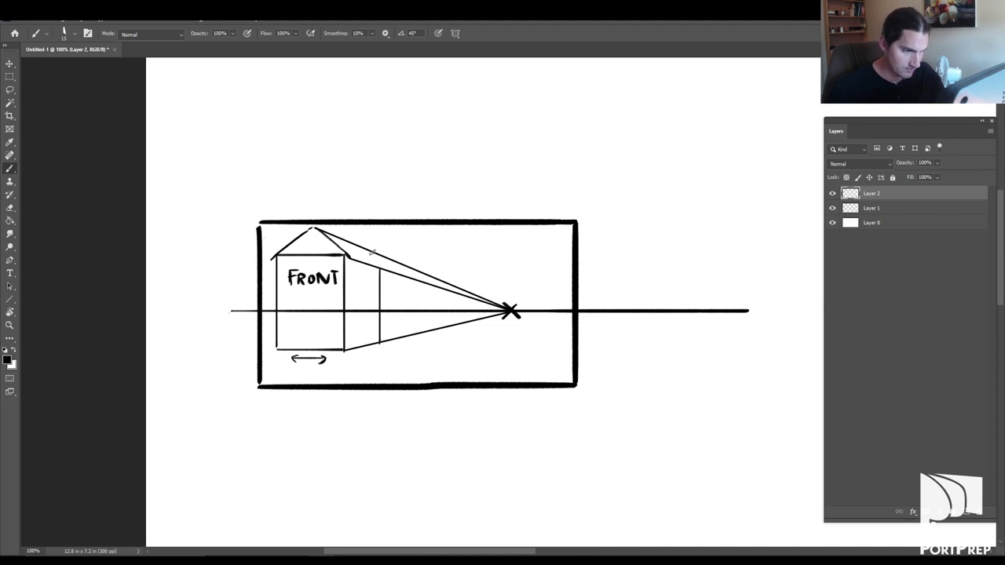
drag(352, 243, 379, 269)
drag(313, 227, 350, 260)
drag(313, 227, 263, 265)
mouse_move(324, 232)
mouse_down()
mouse_move(381, 268)
mouse_move(345, 262)
mouse_up()
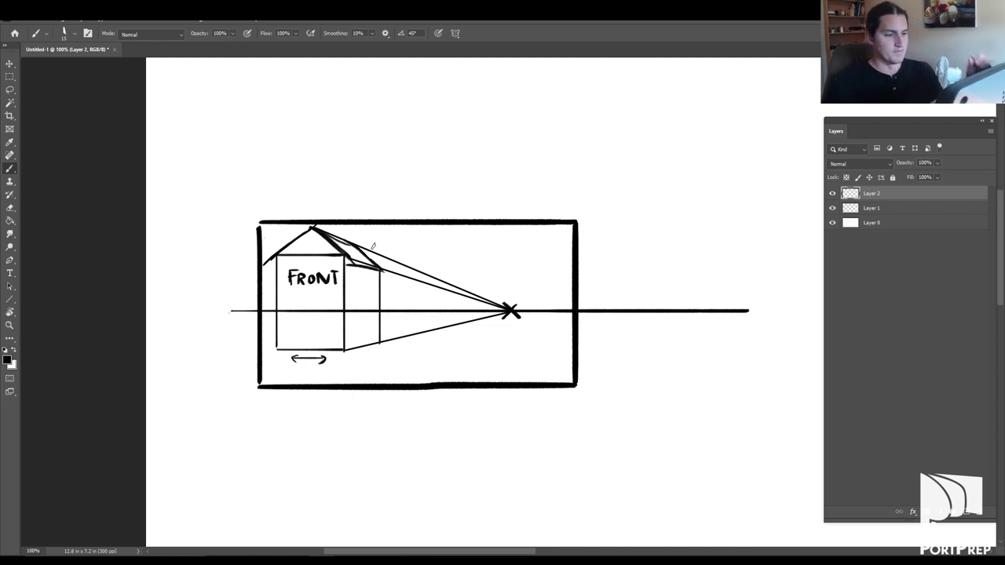
Step: Erase the perspective guide lines between the house's back edge and the vanishing point
key(e)
mouse_move(381, 251)
mouse_down()
mouse_move(400, 272)
mouse_move(449, 288)
mouse_up()
mouse_move(396, 337)
mouse_down()
mouse_move(463, 330)
mouse_move(440, 331)
mouse_move(495, 312)
mouse_move(483, 292)
mouse_up()
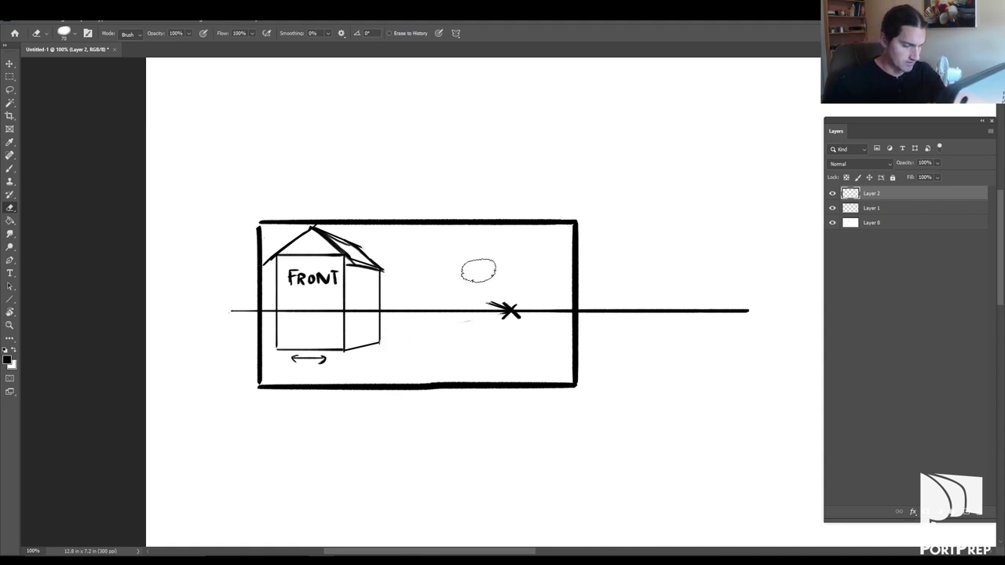
Step: Draw a flat rectangular footprint beside the house, with straight sides converging on the vanishing point
key(b)
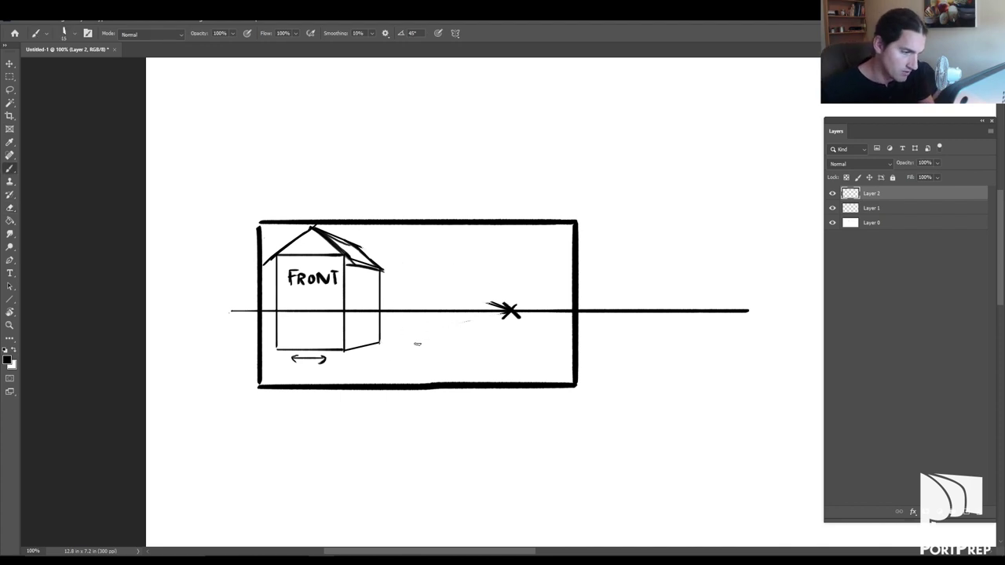
key(u)
mouse_move(511, 312)
mouse_down()
mouse_move(357, 355)
mouse_move(545, 356)
mouse_move(230, 358)
mouse_move(523, 357)
mouse_move(391, 356)
mouse_move(509, 313)
mouse_move(392, 357)
mouse_up()
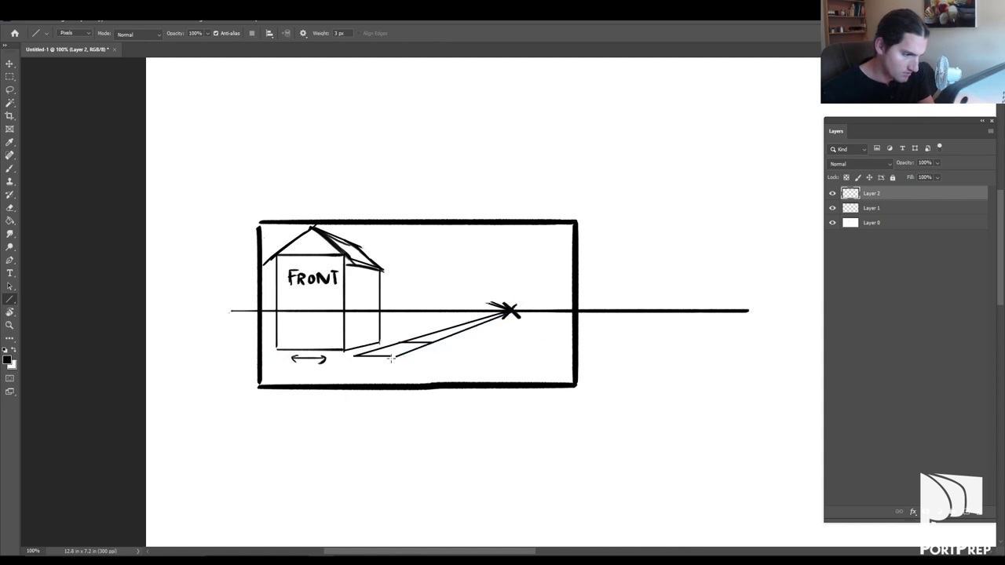
Step: Raise short vertical edges from all four corners of the footprint
key(b)
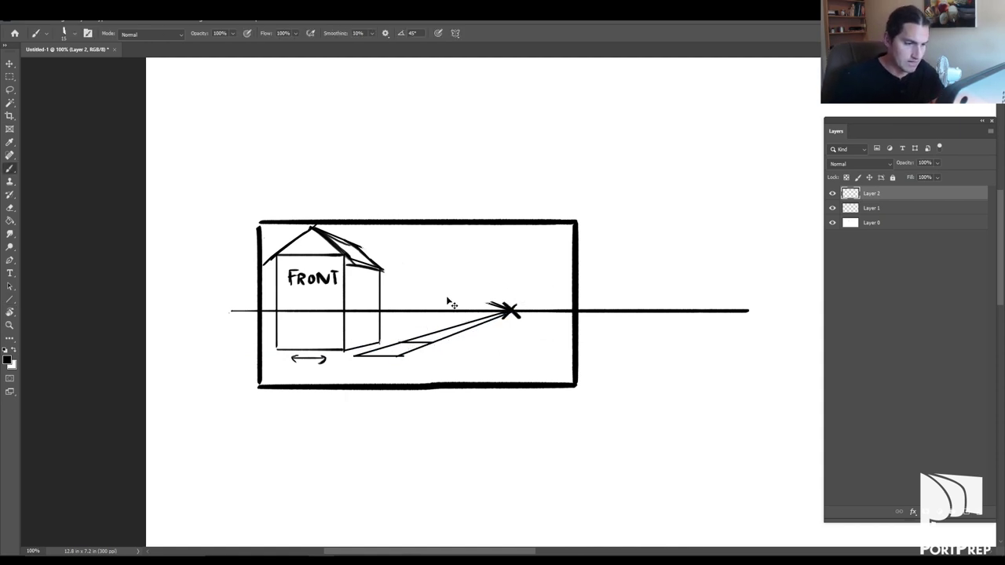
key(ctrl+plus)
key(ctrl+plus)
scroll(410, 349, left, 10)
scroll(410, 348, down, 3)
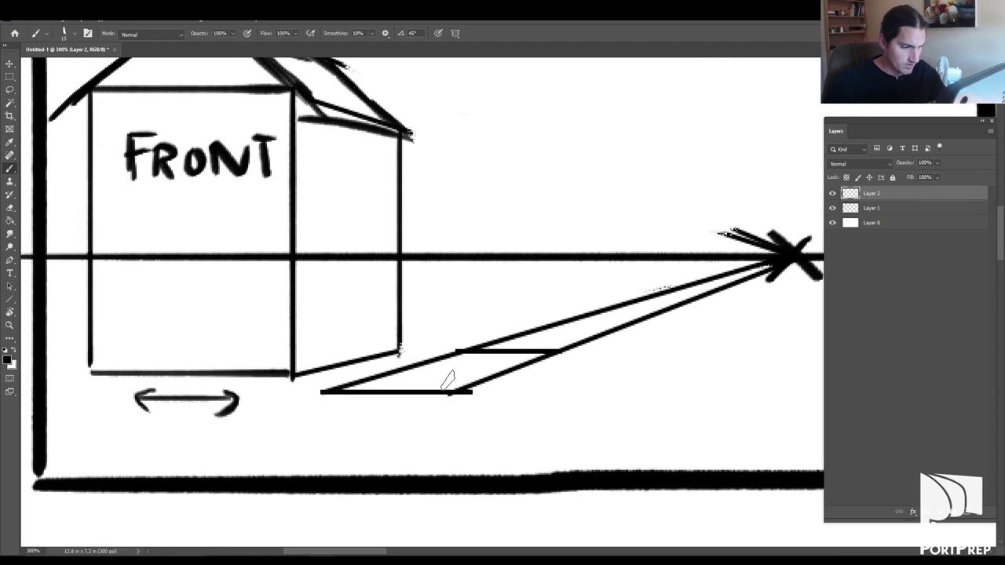
drag(453, 355, 452, 399)
drag(320, 353, 320, 393)
mouse_move(559, 353)
mouse_down()
mouse_move(560, 314)
mouse_move(561, 357)
mouse_up()
key(ctrl+z)
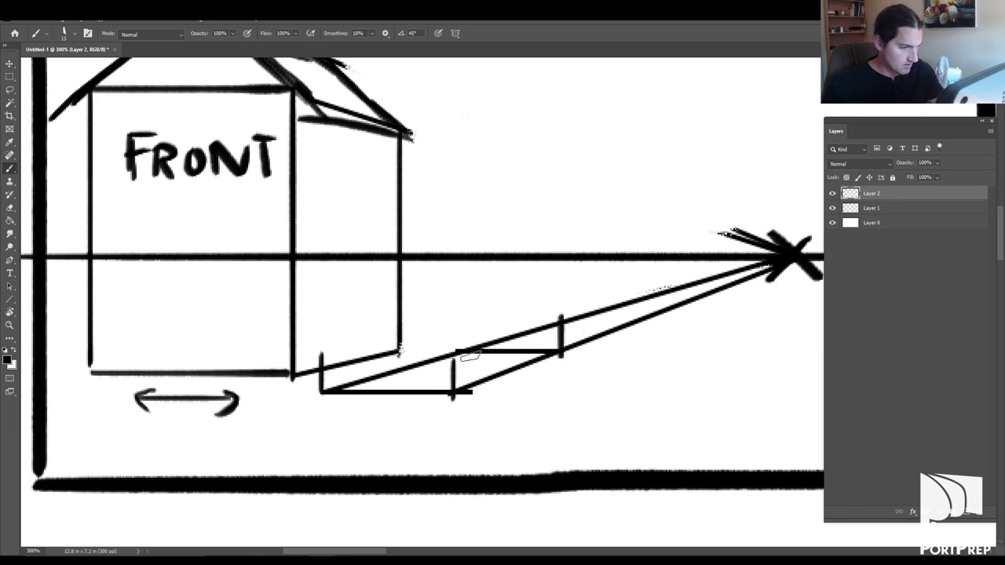
drag(454, 344, 454, 360)
Step: Draw the box's front top edge and a line from its near corner to the vanishing point, trimming the overlong vertical
scroll(503, 279, down, 1)
key(u)
mouse_move(472, 330)
mouse_down()
mouse_move(383, 330)
mouse_move(383, 362)
mouse_move(664, 268)
mouse_move(716, 265)
mouse_up()
key(e)
key(bracketleft)
key(bracketleft)
mouse_move(542, 315)
mouse_down()
mouse_move(476, 330)
mouse_move(475, 306)
mouse_up()
key(b)
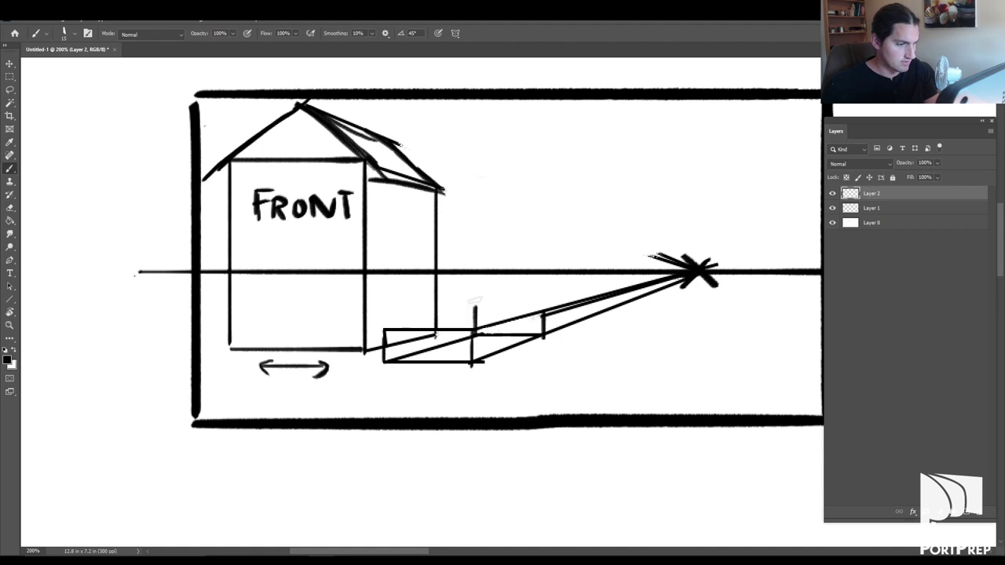
Step: Draw the far-side top edge to the vanishing point and close the box top with a horizontal back edge
key(u)
drag(385, 329, 707, 267)
drag(475, 311, 544, 311)
Step: Build a smaller slanted cabin on top of the box, with its side edges converging on the vanishing point
key(b)
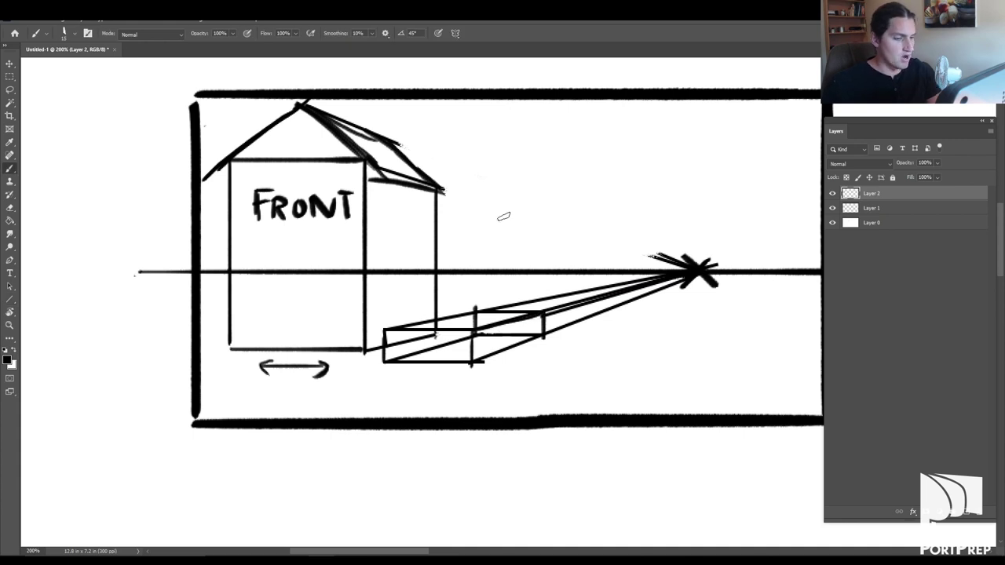
drag(420, 322, 424, 296)
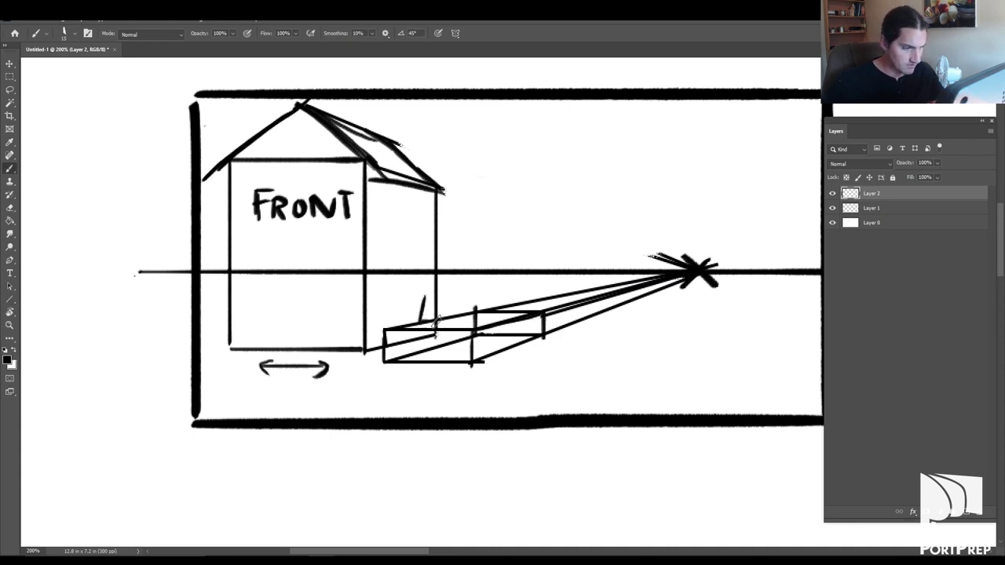
mouse_move(485, 322)
mouse_down()
mouse_move(448, 294)
mouse_move(694, 269)
mouse_up()
key(u)
drag(486, 296, 694, 271)
mouse_move(485, 321)
mouse_down()
mouse_move(522, 303)
mouse_move(691, 272)
mouse_up()
key(b)
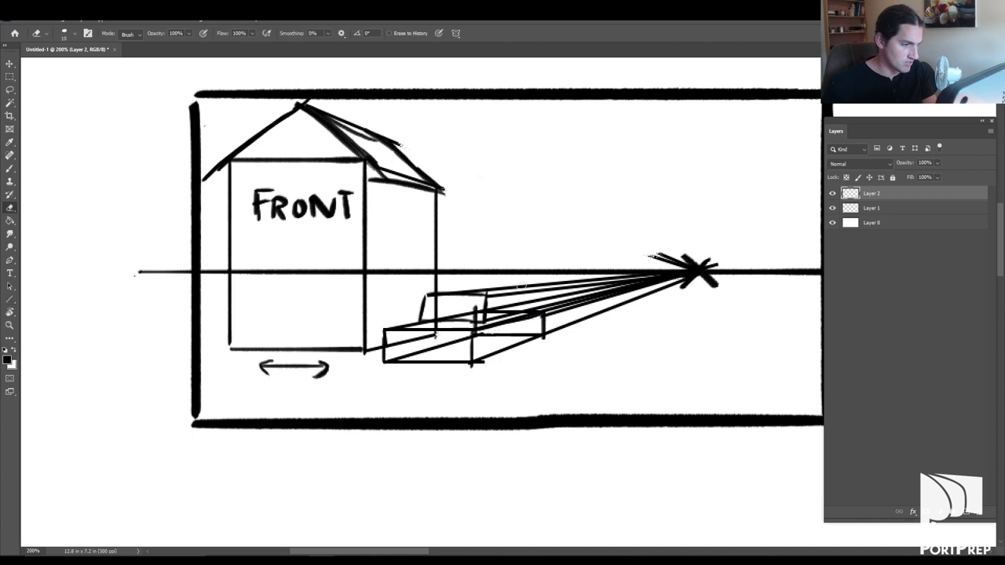
mouse_move(528, 290)
mouse_down()
mouse_move(532, 311)
mouse_move(548, 313)
mouse_move(545, 339)
mouse_up()
Step: Erase the guide lines beyond the car body and cabin, plus the hidden edges inside the car
key(e)
mouse_move(541, 286)
mouse_down()
mouse_move(511, 287)
mouse_move(548, 287)
mouse_move(563, 330)
mouse_move(553, 286)
mouse_move(605, 288)
mouse_move(632, 302)
mouse_move(565, 291)
mouse_up()
key(bracketright)
key(bracketright)
mouse_move(627, 276)
mouse_down()
mouse_move(574, 300)
mouse_move(569, 325)
mouse_move(664, 284)
mouse_up()
key(bracketleft)
key(bracketleft)
key(bracketleft)
mouse_move(478, 307)
mouse_down()
mouse_move(447, 314)
mouse_move(437, 302)
mouse_move(434, 317)
mouse_move(474, 322)
mouse_up()
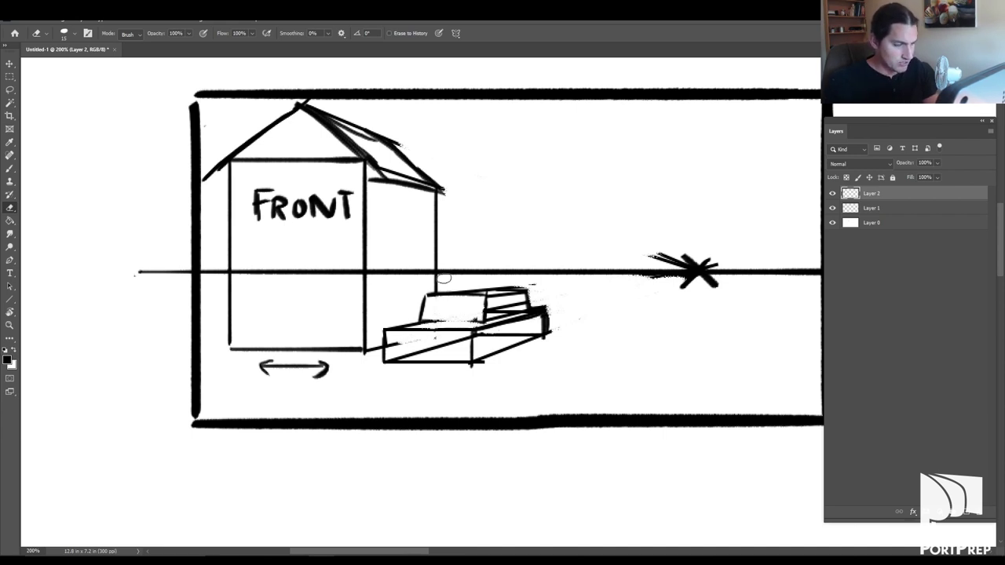
key(b)
mouse_move(375, 318)
mouse_down()
mouse_move(375, 336)
mouse_move(420, 345)
mouse_move(421, 355)
mouse_up()
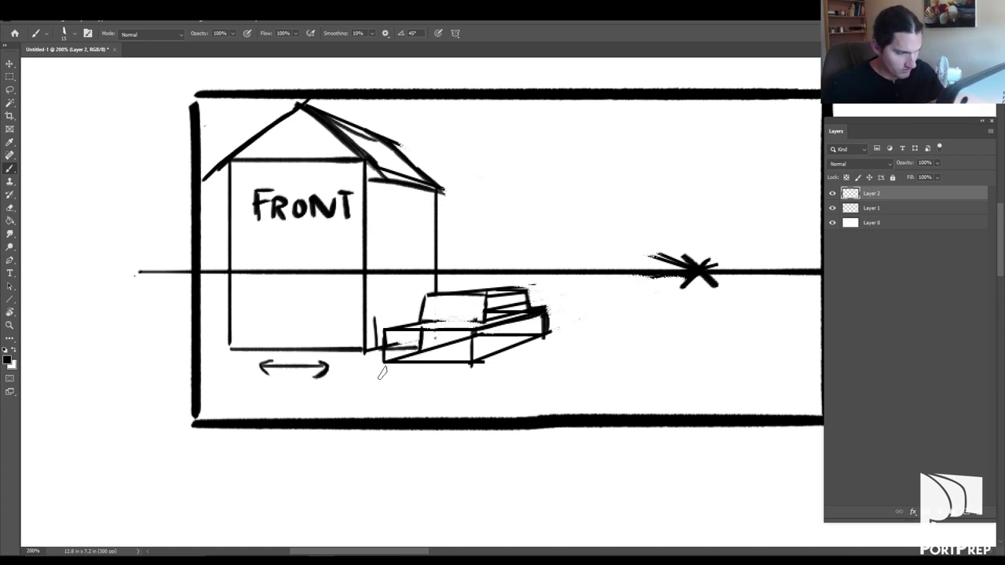
key(ctrl+z)
key(ctrl+z)
key(ctrl+z)
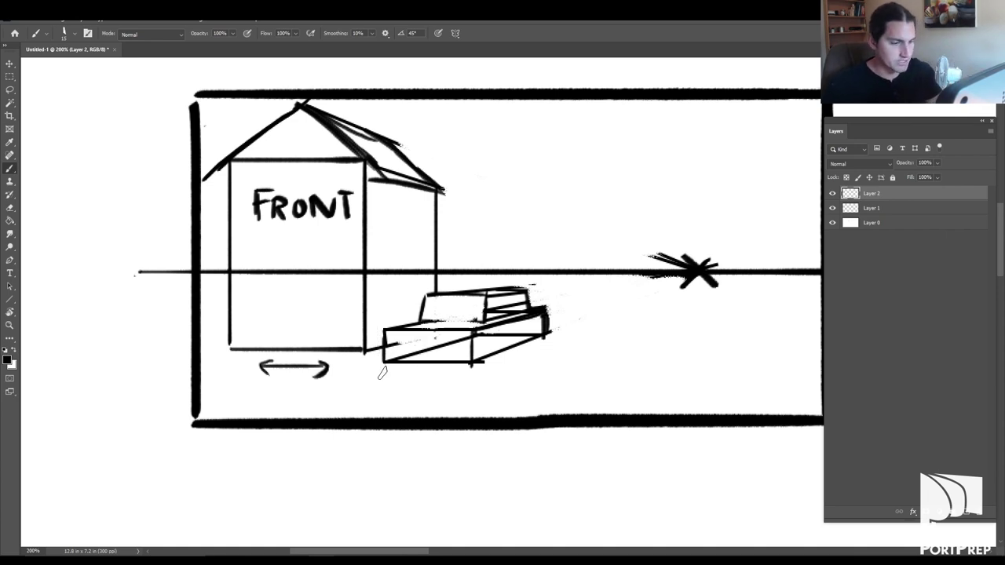
Step: Erase the remaining construction lines inside the car body and draw two elliptical wheels along its side
key(e)
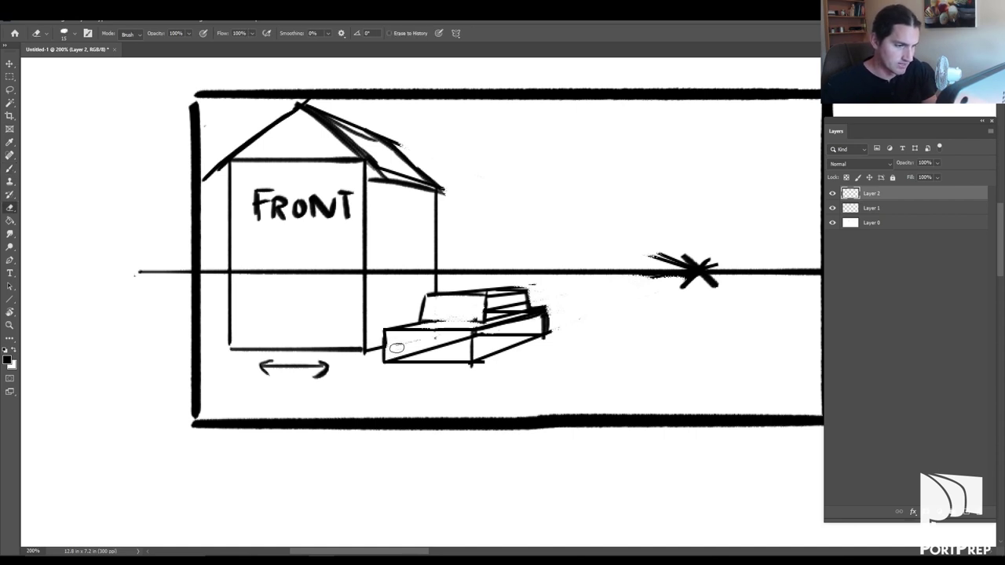
key(b)
key(e)
mouse_move(424, 355)
mouse_down()
mouse_move(385, 361)
mouse_move(493, 330)
mouse_move(480, 336)
mouse_move(523, 333)
mouse_move(515, 311)
mouse_move(488, 313)
mouse_move(509, 298)
mouse_move(503, 288)
mouse_move(521, 305)
mouse_move(485, 315)
mouse_move(554, 313)
mouse_move(526, 344)
mouse_up()
key(b)
mouse_move(485, 343)
mouse_down()
mouse_move(481, 355)
mouse_move(493, 336)
mouse_move(495, 368)
mouse_move(490, 345)
mouse_move(491, 364)
mouse_move(471, 362)
mouse_up()
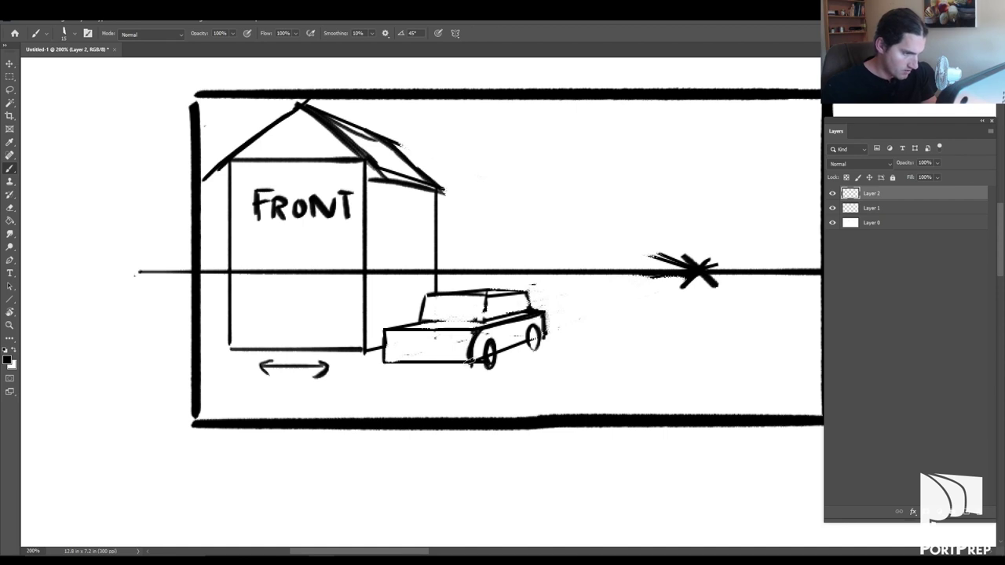
Step: Round off the car's front corners and sketch the hood, headlight and grille lines across its front
mouse_move(397, 326)
mouse_down()
mouse_move(385, 363)
mouse_move(405, 364)
mouse_move(421, 336)
mouse_move(472, 342)
mouse_up()
key(e)
key(b)
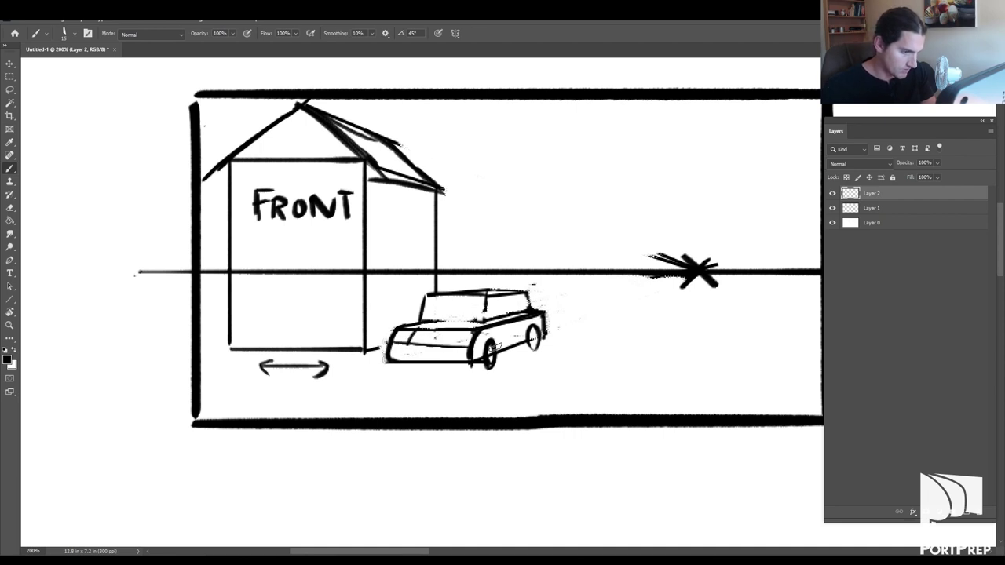
drag(399, 339, 462, 346)
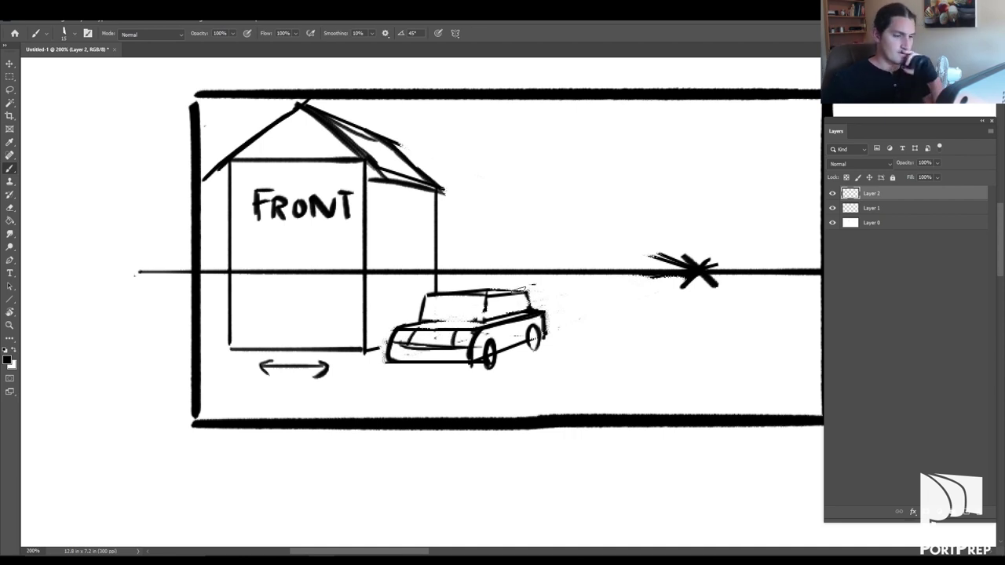
key(ctrl+minus)
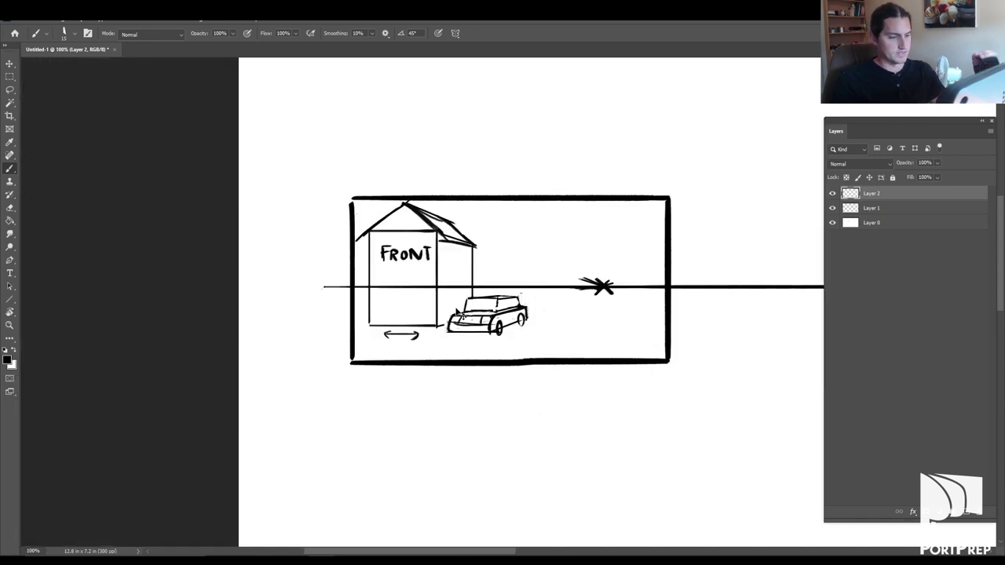
key(ctrl+minus)
key(ctrl+plus)
key(ctrl+plus)
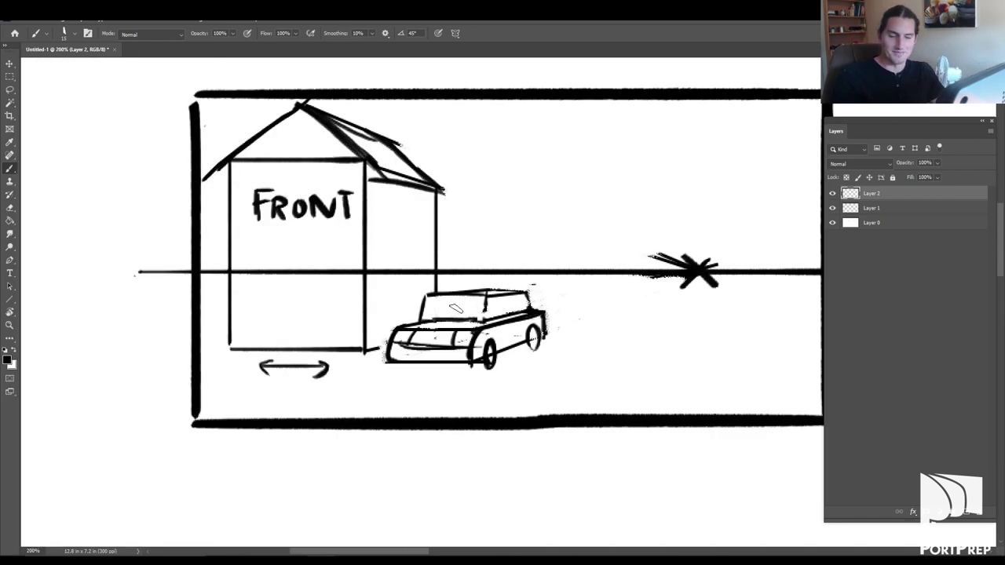
Step: Duplicate the frame layer with its horizon and vanishing point, placing the copy as a second frame beside the house frame
key(ctrl+minus)
key(ctrl+minus)
drag(659, 307, 578, 321)
drag(665, 277, 559, 303)
click(876, 209)
key(v)
drag(374, 321, 802, 306)
key(ctrl+j)
drag(722, 264, 660, 260)
drag(677, 314, 709, 309)
Step: Extend the second frame's horizon line to the left and delete the first frame's excess horizon line between the frames
key(b)
drag(603, 310, 291, 309)
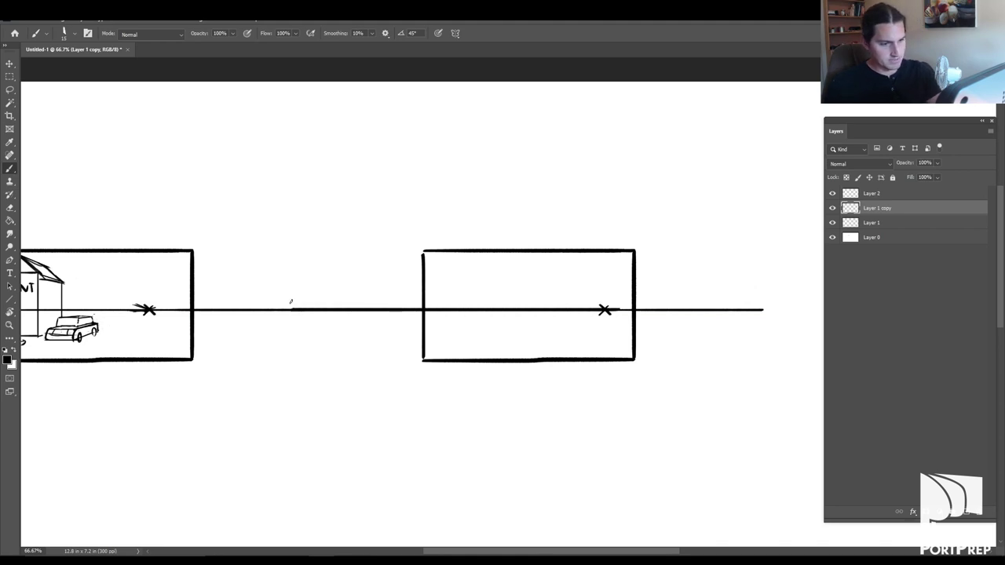
click(880, 227)
key(l)
drag(212, 264, 346, 273)
key(ctrl+d)
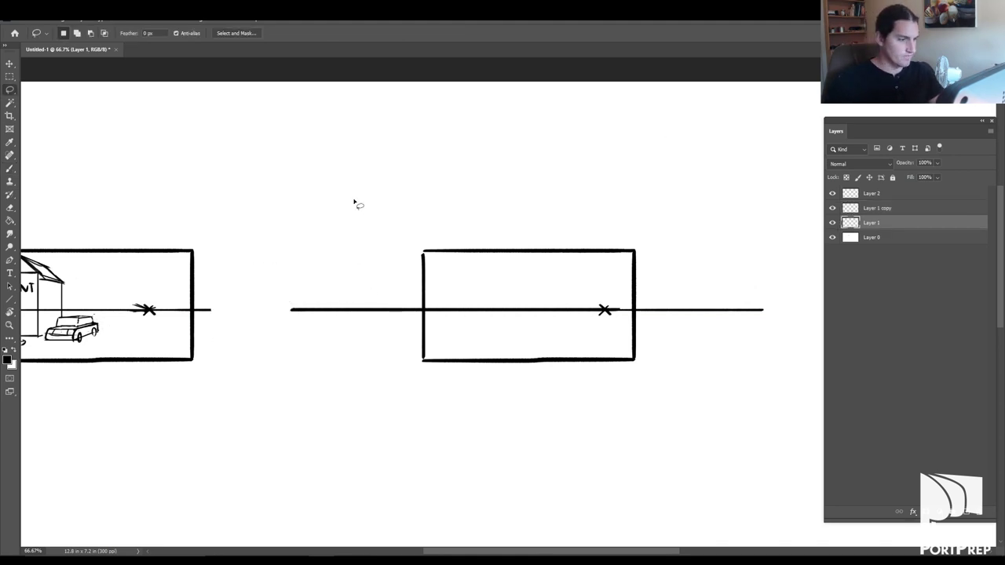
Step: On Layer 2, extend the second frame's horizon line further left, almost to the house frame
click(880, 194)
key(b)
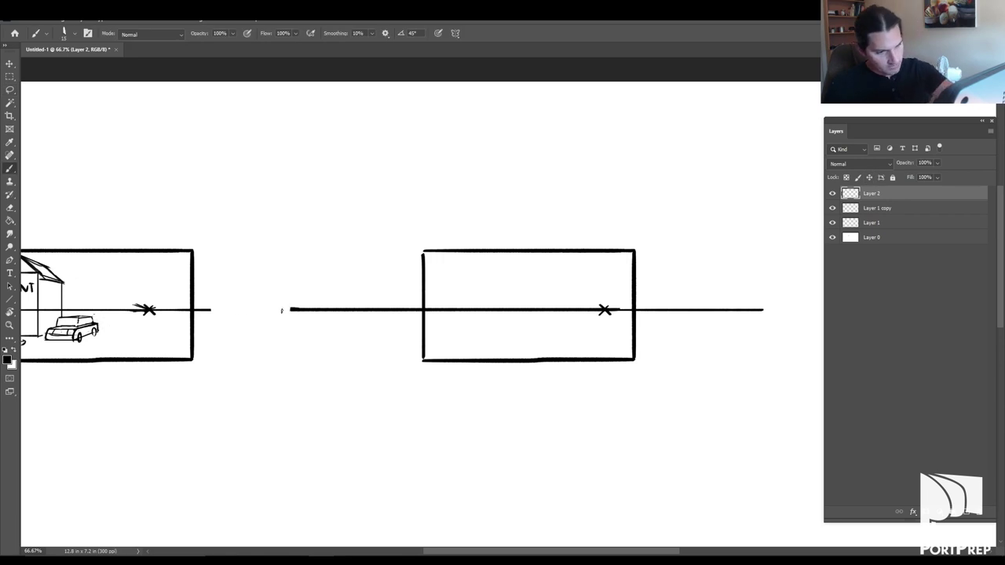
drag(281, 310, 228, 310)
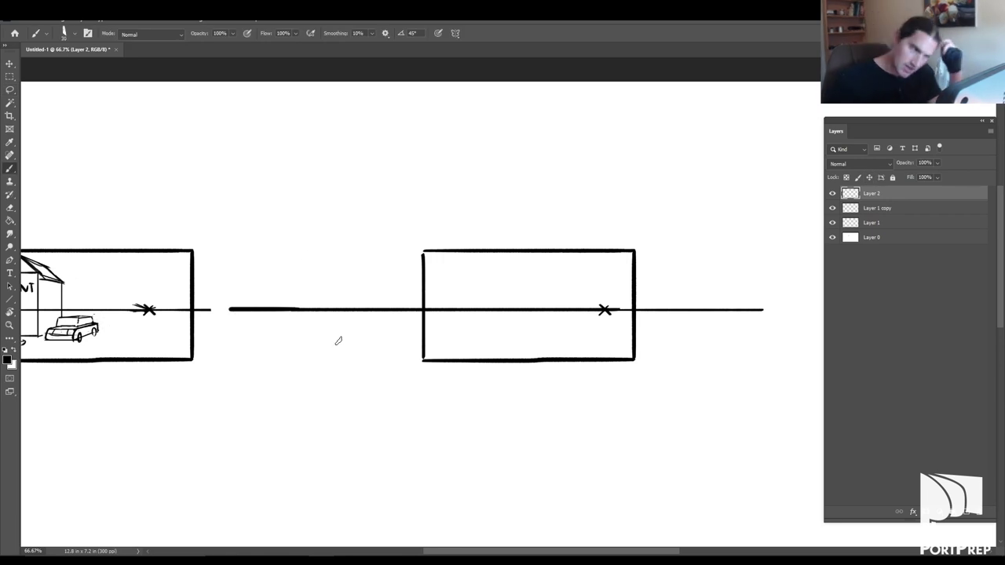
Step: Try a freehand line from the second frame's vanishing point down past its lower edge
key(ctrl+minus)
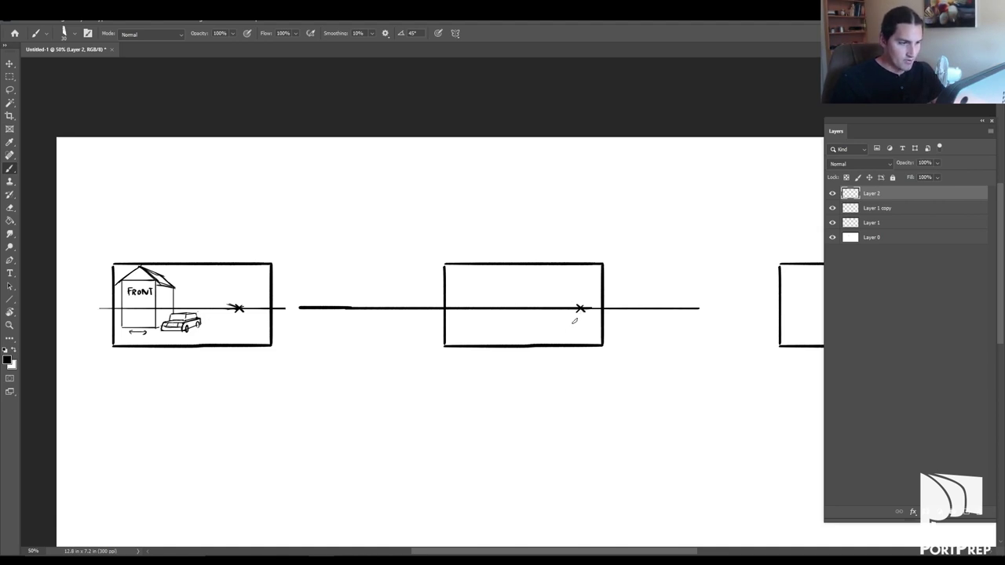
drag(579, 309, 525, 382)
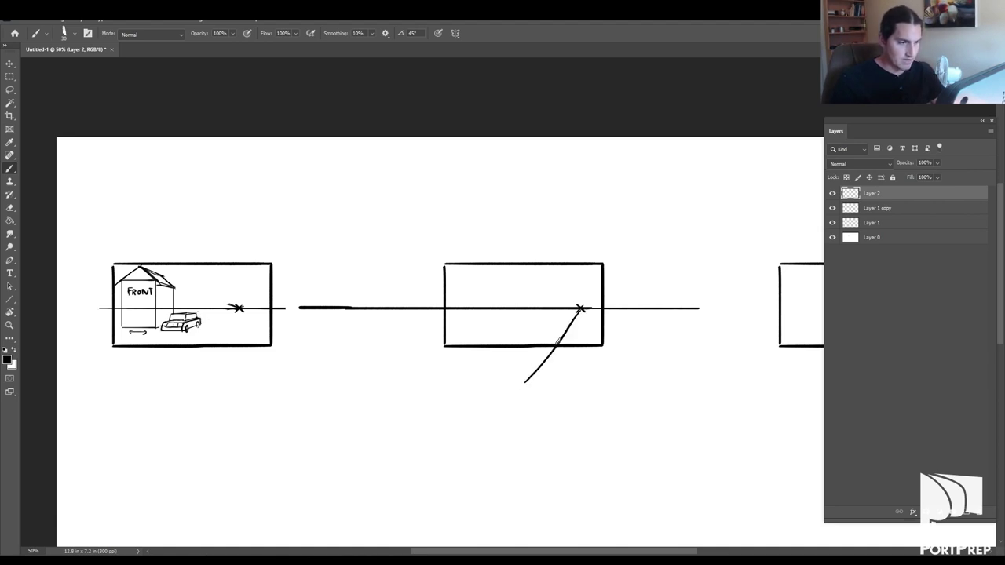
key(ctrl+z)
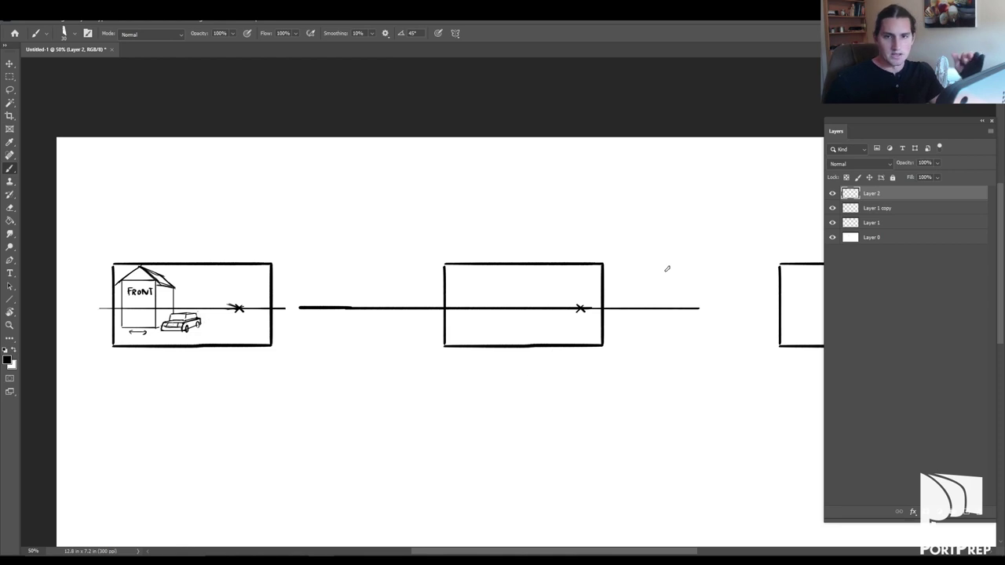
Step: Try marking a second vanishing point with an X on the horizon line, outside the second frame's left edge
key(z)
mouse_move(605, 321)
mouse_down()
mouse_move(625, 316)
mouse_move(618, 321)
mouse_up()
key(b)
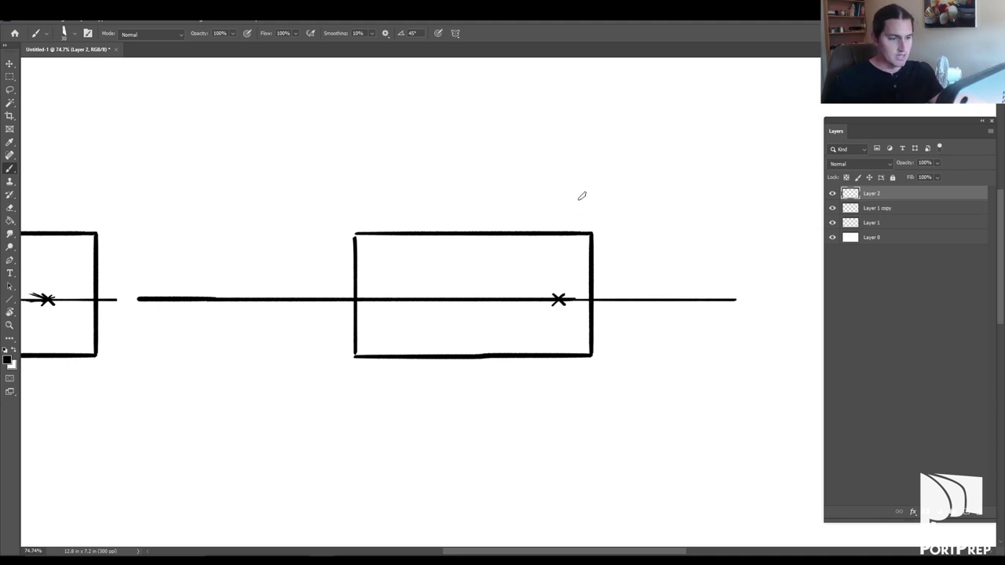
drag(249, 296, 235, 309)
drag(235, 296, 249, 308)
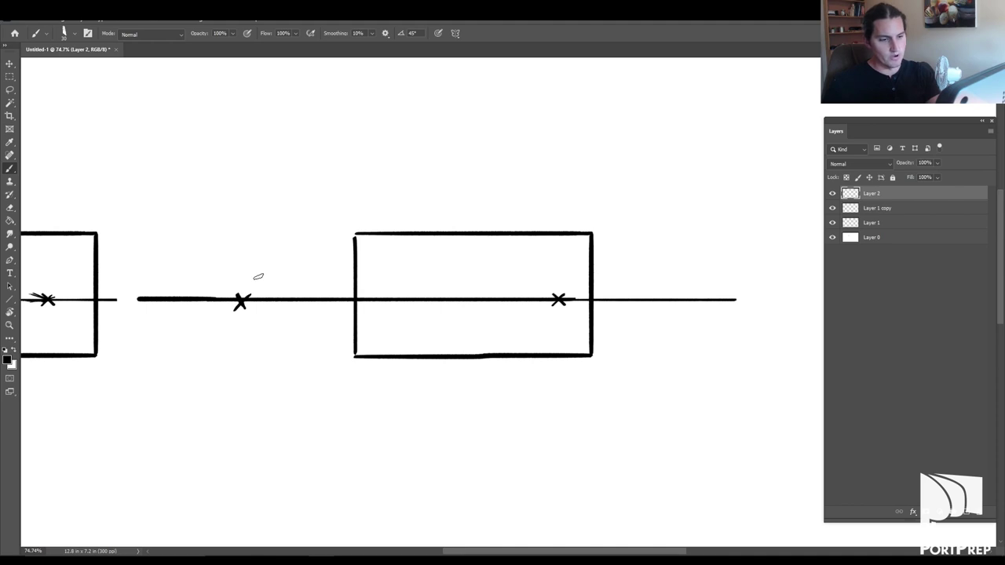
key(ctrl+z)
key(ctrl+z)
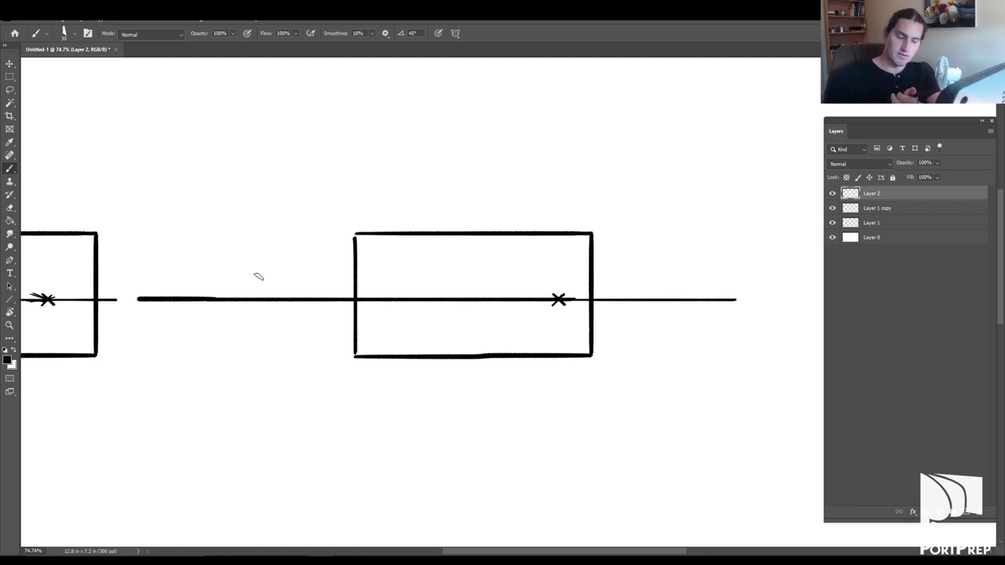
key(ctrl+minus)
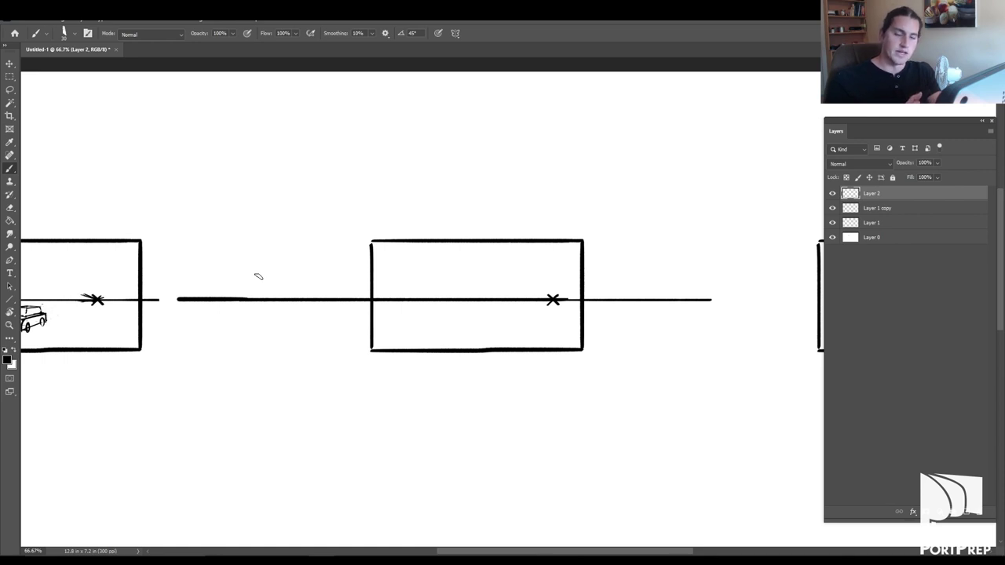
Step: Try an X on the horizon line midway between the house frame and the second frame, and erase it
key(ctrl+minus)
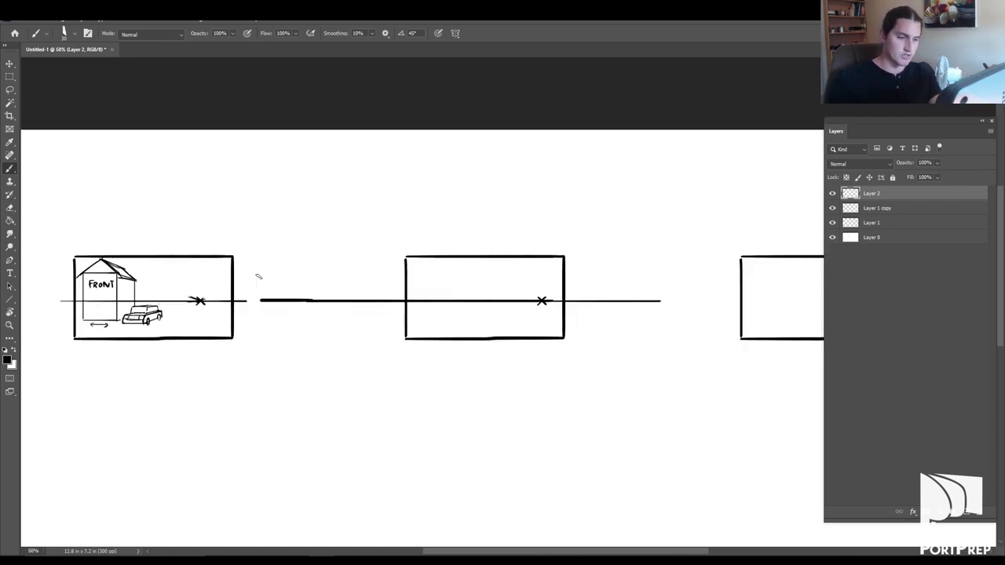
drag(498, 268, 505, 267)
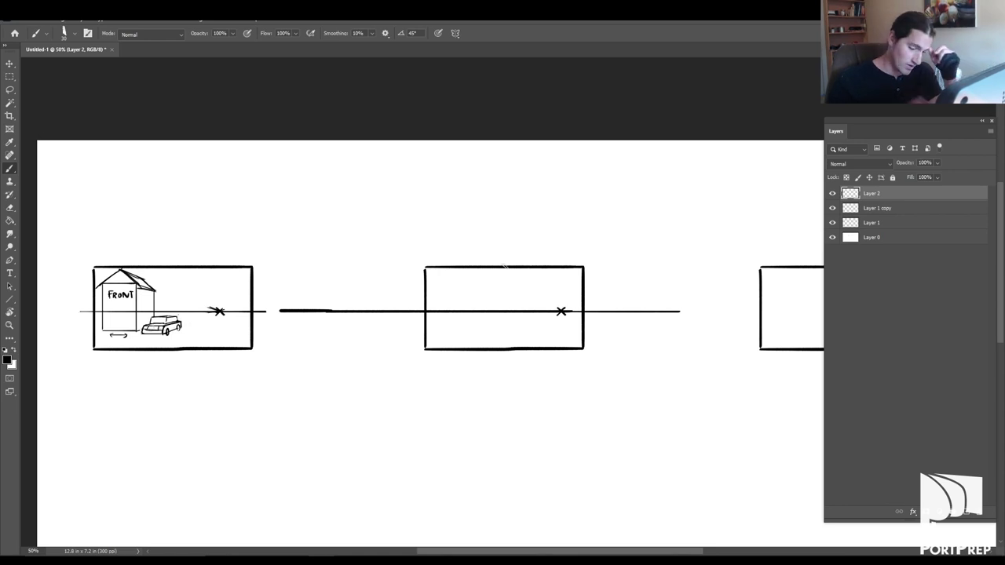
scroll(504, 267, up, 1)
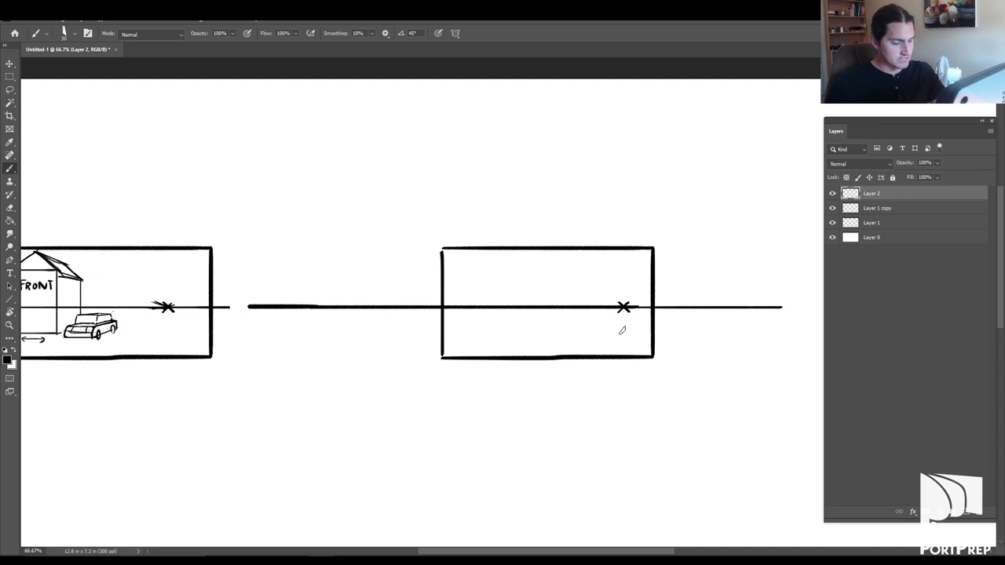
drag(276, 300, 289, 313)
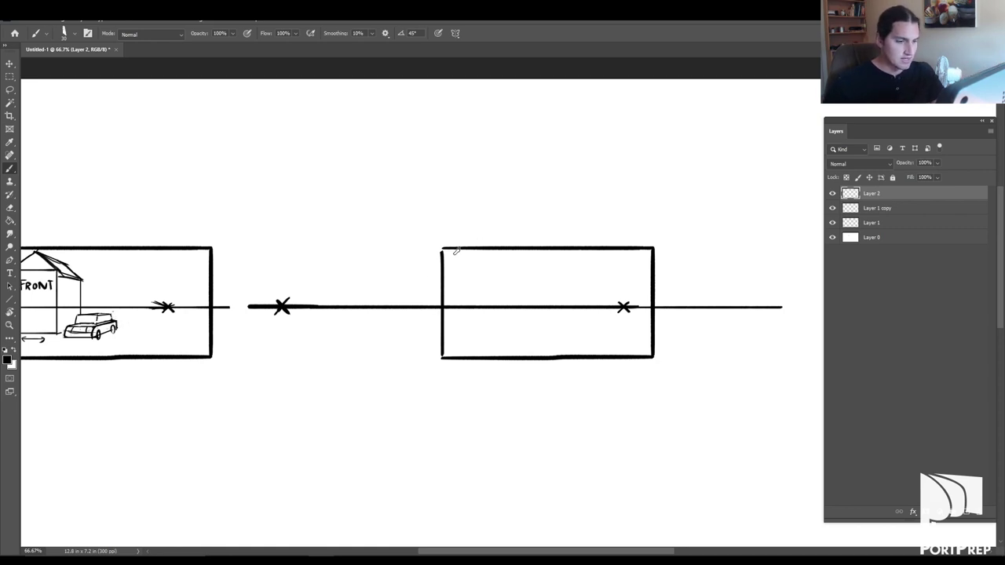
key(e)
key(bracketright)
drag(281, 305, 283, 309)
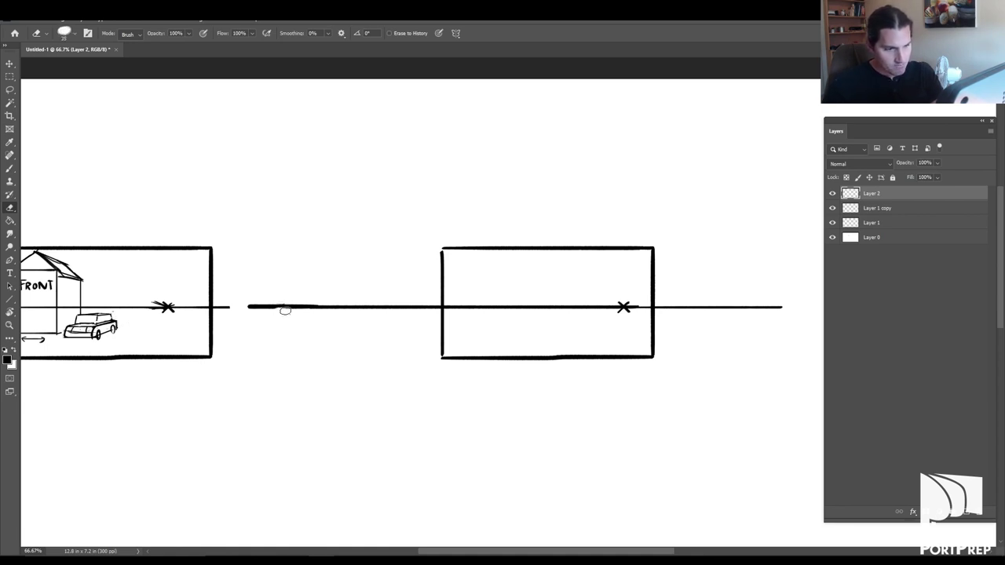
Step: Try an X just outside the second frame's left edge, with lines from both vanishing points meeting below the frame
key(b)
mouse_move(426, 300)
mouse_down()
mouse_move(427, 314)
mouse_move(524, 428)
mouse_up()
drag(625, 304, 523, 415)
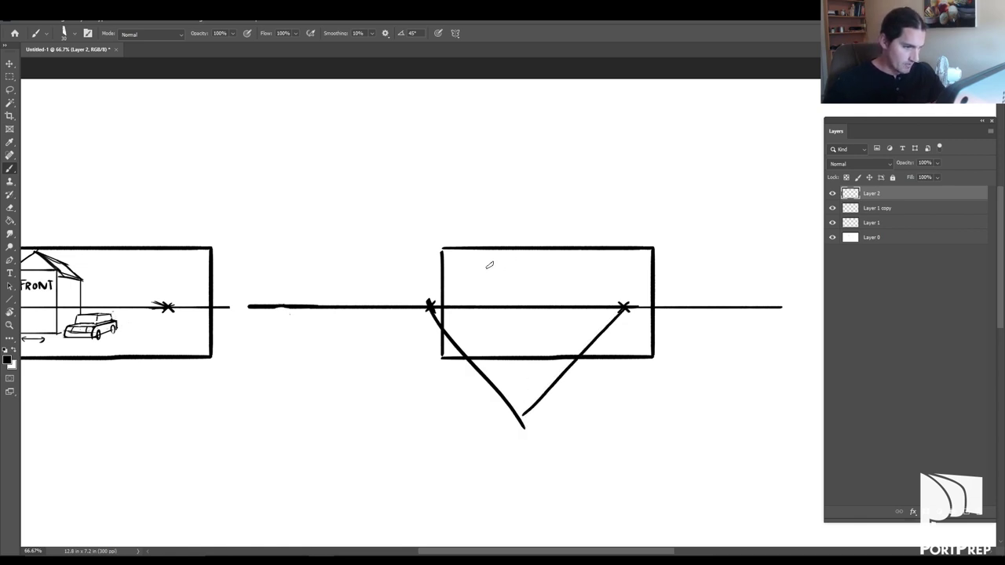
Step: Try a vertical edge inside the second frame, connecting its upper and lower ends to both closely spaced vanishing points
drag(489, 256, 487, 330)
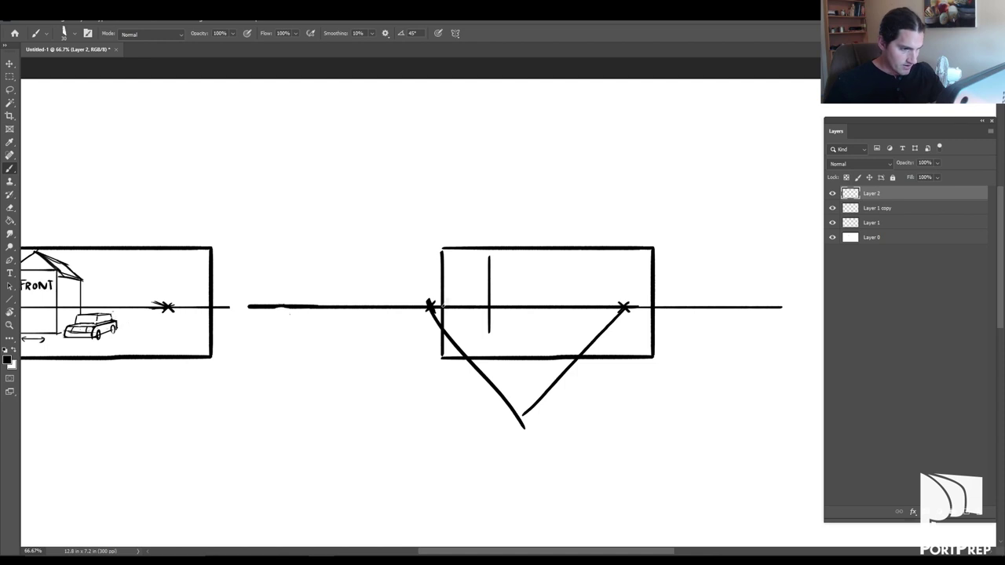
drag(430, 306, 488, 331)
drag(491, 256, 430, 307)
drag(489, 256, 625, 306)
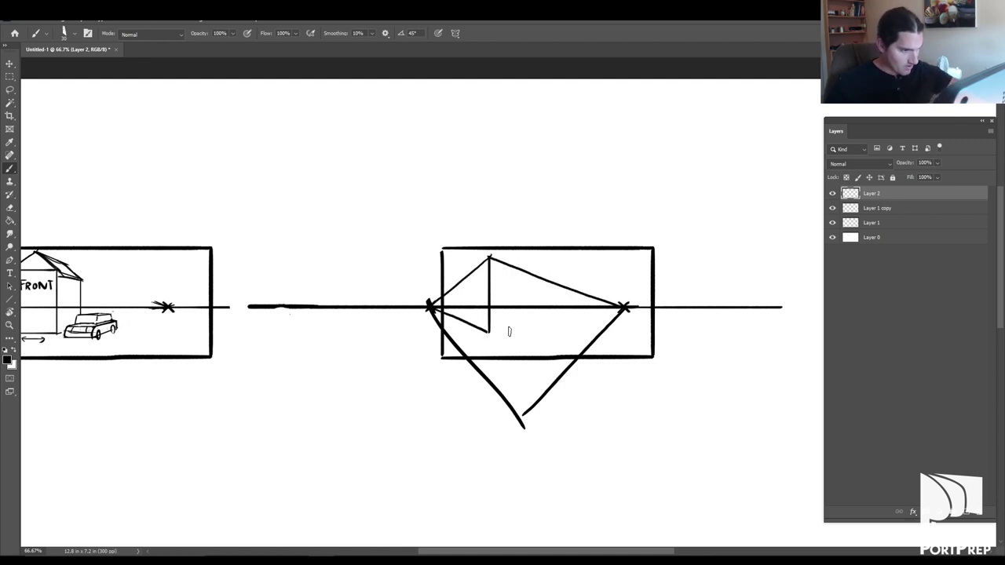
drag(488, 332, 625, 306)
key(ctrl+z)
drag(488, 332, 624, 306)
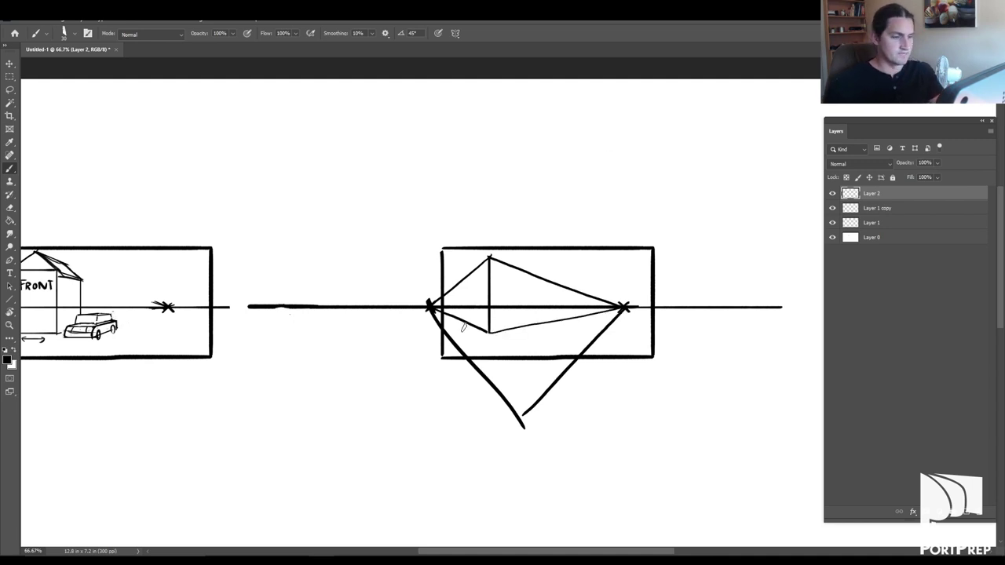
Step: Try closing the box with a vertical on each side, and mark its near corner with an arrow and short accent strokes
drag(468, 275, 468, 323)
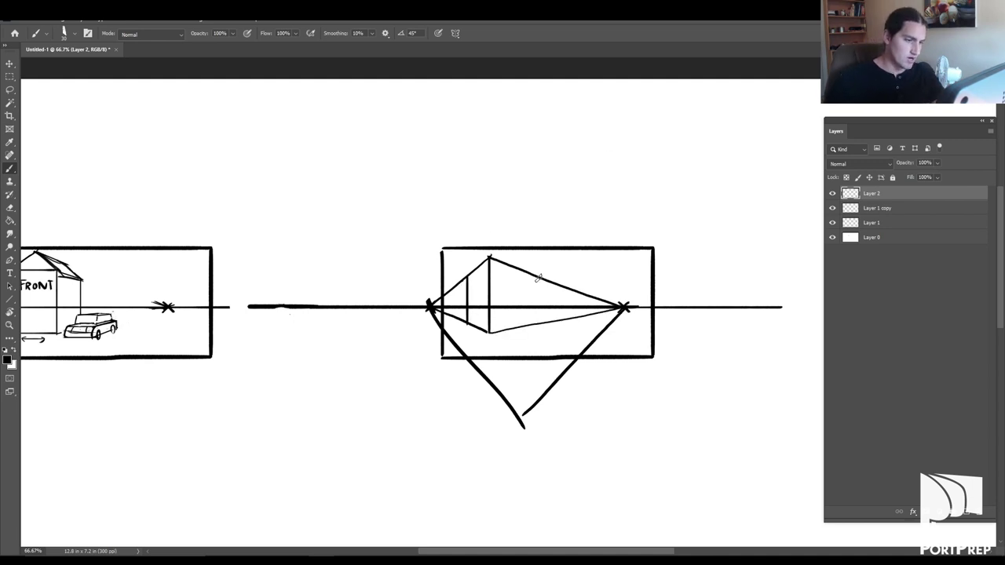
drag(547, 279, 548, 320)
mouse_move(459, 272)
mouse_down()
mouse_move(487, 254)
mouse_move(470, 267)
mouse_up()
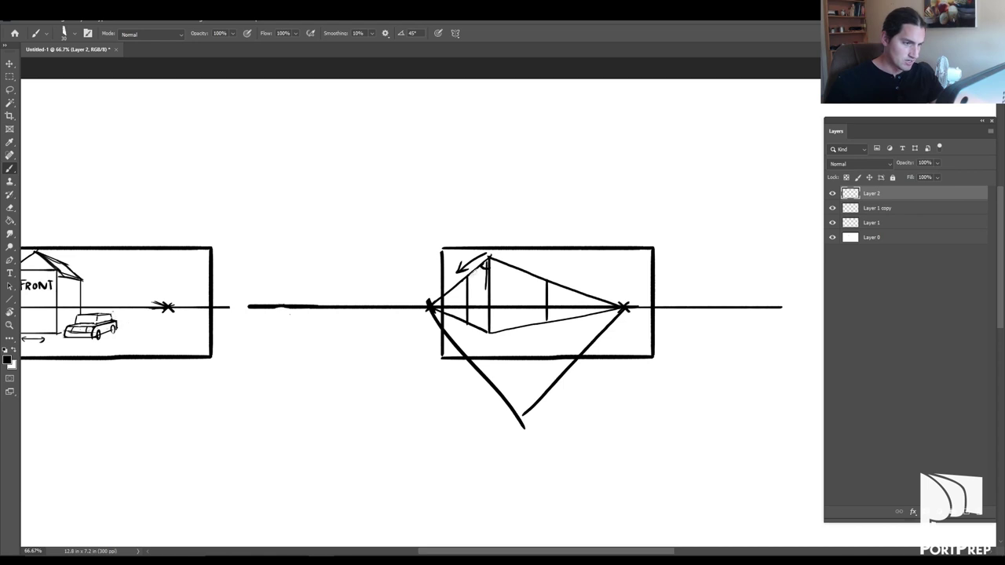
drag(493, 259, 493, 288)
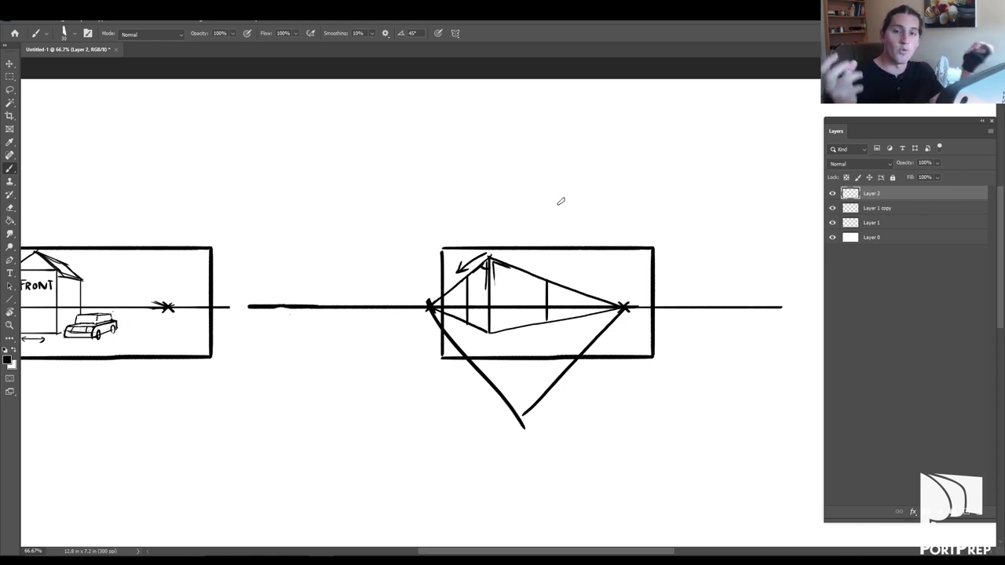
Step: Undo the trial box and the converging lines, and erase the X beside the second frame's left edge
key(ctrl+z)
key(ctrl+z)
key(ctrl+z)
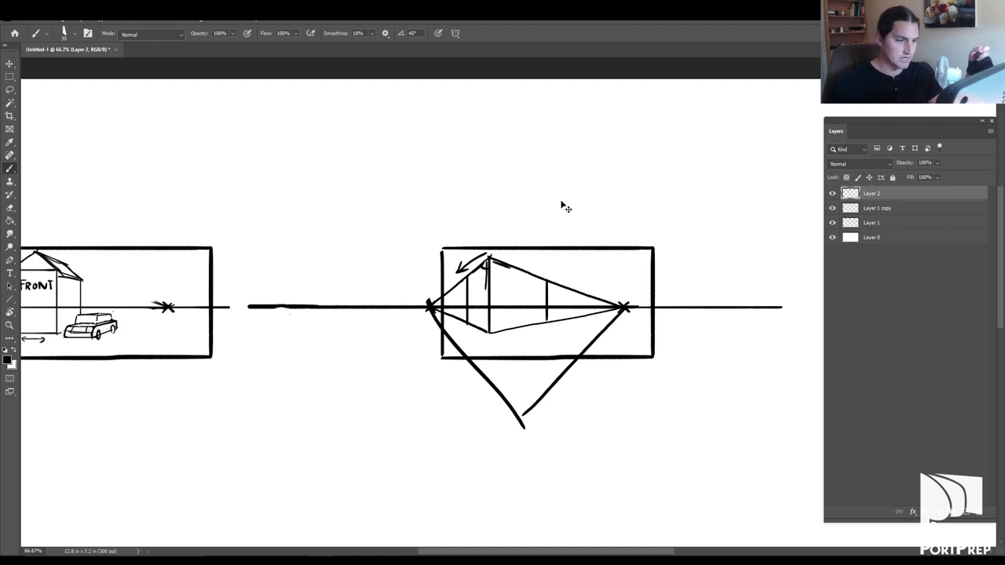
key(ctrl+z)
key(ctrl+z)
key(ctrl+z)
key(ctrl+z)
key(ctrl+z)
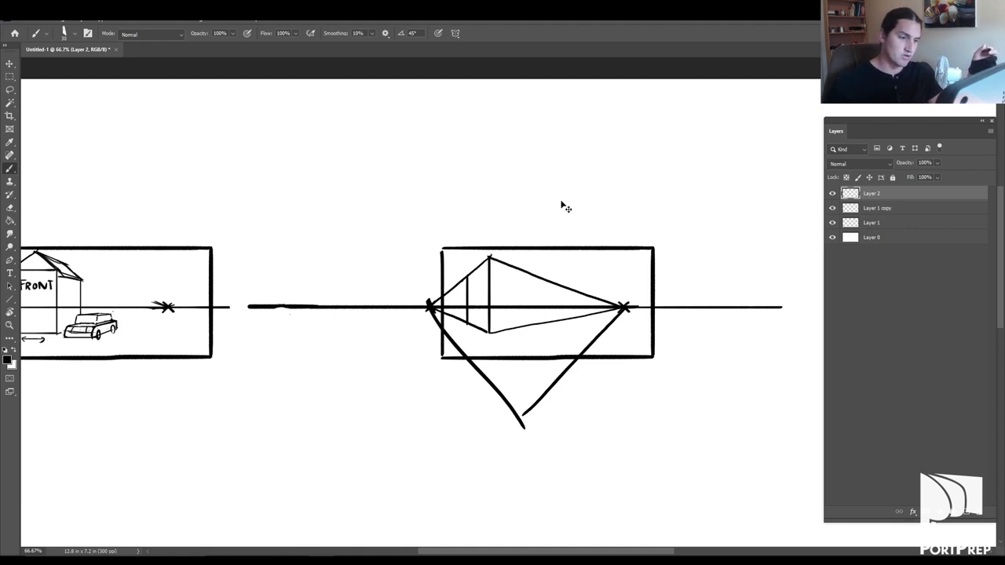
key(ctrl+z)
key(ctrl+z)
key(ctrl+z)
key(ctrl+z)
key(ctrl+z)
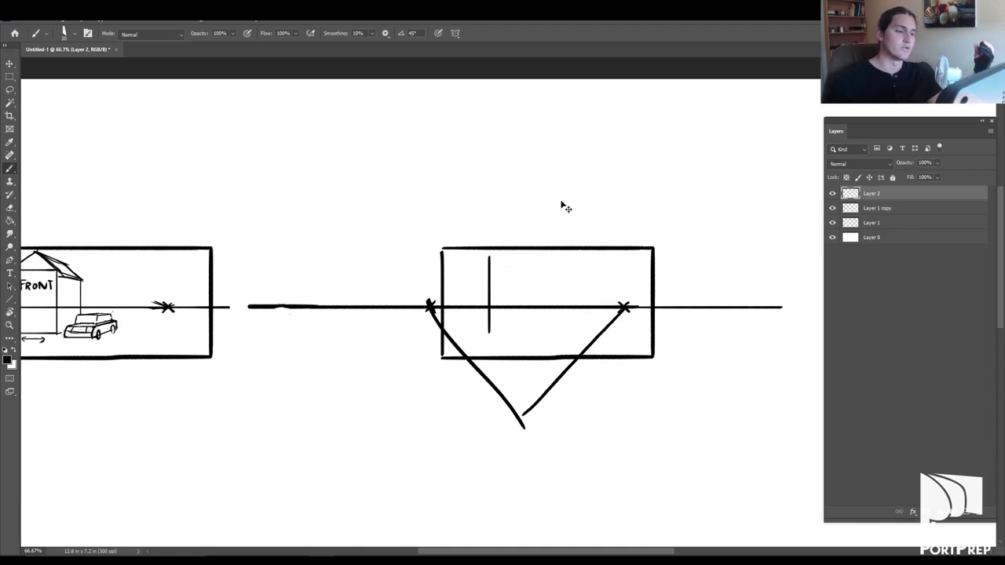
key(ctrl+z)
key(ctrl+z)
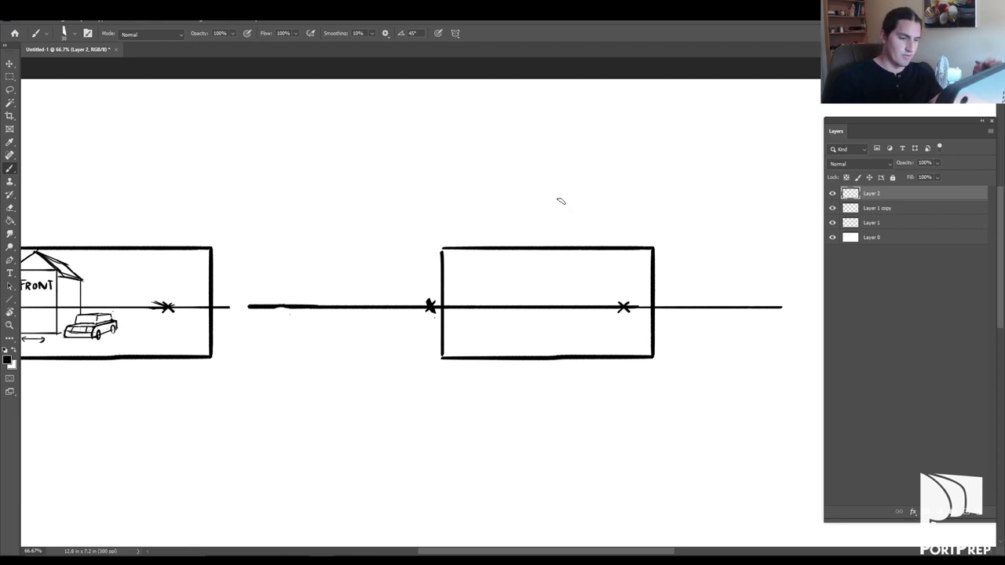
key(e)
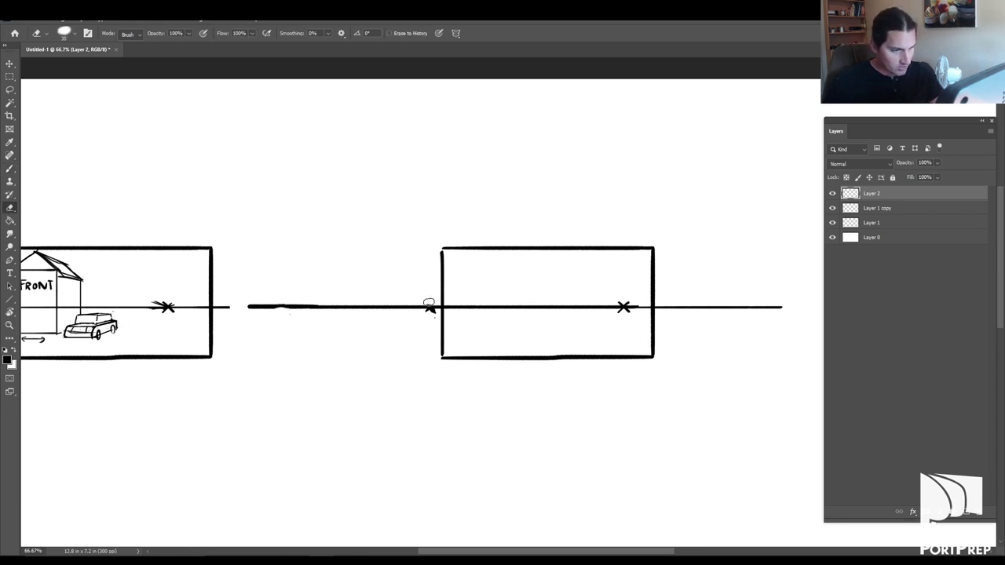
key(b)
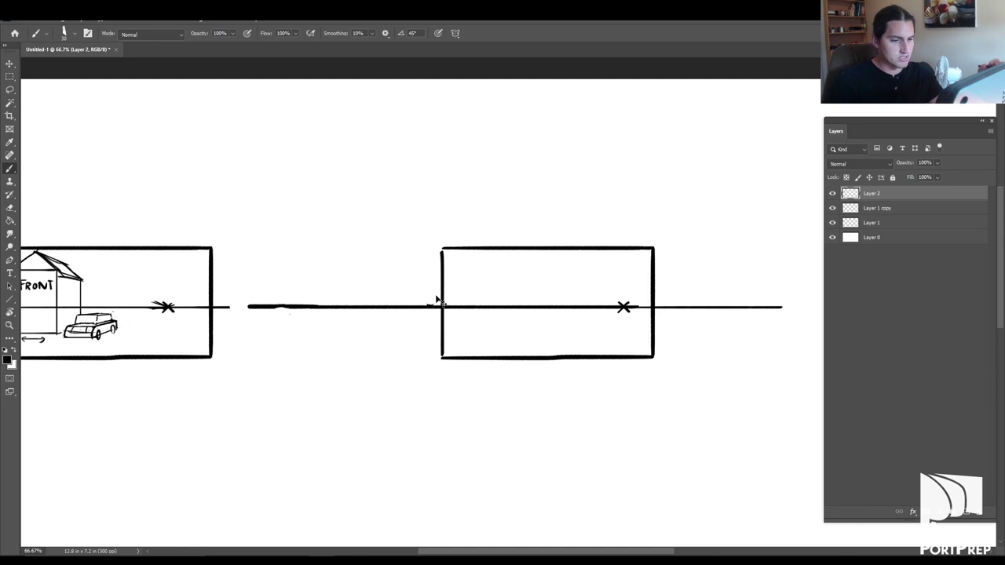
Step: Try extending the horizon line on Layer 2 through the house frame, with an X near the canvas's left edge
key(ctrl+minus)
key(ctrl+minus)
drag(382, 305, 226, 305)
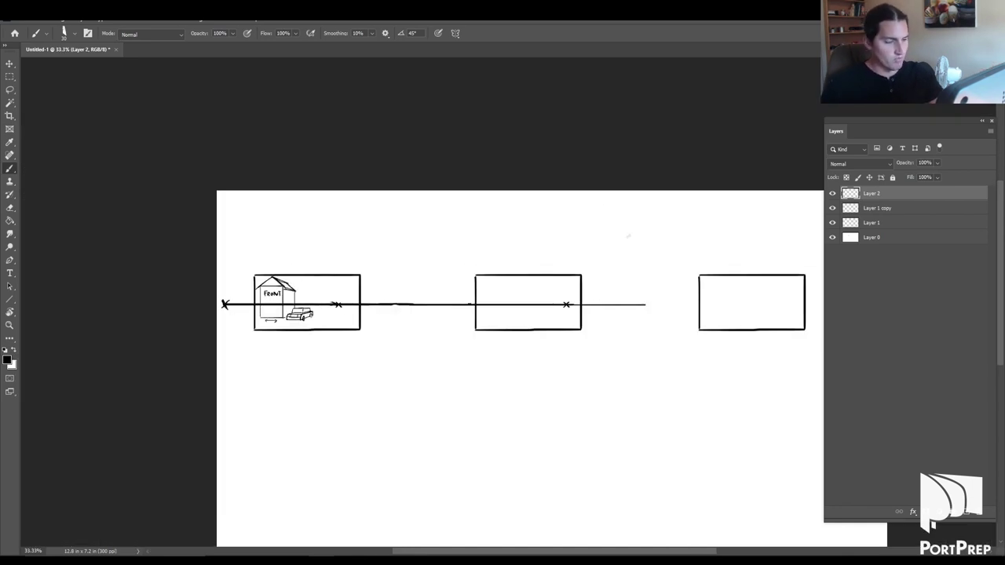
drag(649, 290, 566, 310)
key(e)
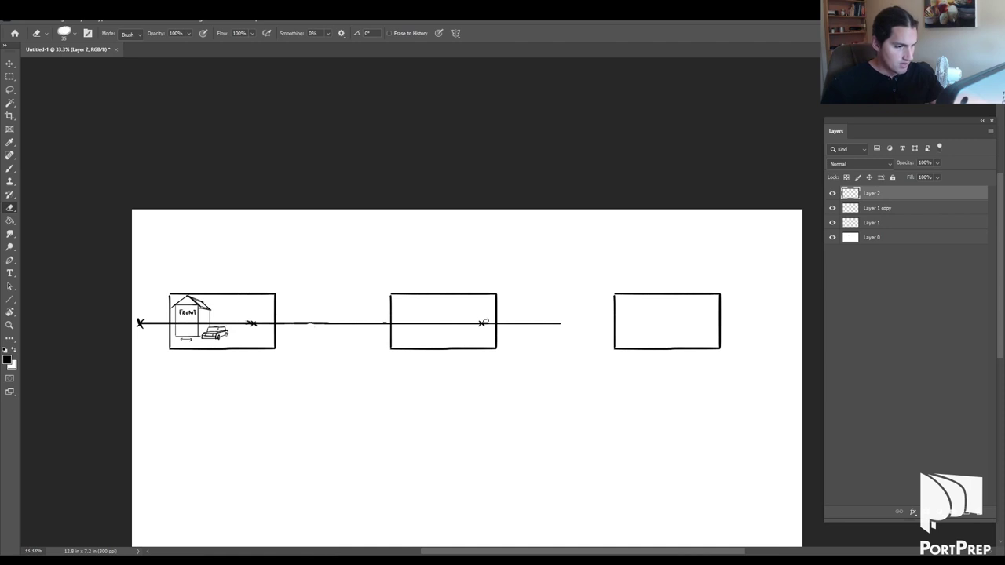
Step: Toggle Layer 2's visibility to check its contents, and undo the horizon extension through the house frame
click(832, 193)
click(832, 193)
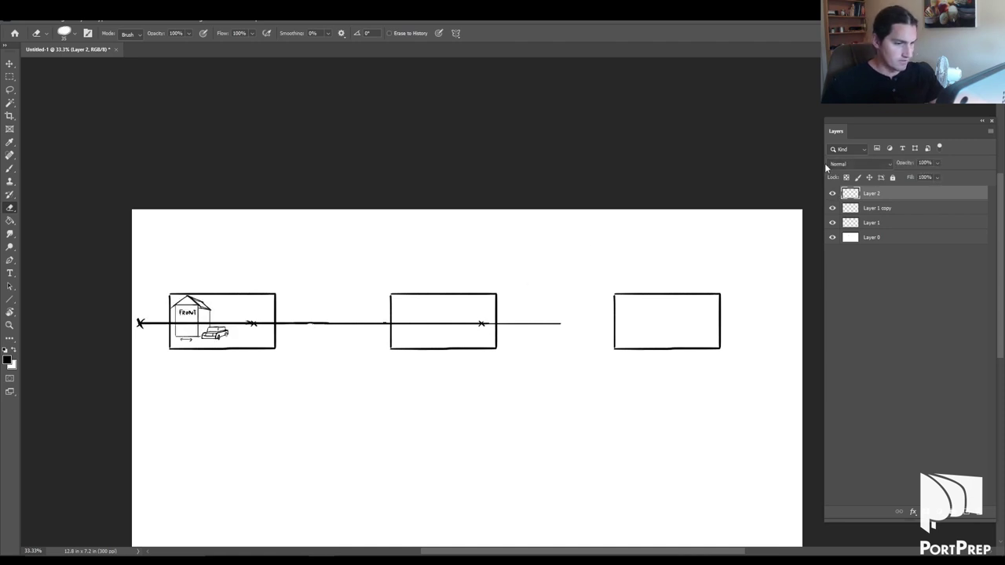
click(833, 193)
click(833, 193)
click(832, 193)
click(833, 193)
click(832, 193)
click(832, 193)
key(ctrl+z)
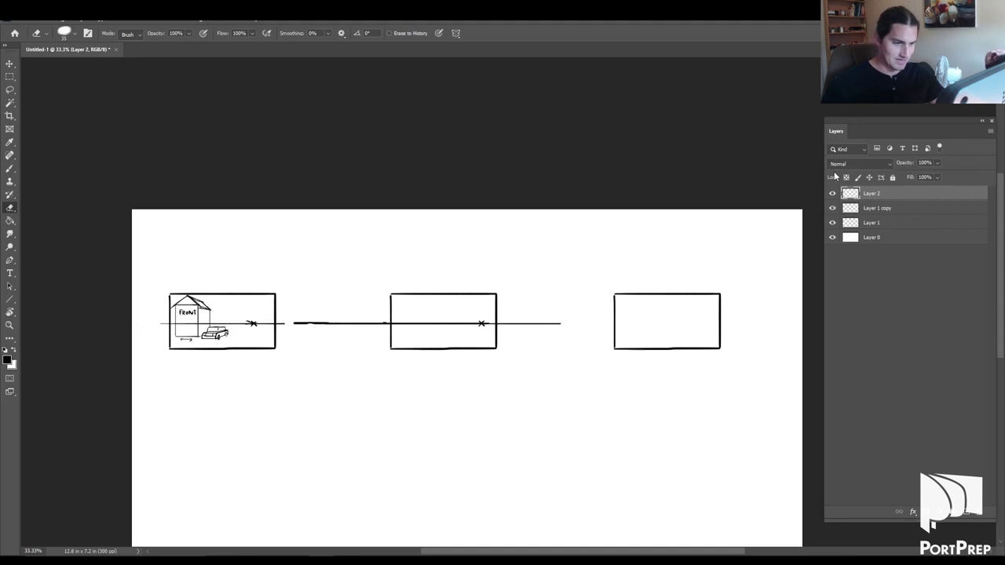
Step: On Layer 1 copy, extend the horizon line left through the house frame and mark an X near the canvas's left edge
click(880, 211)
key(b)
drag(299, 324, 147, 324)
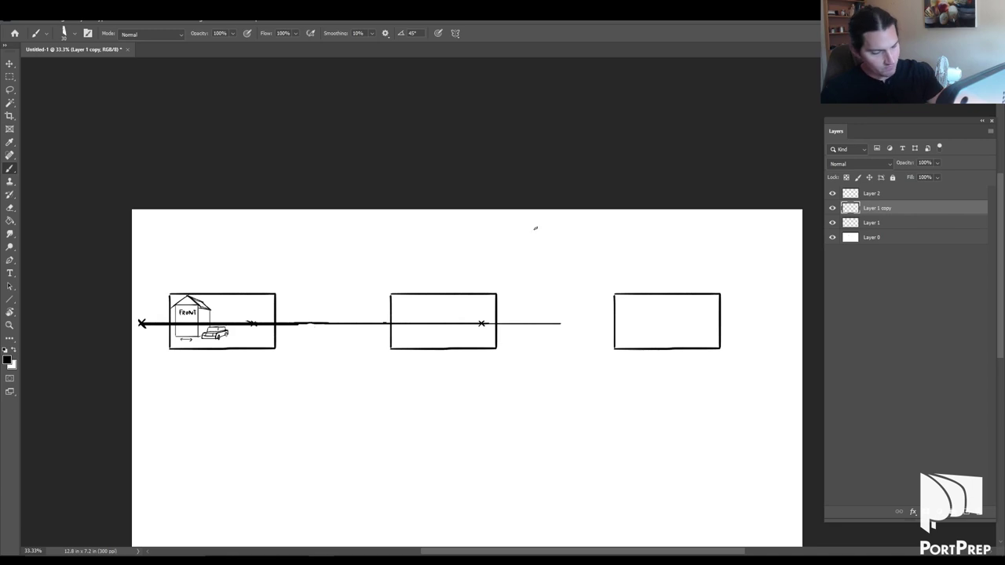
Step: Erase the vanishing point X inside the second frame, including the part on Layer 2
key(e)
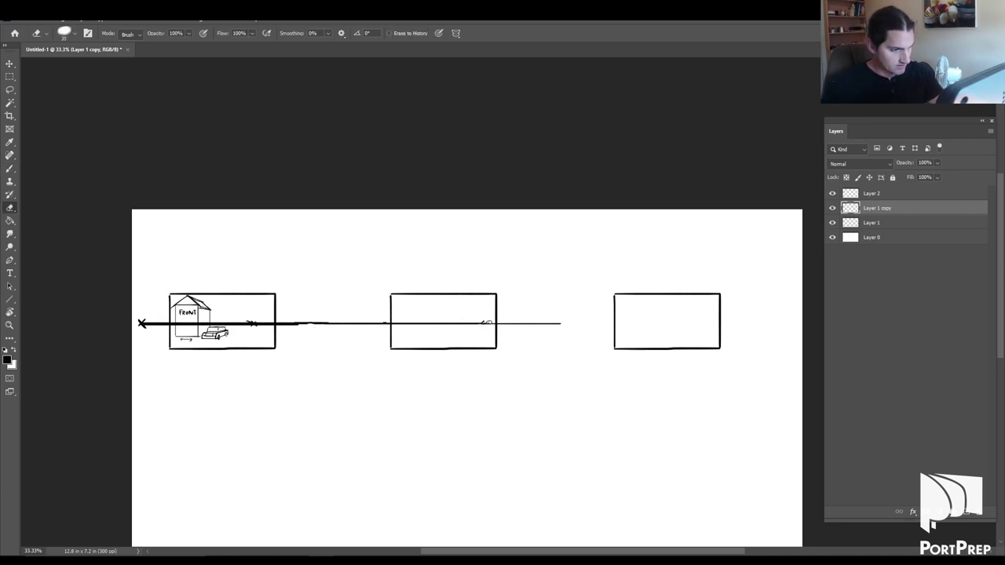
key(v)
ctrl+click(487, 322)
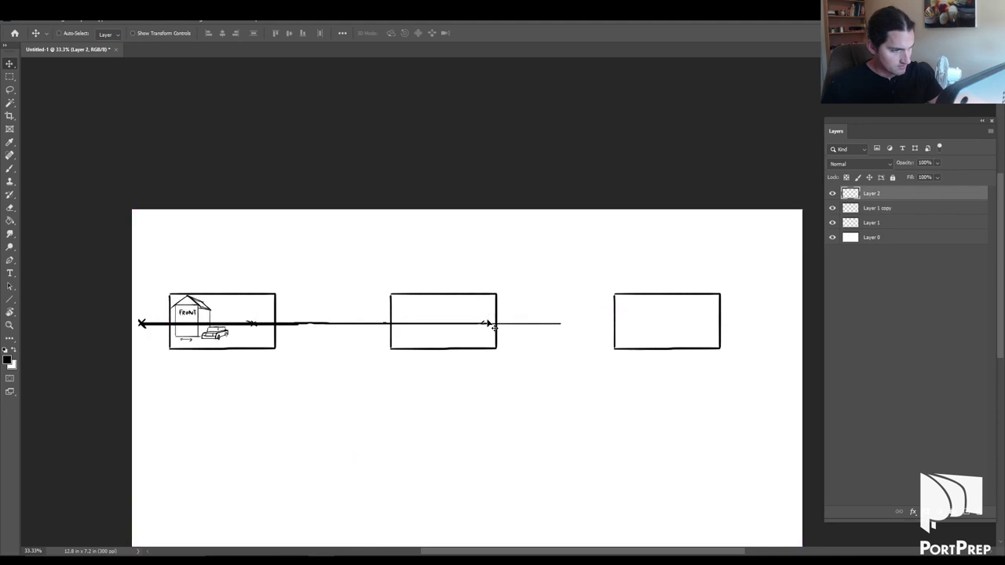
key(e)
Step: On Layer 1 copy, extend the horizon line right through the third frame and mark an X beyond its right edge
key(b)
ctrl+click(484, 323)
drag(560, 323, 782, 323)
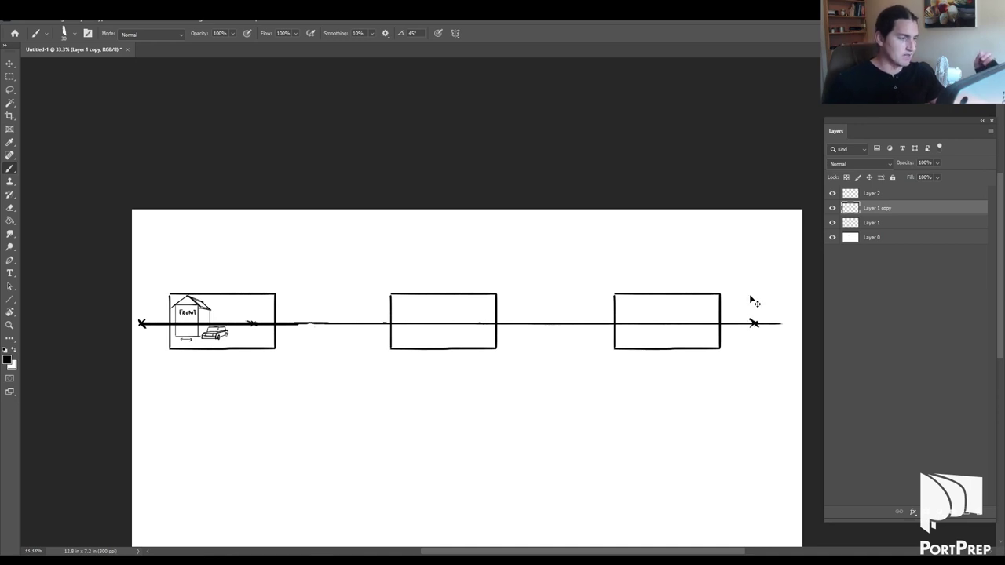
Step: Draw a building's near vertical edge crossing the horizon in the left part of the second frame, with short ticks at its ends
key(ctrl+plus)
key(ctrl+minus)
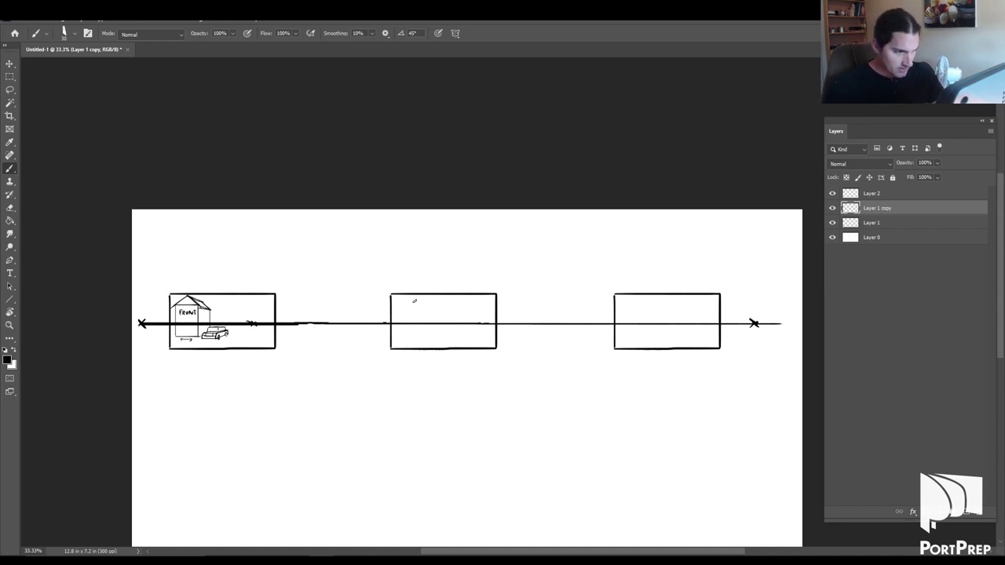
drag(415, 310, 416, 341)
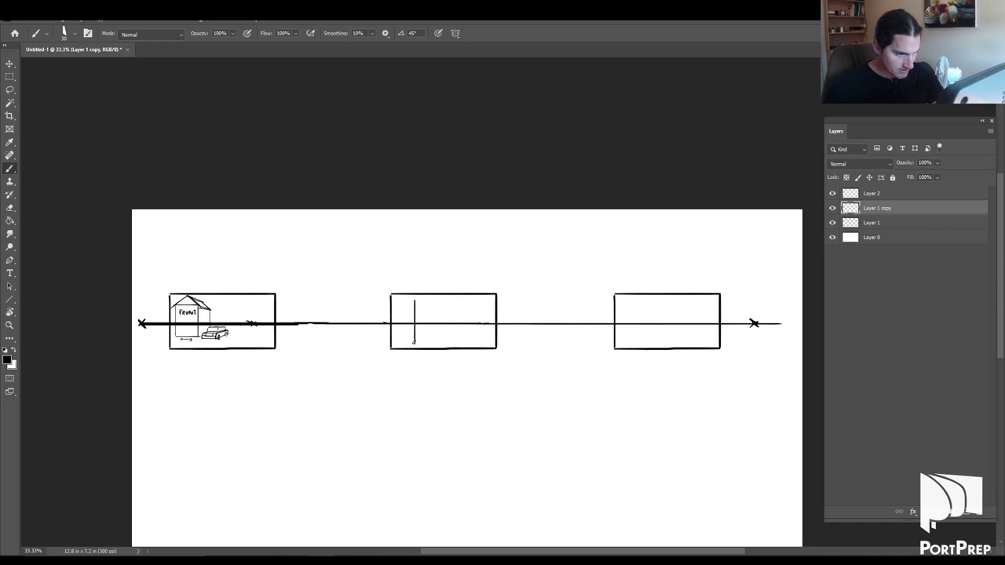
Step: With the Line tool, connect the upper and lower ends of the vertical edge to both outer vanishing points using thin straight lines
key(u)
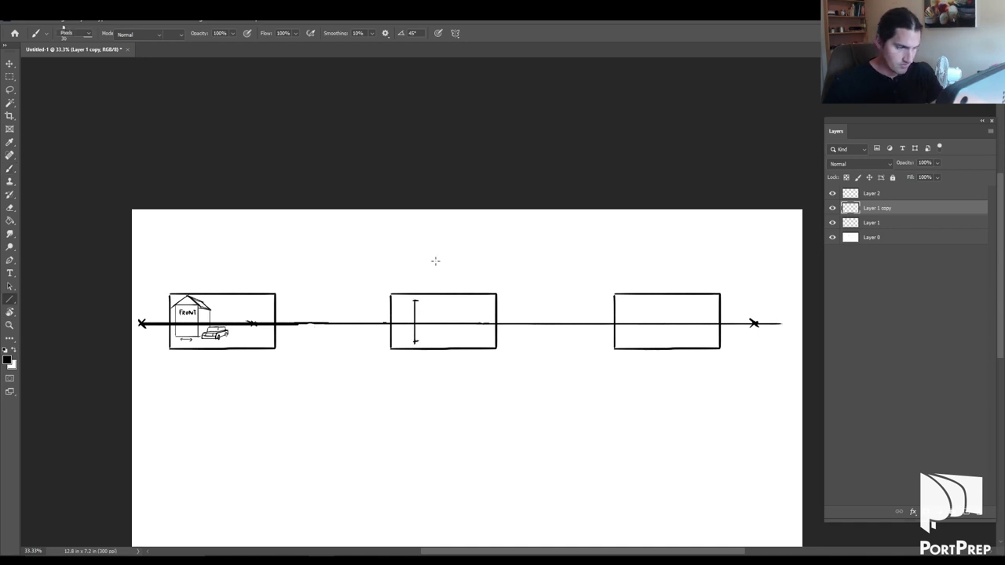
key(ctrl+plus)
drag(463, 363, 486, 369)
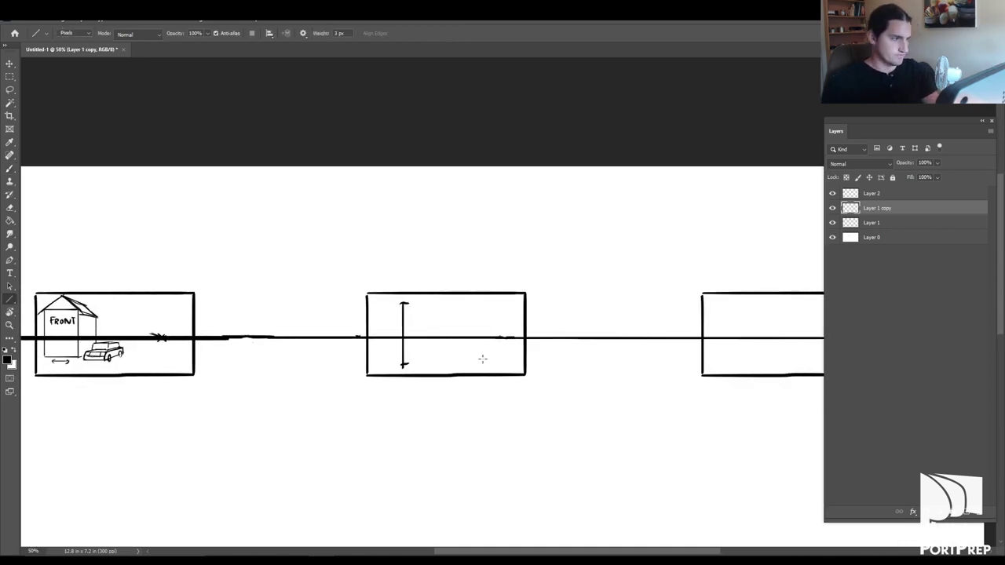
key(F7)
key(ctrl+0)
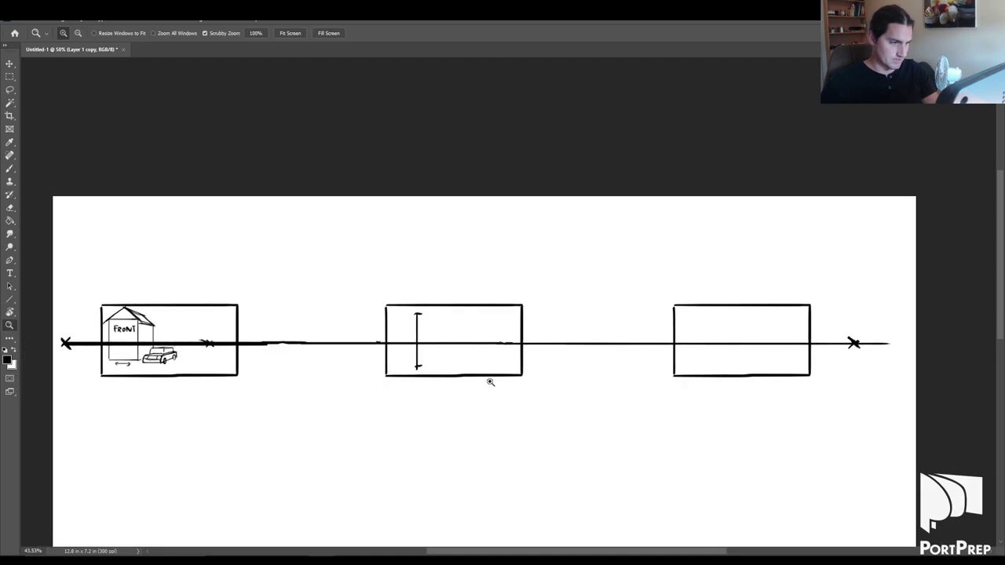
mouse_move(415, 312)
mouse_down()
mouse_move(49, 342)
mouse_move(415, 313)
mouse_up()
key(ctrl+z)
drag(52, 342, 864, 342)
drag(416, 311, 864, 343)
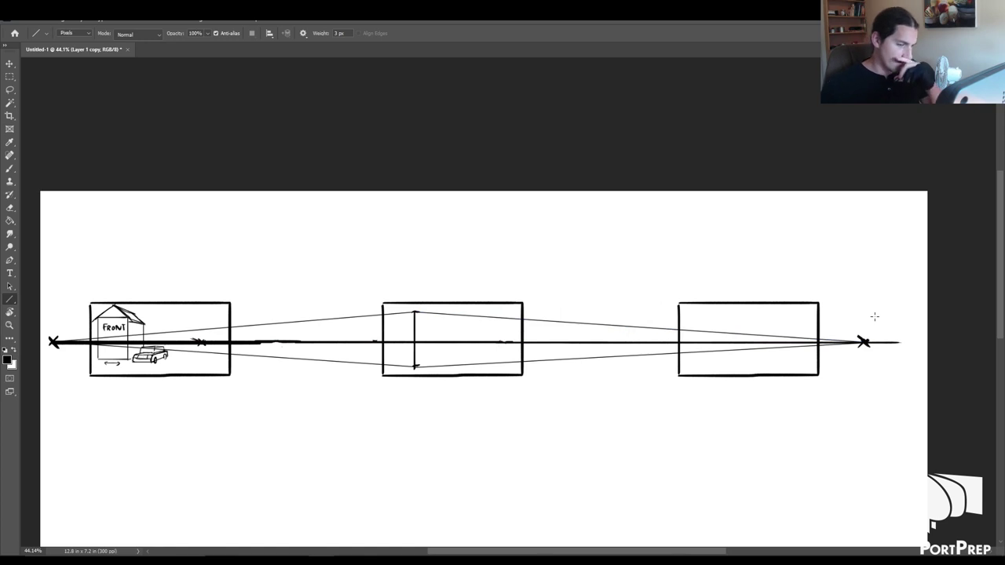
Step: Sketch a small two-point perspective building with windows and a door above the second frame using the Brush
key(b)
mouse_move(415, 225)
mouse_down()
mouse_move(413, 278)
mouse_move(398, 263)
mouse_up()
drag(414, 225, 400, 266)
drag(414, 225, 449, 250)
mouse_move(415, 279)
mouse_down()
mouse_move(454, 262)
mouse_move(448, 270)
mouse_up()
key(e)
key(b)
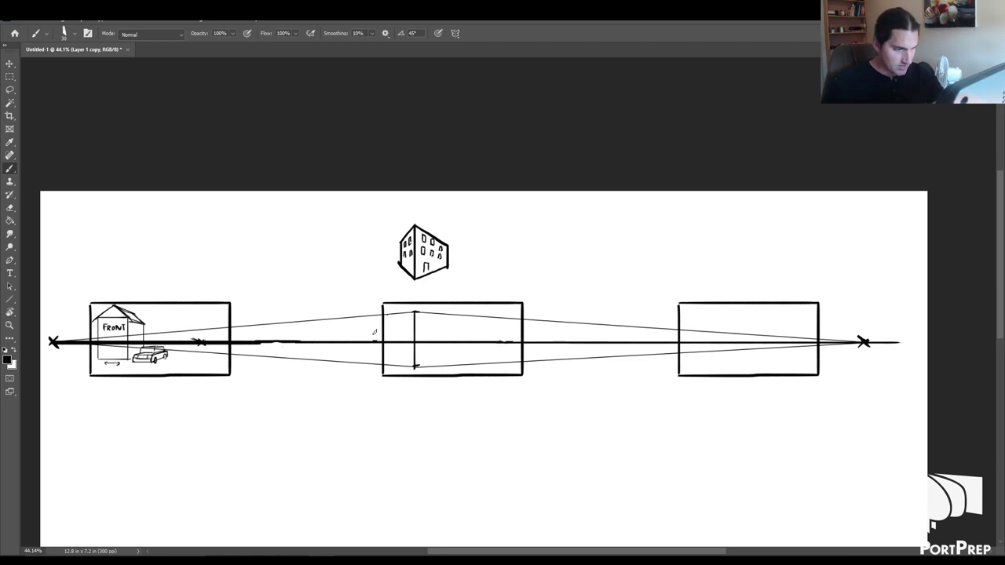
Step: Try widely spaced far vertical edges for the building across the converging lines, and undo them
drag(374, 315, 376, 367)
shift+click(479, 316)
shift+click(479, 367)
key(ctrl+z)
key(ctrl+z)
key(ctrl+z)
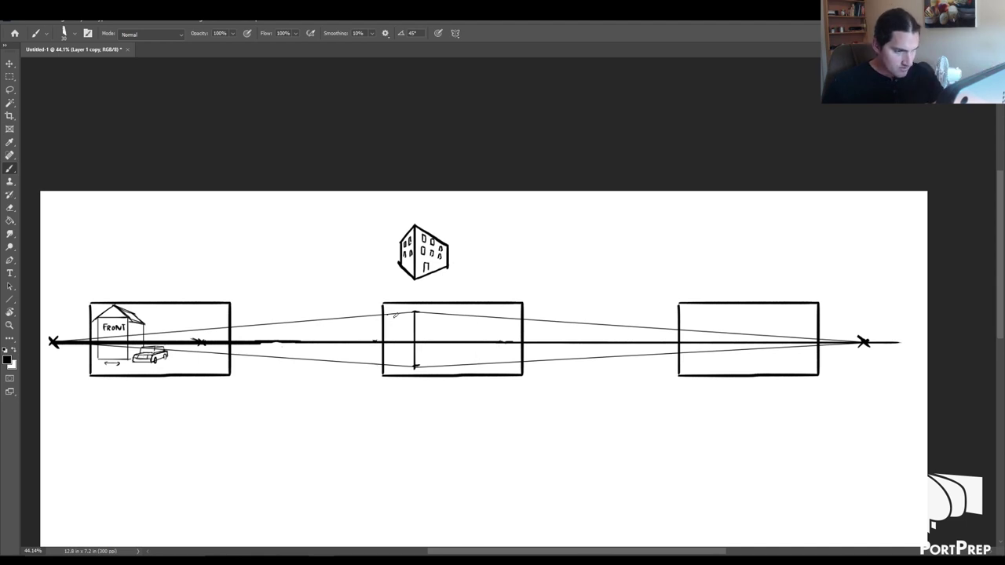
Step: Draw the building's two far vertical edges between the converging lines inside the second frame, one on each side of the near edge
drag(395, 313, 394, 366)
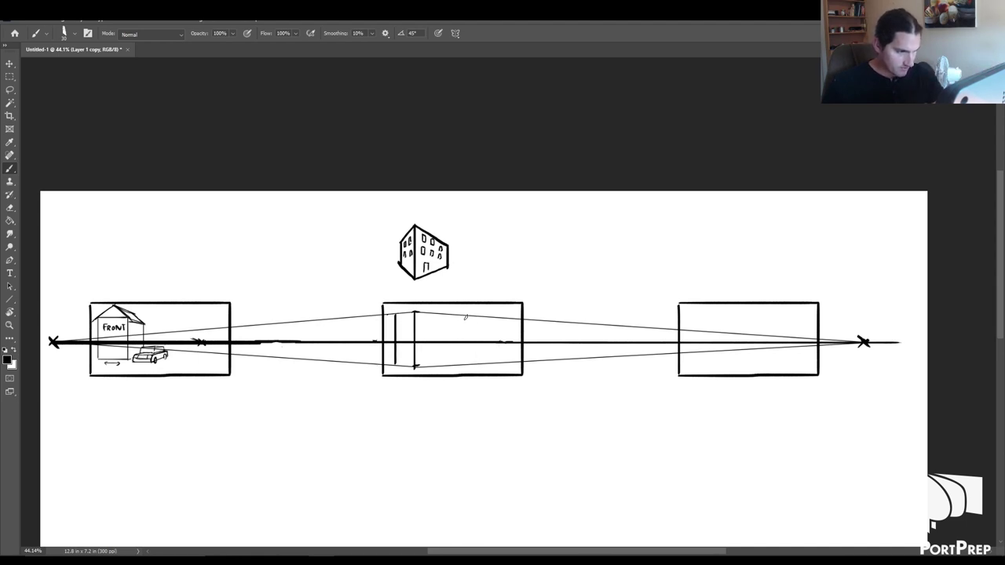
shift+click(473, 317)
shift+click(473, 365)
key(ctrl+z)
key(ctrl+z)
drag(473, 316, 474, 364)
Step: Erase the converging guide lines inside the second frame that extend beyond the building's far edges
key(e)
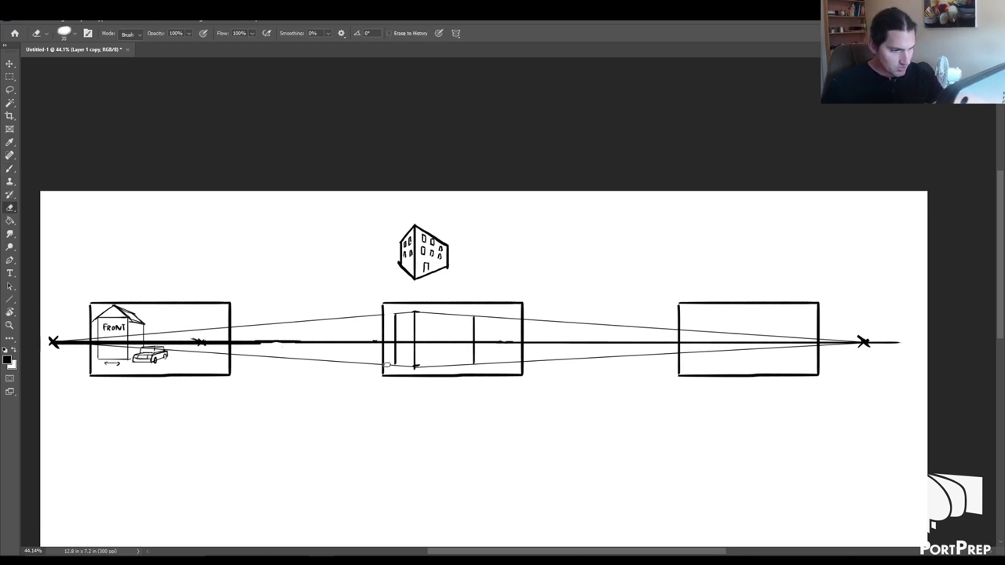
mouse_move(478, 315)
mouse_down()
mouse_move(480, 363)
mouse_move(479, 334)
mouse_move(502, 318)
mouse_up()
drag(477, 363, 522, 363)
Step: Lasso the finished building in the second frame and move it above the frame beside the small building sketch
key(l)
mouse_move(474, 319)
mouse_down()
mouse_move(404, 306)
mouse_move(387, 330)
mouse_move(390, 370)
mouse_move(483, 368)
mouse_up()
key(v)
mouse_move(465, 318)
mouse_down()
mouse_move(531, 229)
mouse_move(541, 251)
mouse_move(547, 240)
mouse_up()
key(ctrl+d)
Step: Redraw the horizon line across the second frame and erase the horizon remnants from the moved building
key(b)
mouse_move(483, 342)
mouse_down()
mouse_move(418, 347)
mouse_move(376, 342)
mouse_up()
drag(558, 206, 524, 239)
key(e)
mouse_move(423, 281)
mouse_down()
mouse_move(431, 285)
mouse_move(483, 286)
mouse_up()
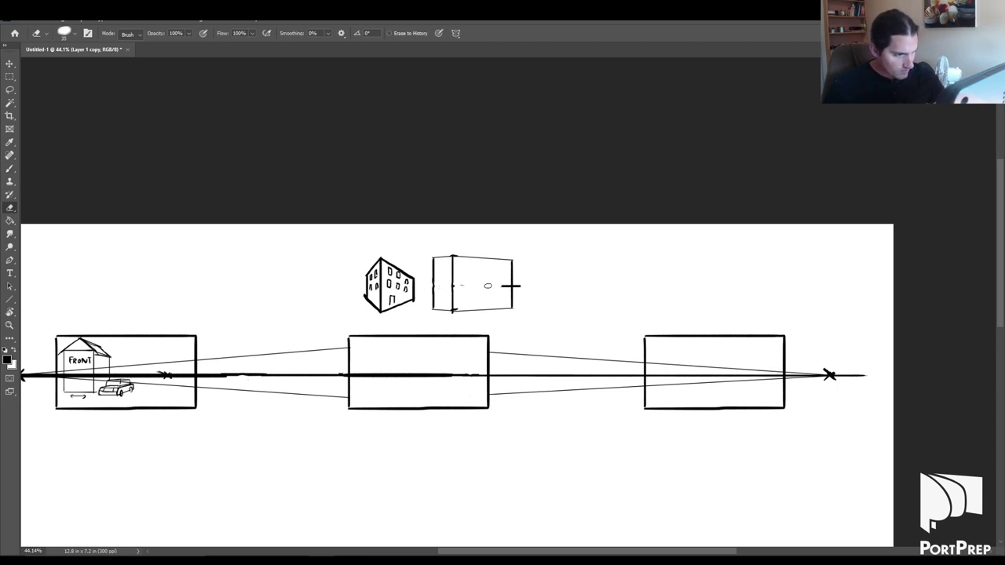
drag(513, 287, 525, 288)
Step: Sketch a door and windows on both faces of the moved building with the Brush
key(b)
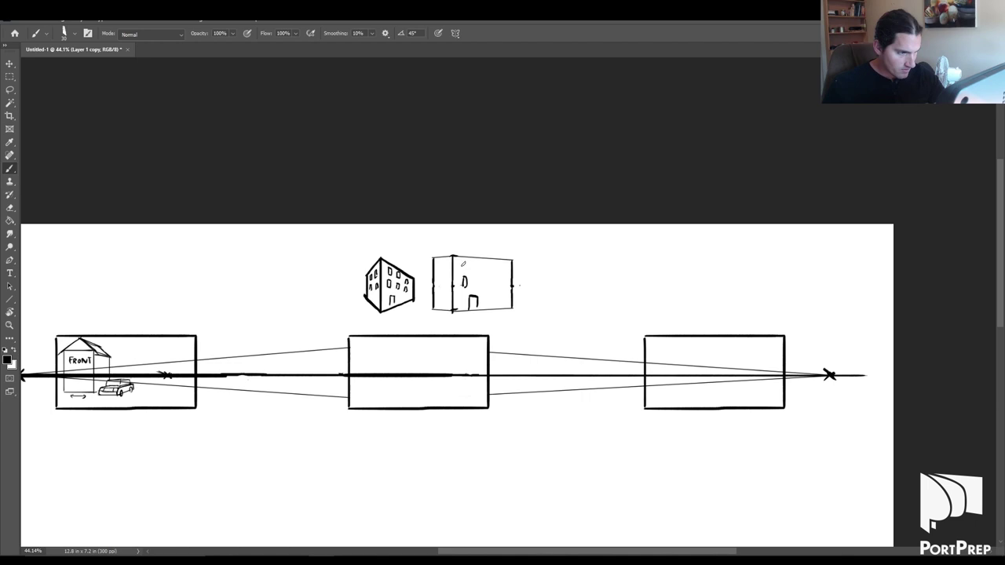
drag(438, 265, 446, 275)
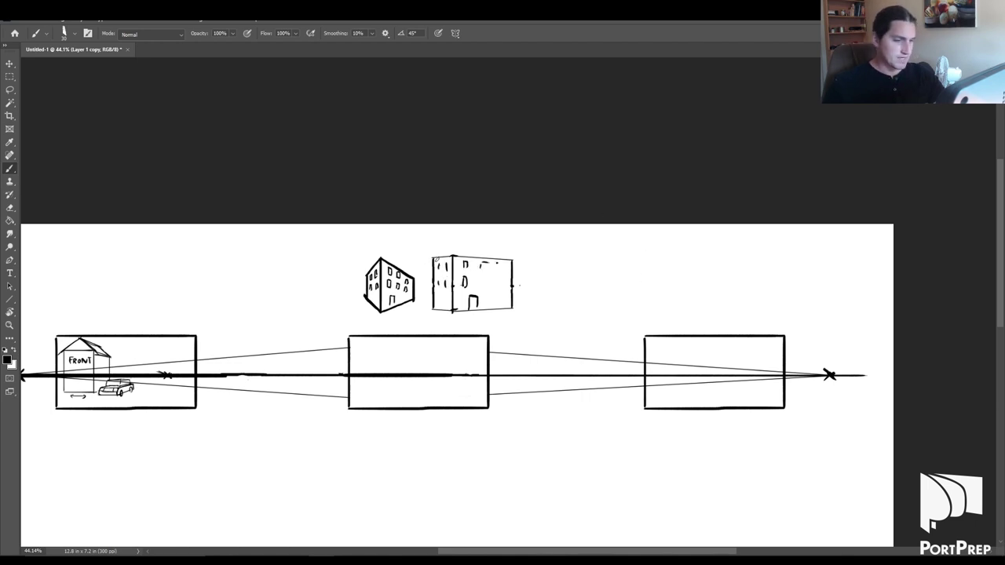
Step: Try annotating the viewing direction and corner angles beneath the two small buildings with arrows and arcs
drag(430, 313, 507, 314)
key(ctrl+z)
mouse_move(432, 313)
mouse_down()
mouse_move(484, 314)
mouse_move(424, 312)
mouse_move(468, 315)
mouse_up()
key(ctrl+z)
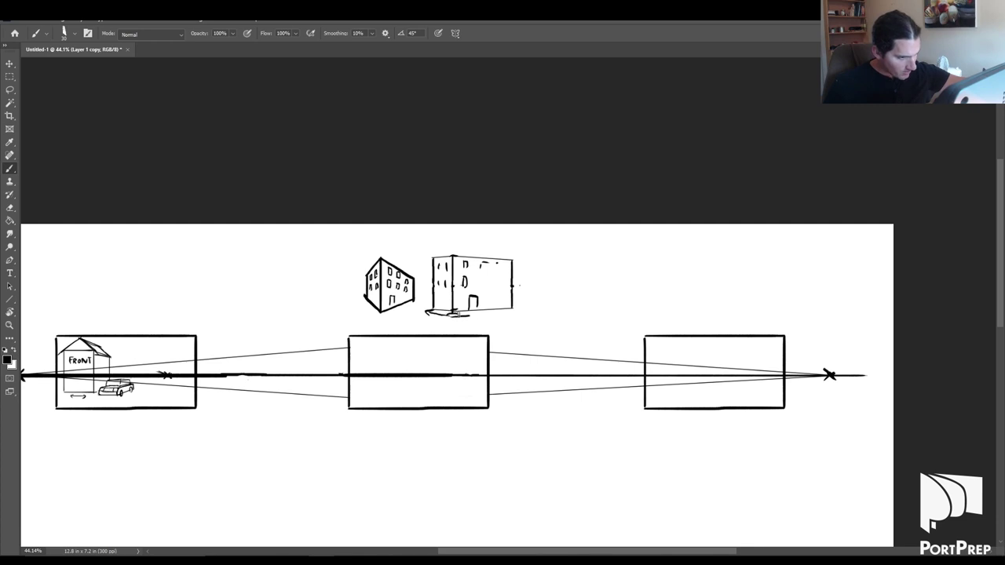
key(ctrl+plus)
key(ctrl+plus)
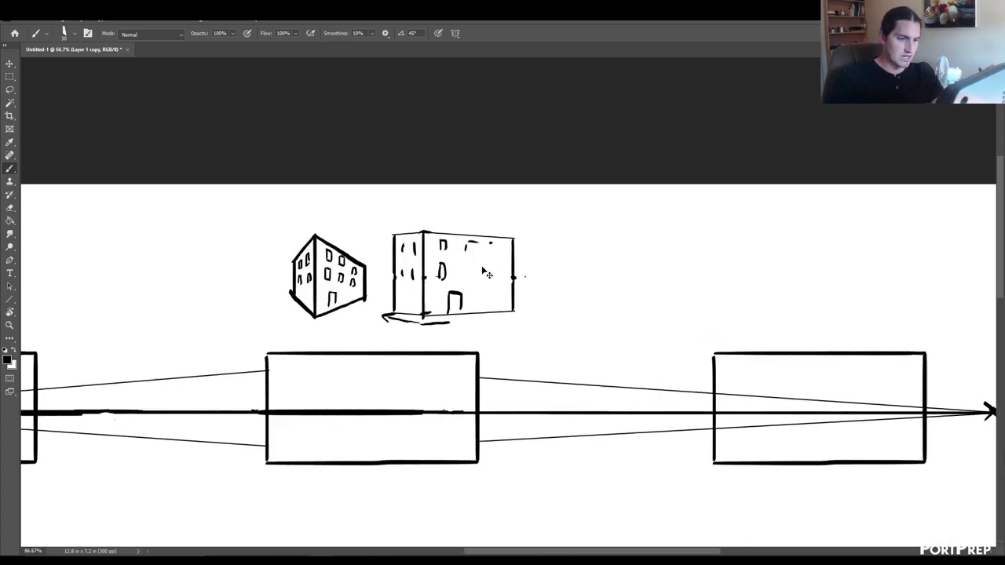
scroll(331, 345, up, 1)
mouse_move(328, 342)
mouse_down()
mouse_move(343, 358)
mouse_move(358, 343)
mouse_up()
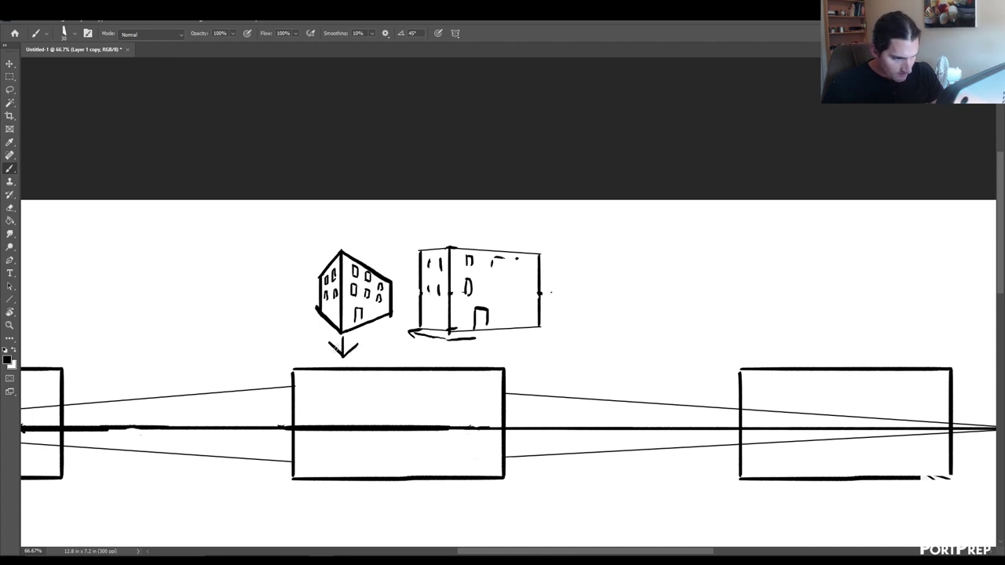
drag(360, 342, 325, 343)
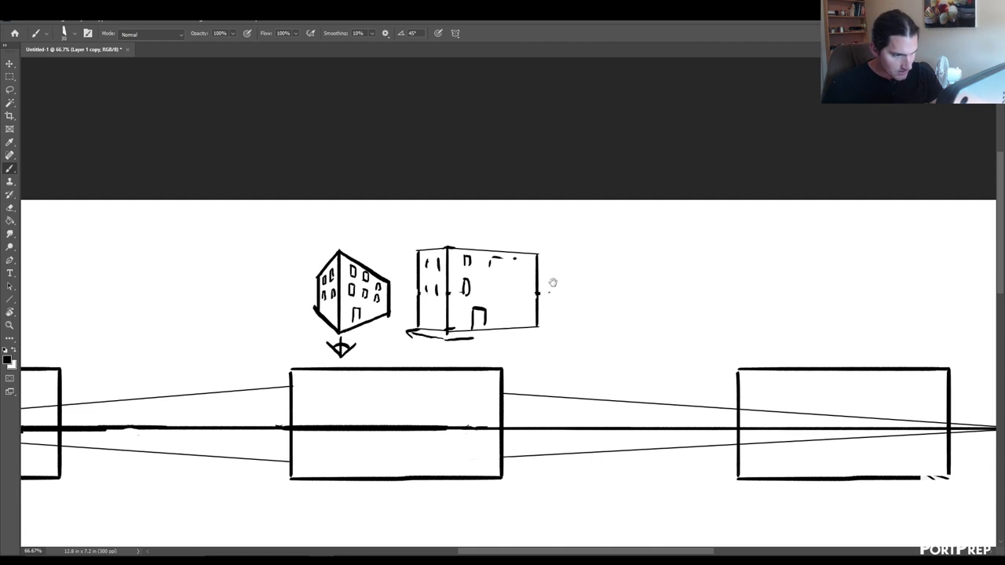
drag(546, 263, 493, 279)
drag(383, 346, 414, 340)
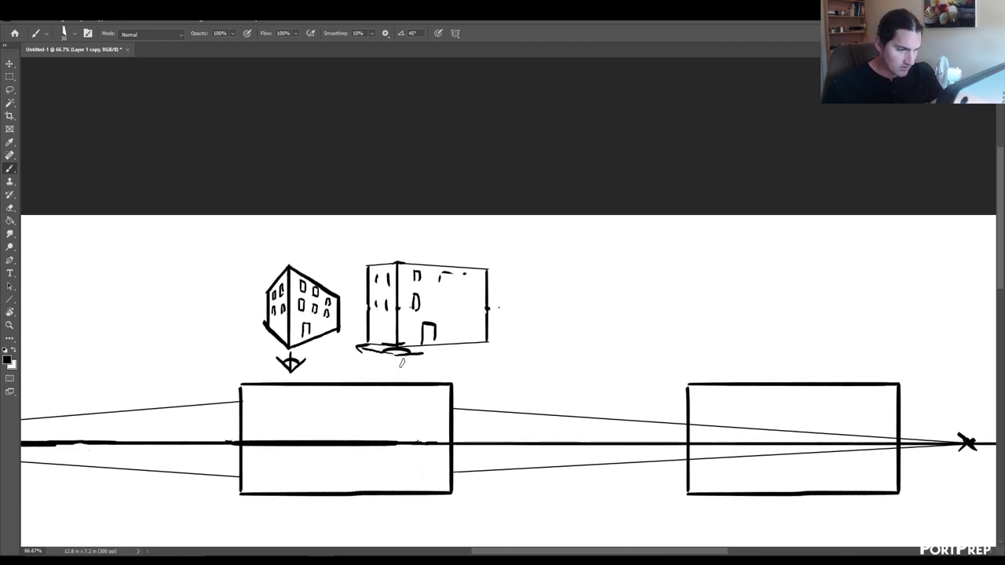
drag(385, 351, 425, 370)
key(ctrl+z)
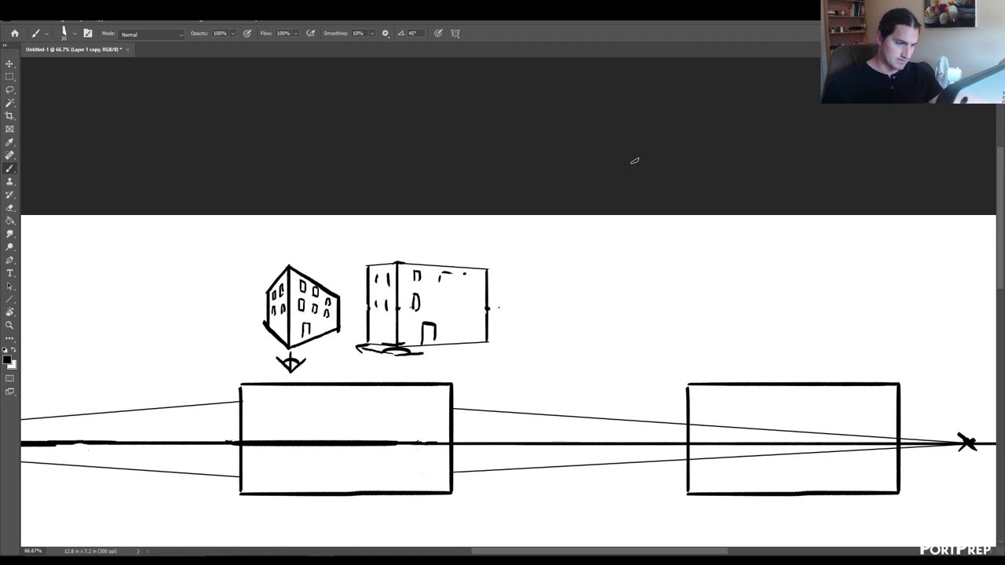
Step: Undo the arrows and arcs drawn beneath the two small buildings
key(ctrl+z)
key(ctrl+z)
key(ctrl+z)
key(ctrl+z)
key(ctrl+z)
key(ctrl+z)
key(ctrl+z)
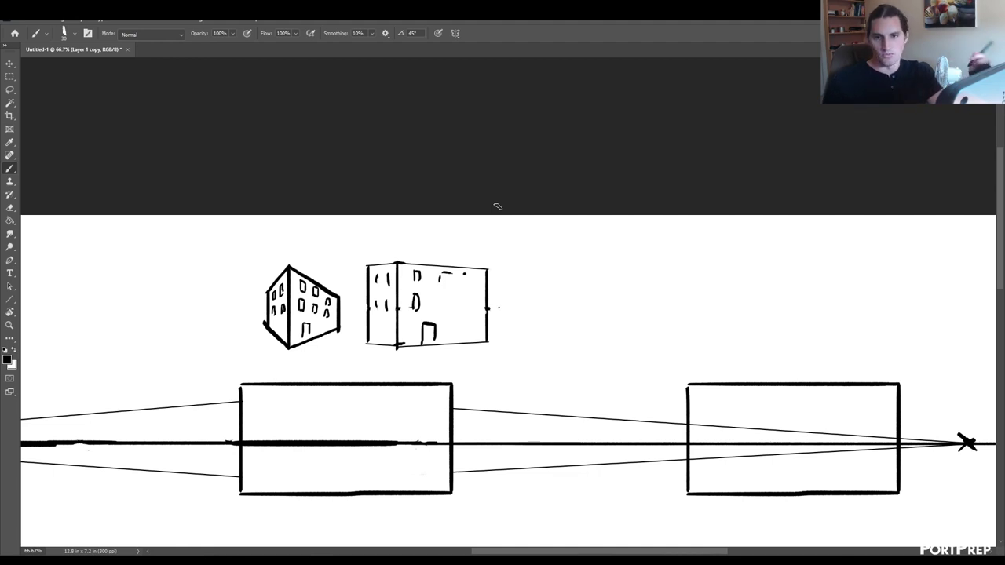
Step: Erase the excess thickness of the horizon line inside the second frame to leave a thin line
drag(548, 324, 570, 230)
drag(455, 200, 465, 197)
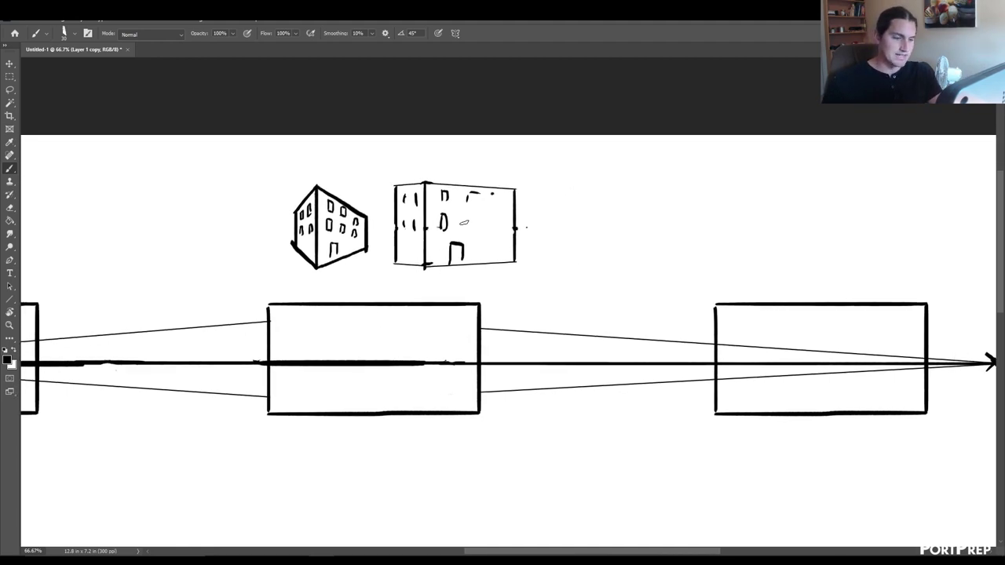
key(e)
drag(270, 362, 483, 365)
key(b)
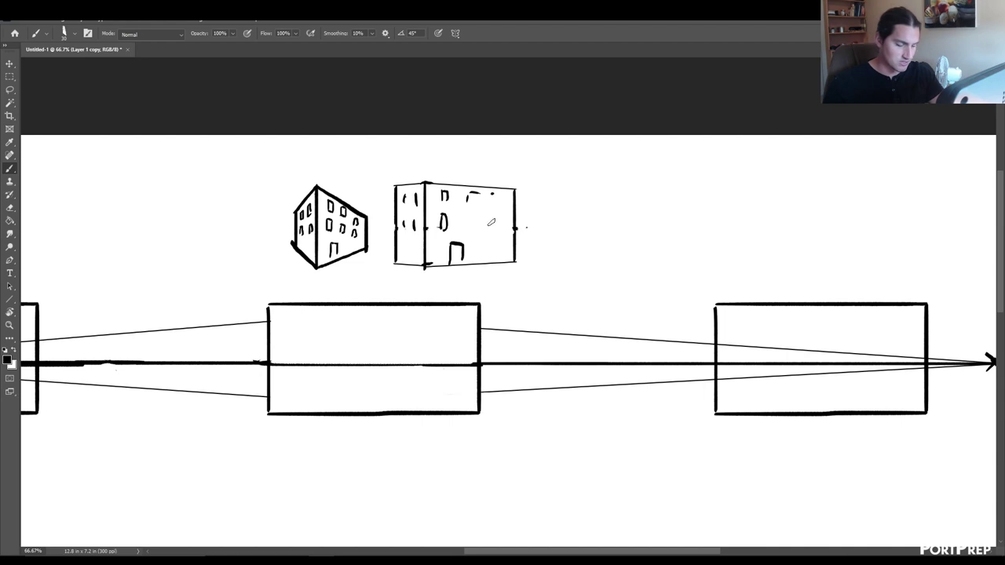
Step: Mark two closely spaced vanishing points on the horizon with Xs, one inside the second frame and one near the first frame
key(ctrl+0)
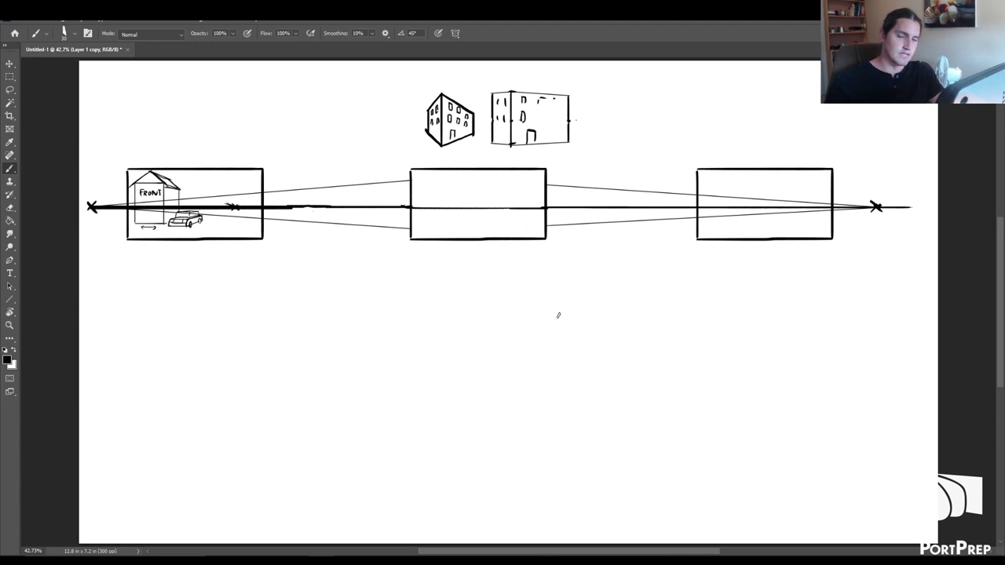
drag(619, 246, 588, 327)
drag(555, 271, 561, 288)
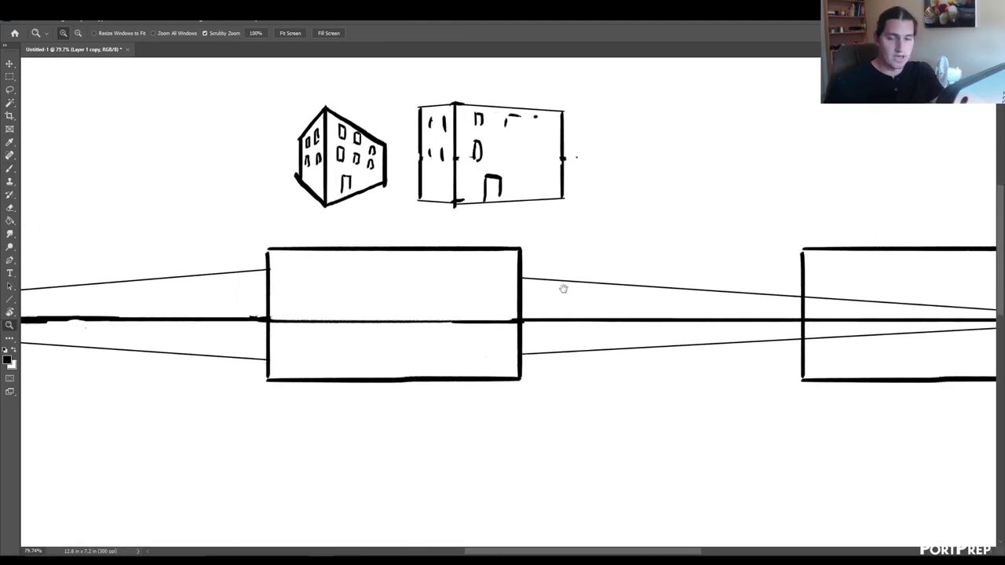
key(b)
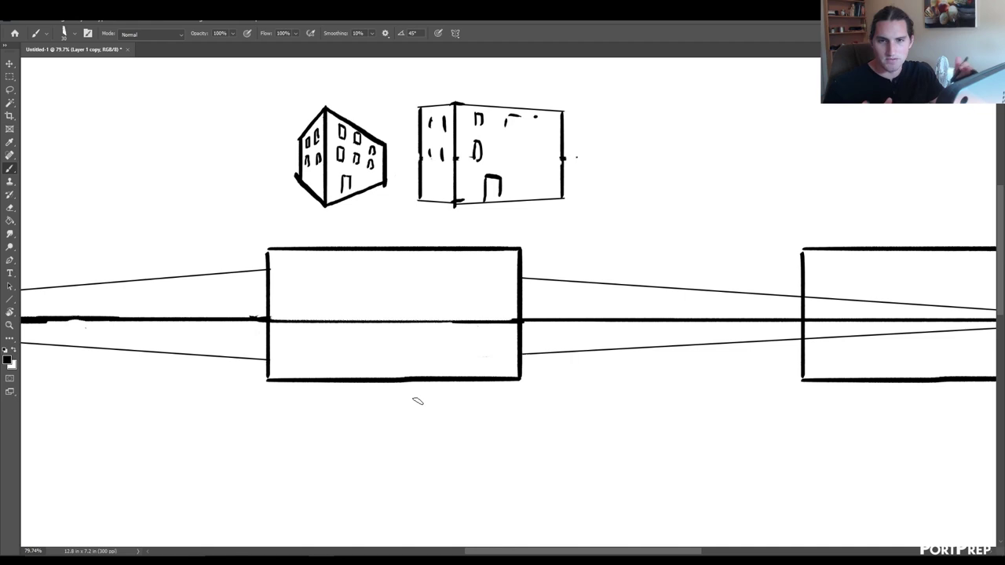
drag(555, 270, 579, 278)
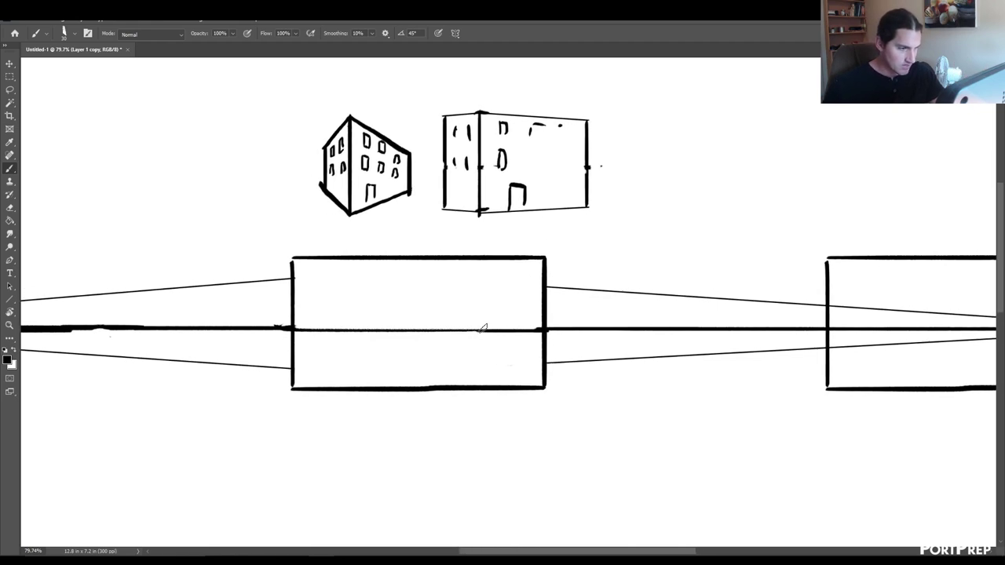
mouse_move(482, 323)
mouse_down()
mouse_move(469, 341)
mouse_move(490, 341)
mouse_up()
drag(274, 282, 475, 260)
mouse_move(286, 296)
mouse_down()
mouse_move(268, 314)
mouse_move(286, 317)
mouse_up()
drag(747, 263, 608, 275)
Step: Create a new layer and draw a building's near vertical edge across the horizon in the left part of the second frame
key(F7)
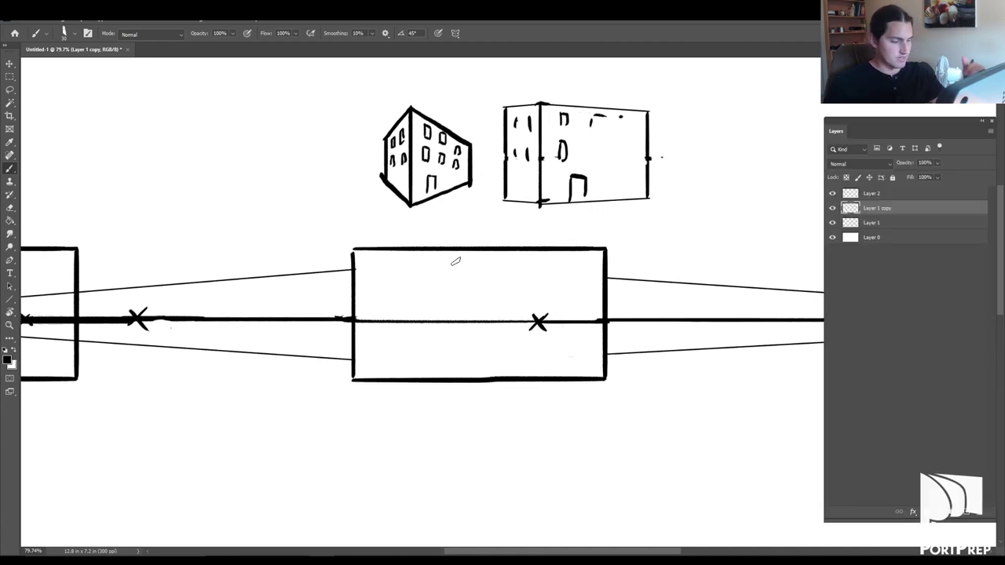
key(ctrl+shift+n)
key(Return)
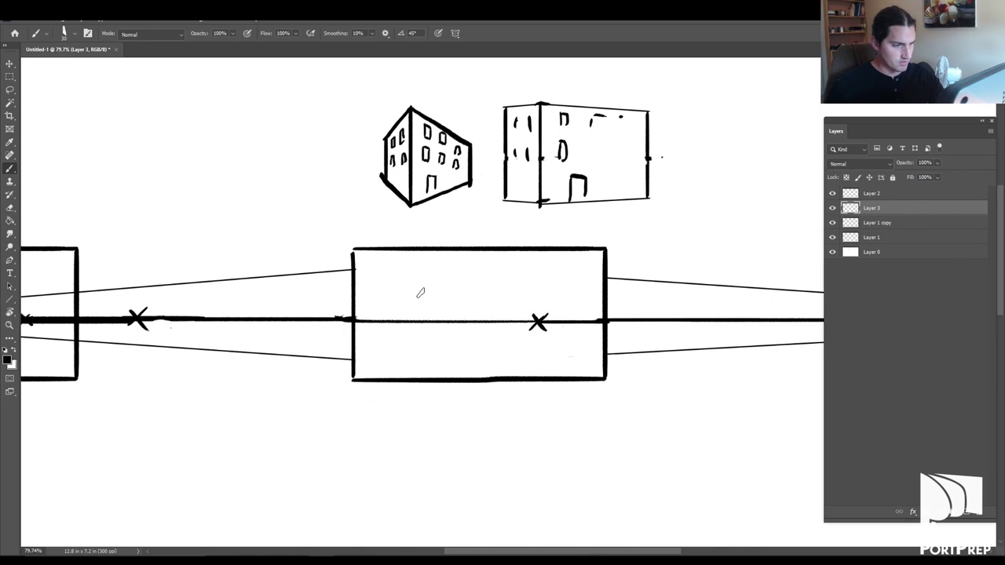
drag(421, 267, 421, 353)
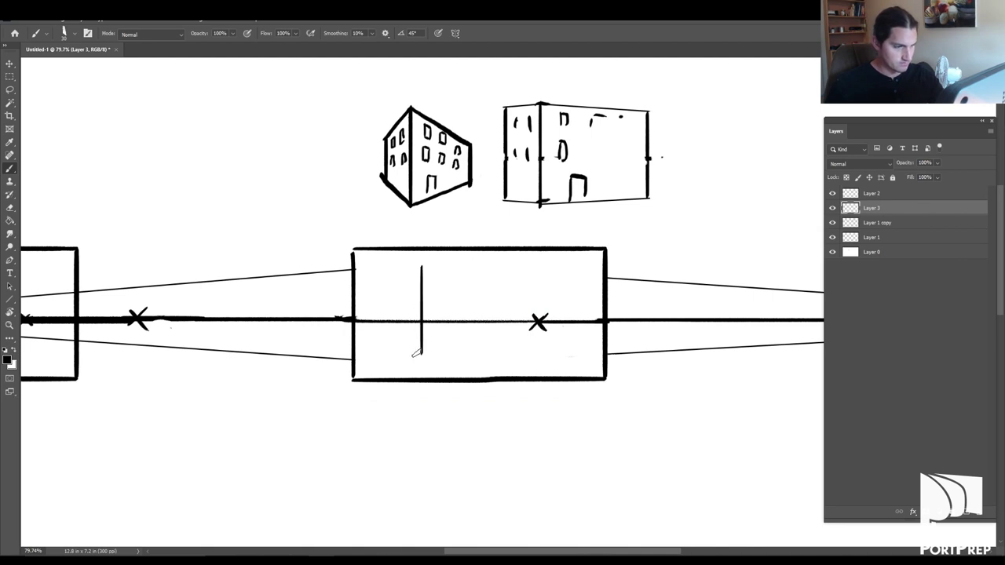
key(u)
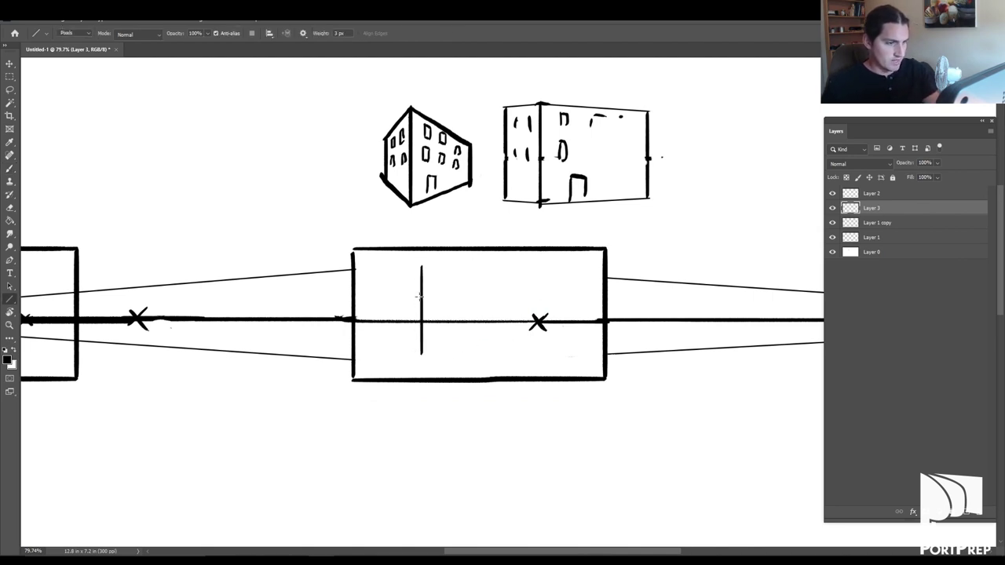
Step: Add ticks to the ends of the near edge and arrows pointing down at the near corners of both reference buildings
key(b)
mouse_move(539, 82)
mouse_down()
mouse_move(540, 100)
mouse_move(545, 92)
mouse_up()
mouse_move(406, 83)
mouse_down()
mouse_move(409, 104)
mouse_move(414, 95)
mouse_up()
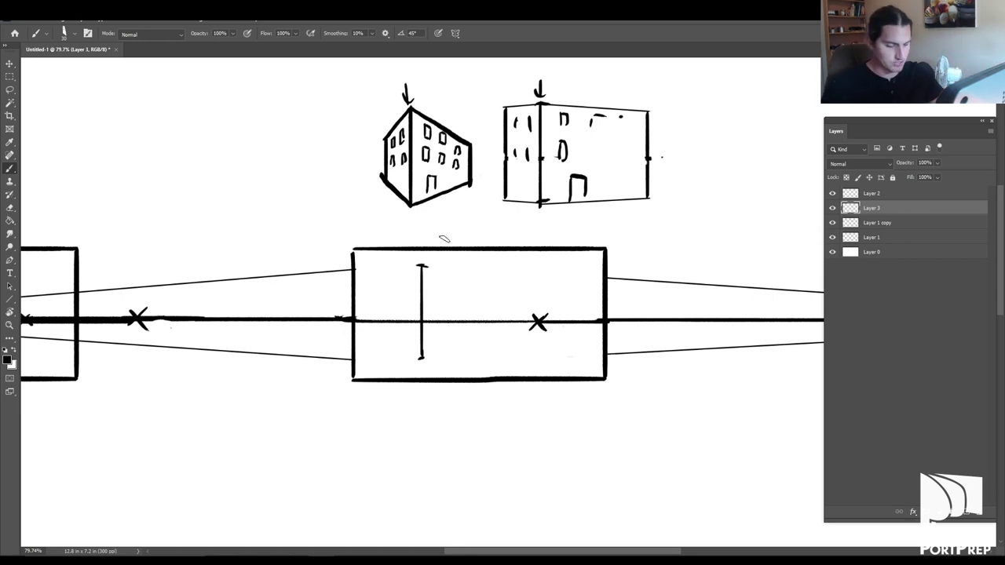
Step: With the Line tool, connect both ends of the near edge to the two closely spaced vanishing points
key(u)
drag(422, 265, 538, 322)
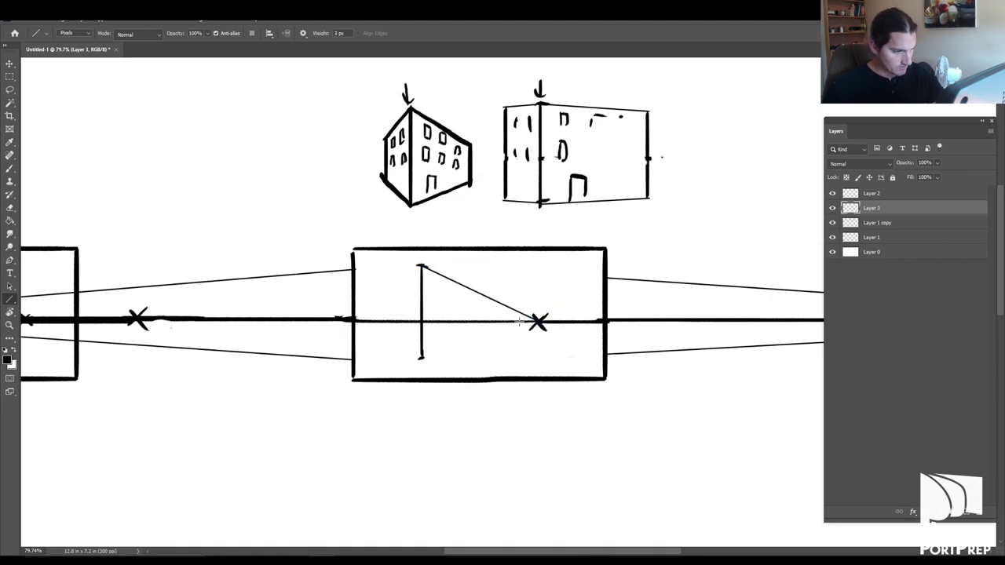
drag(422, 359, 539, 322)
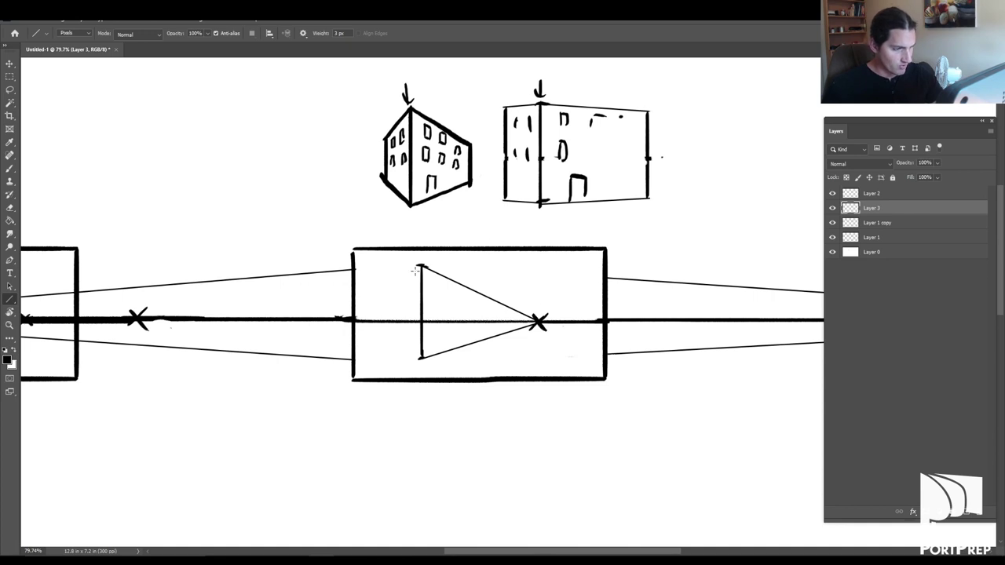
mouse_move(421, 267)
mouse_down()
mouse_move(138, 318)
mouse_move(338, 377)
mouse_move(421, 358)
mouse_up()
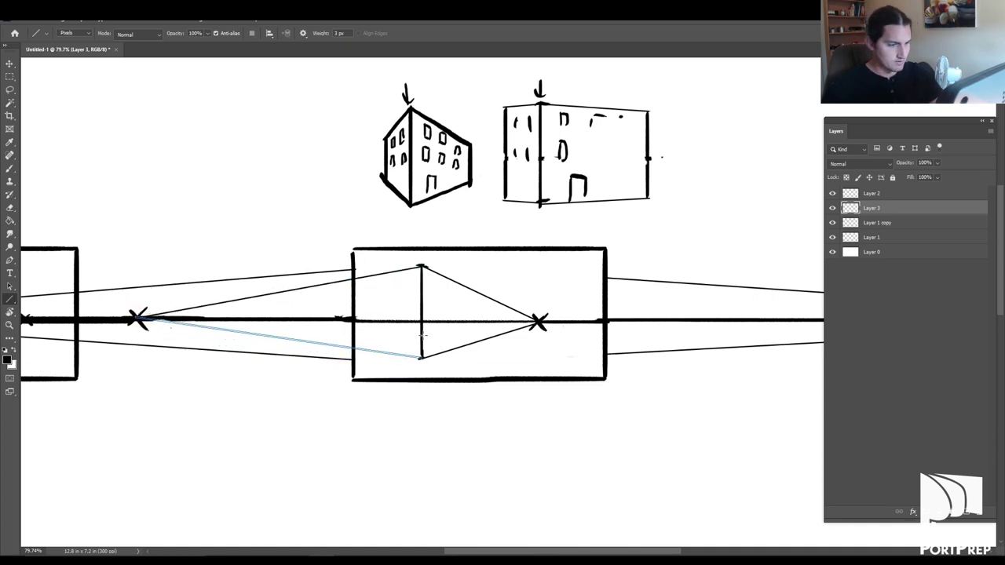
Step: Draw the building's two far vertical edges between the converging lines, and an arrow pointing at the first reference building's lower-left corner
key(b)
drag(379, 274, 379, 351)
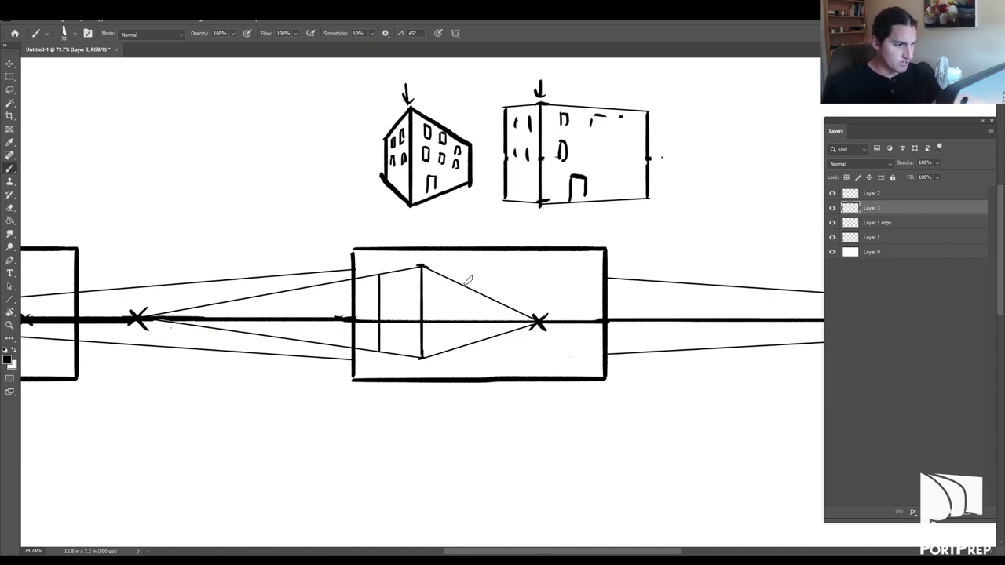
drag(467, 288, 467, 346)
mouse_move(357, 222)
mouse_down()
mouse_move(387, 201)
mouse_move(385, 212)
mouse_up()
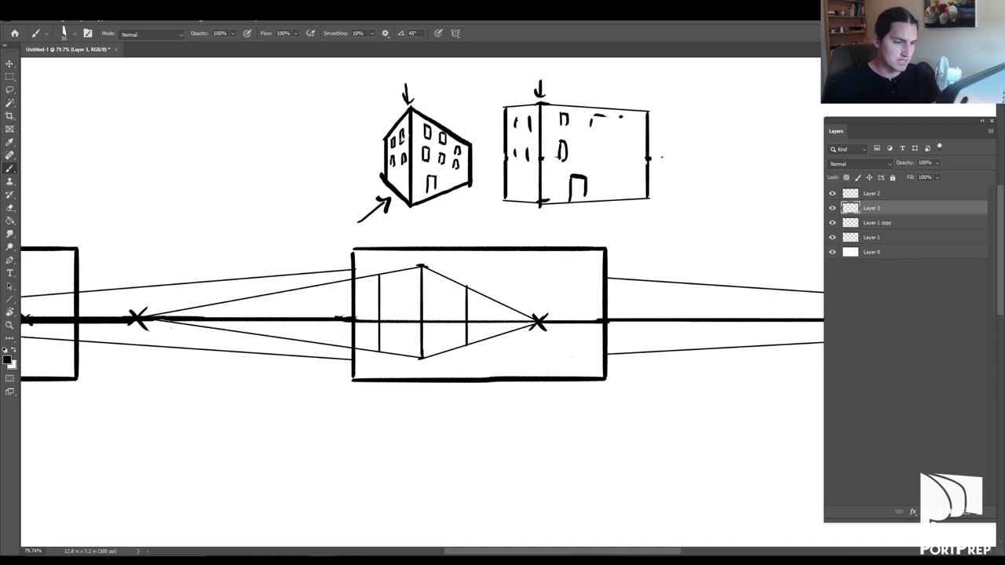
Step: Sketch a door and windows on the faces of the building in the second frame
mouse_move(430, 356)
mouse_down()
mouse_move(430, 337)
mouse_move(438, 344)
mouse_up()
drag(429, 303, 435, 316)
mouse_move(430, 275)
mouse_down()
mouse_move(435, 289)
mouse_move(390, 289)
mouse_up()
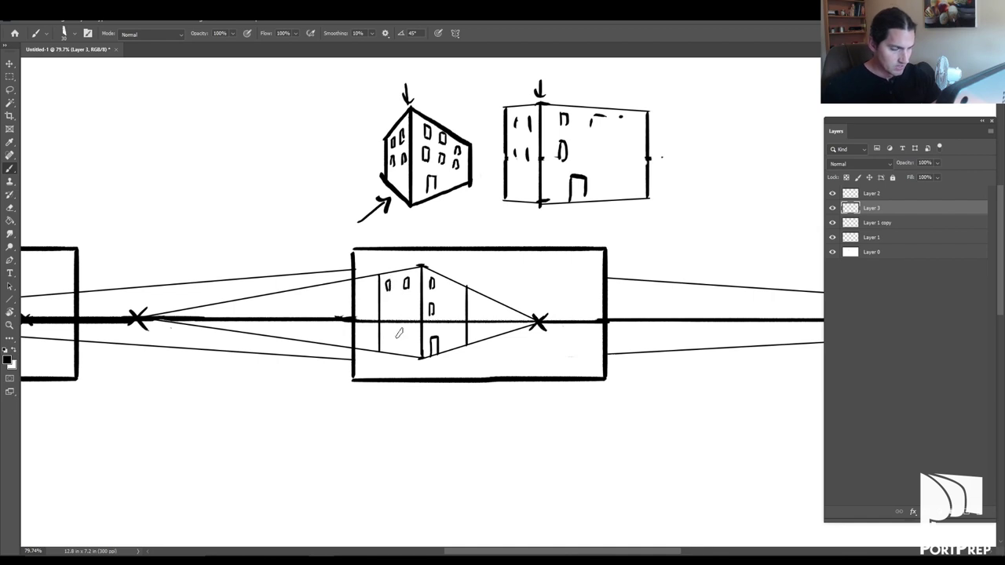
drag(407, 352, 427, 357)
key(ctrl+z)
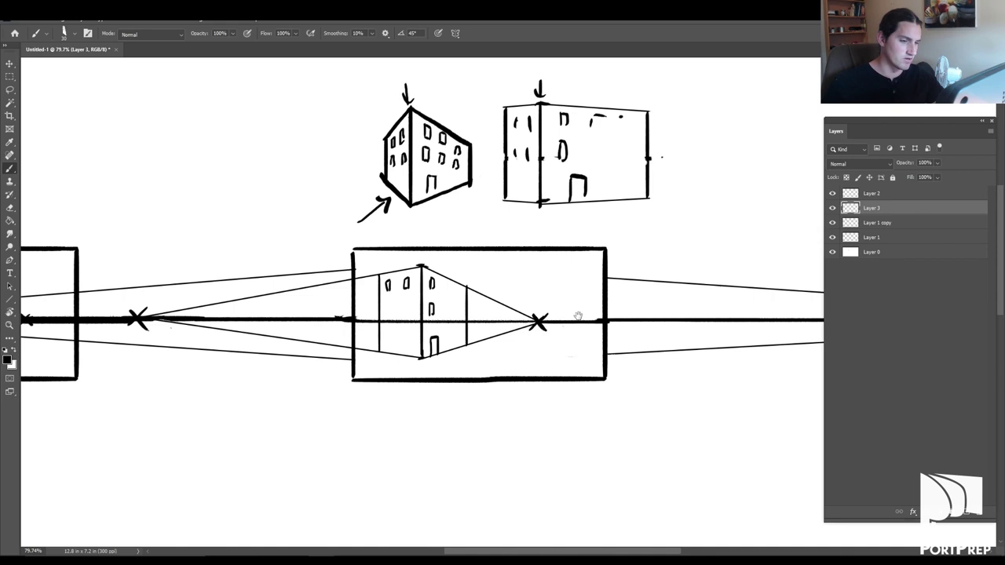
Step: Draw a second building's near vertical edge behind the first and connect its ends to both close vanishing points with the Line tool
drag(579, 299, 549, 308)
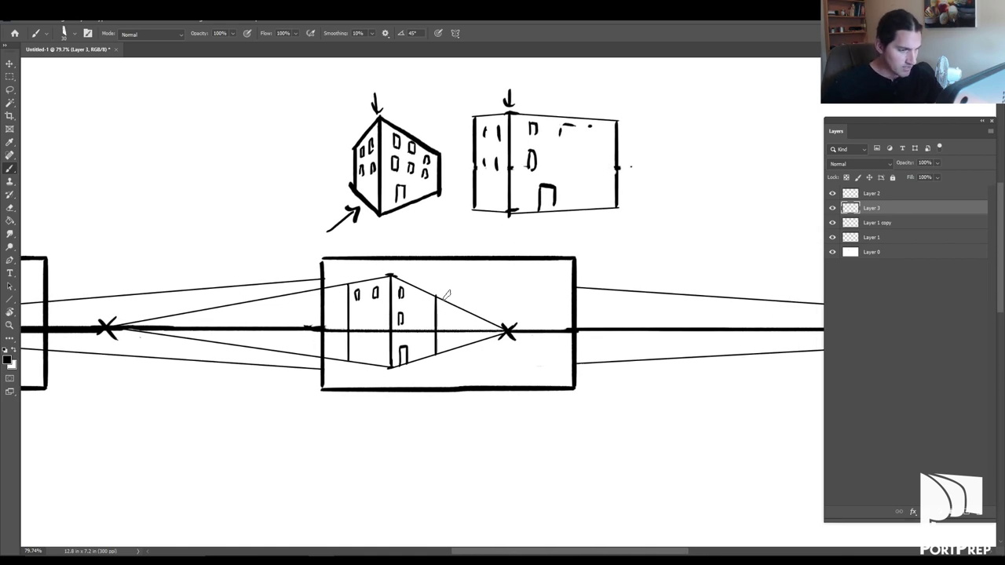
key(u)
drag(441, 346, 441, 267)
drag(440, 347, 106, 328)
mouse_move(441, 267)
mouse_down()
mouse_move(267, 290)
mouse_move(106, 328)
mouse_up()
mouse_move(440, 268)
mouse_down()
mouse_move(525, 309)
mouse_move(508, 331)
mouse_up()
drag(441, 346, 509, 331)
Step: Draw the rear building's far vertical edges and erase its guide lines where they overlap the front building
key(b)
mouse_move(411, 272)
mouse_down()
mouse_move(413, 289)
mouse_move(461, 343)
mouse_up()
key(e)
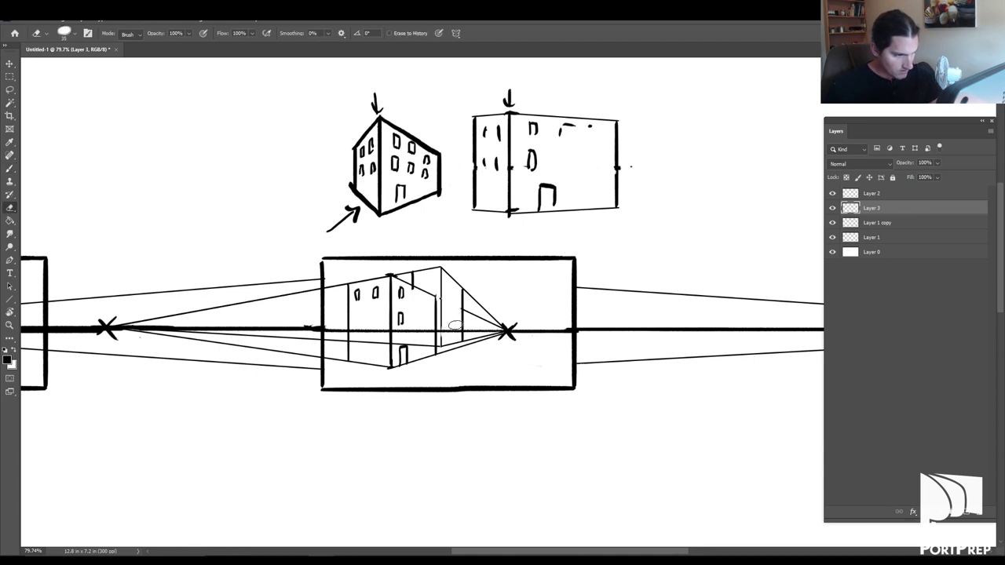
Step: Clean up the rear building's visible face with the Eraser and sketch a small door at its base
key(b)
key(e)
drag(448, 322, 446, 336)
key(b)
drag(445, 346, 450, 336)
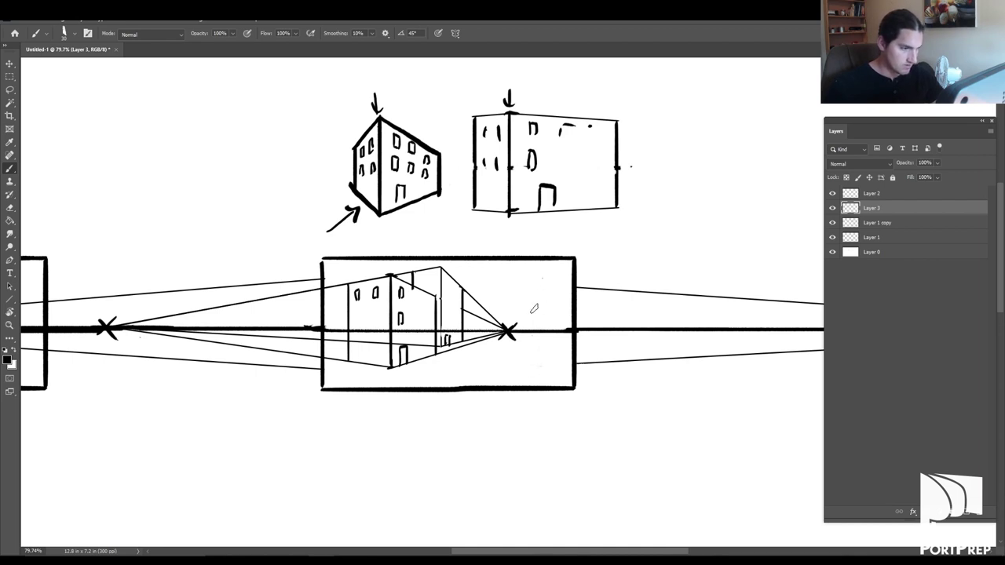
Step: Draw a third building's near vertical edge right of the second frame's close vanishing point and connect its ends to both vanishing points
drag(540, 279, 536, 374)
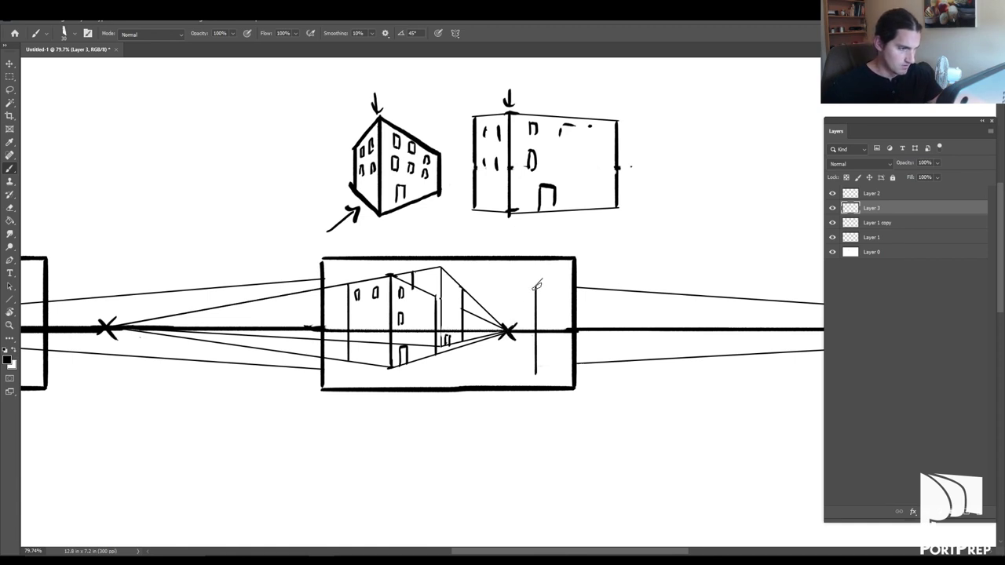
key(u)
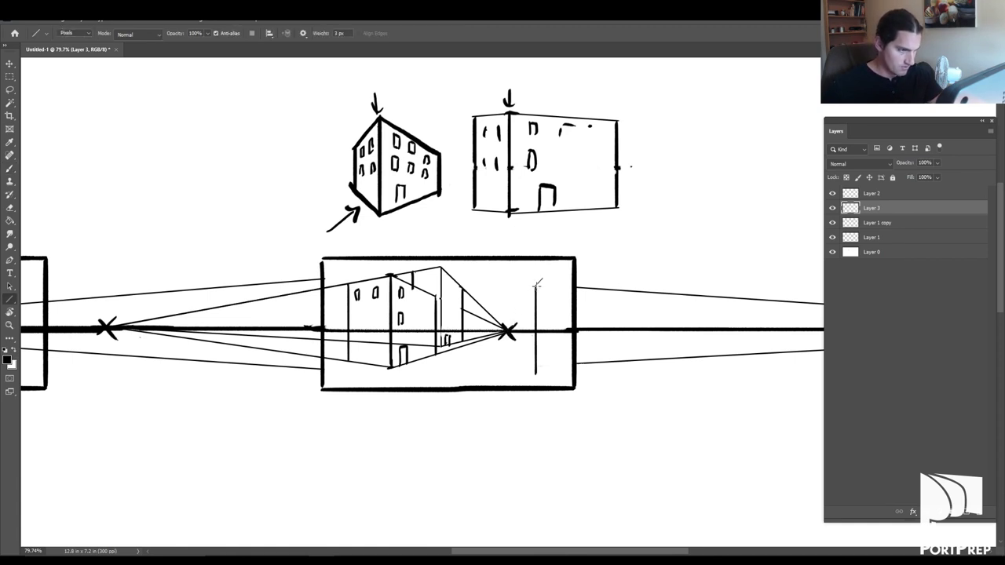
mouse_move(540, 281)
mouse_down()
mouse_move(503, 329)
mouse_move(536, 373)
mouse_up()
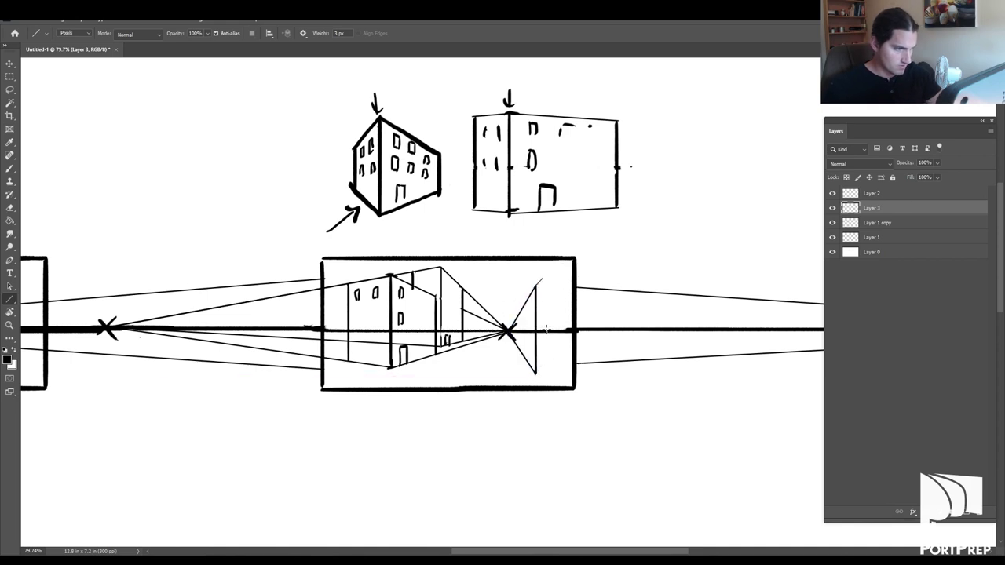
drag(600, 377, 577, 391)
drag(85, 341, 575, 392)
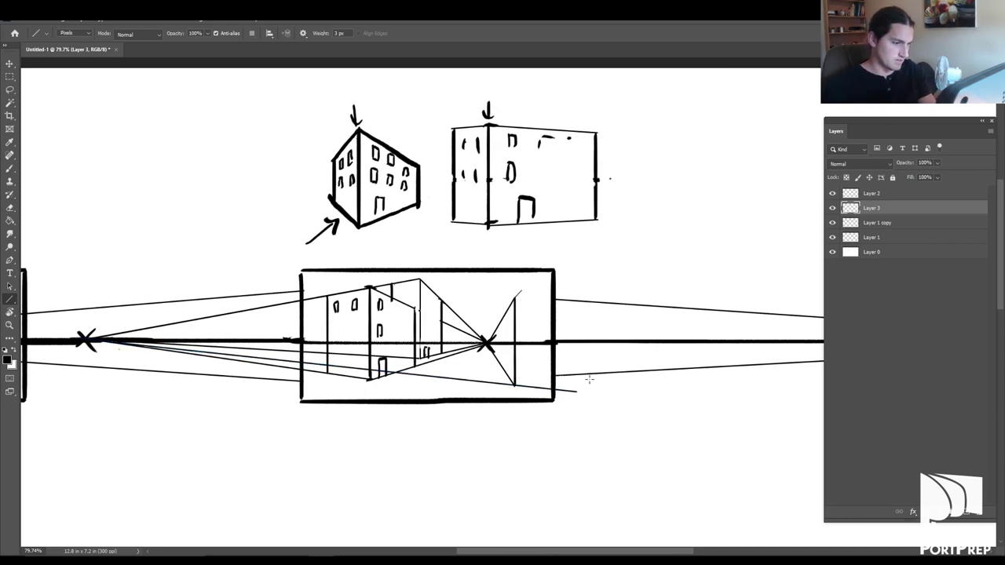
mouse_move(87, 340)
mouse_down()
mouse_move(668, 280)
mouse_move(660, 283)
mouse_up()
Step: Draw the third building's far vertical edge, add doors and windows on both faces, and thicken its top and base edges
key(b)
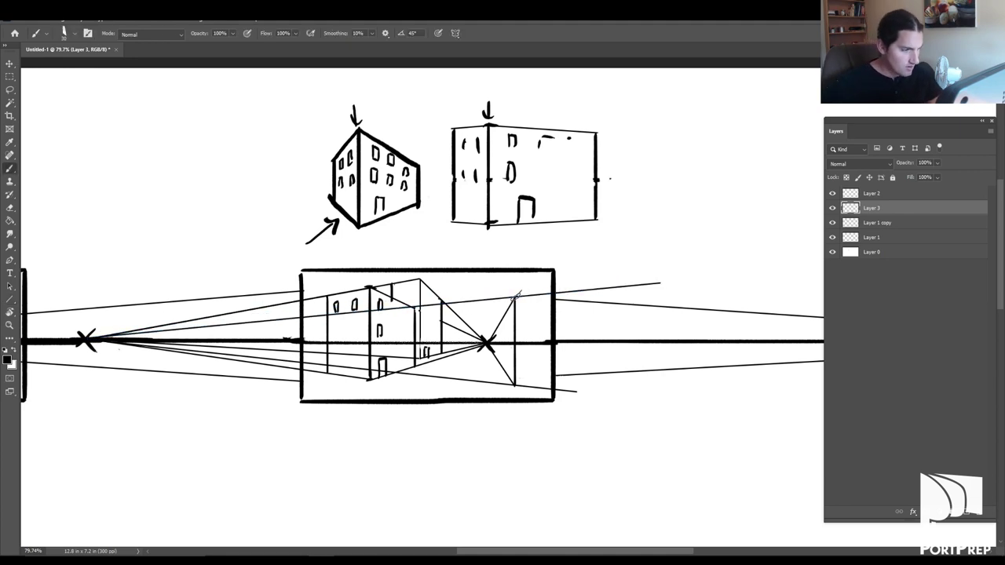
drag(503, 314, 504, 373)
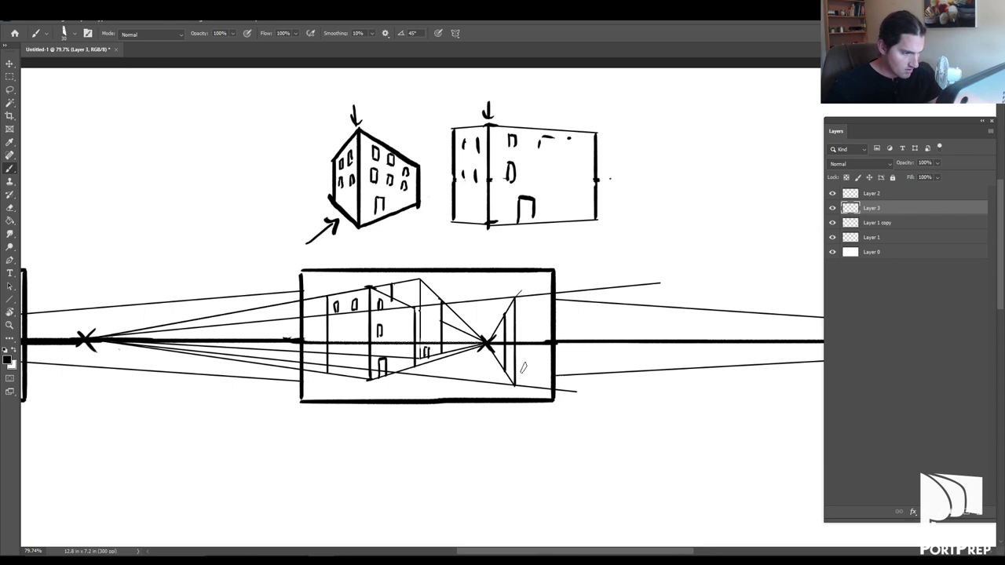
mouse_move(521, 384)
mouse_down()
mouse_move(526, 358)
mouse_move(531, 385)
mouse_up()
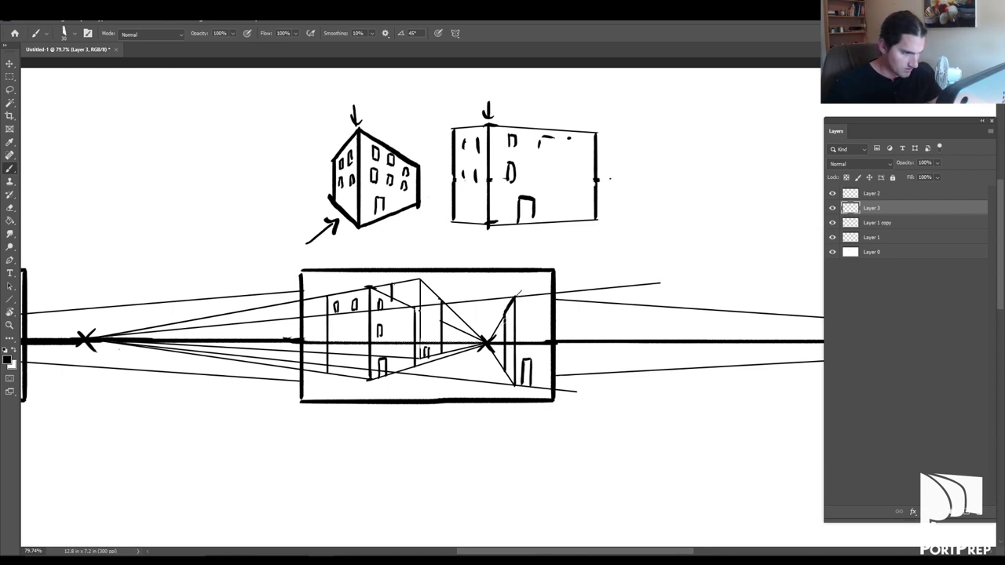
drag(506, 355, 505, 369)
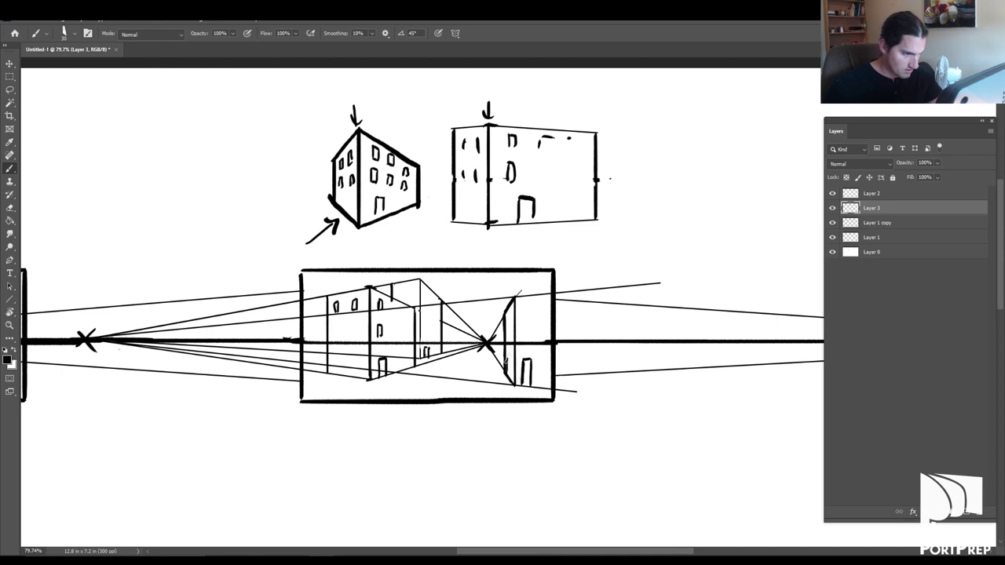
mouse_move(506, 333)
mouse_down()
mouse_move(509, 315)
mouse_move(512, 335)
mouse_move(519, 313)
mouse_move(522, 323)
mouse_move(554, 292)
mouse_up()
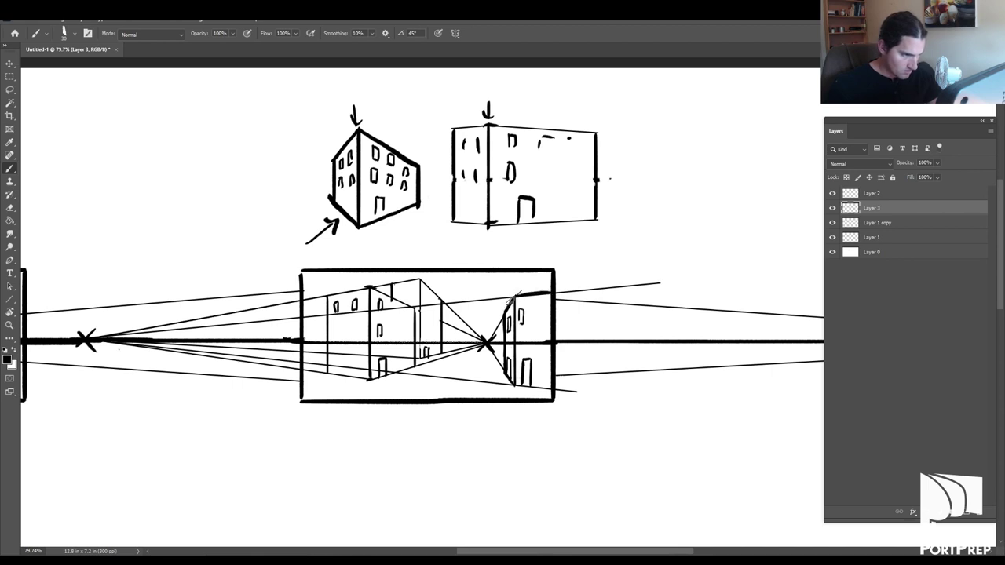
drag(515, 386, 552, 383)
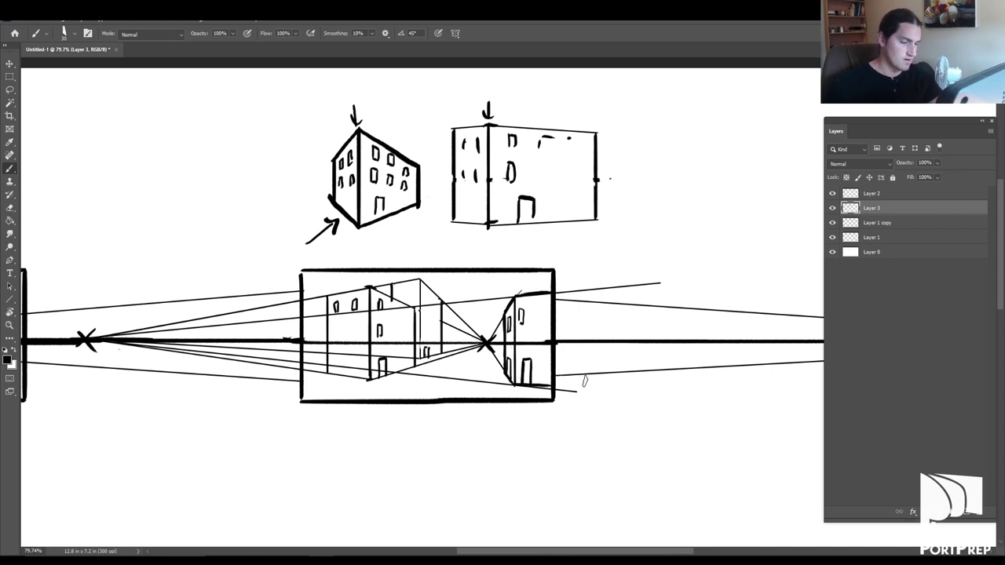
Step: Erase the rear building's upper guide lines between its far edge and the right vanishing point
key(ctrl+minus)
key(ctrl+minus)
key(ctrl+minus)
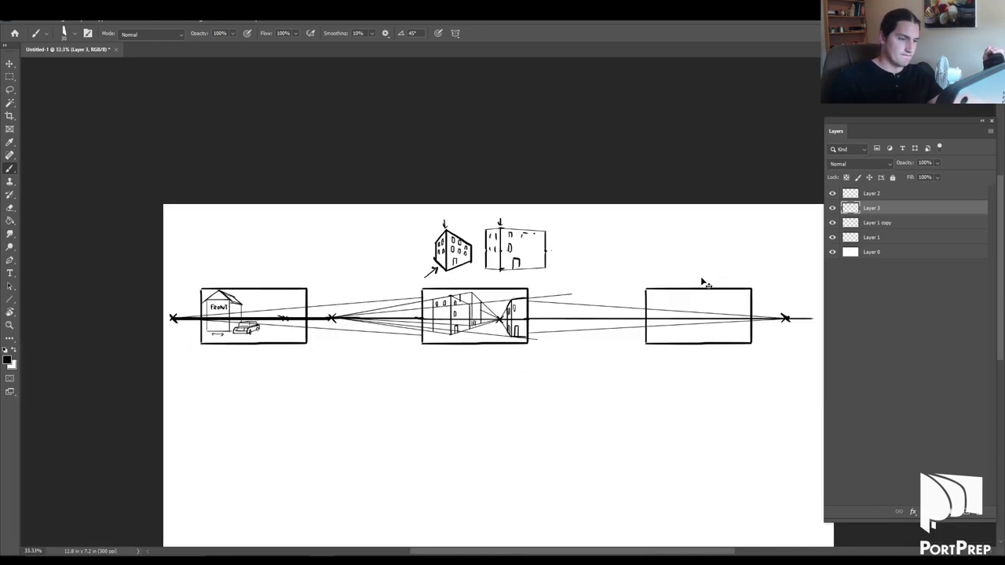
key(ctrl+plus)
key(ctrl+plus)
key(ctrl+plus)
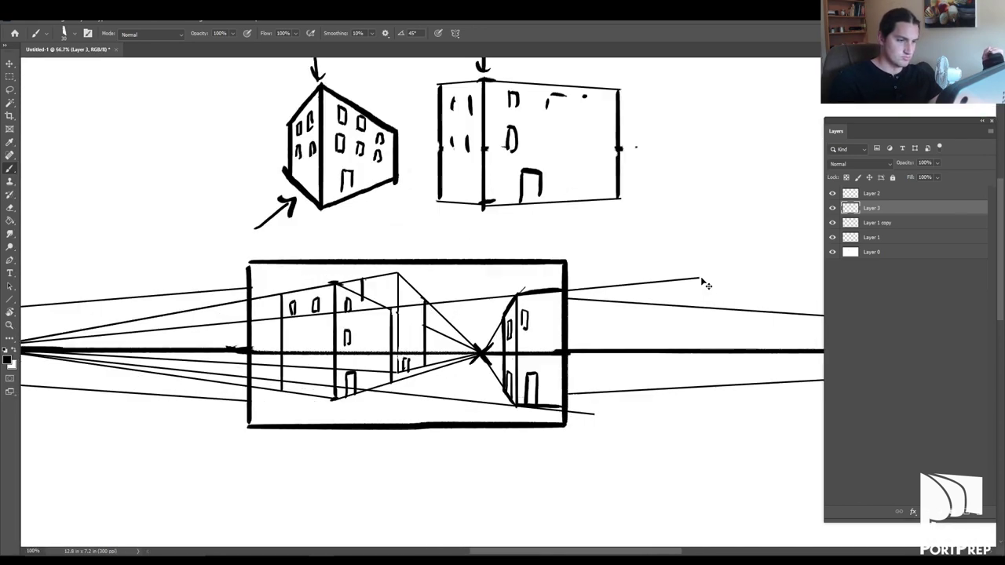
key(ctrl+minus)
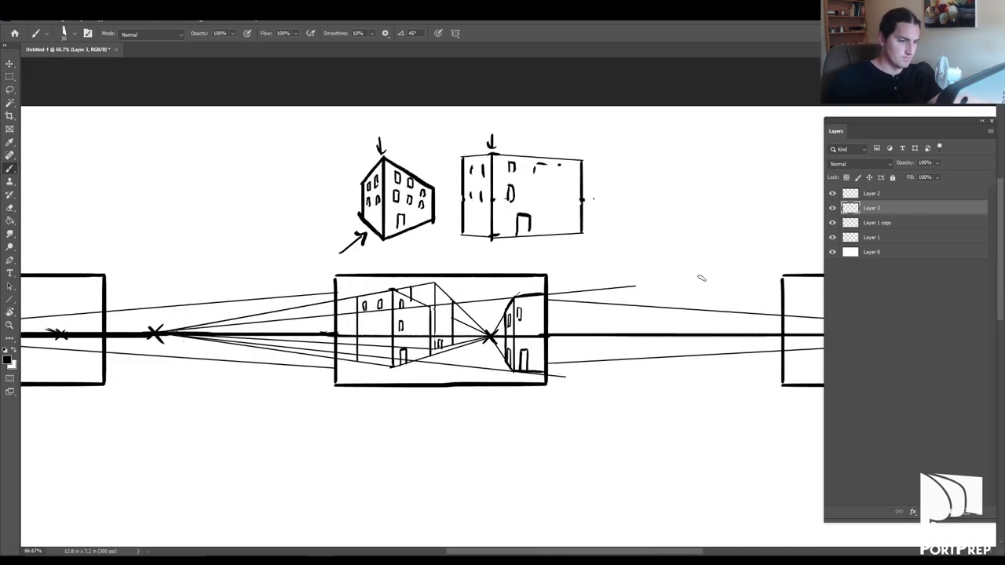
key(e)
mouse_move(455, 310)
mouse_down()
mouse_move(464, 299)
mouse_move(476, 325)
mouse_move(506, 299)
mouse_up()
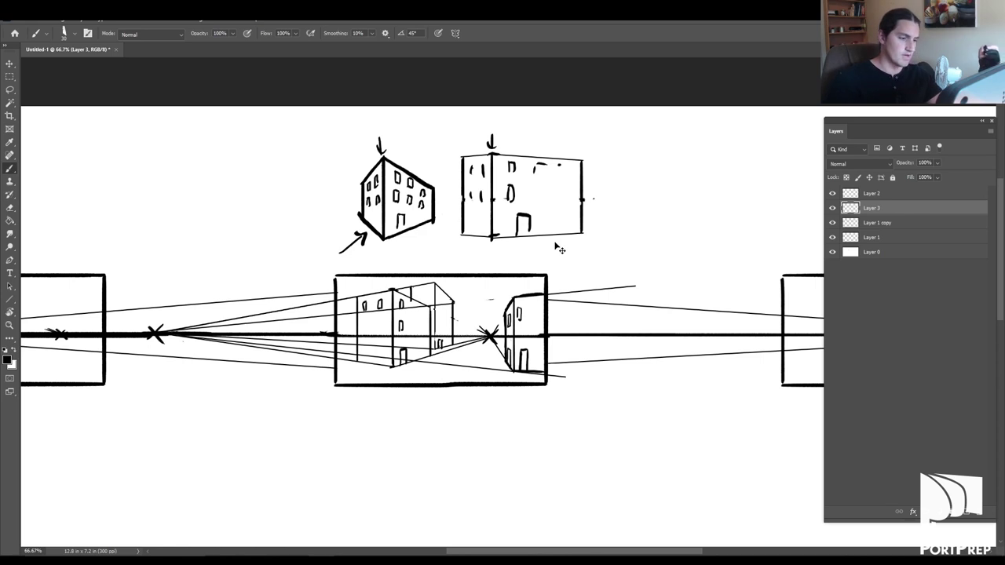
Step: Sketch a box-corner diagram below the second frame, with arrows receding from the near vertical edge and a flat face beside it
scroll(555, 242, down, 3)
scroll(554, 242, up, 3)
drag(669, 348, 617, 341)
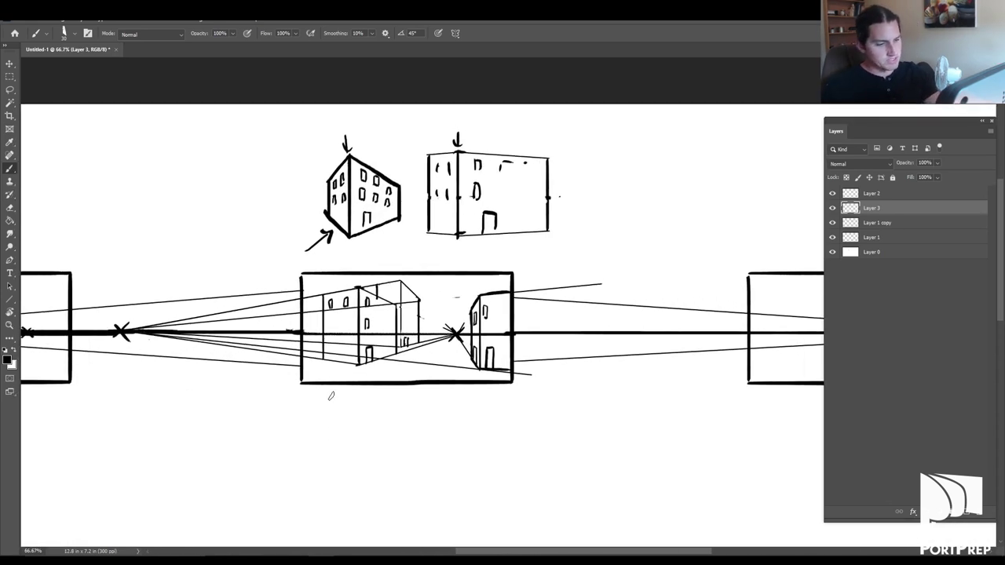
drag(322, 402, 319, 480)
mouse_move(321, 402)
mouse_down()
mouse_move(320, 483)
mouse_move(286, 474)
mouse_up()
mouse_move(321, 404)
mouse_down()
mouse_move(275, 409)
mouse_move(289, 418)
mouse_up()
mouse_move(289, 463)
mouse_down()
mouse_move(281, 473)
mouse_move(292, 480)
mouse_up()
drag(321, 404, 358, 413)
mouse_move(322, 482)
mouse_down()
mouse_move(368, 470)
mouse_move(363, 477)
mouse_up()
mouse_move(309, 402)
mouse_down()
mouse_move(250, 404)
mouse_move(248, 473)
mouse_move(281, 473)
mouse_up()
drag(276, 406, 275, 475)
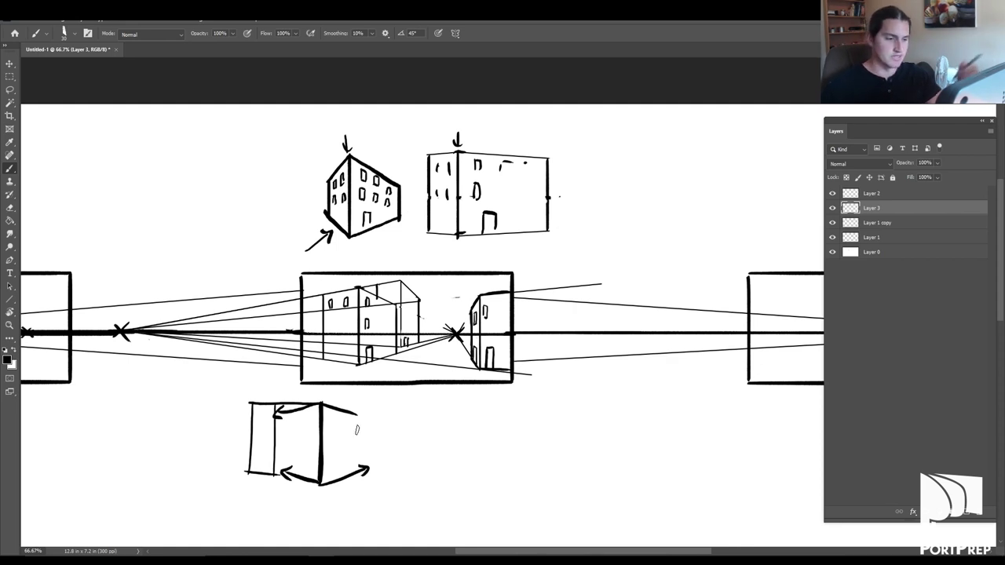
Step: Sketch a small standing figure inside the front building's doorway in the second frame
drag(494, 380, 597, 375)
key(z)
drag(518, 341, 549, 331)
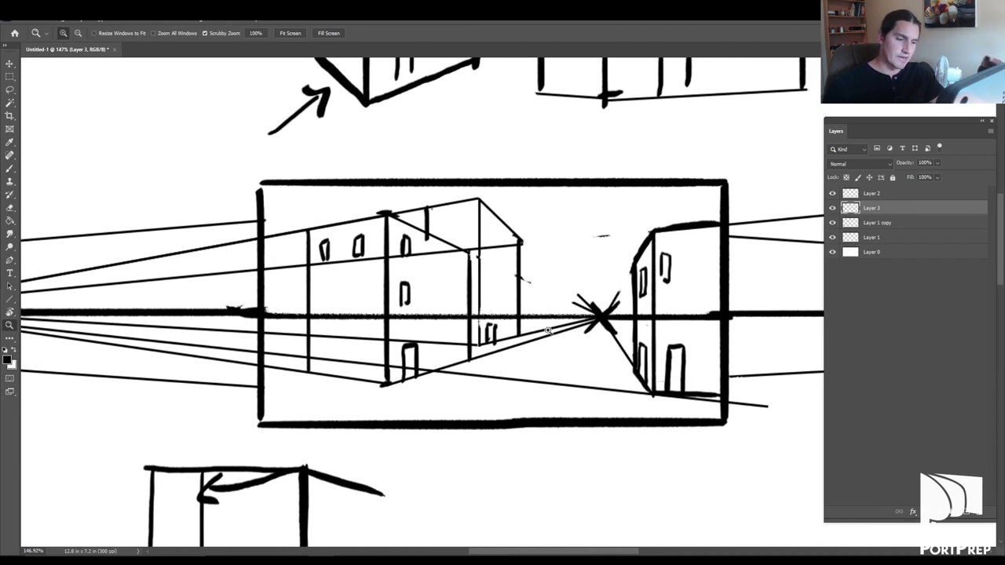
key(ctrl+minus)
key(ctrl+minus)
drag(685, 321, 617, 348)
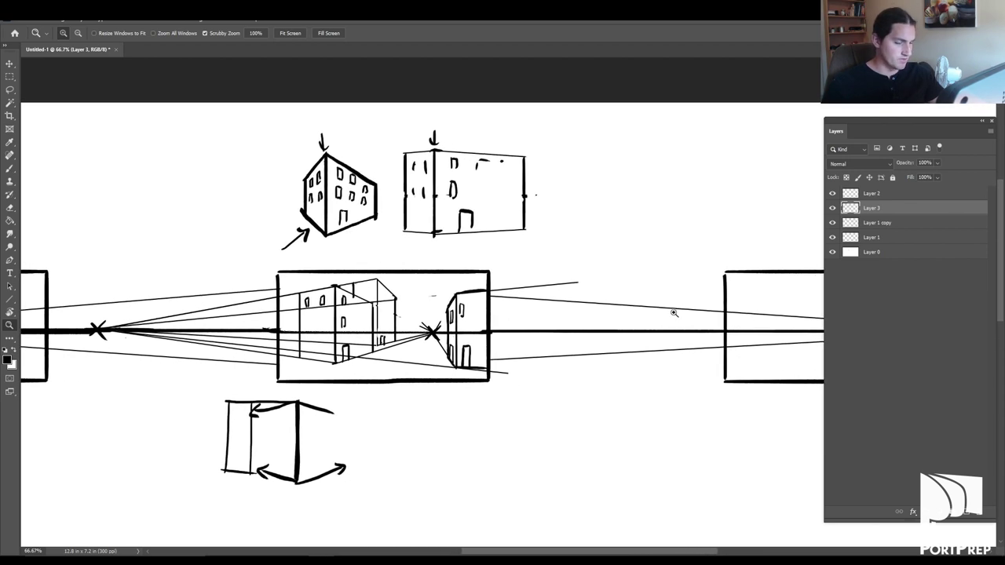
drag(509, 367, 540, 381)
key(b)
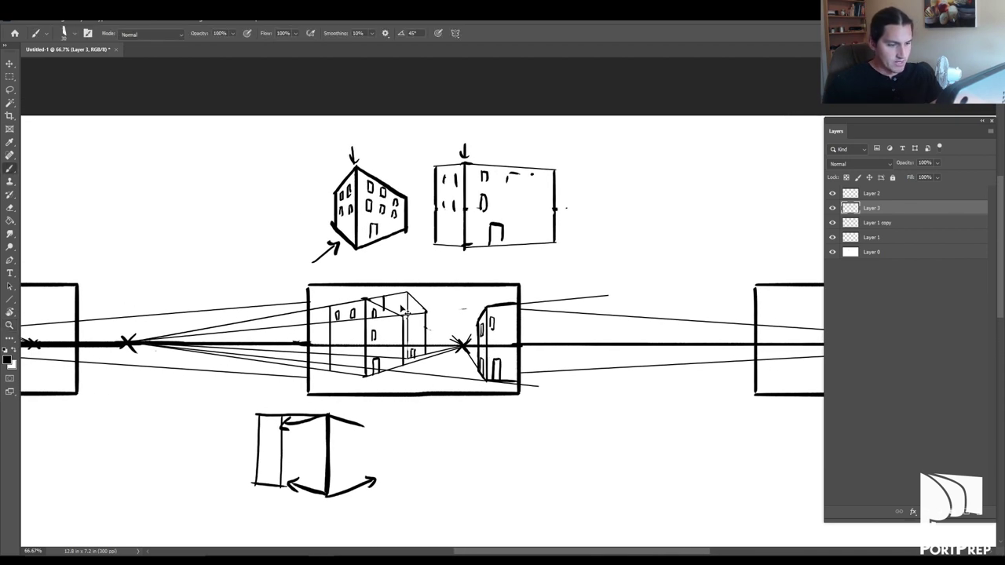
scroll(397, 353, up, 3)
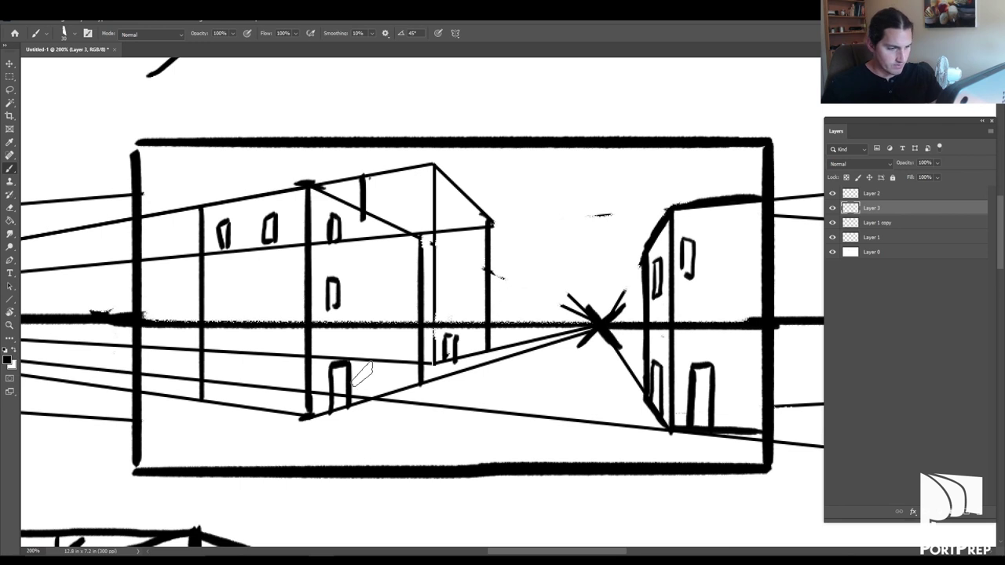
drag(340, 369, 341, 416)
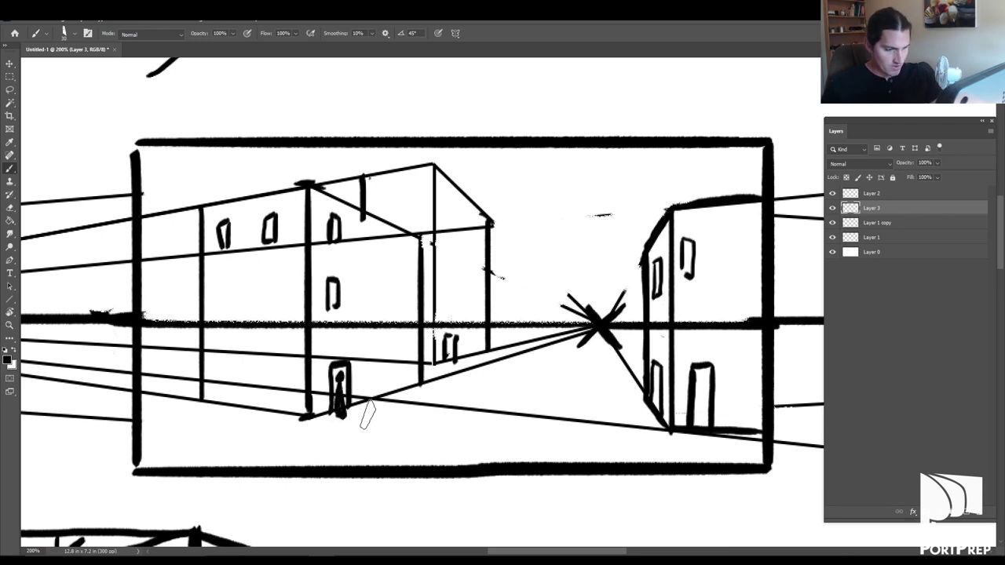
key(u)
drag(349, 369, 496, 389)
key(ctrl+z)
Step: Draw guide lines from the left vanishing point past the doorway figure's head and feet, and sketch a foreground figure between them
key(ctrl+minus)
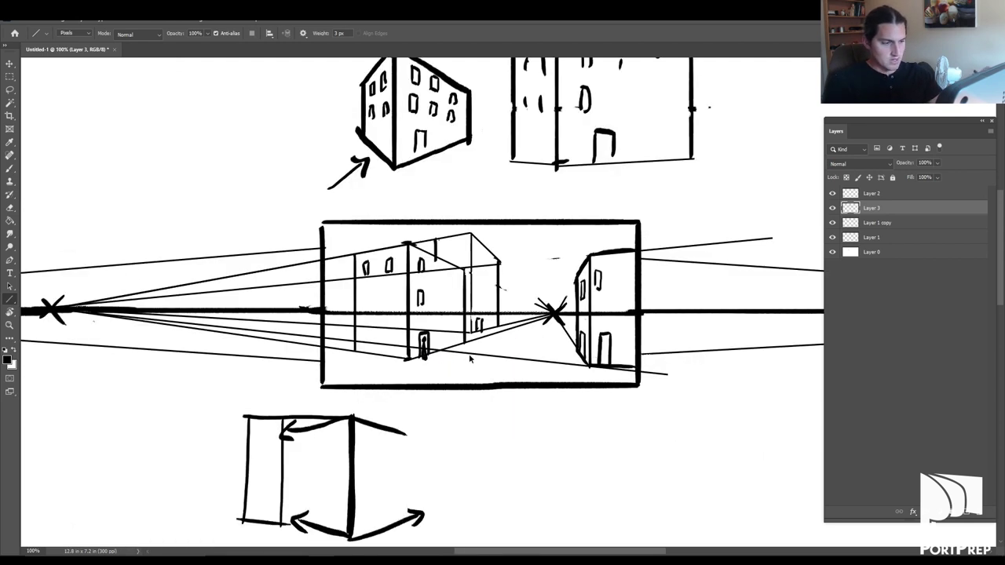
key(ctrl+minus)
drag(223, 307, 585, 337)
drag(204, 306, 587, 337)
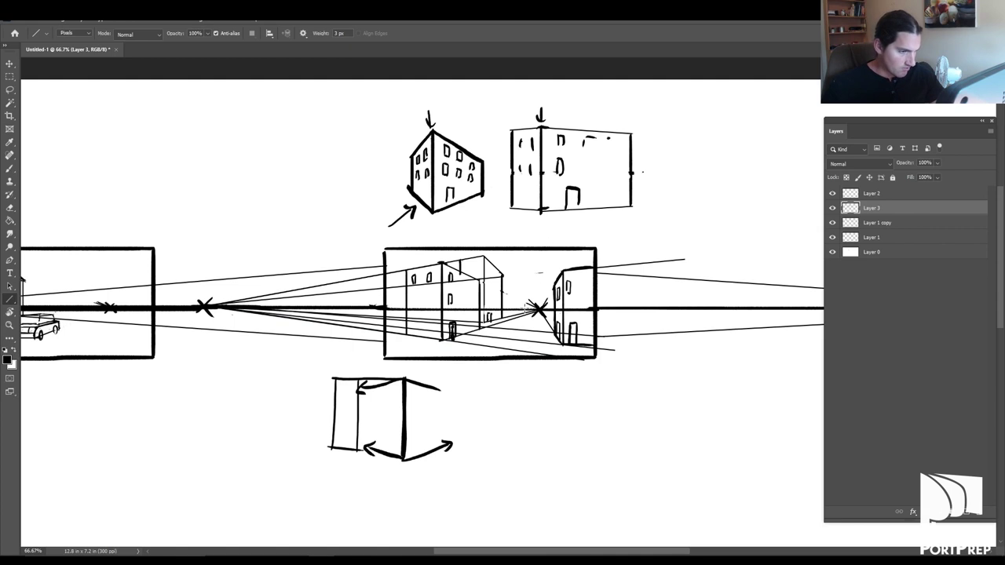
key(b)
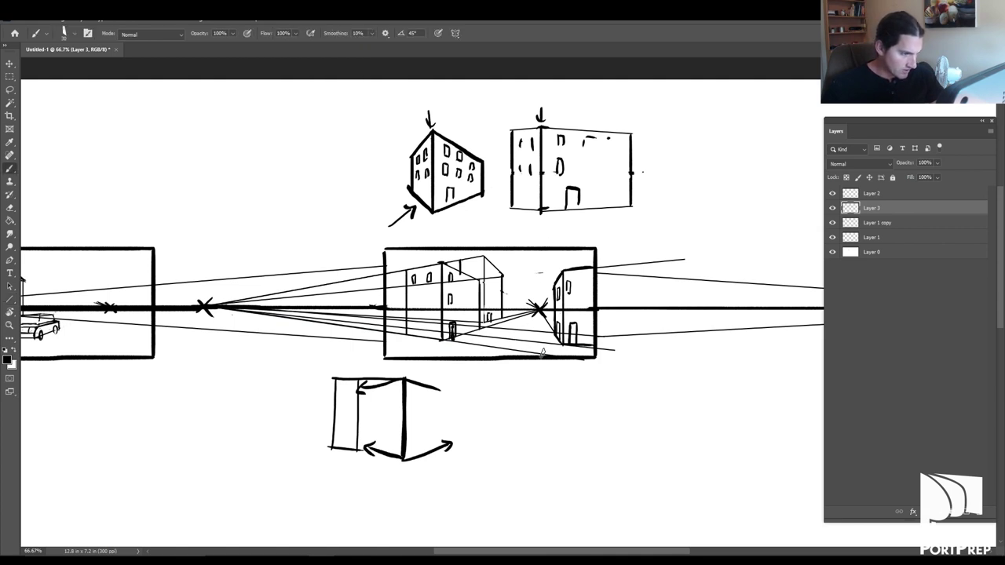
drag(541, 354, 544, 335)
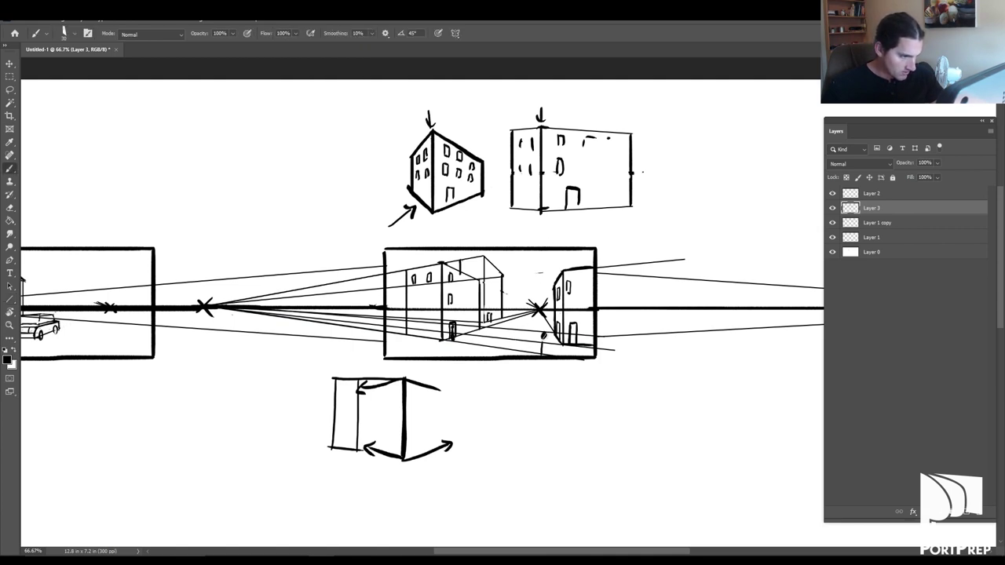
Step: Erase the front building's ground guide line just beside its doorway
key(e)
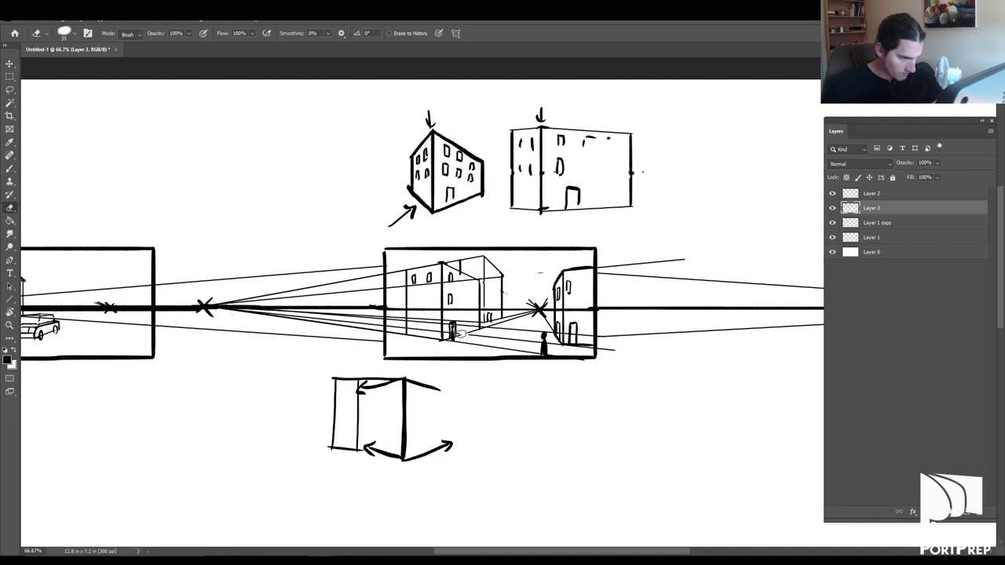
drag(540, 344, 559, 347)
key(b)
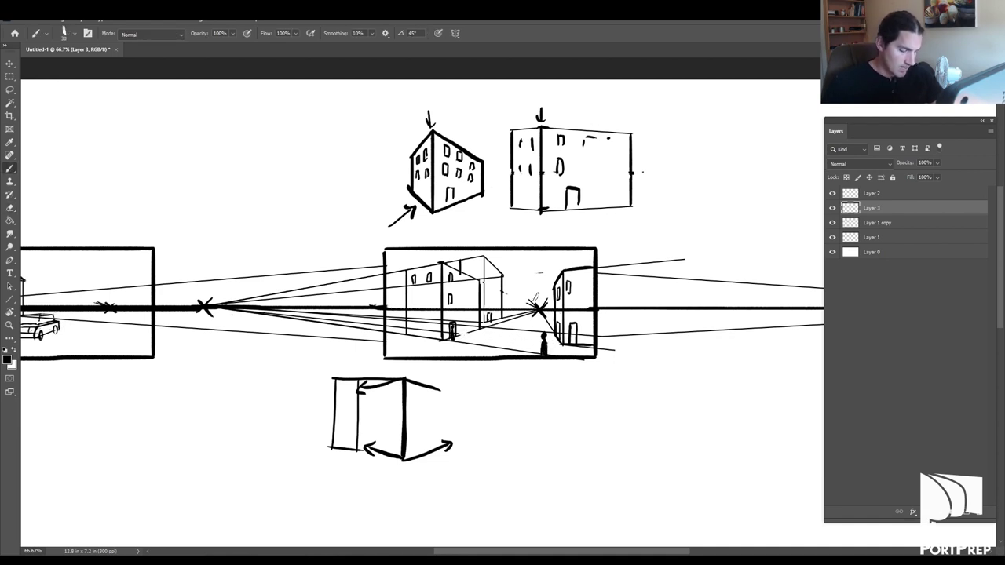
Step: Connect the foreground figure to the right vanishing point and sketch another figure between the left vanishing point's guide lines
key(ctrl+plus)
key(u)
mouse_move(554, 314)
mouse_down()
mouse_move(602, 325)
mouse_move(605, 338)
mouse_move(561, 351)
mouse_move(603, 375)
mouse_move(561, 385)
mouse_up()
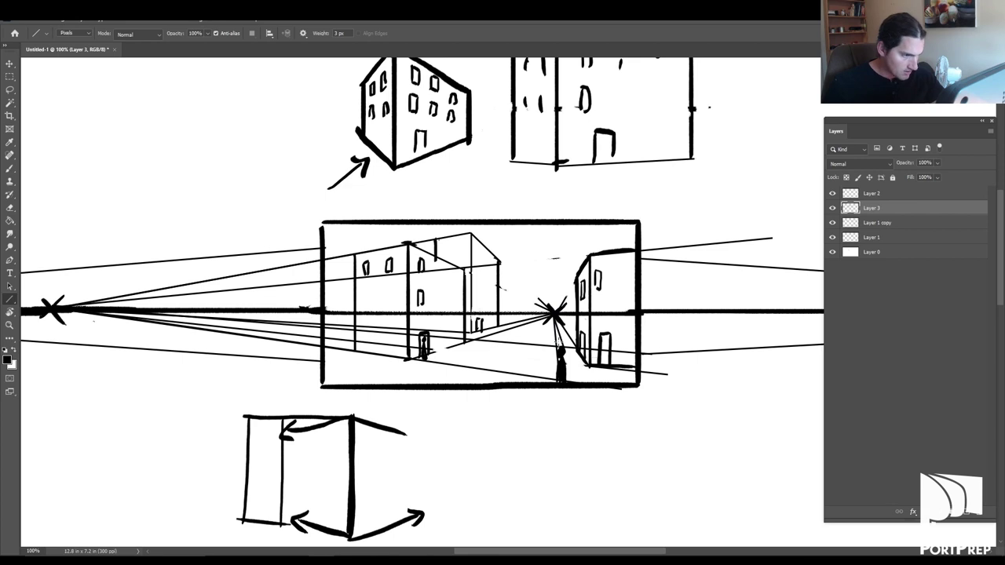
key(b)
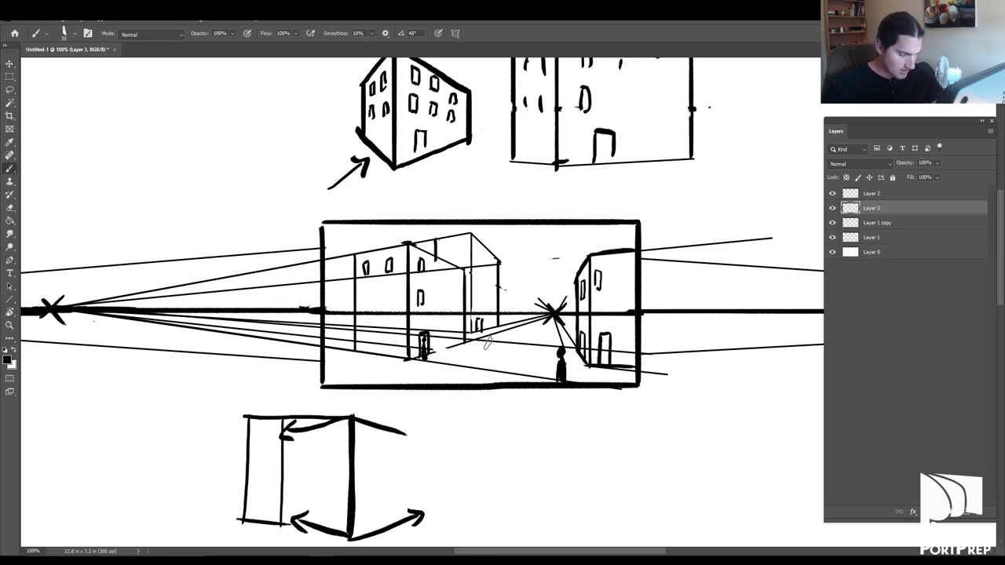
key(u)
drag(492, 342, 492, 363)
key(b)
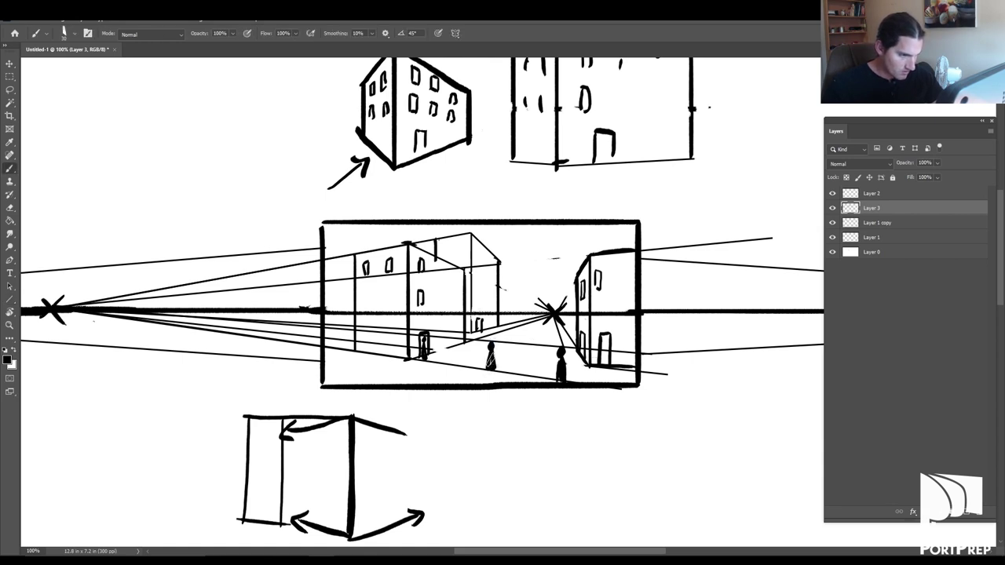
Step: Draw guide lines from the middle figure's head and feet to the right vanishing point and sketch smaller receding figures between them
key(u)
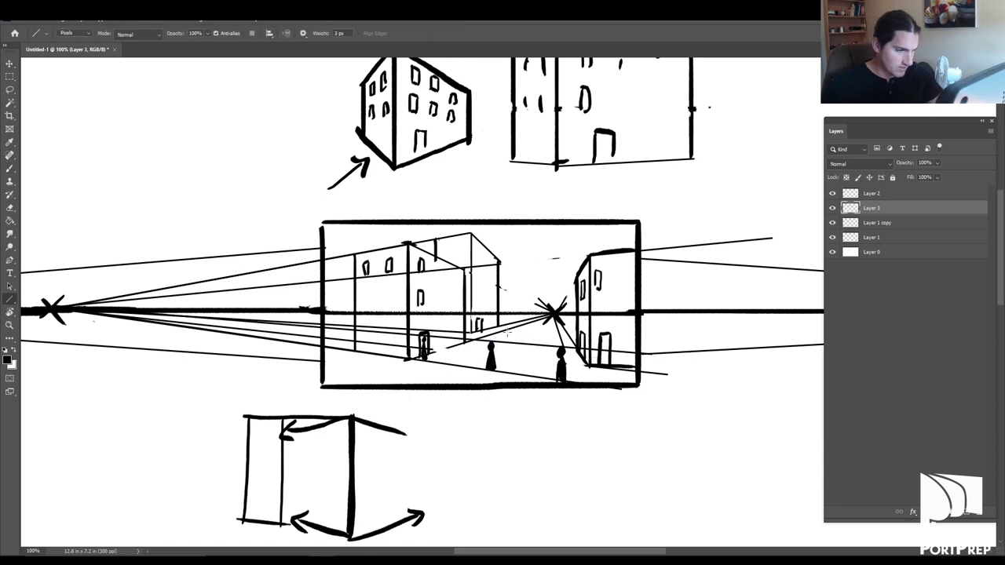
drag(491, 343, 554, 311)
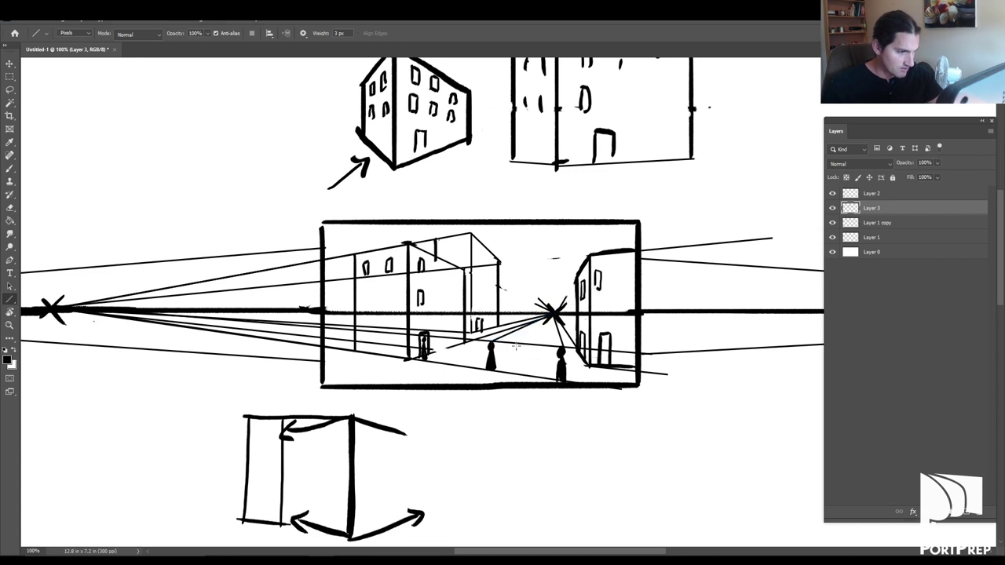
drag(491, 369, 554, 312)
key(b)
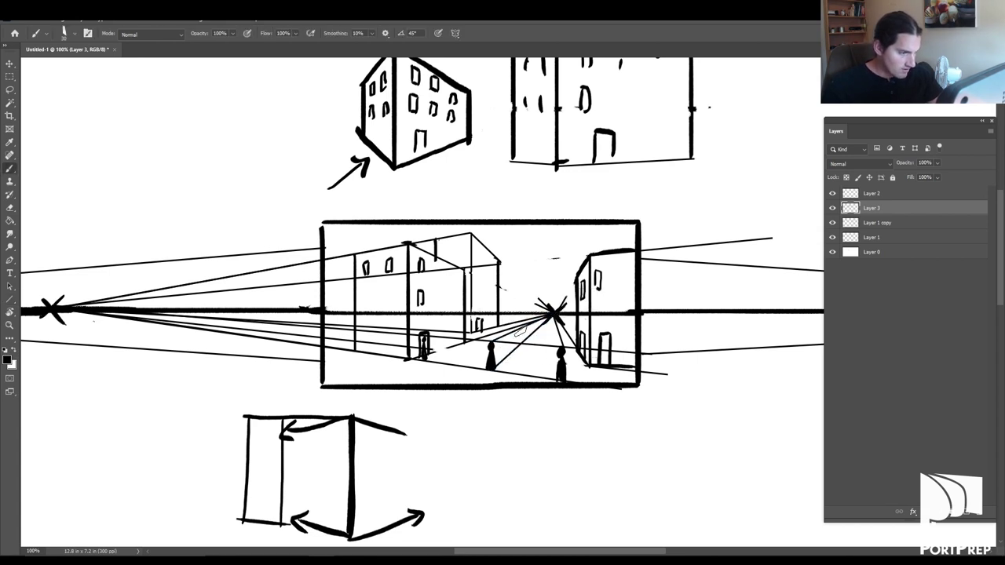
drag(520, 328, 519, 343)
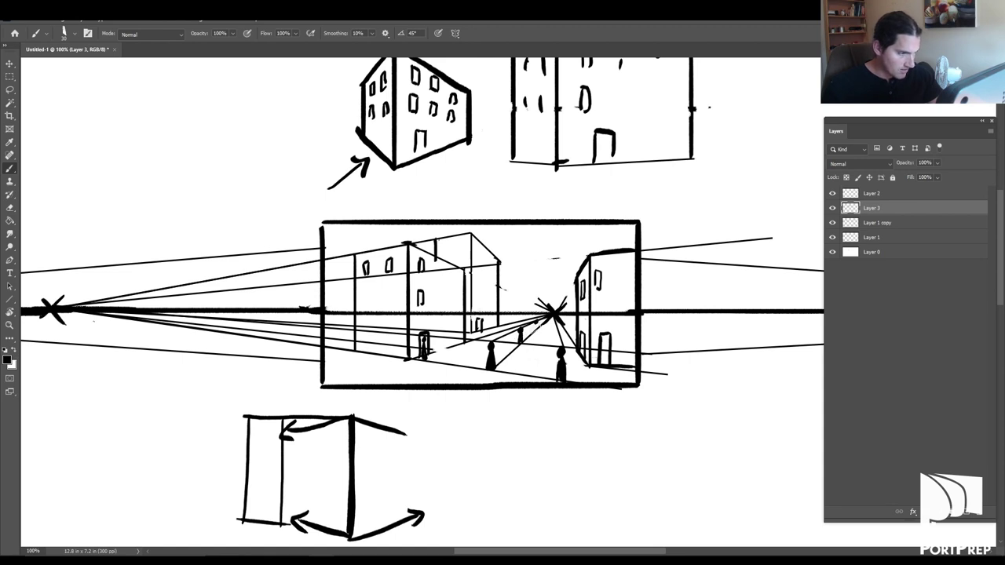
scroll(576, 250, down, 3)
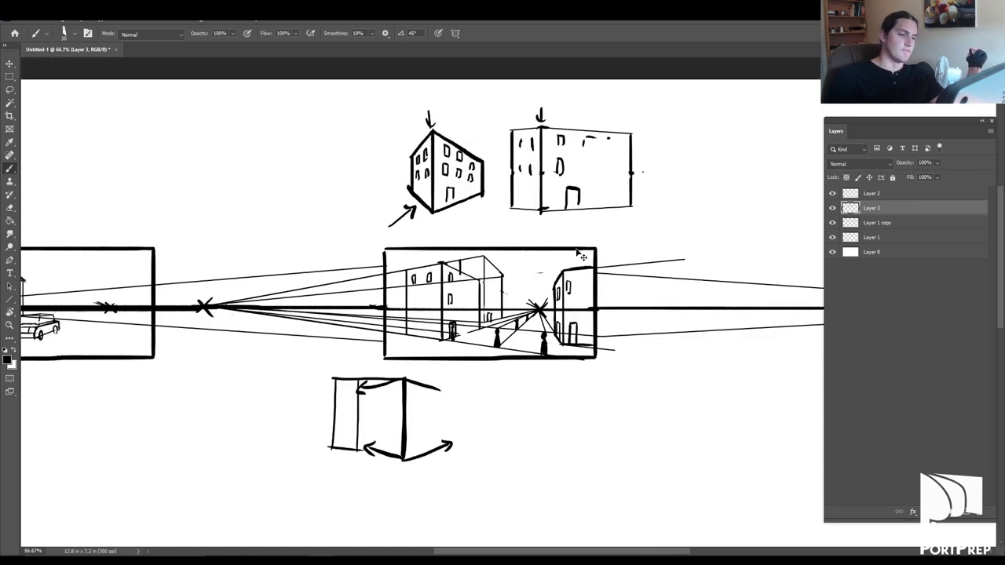
key(ctrl+plus)
key(ctrl+plus)
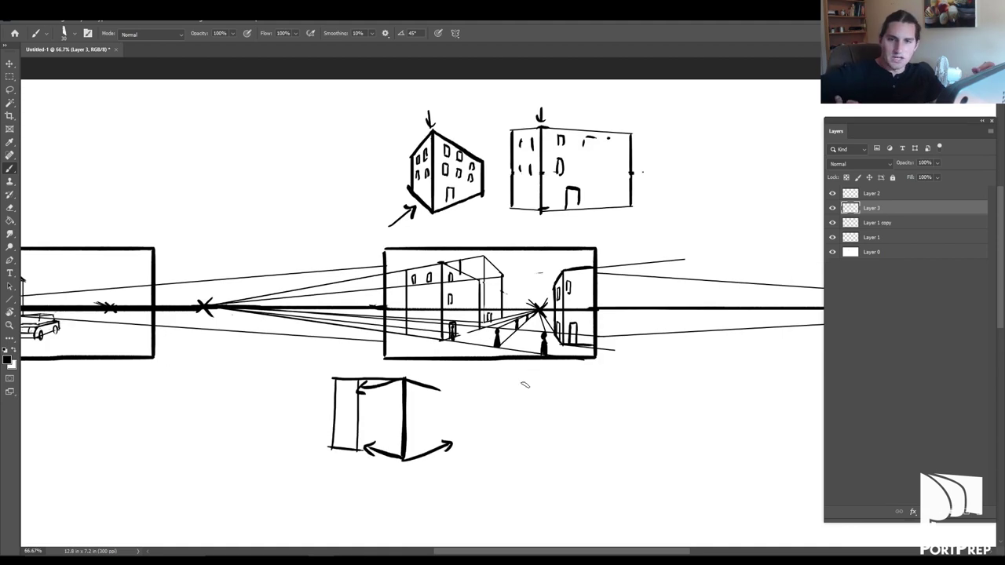
drag(707, 340, 529, 394)
scroll(542, 385, left, 5)
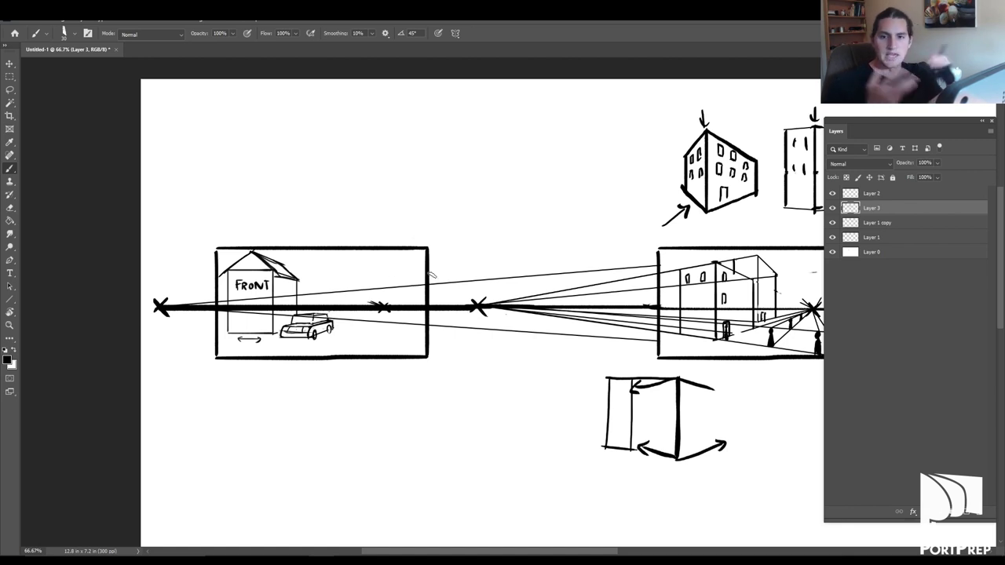
scroll(690, 340, right, 10)
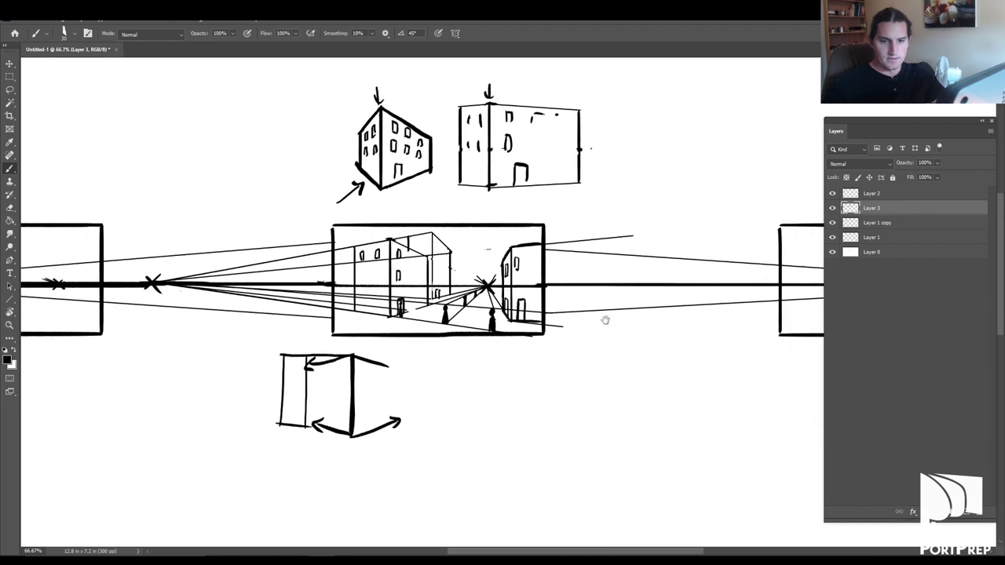
Step: Delete the old horizon line, right vanishing point and guide lines running through the empty third frame on Layer 3
scroll(707, 322, right, 5)
scroll(662, 339, up, 2)
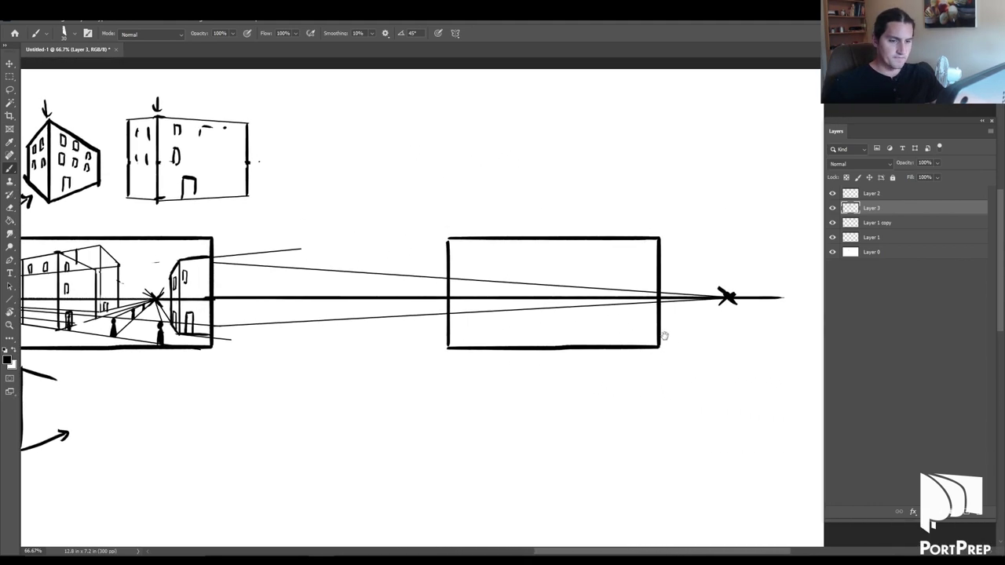
scroll(678, 355, up, 1)
scroll(709, 316, right, 1)
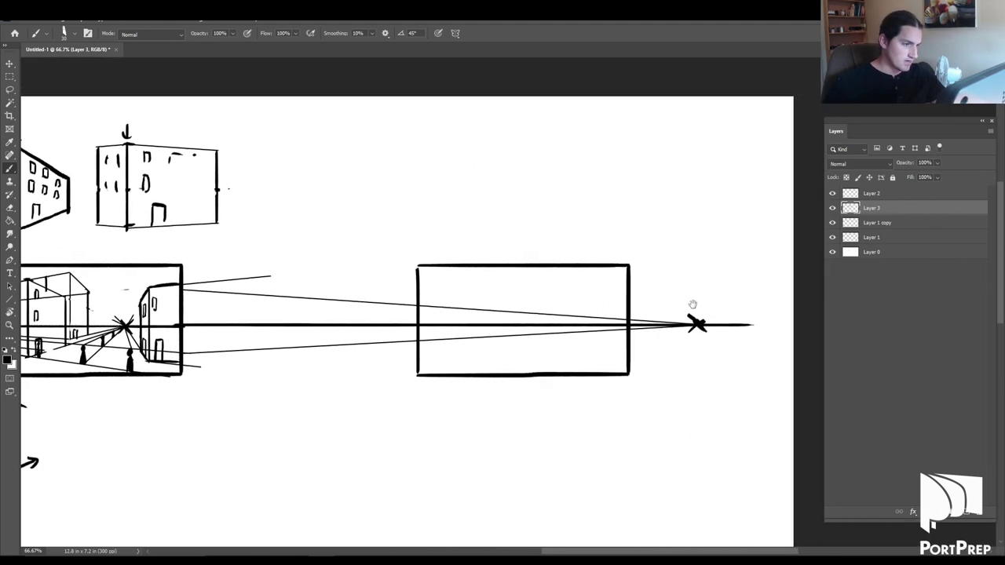
key(v)
mouse_move(696, 329)
mouse_down()
mouse_move(686, 287)
mouse_move(318, 222)
mouse_move(516, 456)
mouse_move(782, 318)
mouse_up()
key(ctrl+z)
key(l)
key(Delete)
key(ctrl+d)
Step: On Layer 1, draw a horizon line through the empty third frame and mark a vanishing point beyond each side of it
click(872, 197)
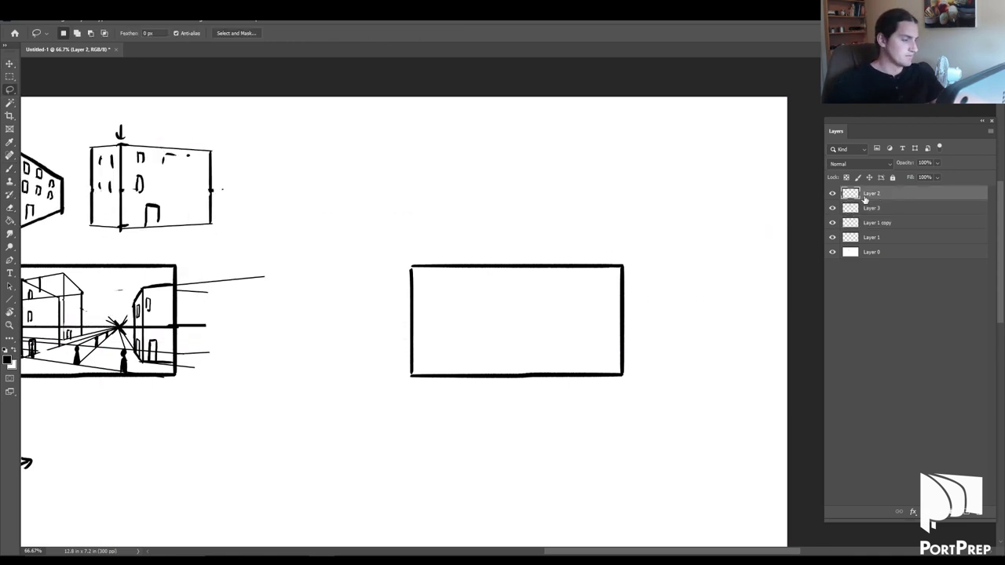
click(878, 237)
key(b)
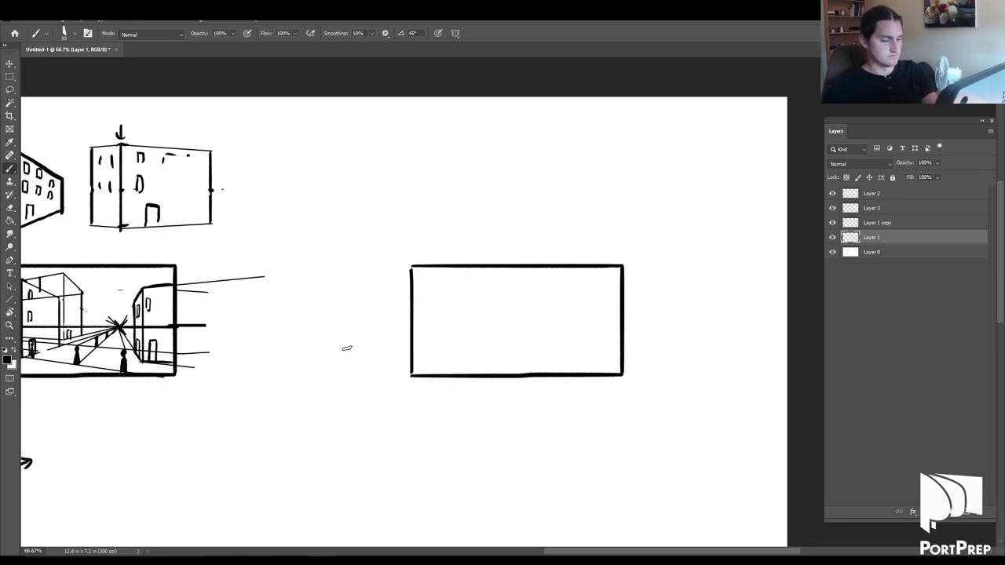
drag(246, 325, 729, 324)
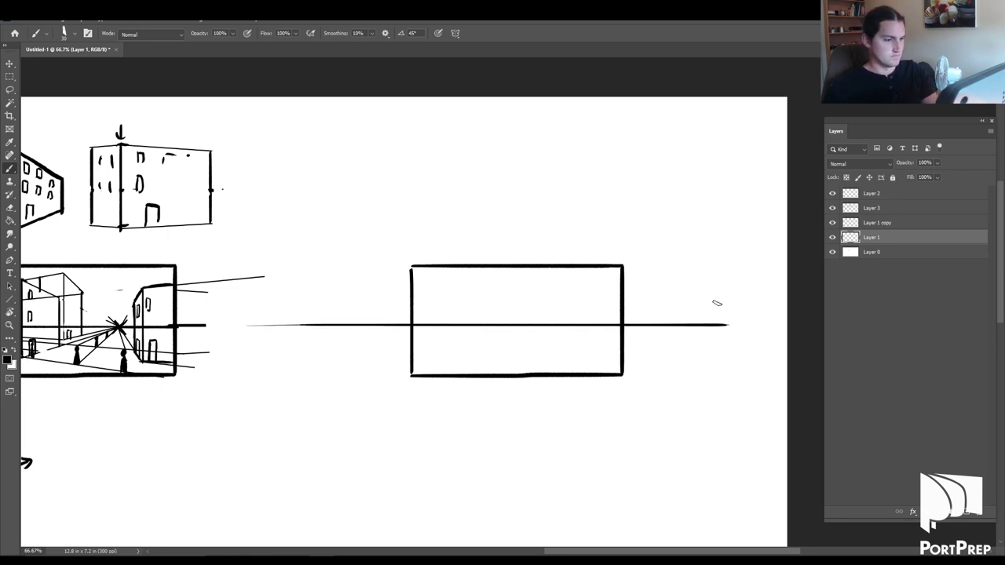
drag(254, 320, 262, 330)
drag(262, 321, 255, 330)
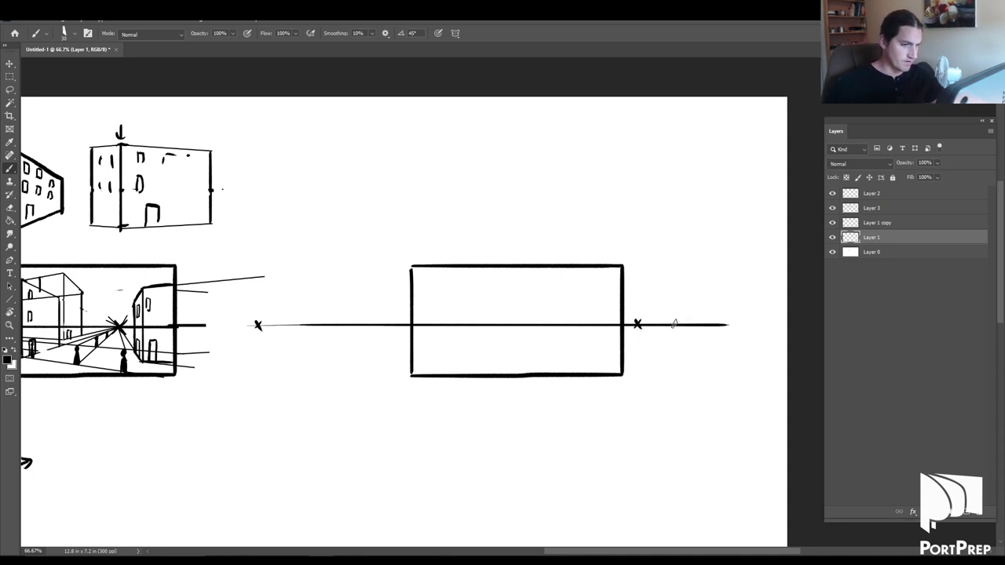
Step: Draw a long vertical line through the third frame and mark a third vanishing point with an X at its lower end
drag(663, 370, 649, 336)
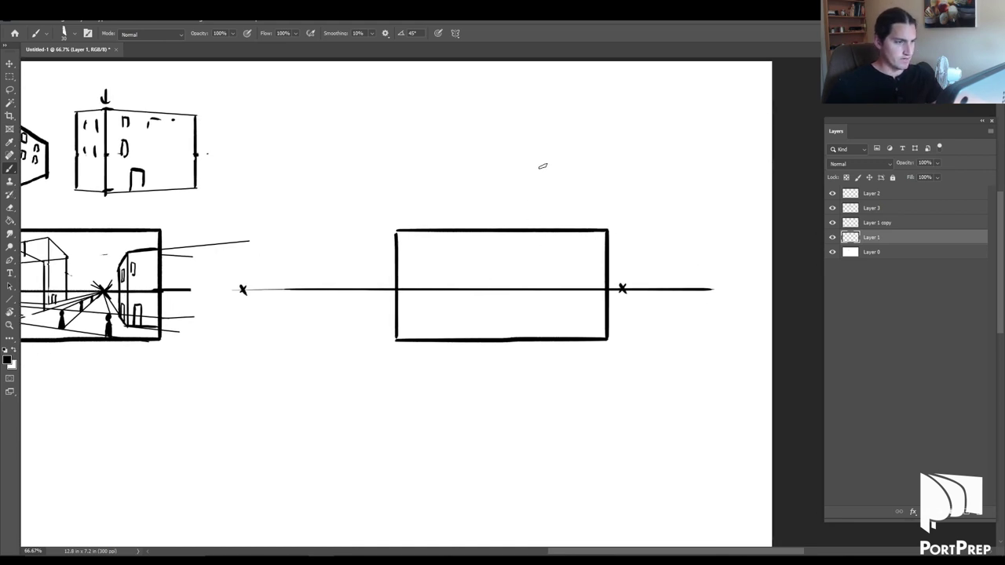
drag(541, 111, 549, 524)
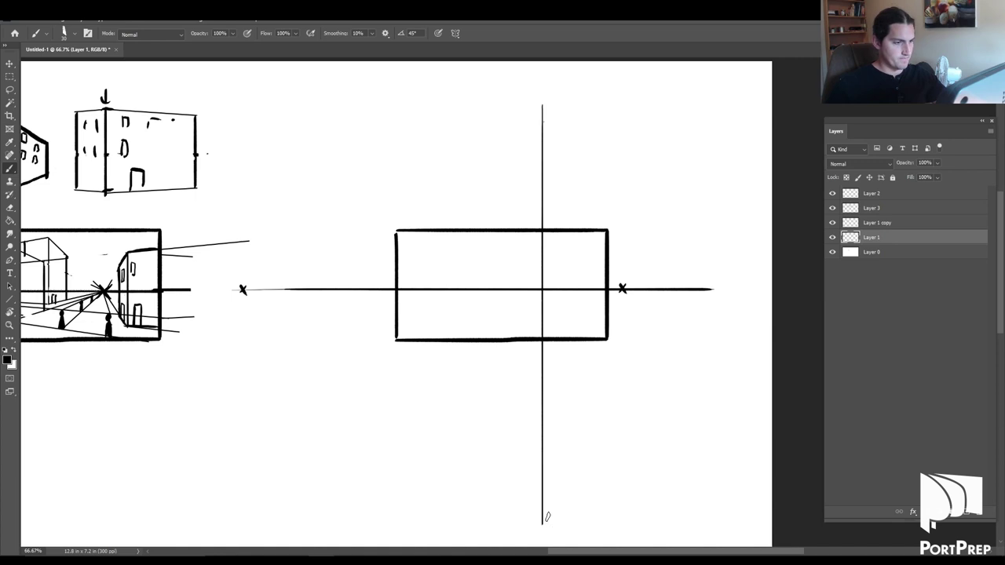
drag(587, 379, 576, 334)
drag(528, 462, 527, 502)
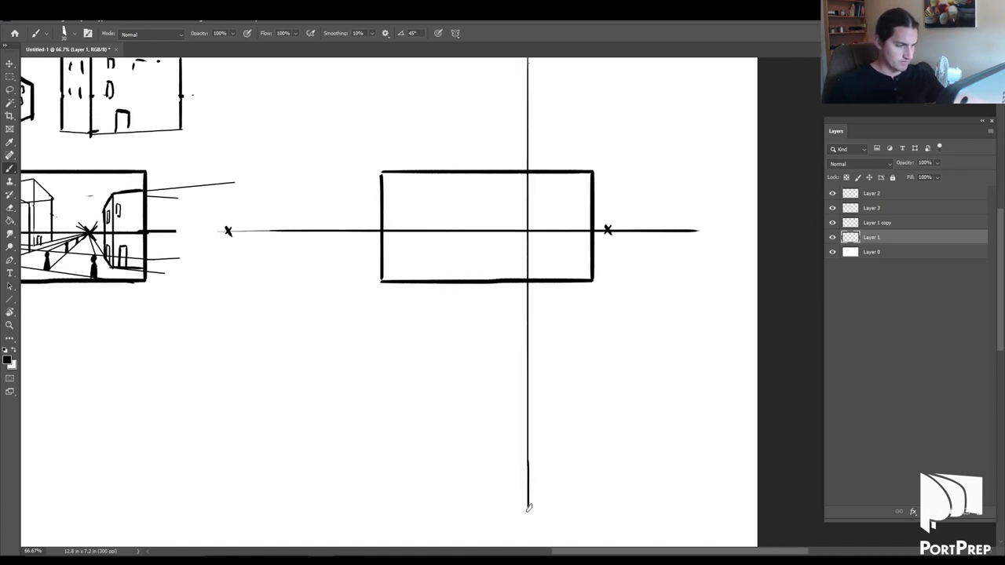
drag(524, 505, 531, 511)
drag(531, 504, 524, 511)
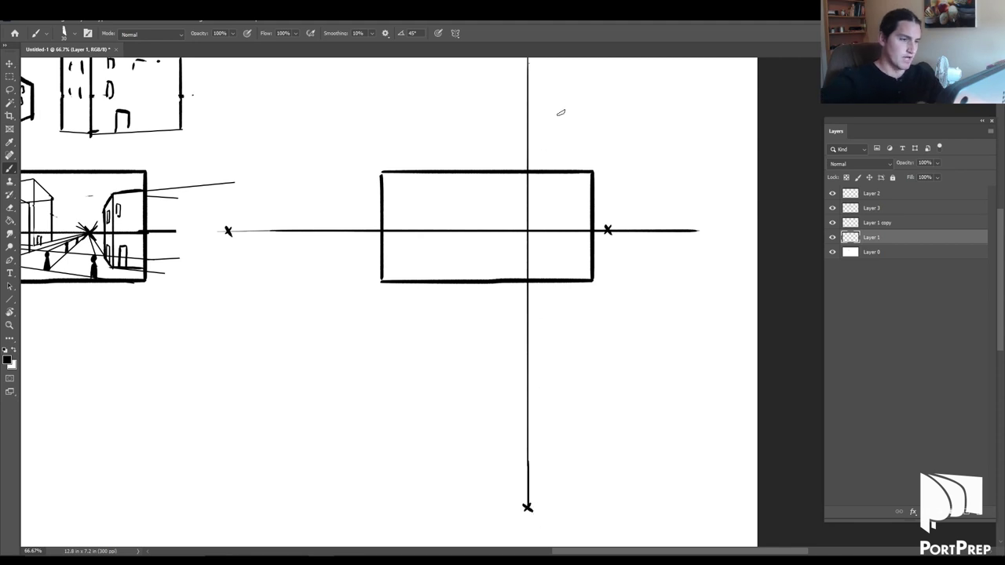
drag(583, 292, 565, 319)
key(u)
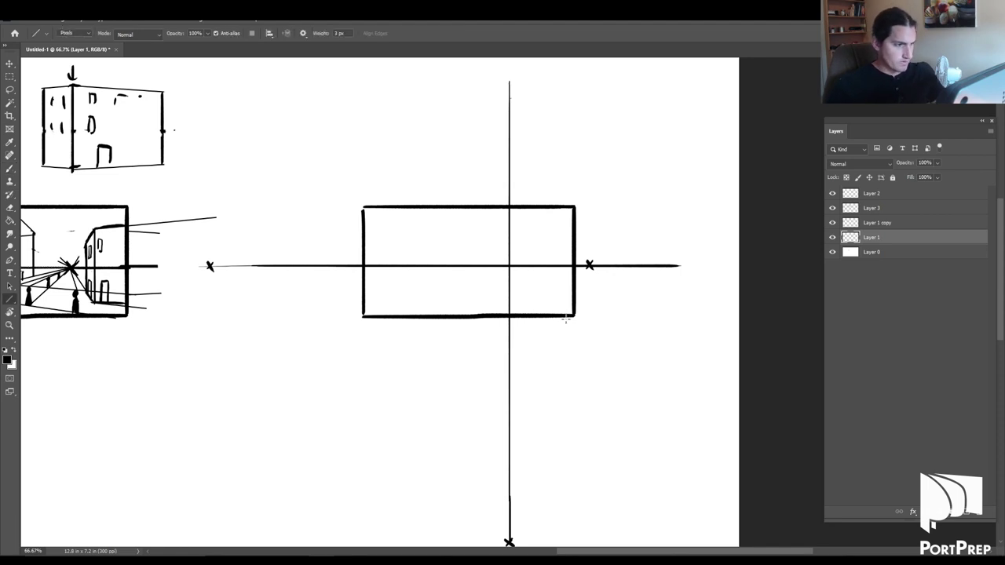
drag(547, 274, 577, 288)
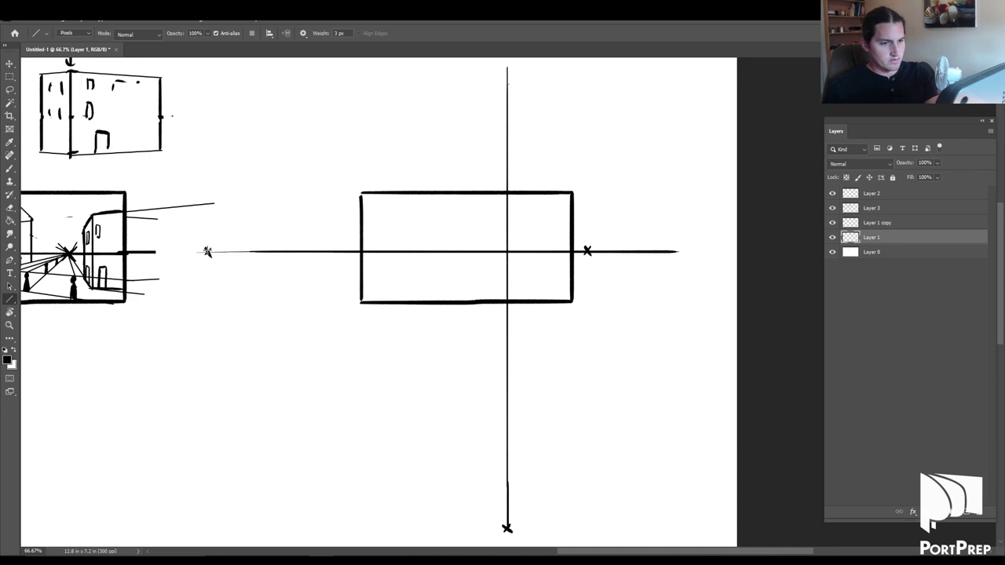
drag(307, 308, 477, 301)
key(b)
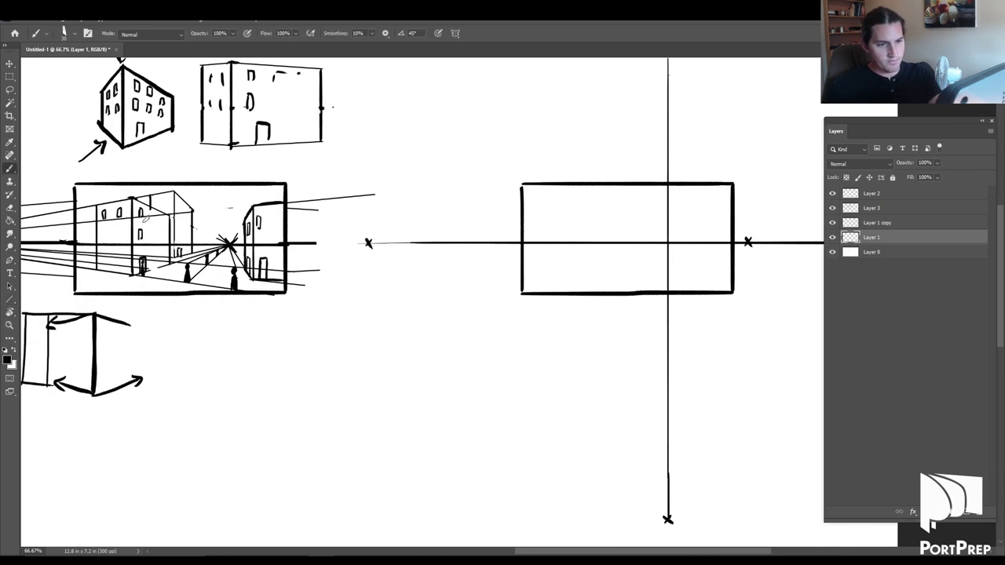
drag(393, 288, 392, 390)
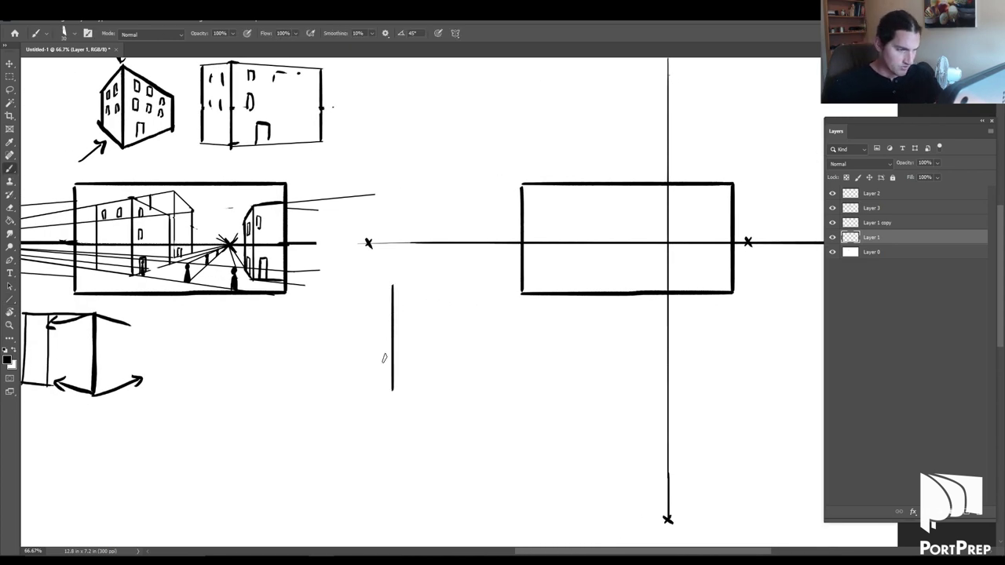
key(ctrl+z)
mouse_move(409, 292)
mouse_down()
mouse_move(400, 377)
mouse_move(409, 400)
mouse_up()
key(ctrl+z)
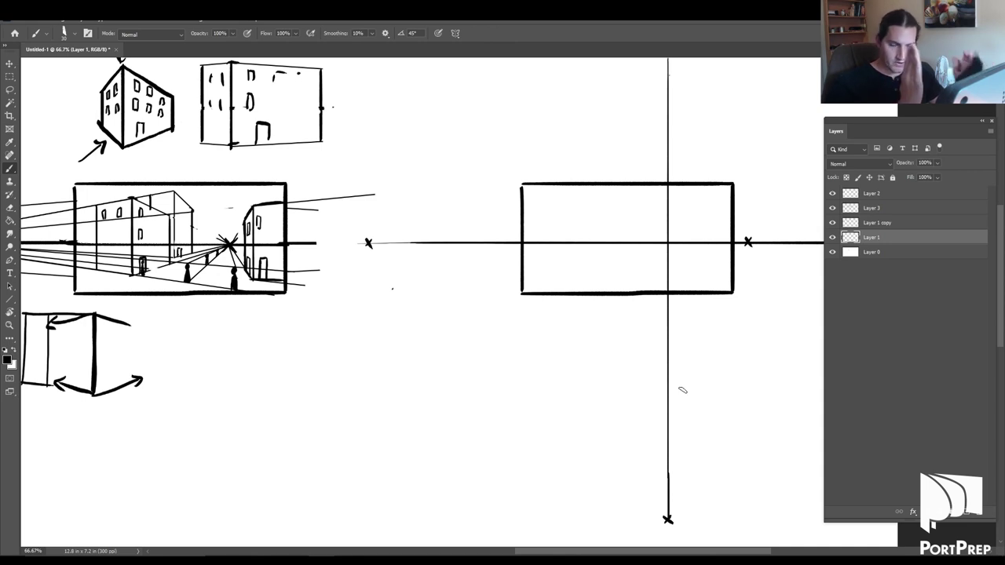
Step: Draw a slanted line from the lower vanishing point through the third frame, then erase its upper end and a gap near the frame's bottom edge
drag(712, 307, 623, 302)
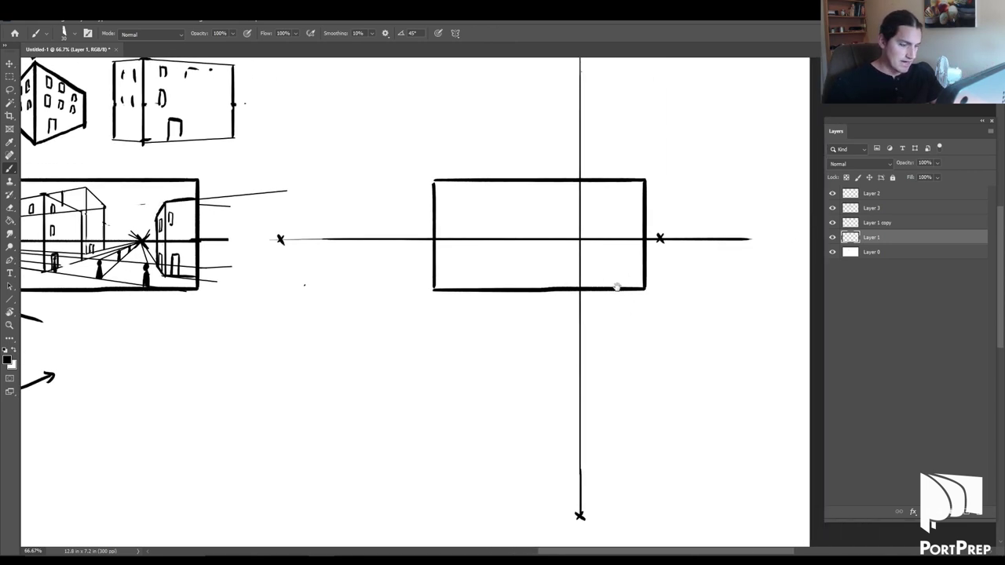
key(u)
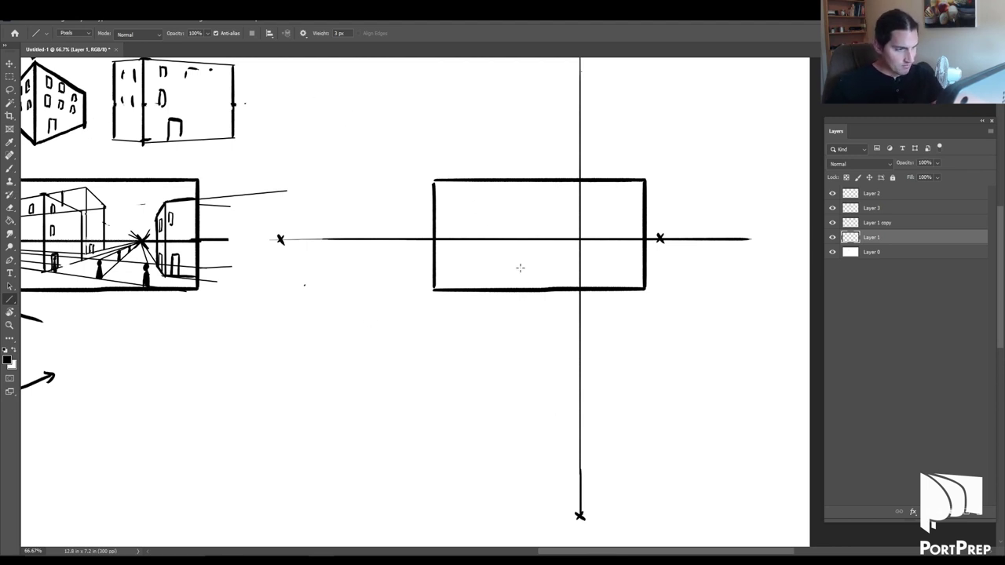
mouse_move(579, 516)
mouse_down()
mouse_move(511, 184)
mouse_move(513, 145)
mouse_up()
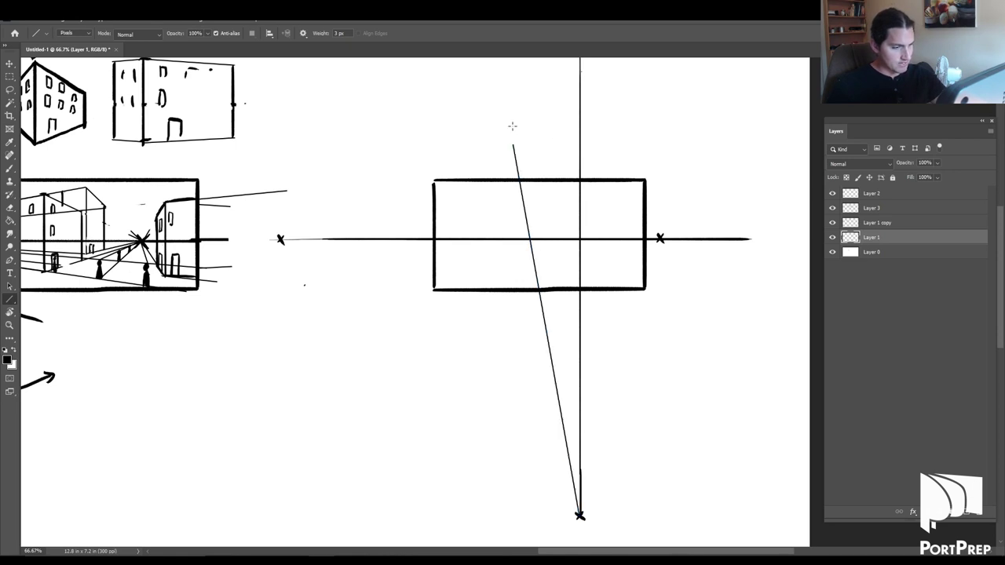
key(b)
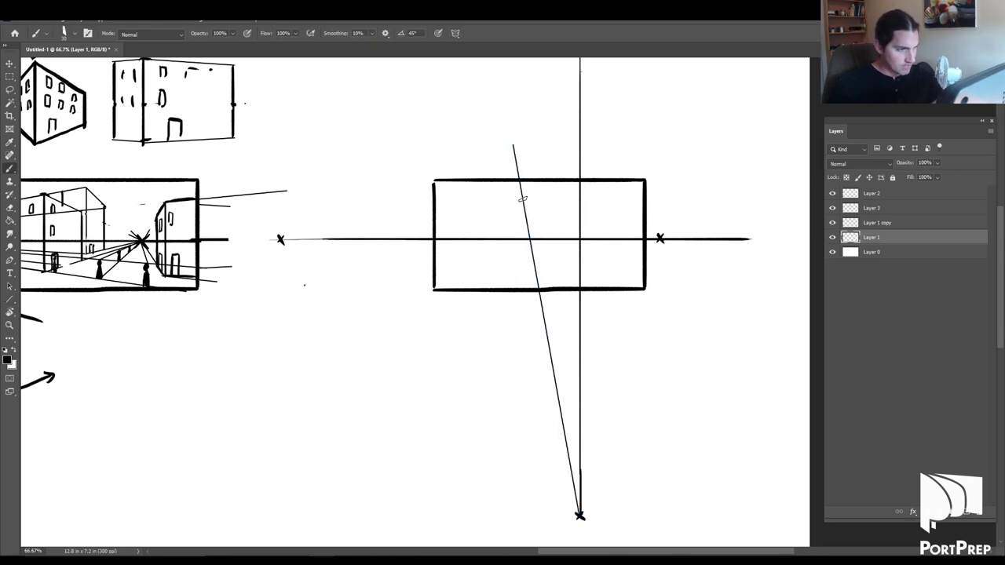
key(e)
drag(514, 144, 522, 189)
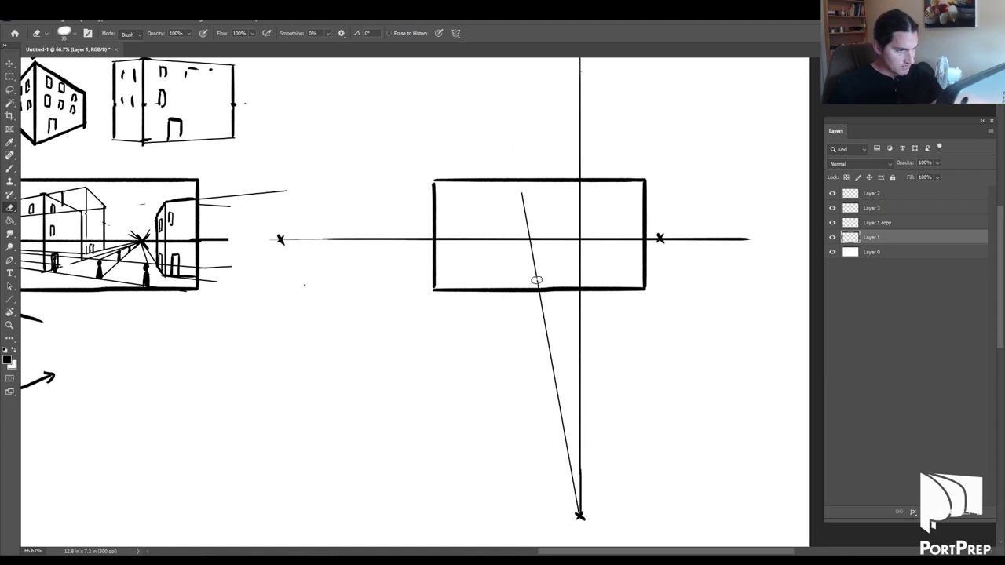
drag(537, 278, 540, 292)
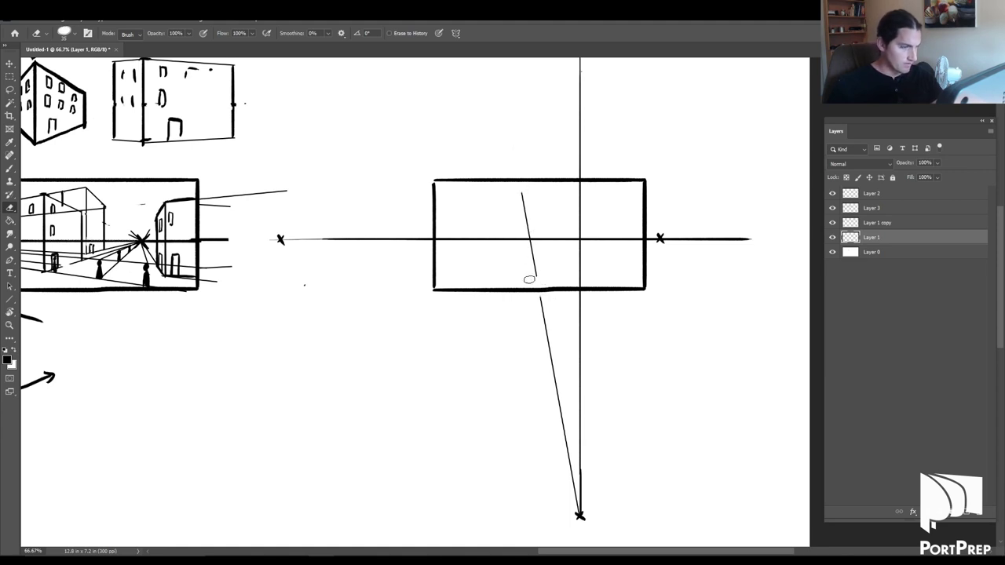
Step: Draw one arrow pointing at the lower vanishing point and another at the top corner of the front building in the two-point frame
key(b)
drag(550, 504, 564, 512)
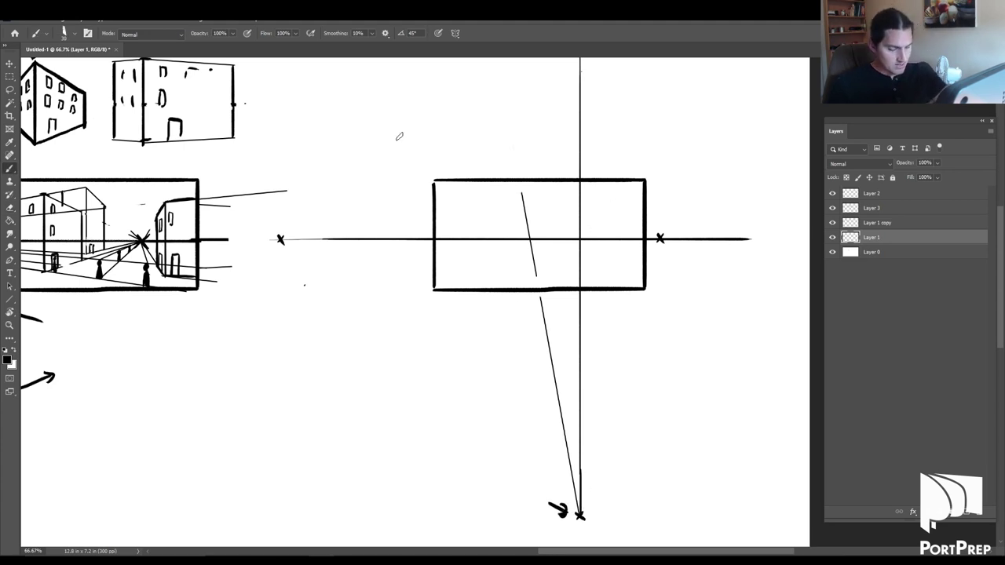
key(u)
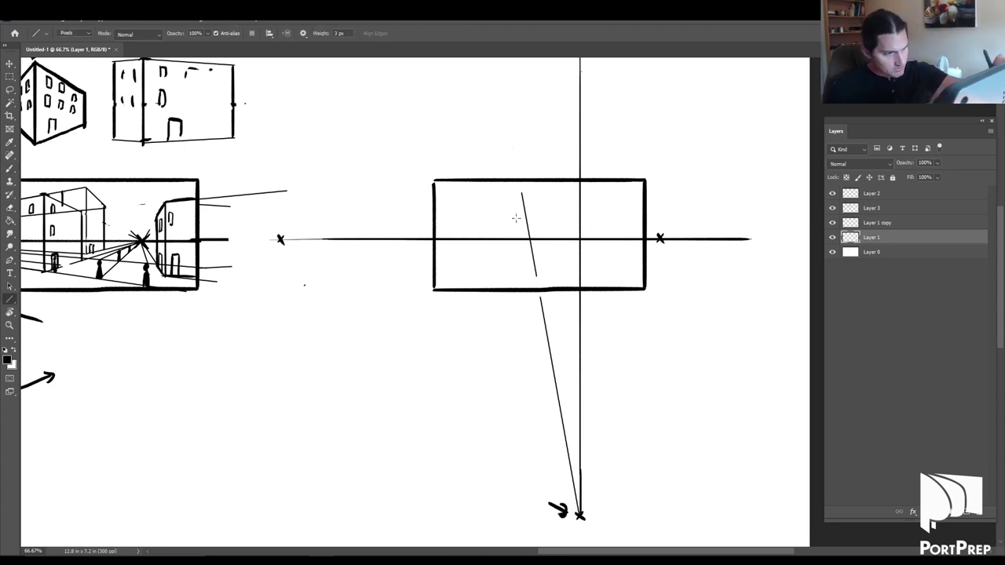
drag(516, 218, 620, 225)
key(b)
drag(135, 168, 146, 196)
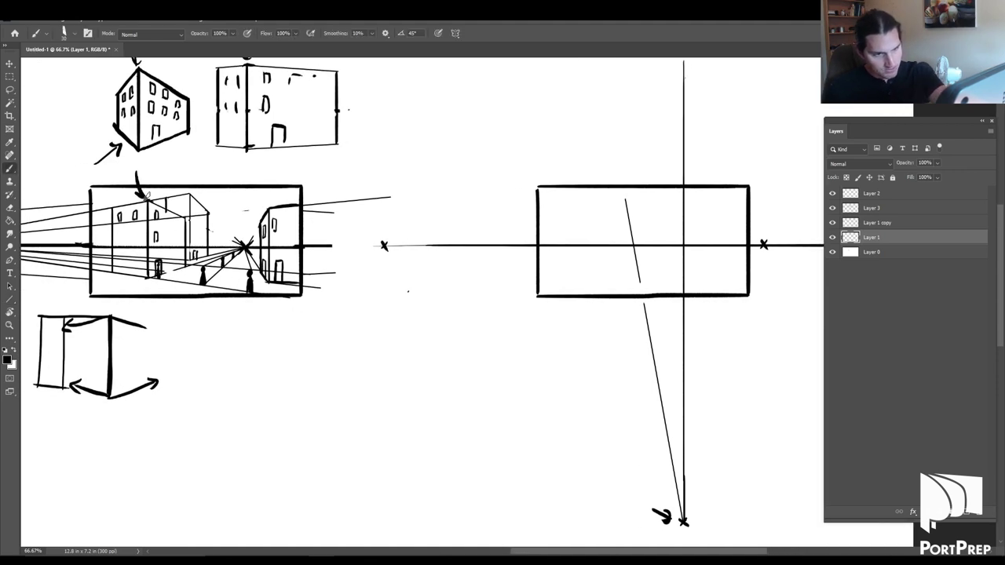
Step: Connect the top and bottom of the slanted corner edge to the left and right vanishing points with straight lines
drag(688, 303, 591, 330)
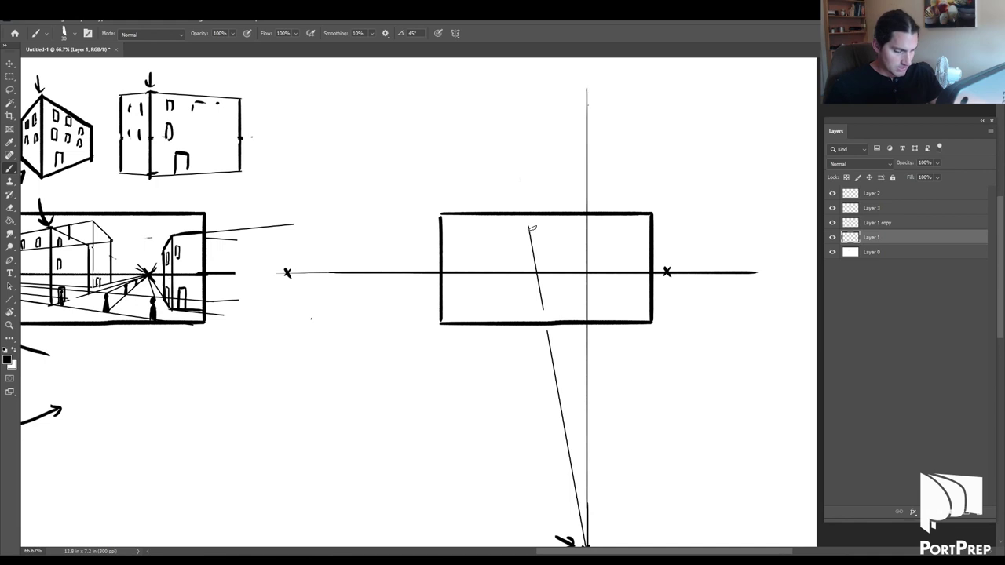
key(u)
drag(529, 227, 287, 271)
drag(543, 306, 287, 271)
drag(528, 227, 677, 269)
drag(667, 272, 667, 272)
drag(544, 310, 667, 272)
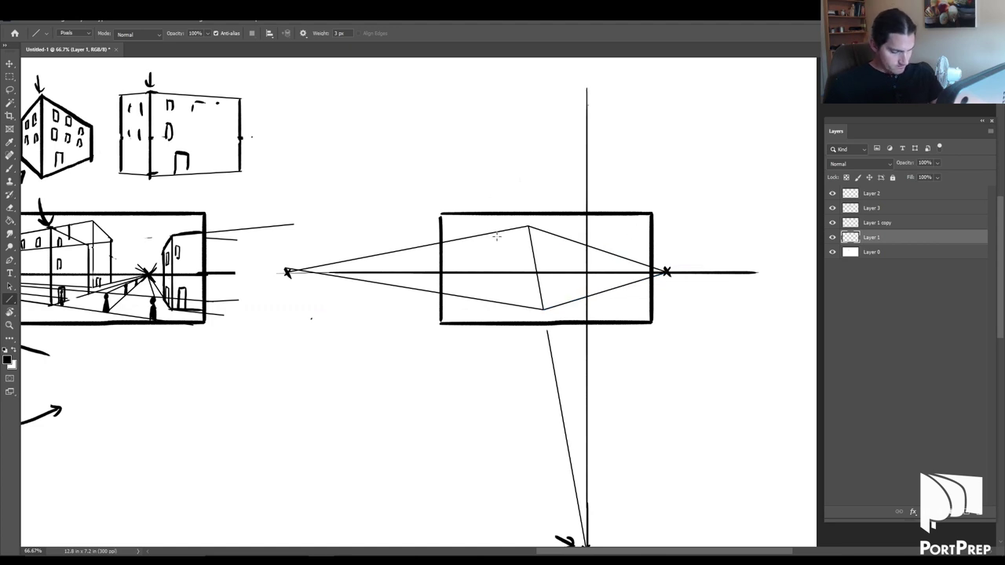
drag(591, 268, 575, 250)
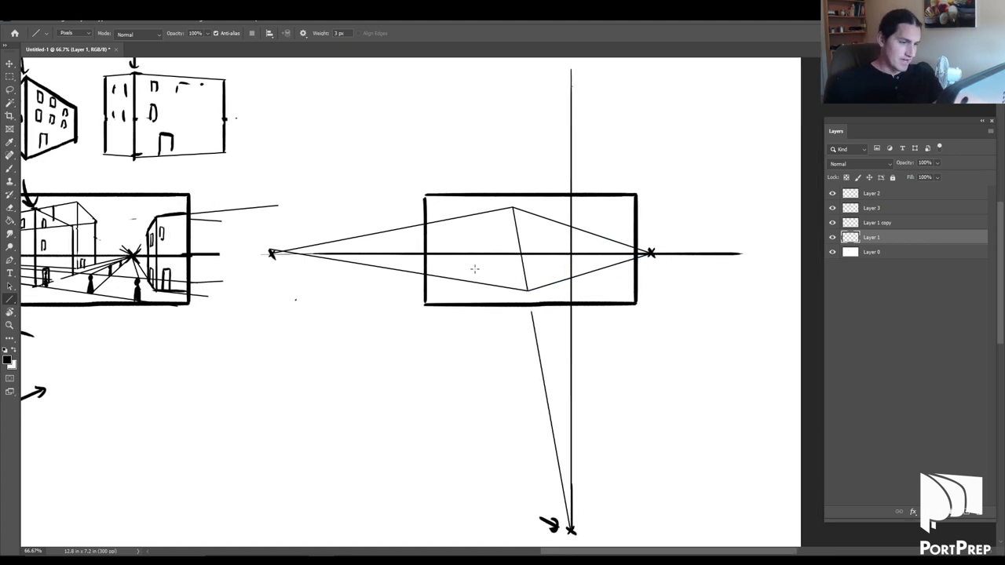
key(b)
drag(473, 214, 476, 275)
key(ctrl+z)
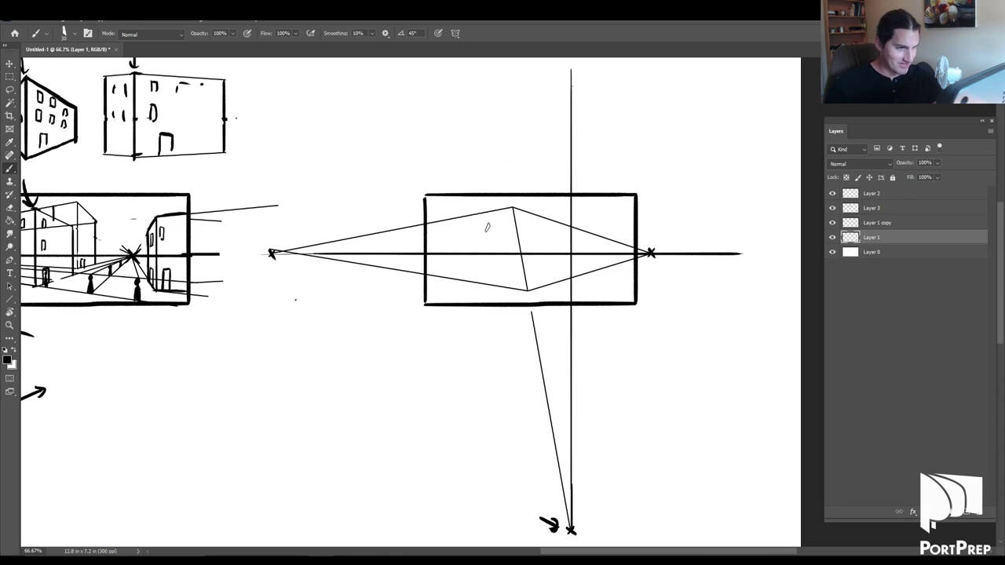
Step: Draw straight lines from the lower vanishing point through both building faces to set the outer edges on either side of the corner
key(u)
drag(571, 530, 466, 205)
drag(571, 530, 559, 207)
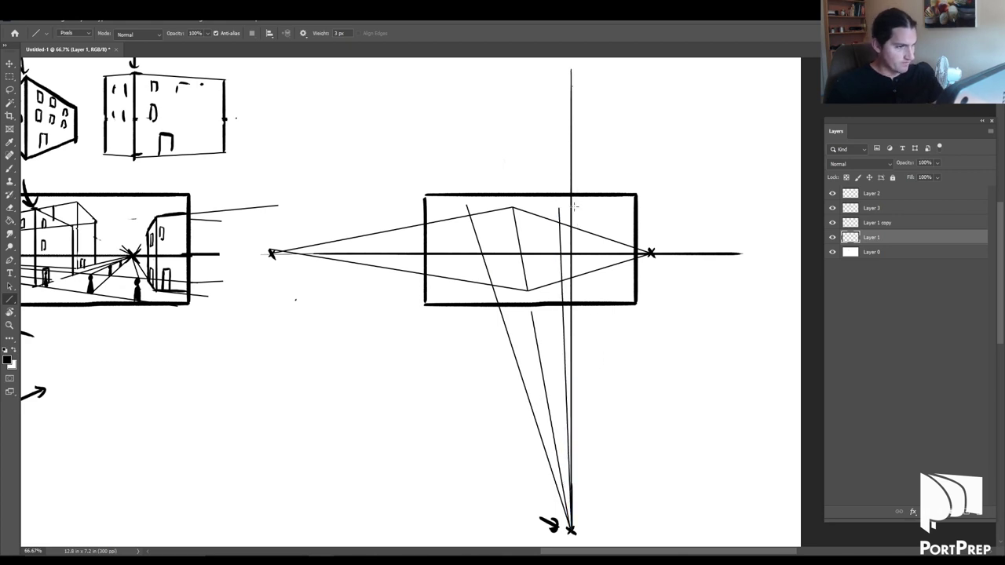
Step: Toggle the visibility of Layer 1 to check which lines it holds
drag(574, 248, 580, 275)
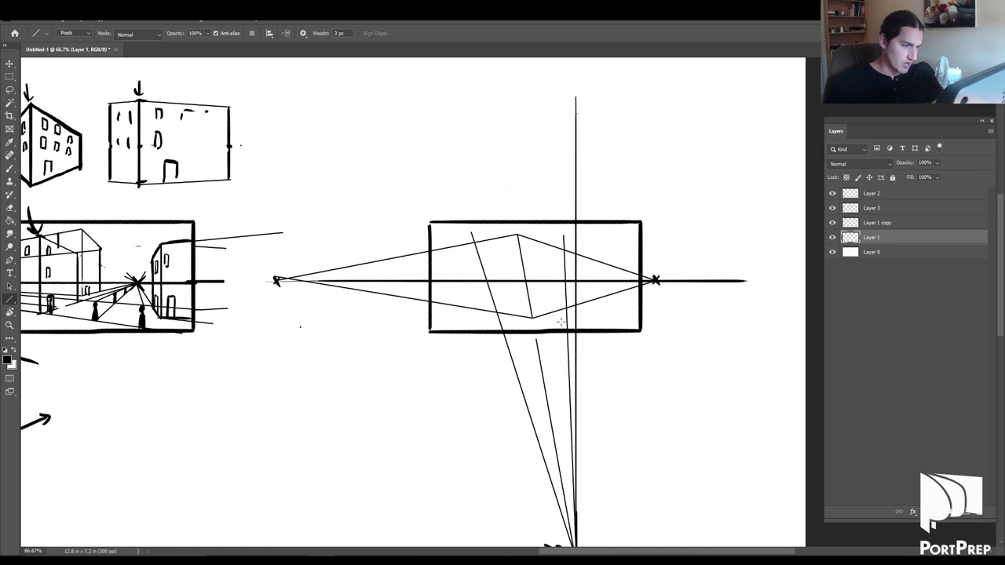
key(b)
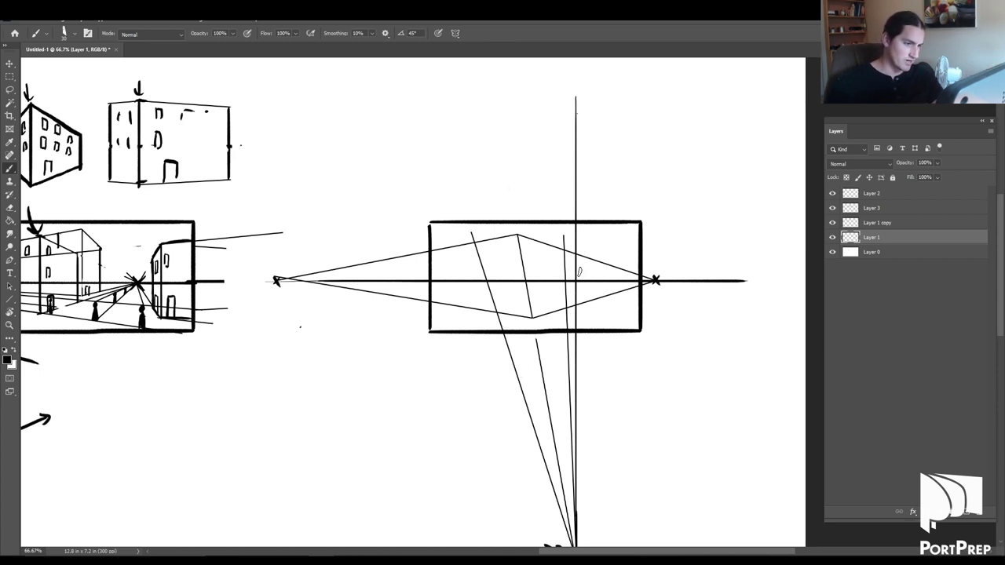
click(834, 237)
click(834, 237)
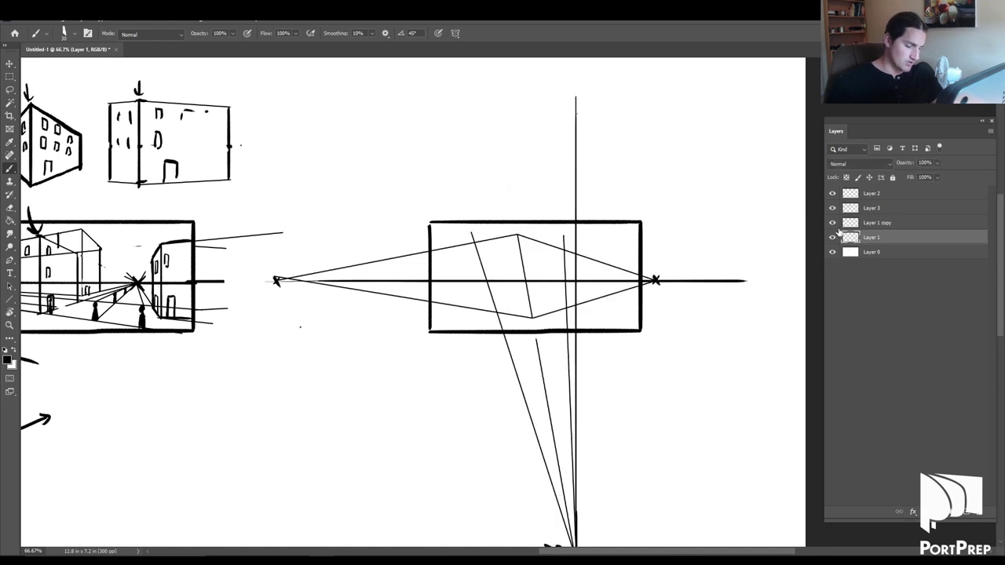
Step: Select the horizon, vanishing points and building lines around the three-point frame on Layer 1 and delete them, leaving the frame empty
key(l)
key(ctrl+minus)
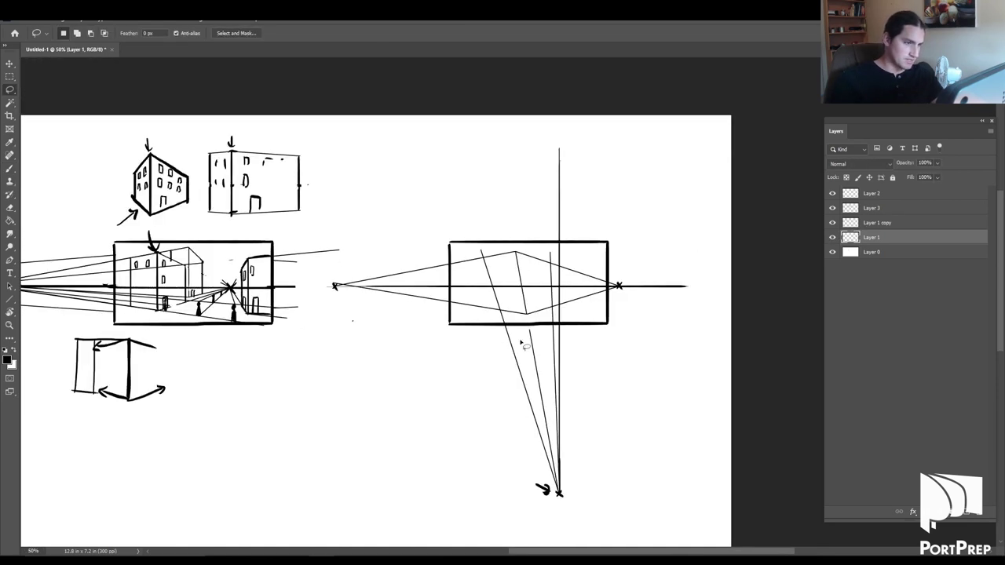
mouse_move(604, 202)
mouse_down()
mouse_move(572, 131)
mouse_move(328, 283)
mouse_move(673, 463)
mouse_move(718, 232)
mouse_up()
key(Delete)
key(ctrl+d)
key(ctrl+plus)
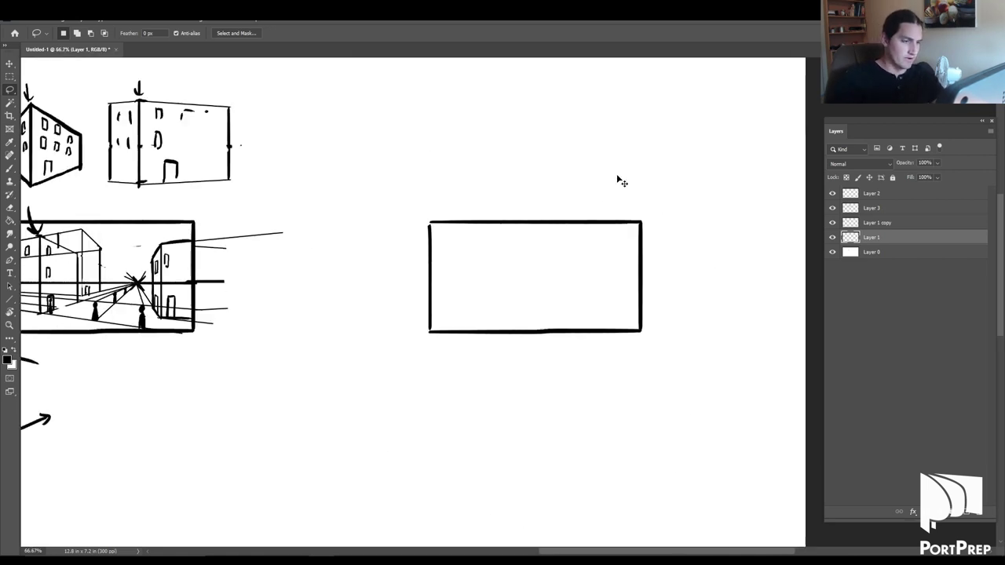
Step: Draw a horizon line below the empty frame with two crossed vanishing points, and a vertical line ending in a third one far below
key(b)
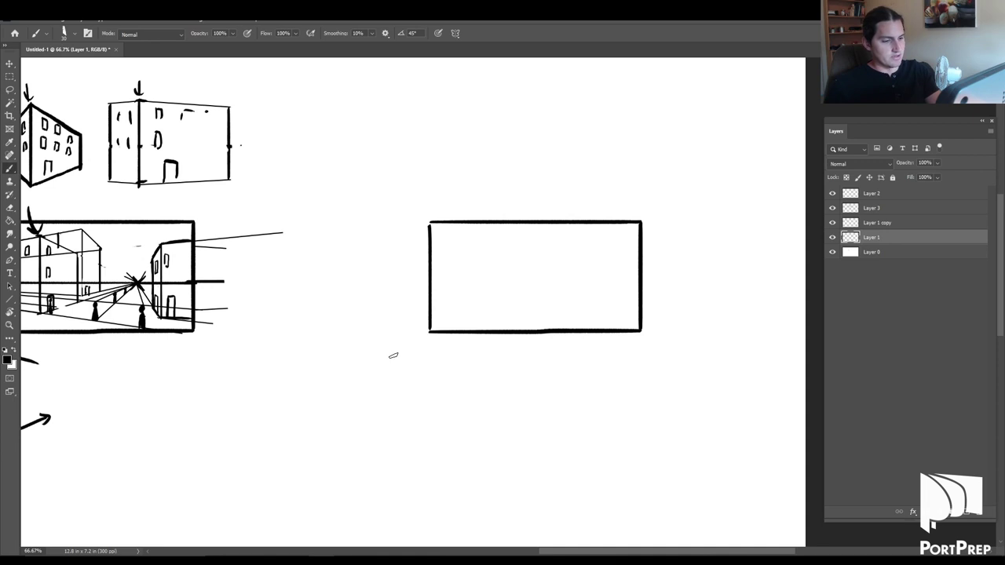
drag(285, 366, 766, 365)
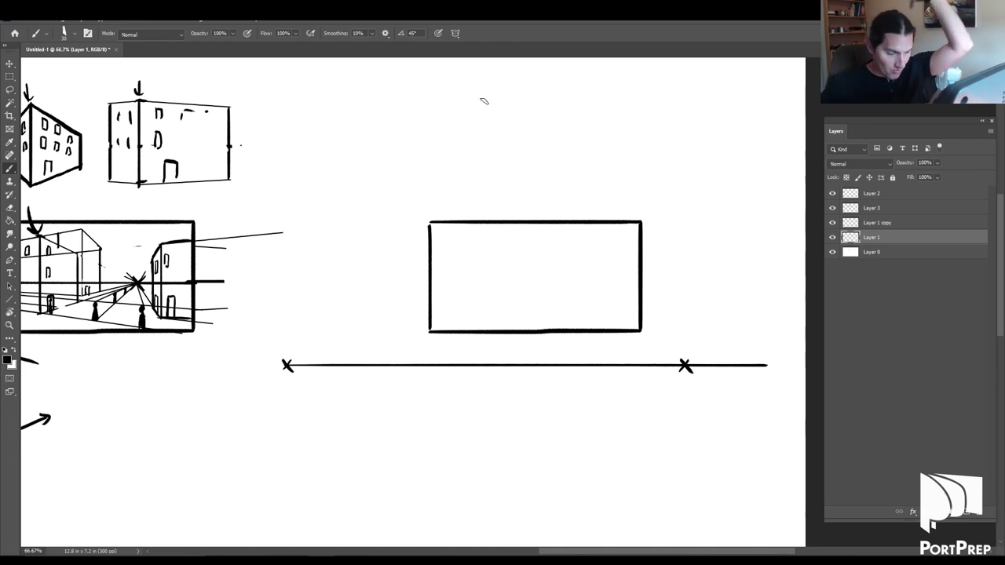
scroll(678, 293, down, 3)
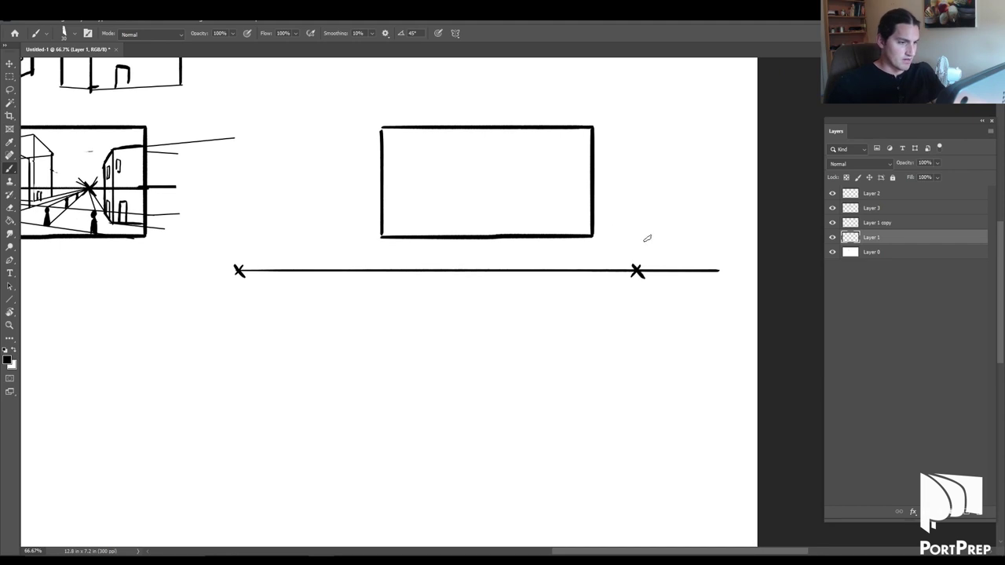
mouse_move(540, 79)
mouse_down()
mouse_move(549, 422)
mouse_move(540, 554)
mouse_up()
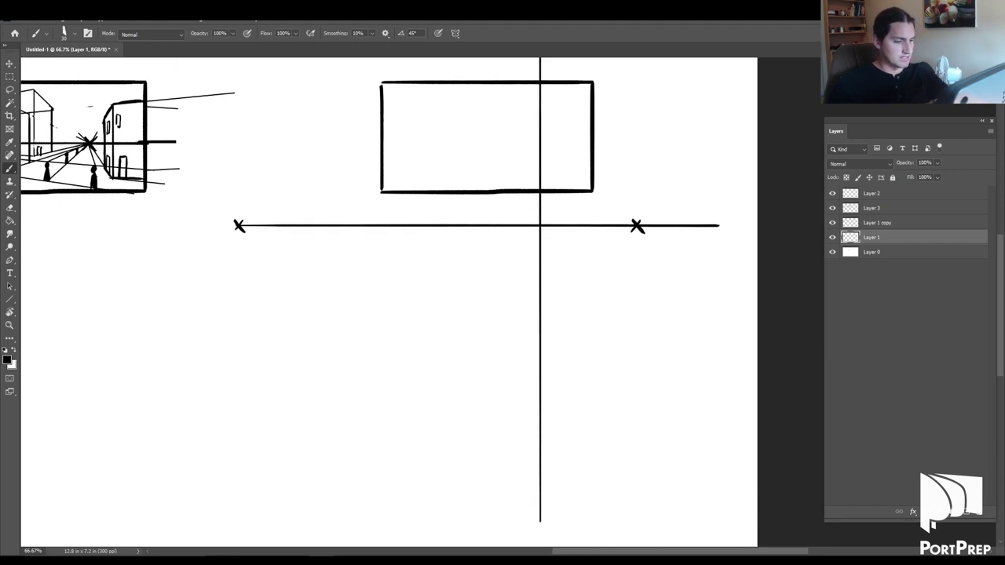
scroll(560, 410, down, 5)
drag(515, 391, 515, 476)
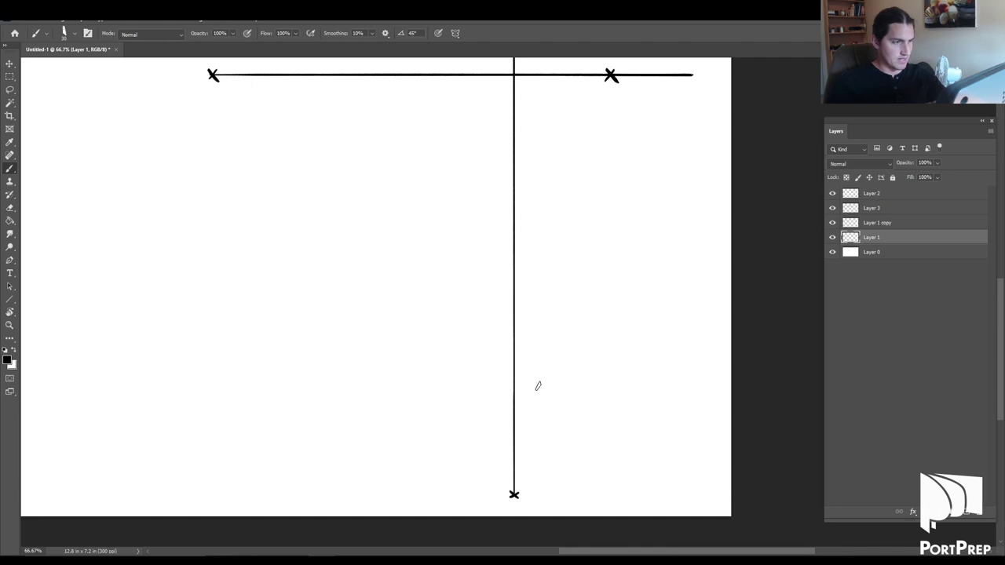
scroll(550, 314, down, 1)
scroll(597, 306, up, 3)
drag(292, 253, 425, 263)
drag(485, 270, 488, 364)
key(ctrl+z)
key(ctrl+z)
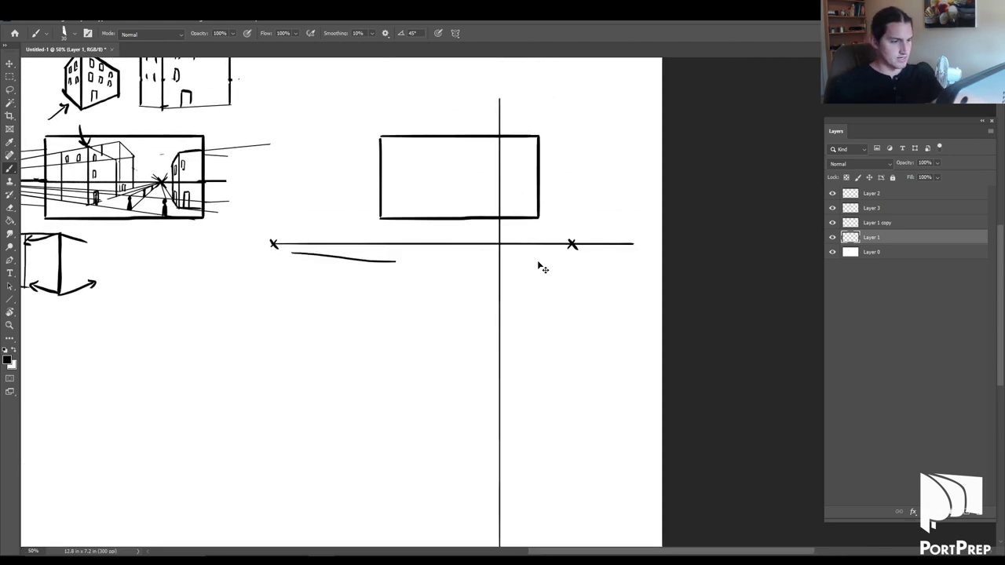
drag(586, 274, 588, 328)
drag(483, 310, 527, 311)
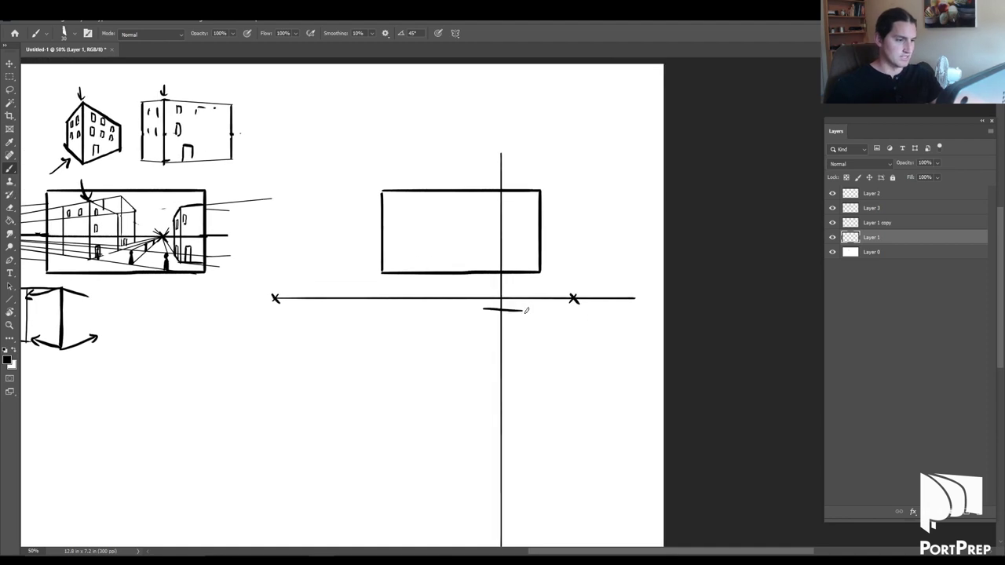
key(ctrl+z)
drag(507, 345, 539, 194)
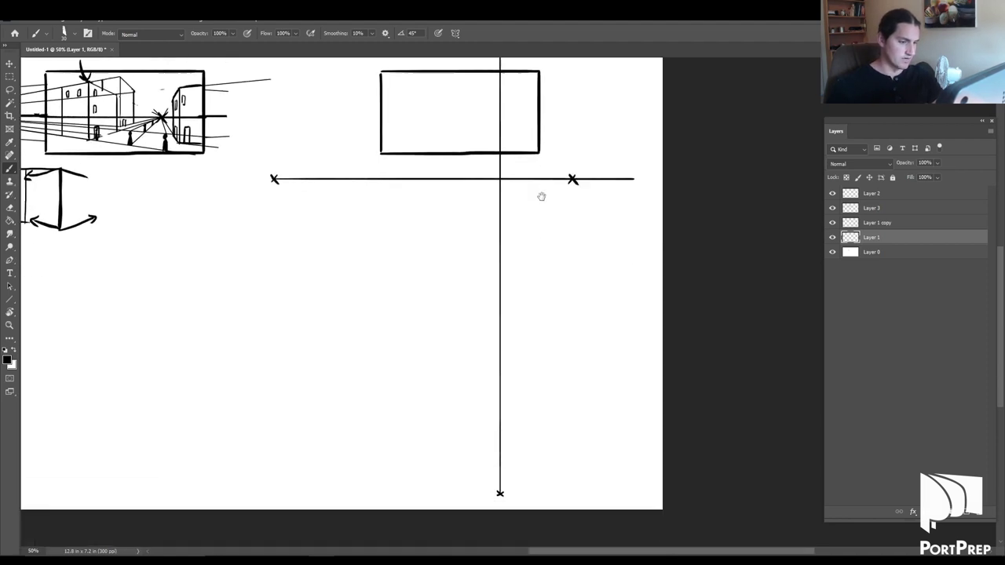
drag(527, 338, 515, 394)
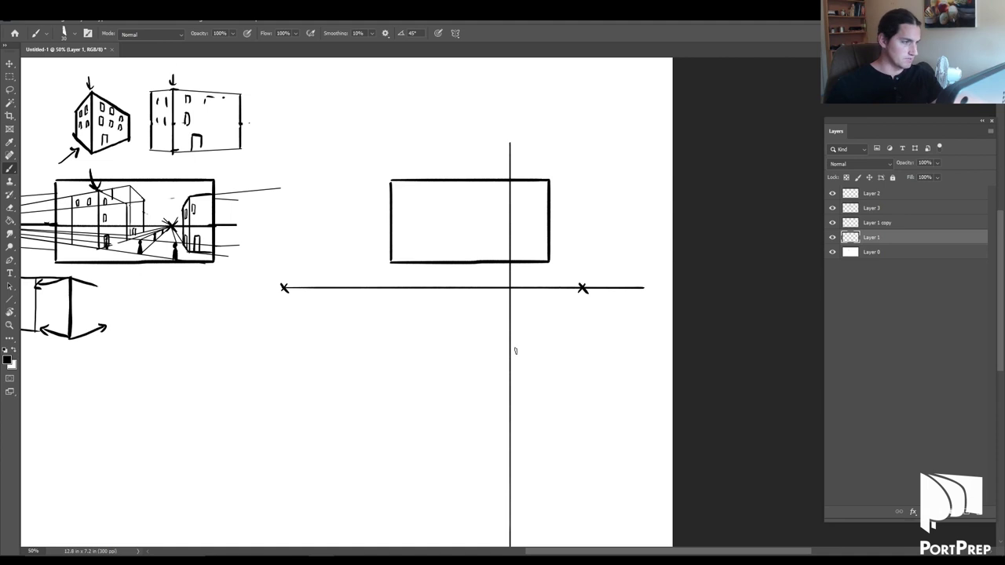
Step: On a new layer, draw the building's corner edge from the lower vanishing point and connect its top and base to both horizon vanishing points
key(ctrl+shift+n)
key(Return)
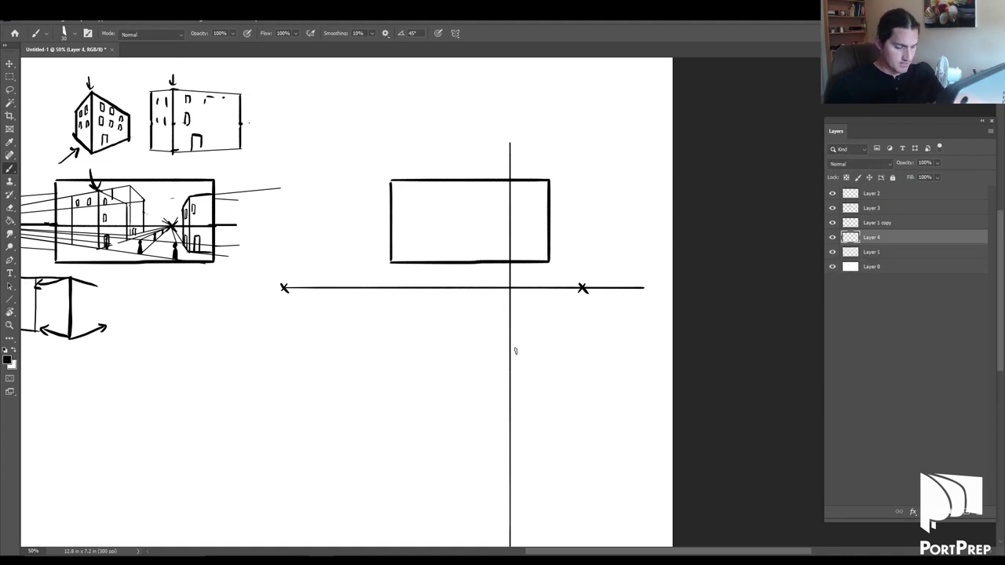
key(u)
mouse_move(541, 328)
mouse_down()
mouse_move(511, 215)
mouse_move(511, 263)
mouse_up()
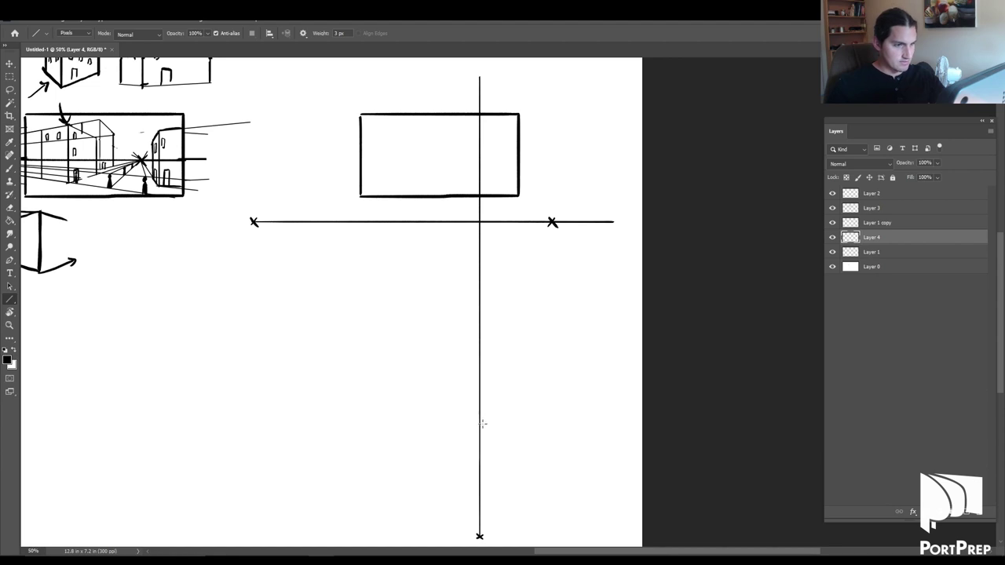
drag(479, 535, 495, 184)
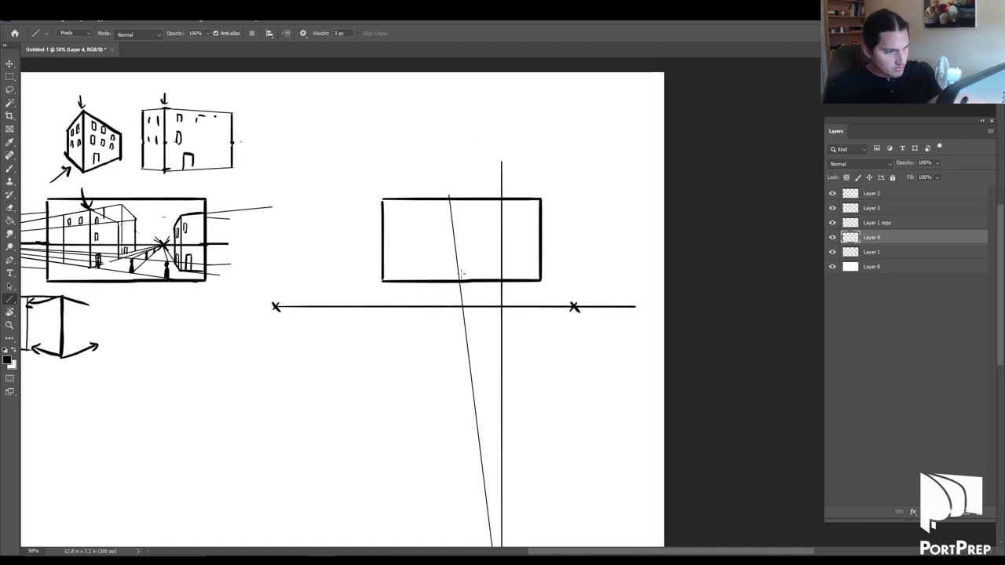
drag(459, 273, 276, 306)
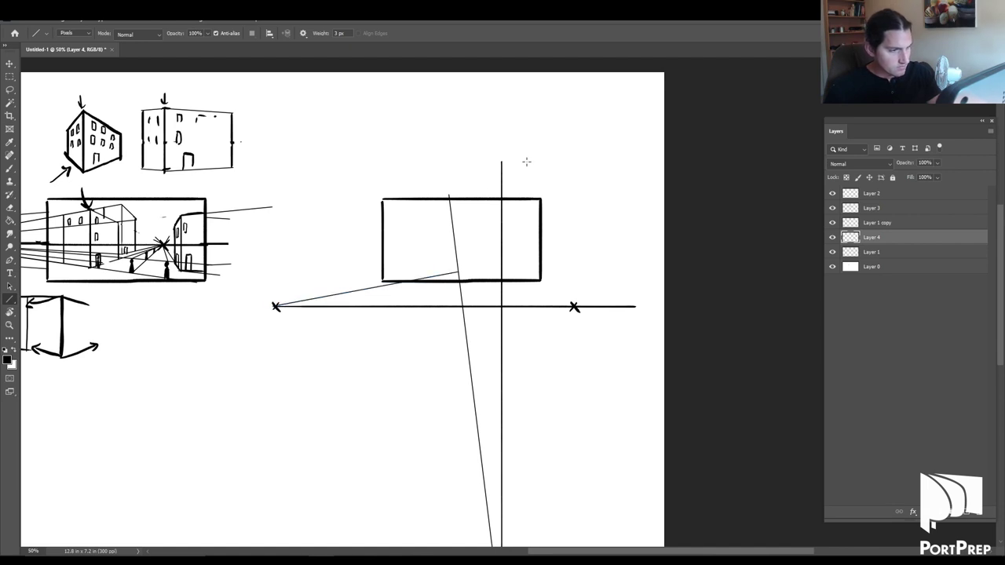
drag(461, 273, 574, 306)
drag(450, 204, 574, 306)
drag(450, 202, 275, 305)
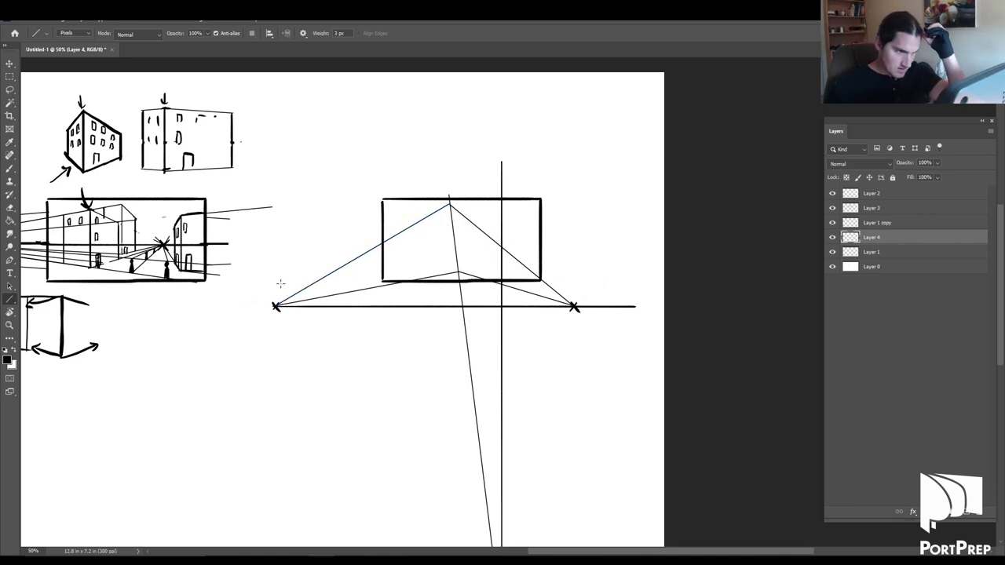
Step: Draw straight lines from both upper building edges down to the lower vanishing point to set the outer vertical edges
scroll(280, 284, down, 3)
drag(404, 132, 486, 529)
drag(463, 136, 487, 529)
drag(471, 143, 487, 529)
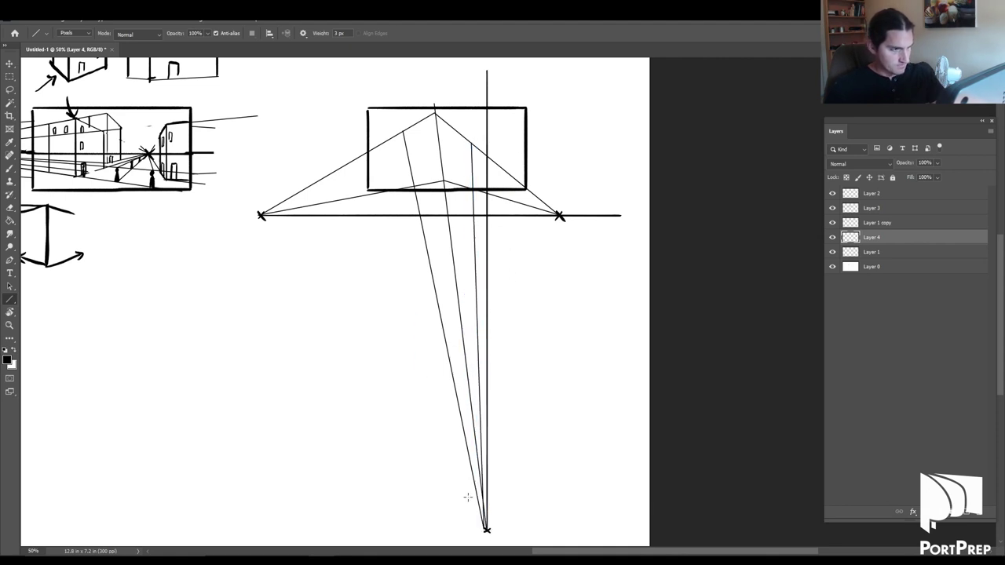
Step: Sketch a small door at the base of the building's right face and trace strokes along its converging vertical edges
scroll(475, 440, up, 5)
key(b)
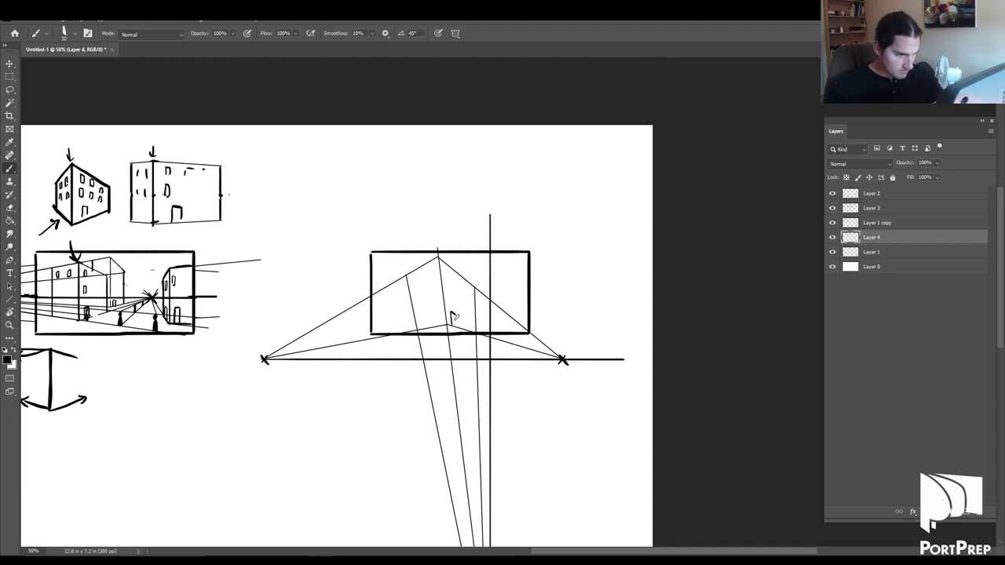
drag(406, 288, 413, 322)
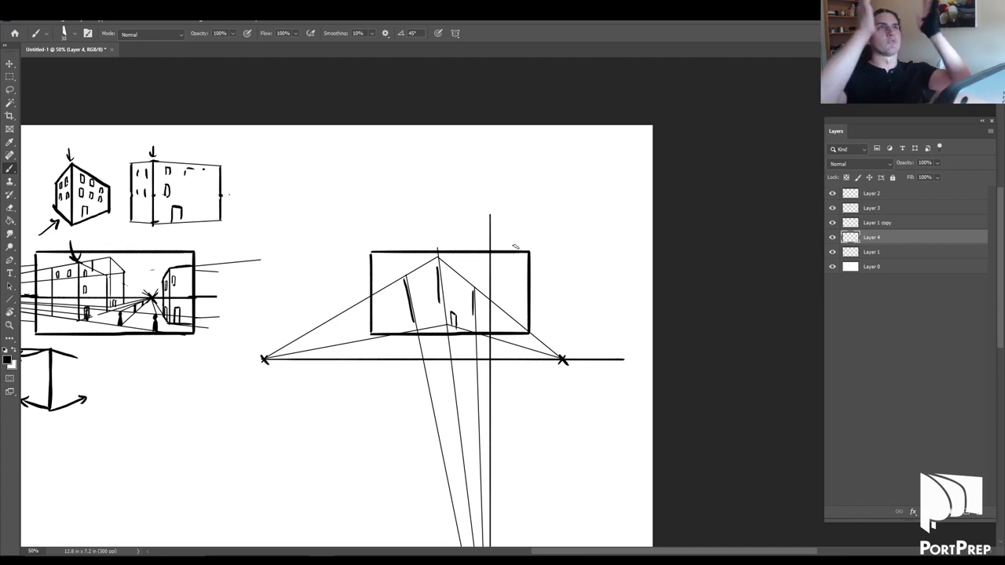
Step: Undo the edge strokes, the door, the building lines, the new layer and the cross marking the lower vanishing point
key(ctrl+z)
key(ctrl+z)
key(ctrl+z)
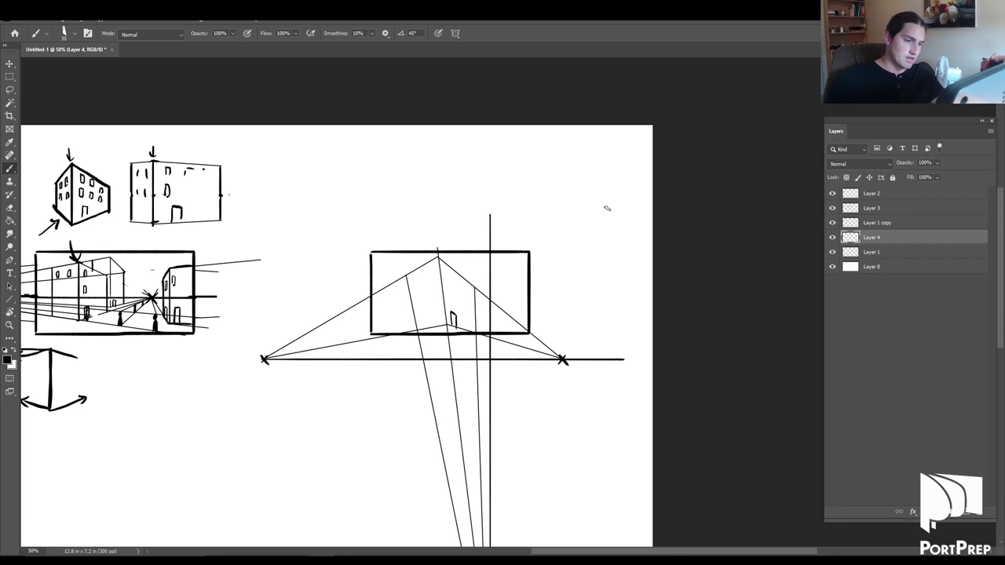
key(ctrl+z)
key(ctrl+z)
key(ctrl+z)
key(ctrl+z)
key(ctrl+z)
key(ctrl+z)
drag(591, 380, 586, 198)
key(ctrl+z)
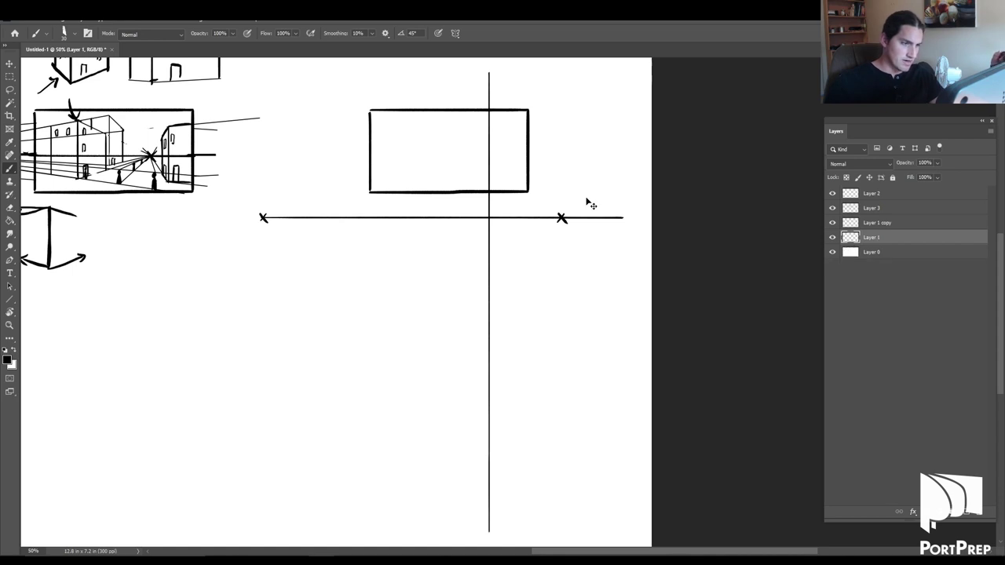
Step: Move the empty frame from Layer 0 to its own layer below the horizon, and mark an upper vanishing point on the extended vertical line
click(880, 253)
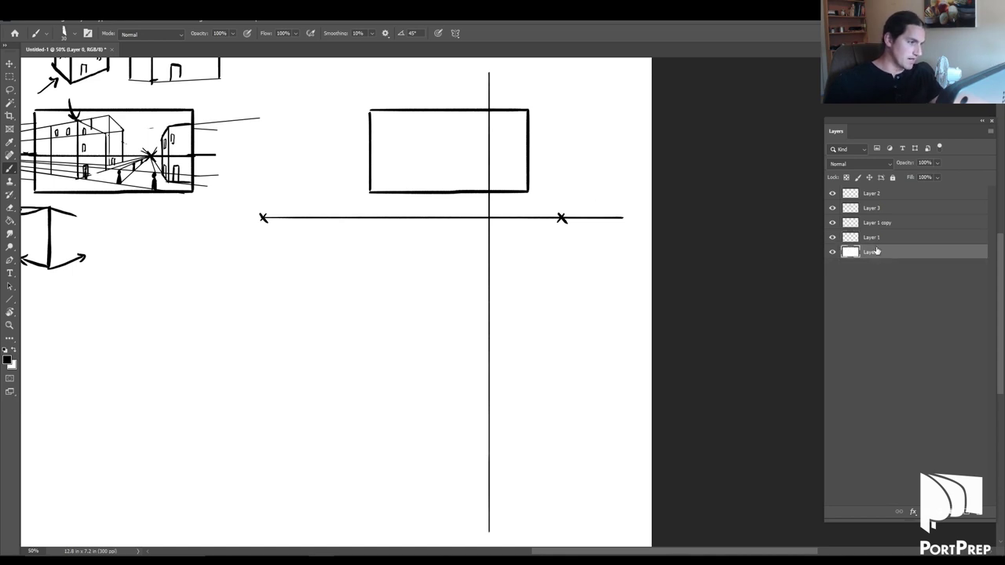
key(m)
key(ctrl+minus)
drag(391, 154, 560, 249)
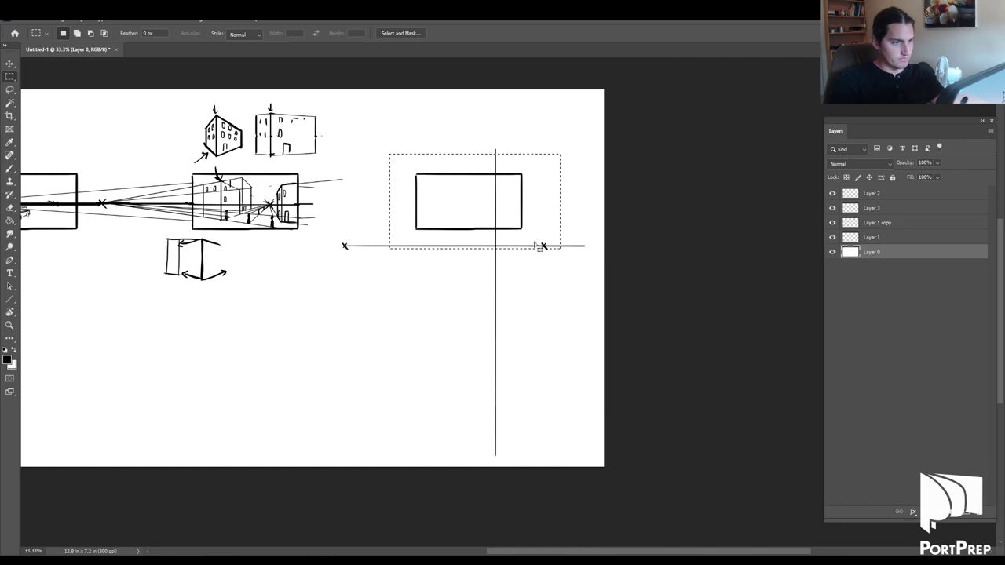
key(v)
drag(496, 212, 495, 366)
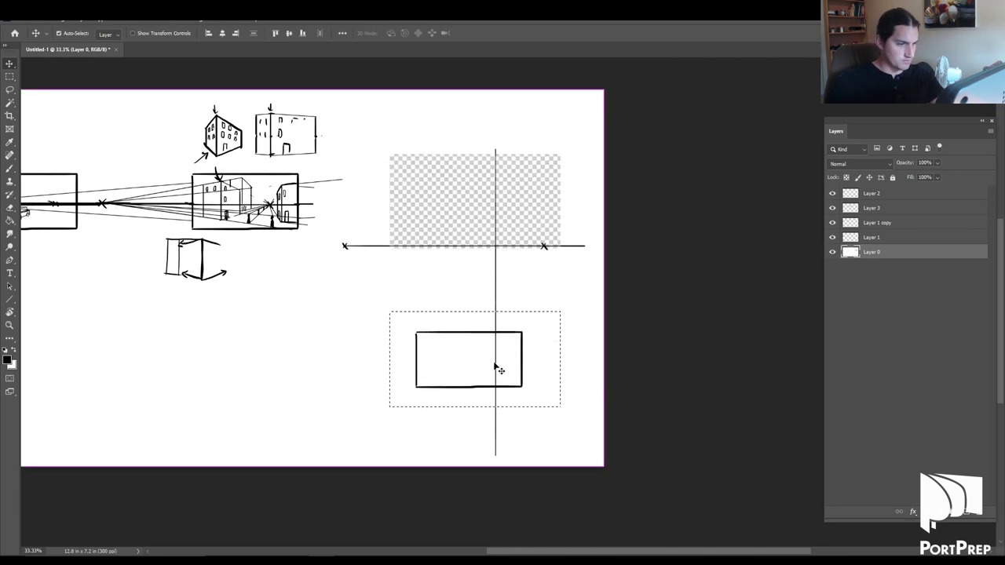
key(ctrl+z)
key(ctrl+j)
mouse_move(493, 240)
mouse_down()
mouse_move(490, 443)
mouse_move(483, 432)
mouse_up()
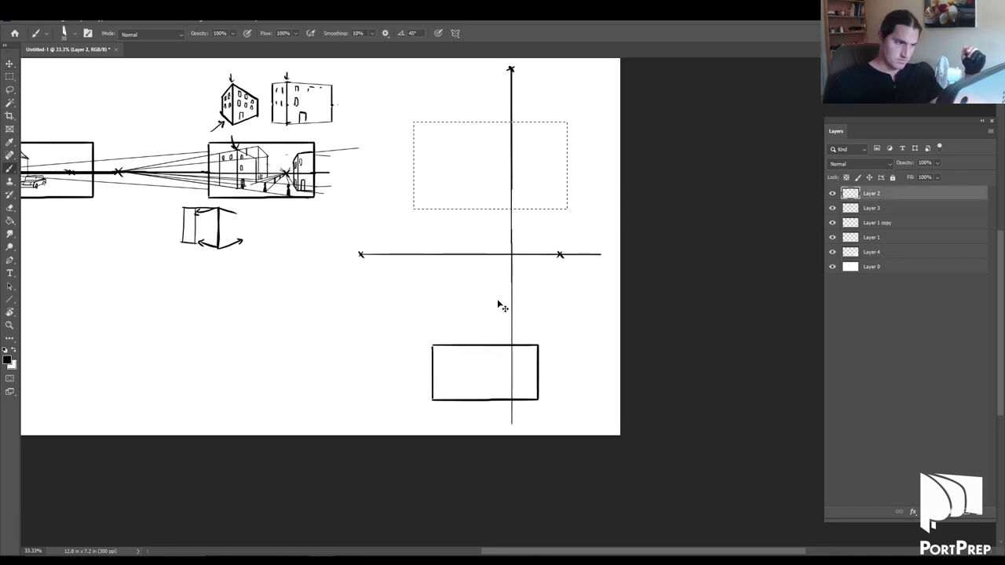
key(ctrl+d)
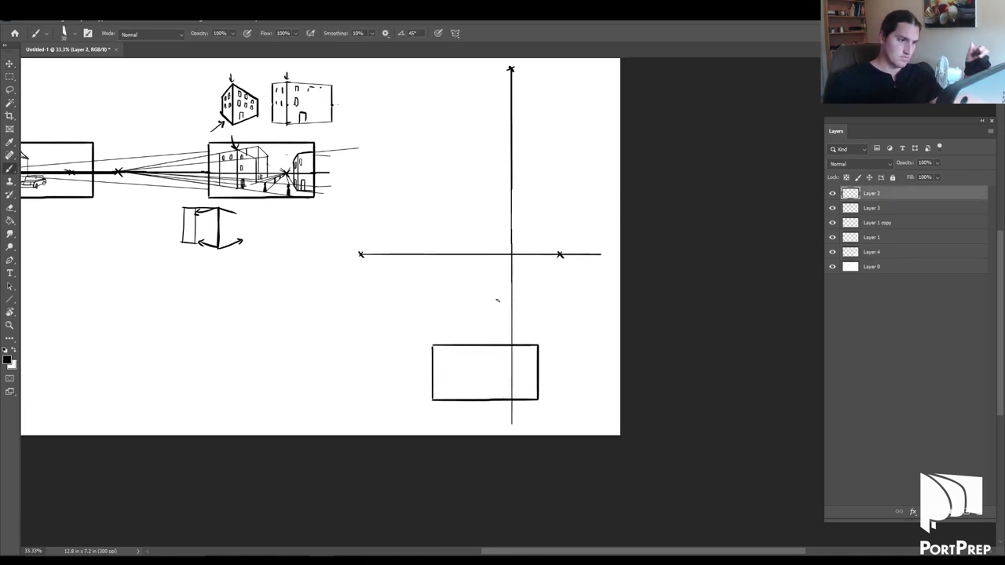
Step: Mark a crossed vanishing point on the vertical line just above the frame's bottom edge
scroll(497, 300, up, 1)
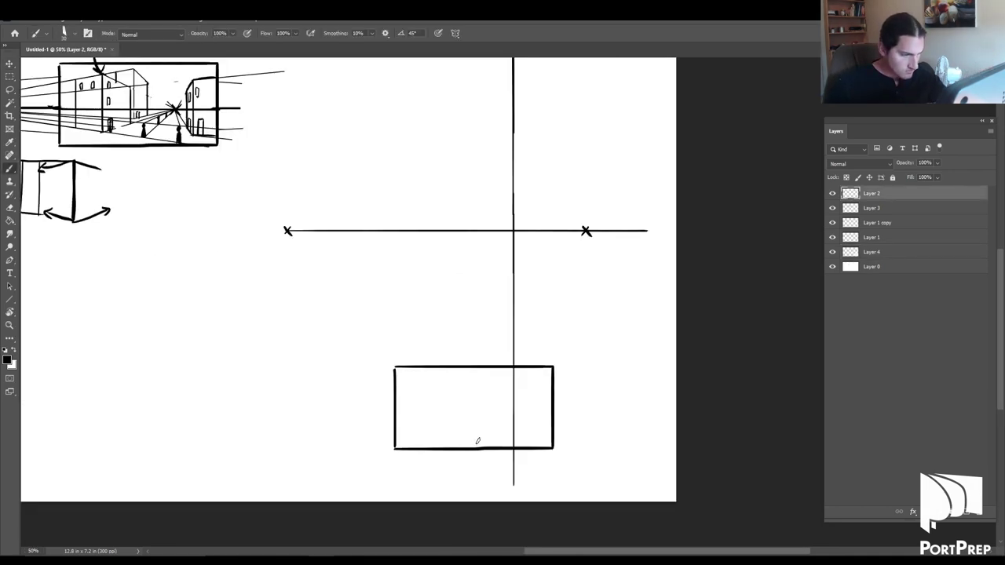
scroll(469, 431, up, 1)
scroll(555, 403, down, 2)
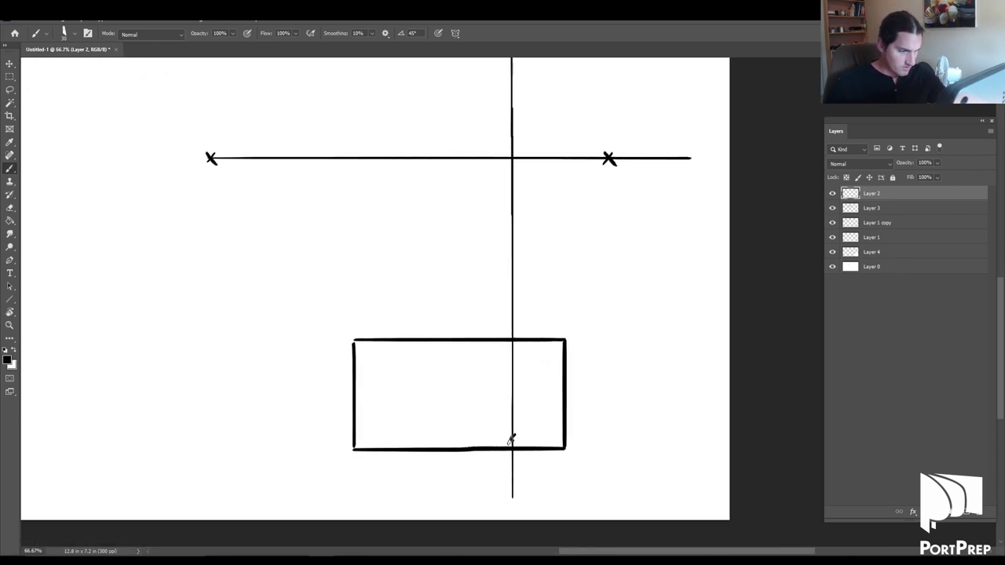
drag(547, 419, 513, 380)
scroll(471, 361, up, 1)
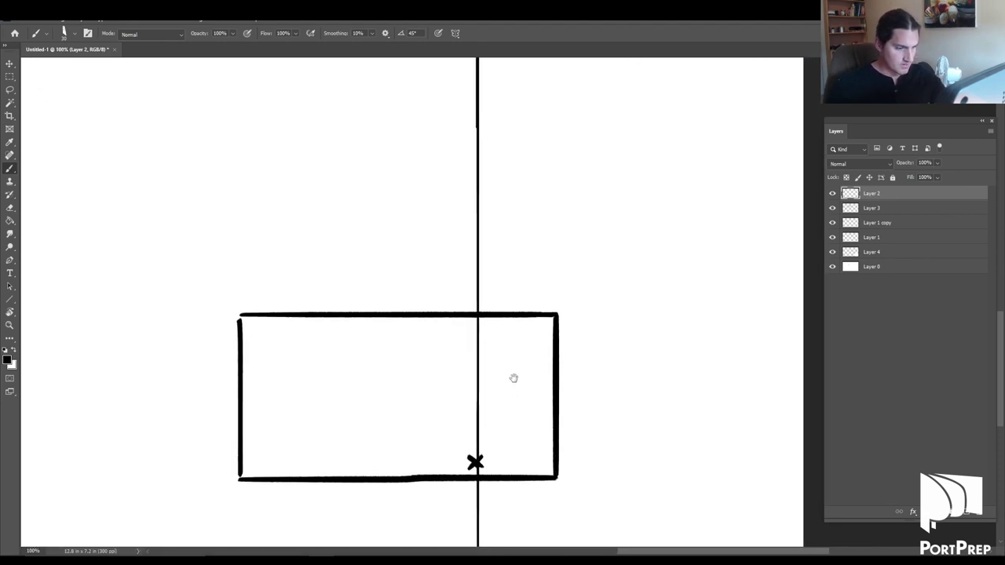
Step: Draw straight lines fanning out from the vanishing point inside the frame, upward and to both sides past the frame's borders
scroll(492, 370, down, 1)
key(u)
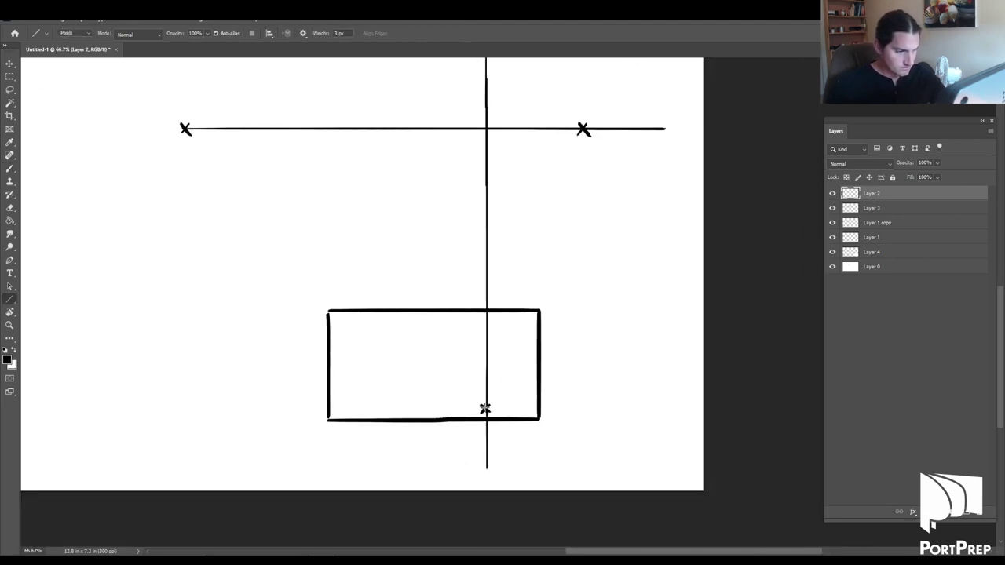
drag(486, 409, 433, 328)
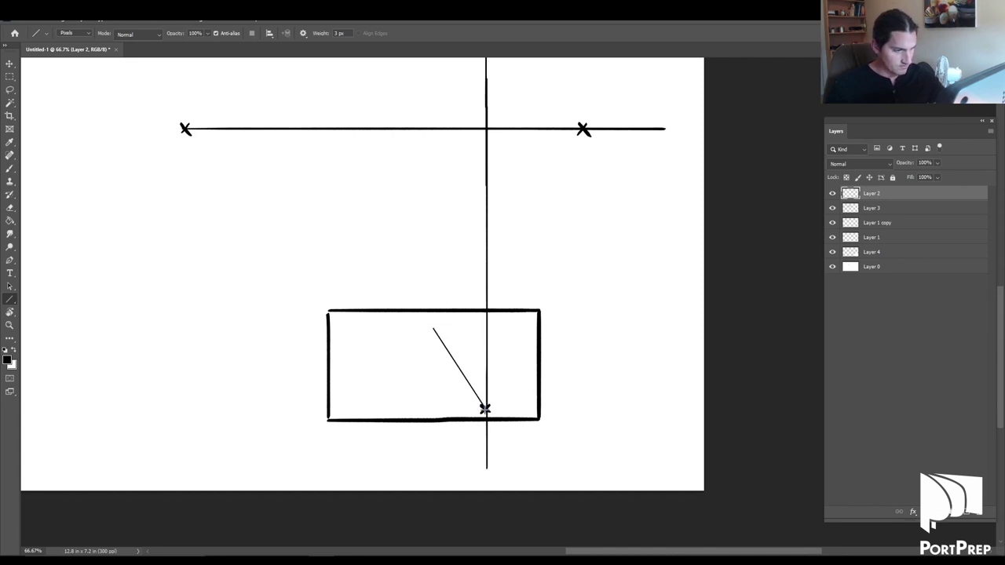
drag(485, 410, 305, 315)
mouse_move(485, 409)
mouse_down()
mouse_move(303, 398)
mouse_move(476, 323)
mouse_move(457, 271)
mouse_move(512, 323)
mouse_move(534, 277)
mouse_move(514, 381)
mouse_move(594, 313)
mouse_up()
mouse_move(421, 311)
mouse_down()
mouse_move(485, 409)
mouse_move(560, 391)
mouse_up()
drag(486, 410, 563, 414)
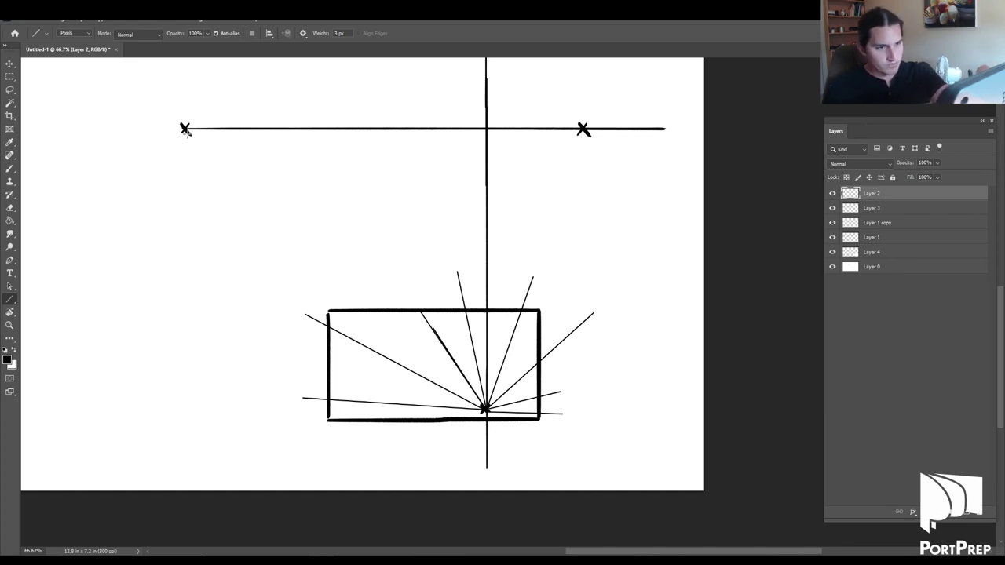
Step: Draw a fan of straight lines from the left horizon vanishing point down across the frame
mouse_move(185, 130)
mouse_down()
mouse_move(264, 249)
mouse_move(368, 442)
mouse_up()
mouse_move(185, 130)
mouse_down()
mouse_move(422, 455)
mouse_move(193, 130)
mouse_move(445, 424)
mouse_move(457, 454)
mouse_move(194, 135)
mouse_move(509, 430)
mouse_move(510, 453)
mouse_up()
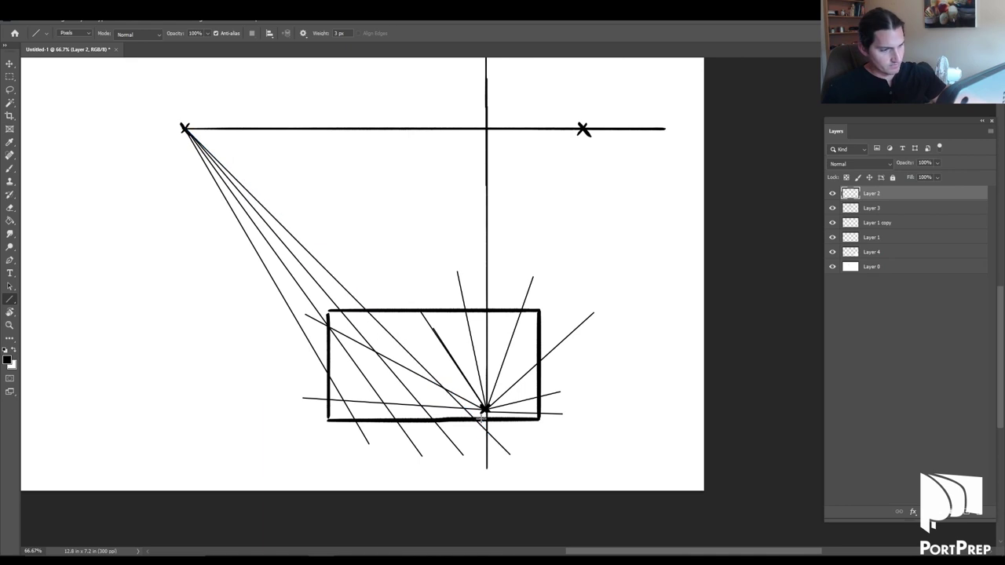
drag(185, 129, 547, 454)
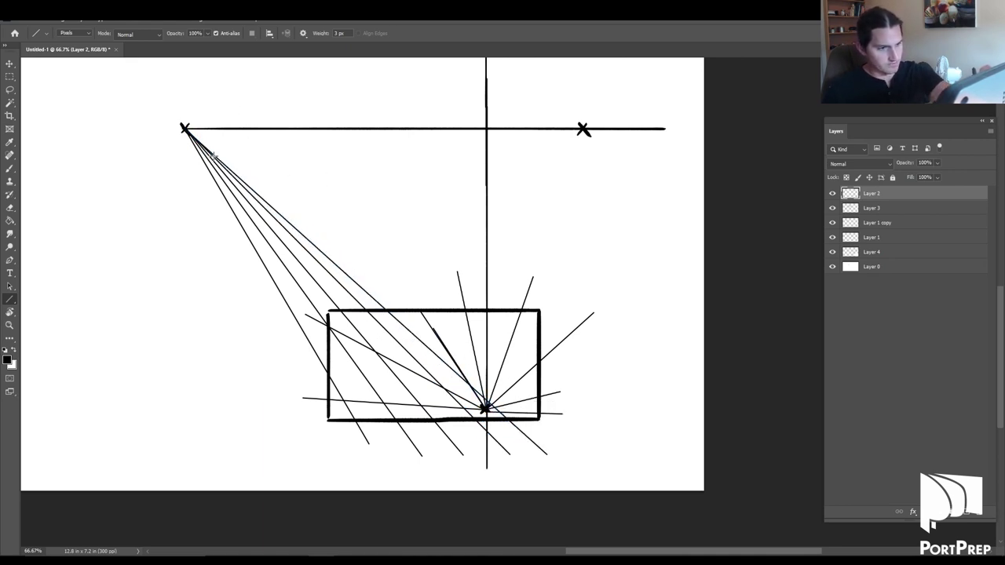
drag(184, 128, 534, 392)
Step: Undo the most recent lines drawn from the left horizon vanishing point
key(ctrl+z)
key(ctrl+z)
key(ctrl+z)
key(ctrl+z)
key(ctrl+z)
key(ctrl+z)
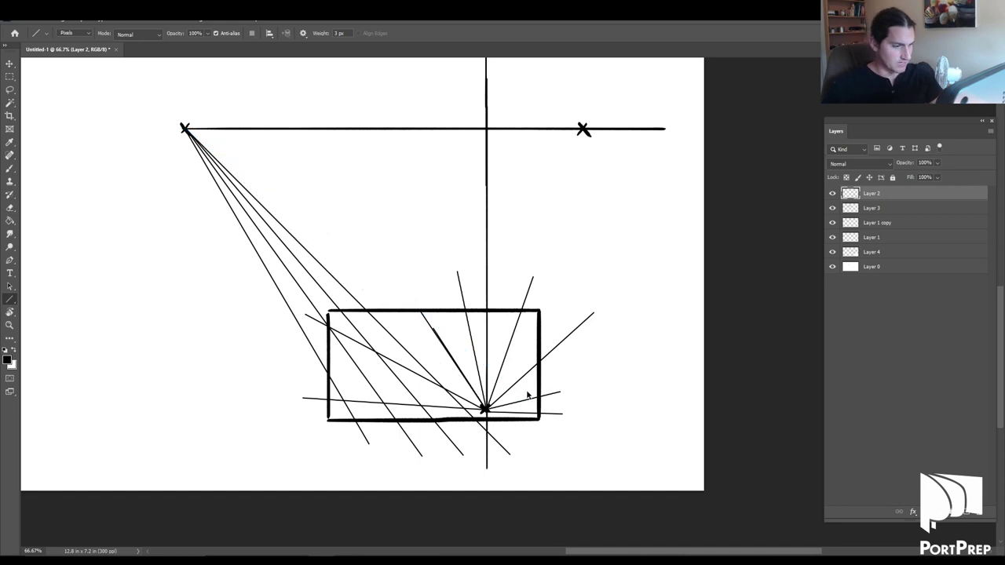
Step: Undo the remaining left-horizon fan lines and fade the radiating guide layer to 32% opacity, with a new layer above it
key(ctrl+z)
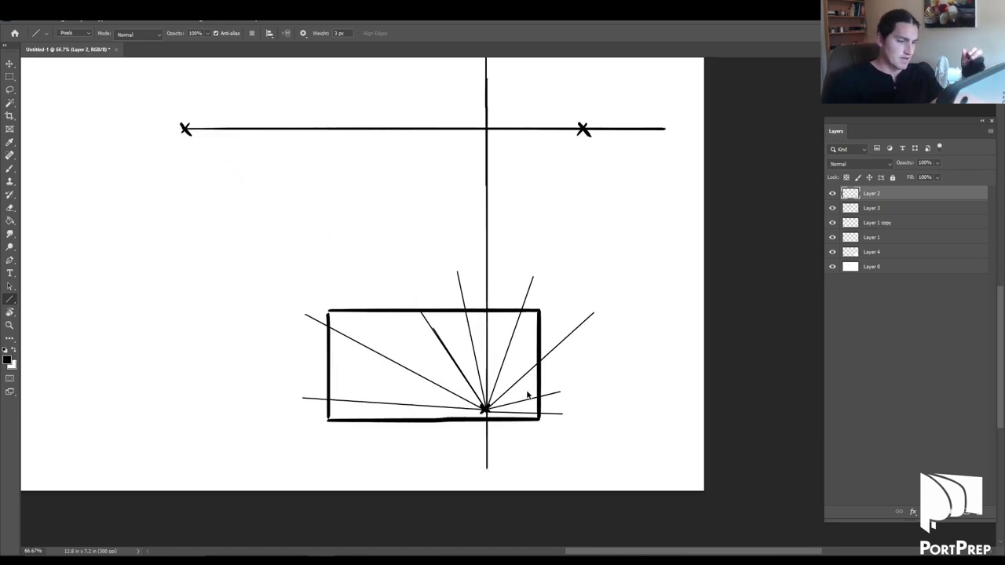
drag(907, 163, 902, 164)
key(b)
key(ctrl+shift+alt+n)
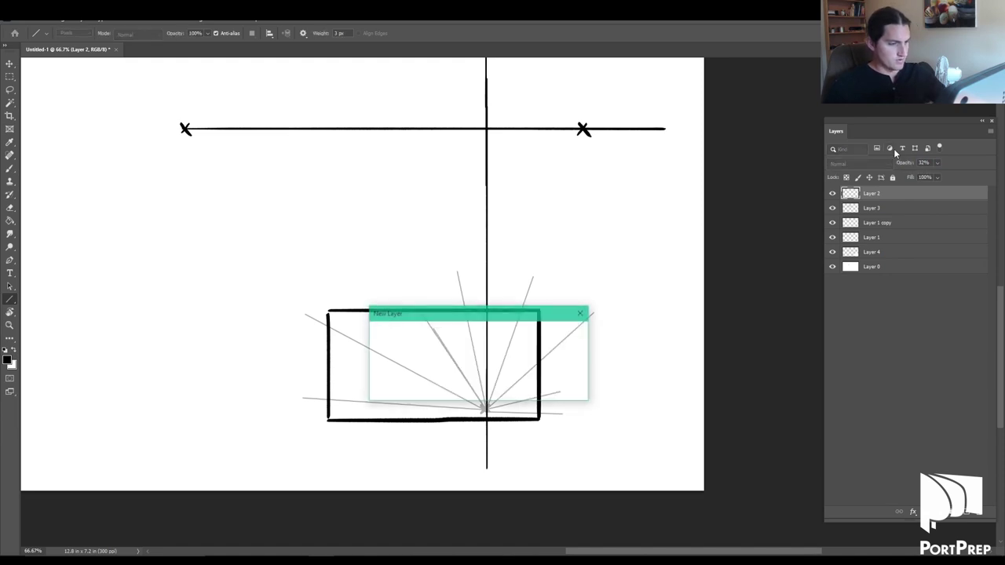
key(ctrl+1)
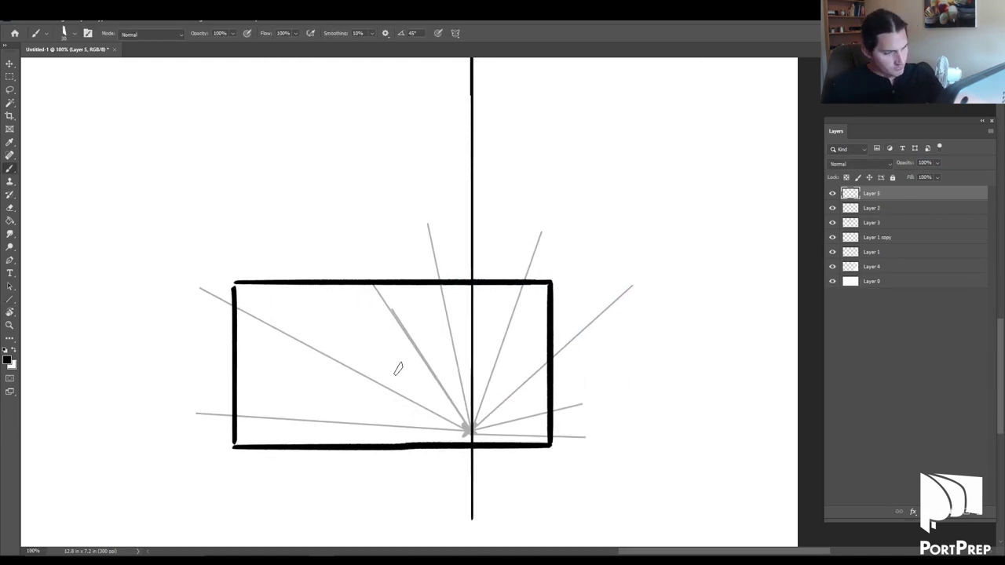
Step: Draw a box's near vertical edge toward the bottom vanishing point and straight lines from its upper corner to both horizon vanishing points
key(ctrl+z)
key(u)
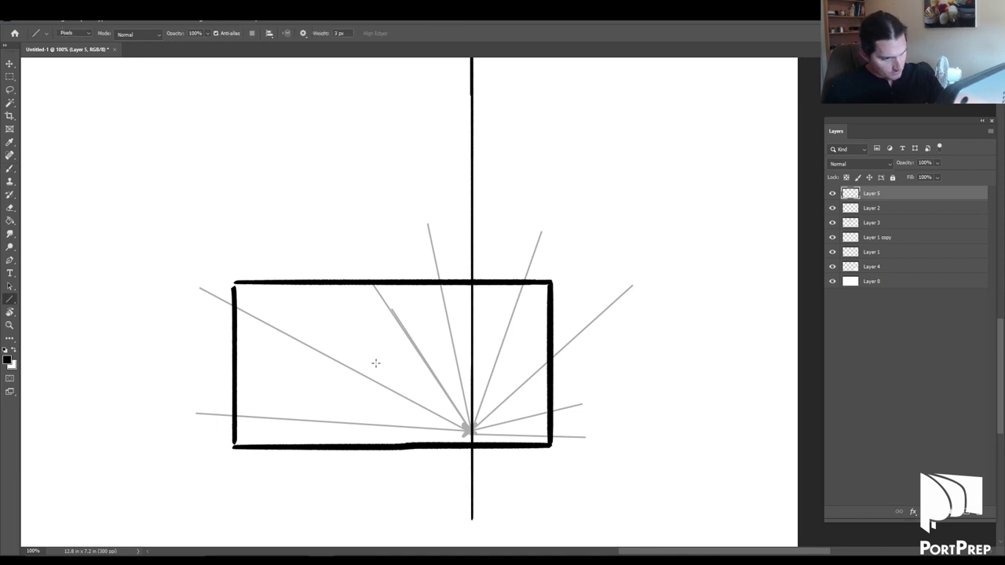
drag(373, 361, 447, 414)
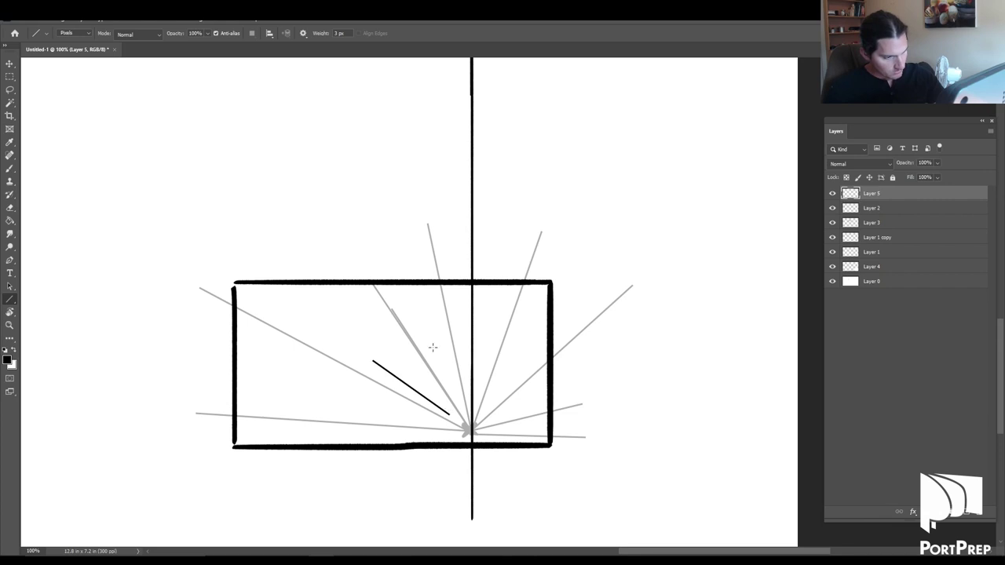
scroll(446, 347, up, 3)
key(ctrl+minus)
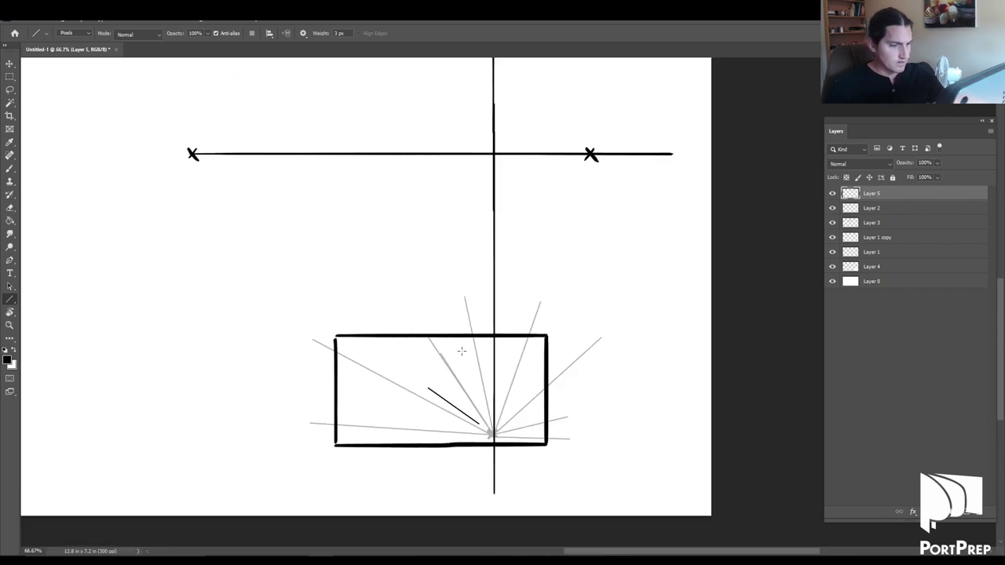
drag(431, 387, 590, 154)
drag(428, 388, 193, 154)
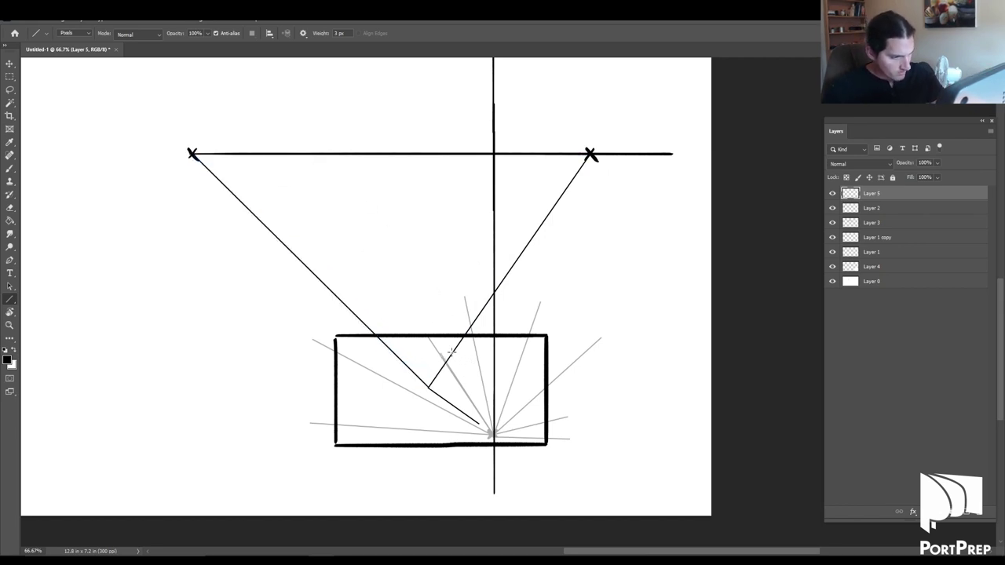
Step: Draw the box's second vertical edge to the bottom vanishing point and its remaining receding edges to the two horizon vanishing points
mouse_move(451, 354)
mouse_down()
mouse_move(487, 429)
mouse_move(531, 282)
mouse_move(591, 154)
mouse_up()
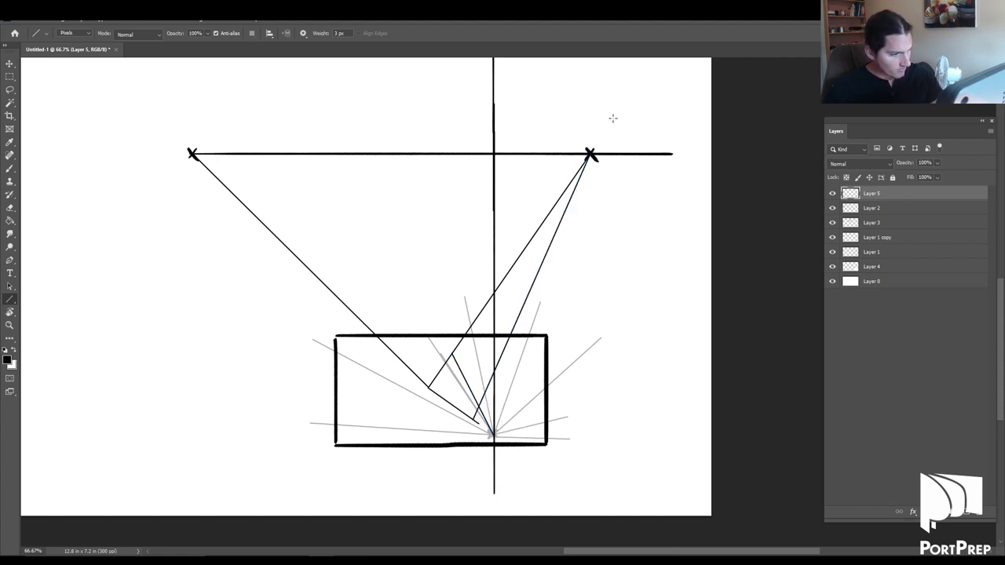
drag(452, 353, 193, 154)
drag(403, 360, 591, 154)
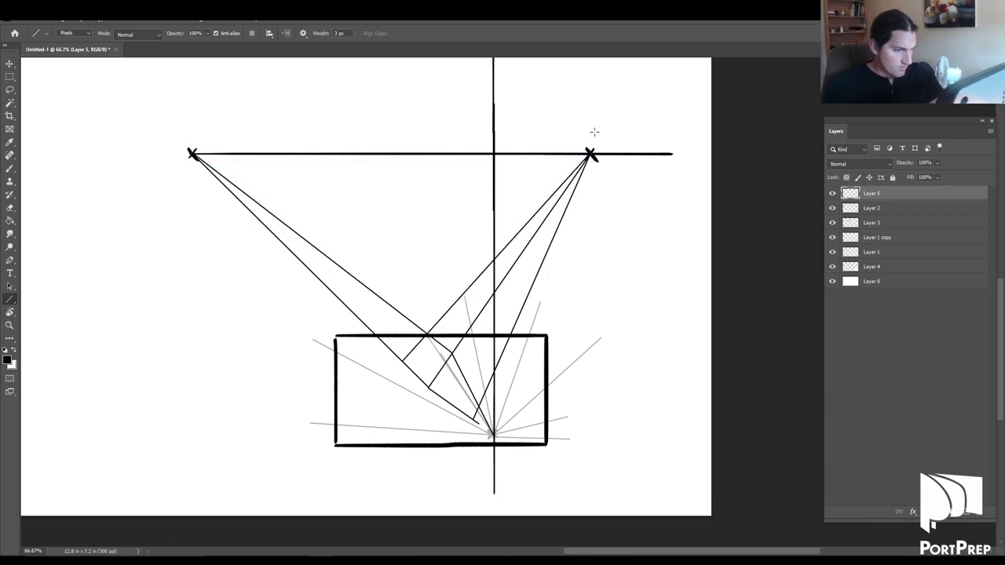
Step: Dab converging rows of small window marks on the box's narrow right-hand face with the Brush
key(ctrl+plus)
drag(388, 430, 424, 365)
key(b)
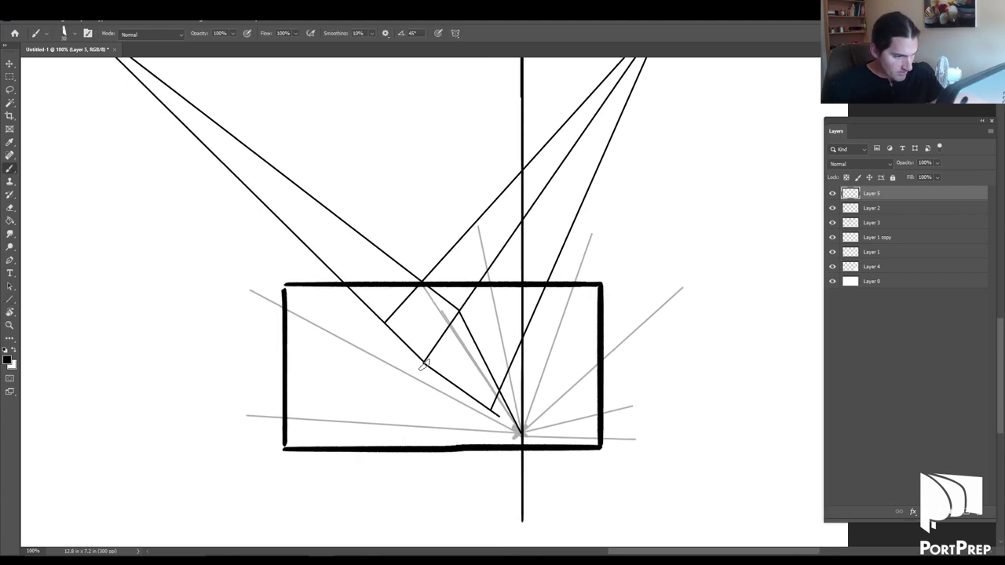
click(442, 352)
click(447, 343)
click(452, 331)
click(457, 321)
click(451, 361)
click(455, 351)
click(459, 342)
click(462, 333)
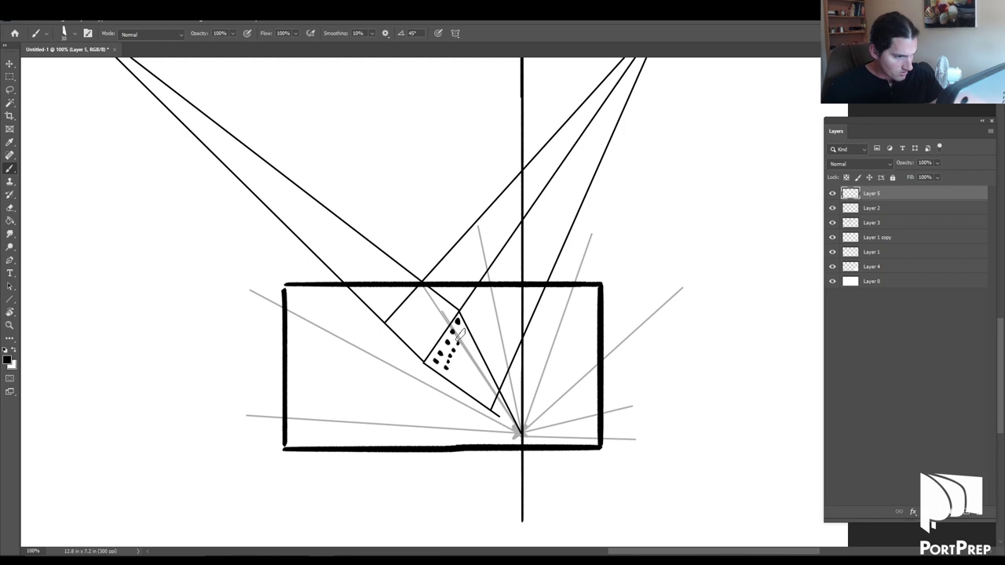
click(470, 381)
click(466, 371)
click(469, 360)
drag(387, 328, 412, 351)
key(ctrl+z)
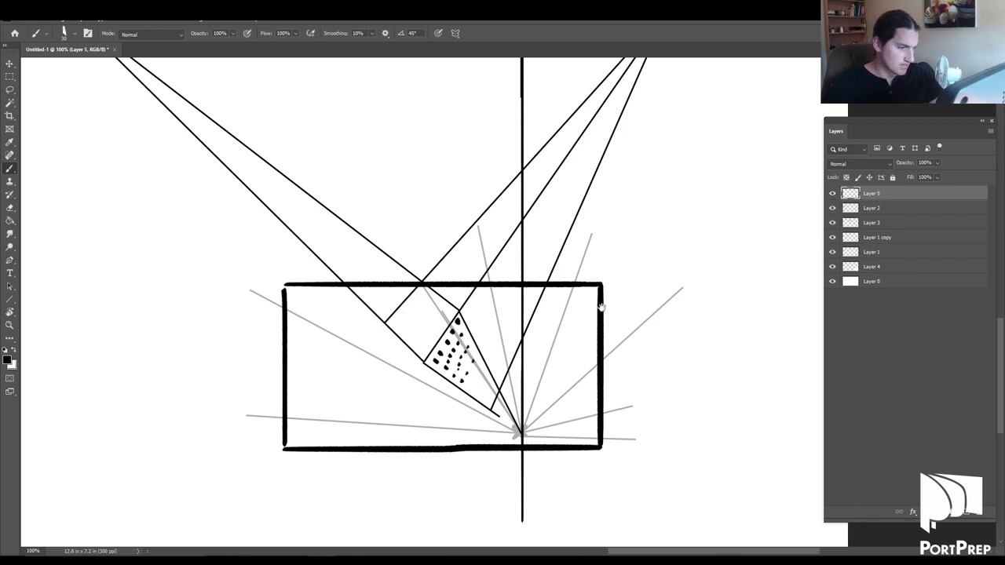
Step: Circle the left and right horizon vanishing points with the Brush and undo the circles
drag(599, 300, 575, 295)
scroll(555, 332, right, 2)
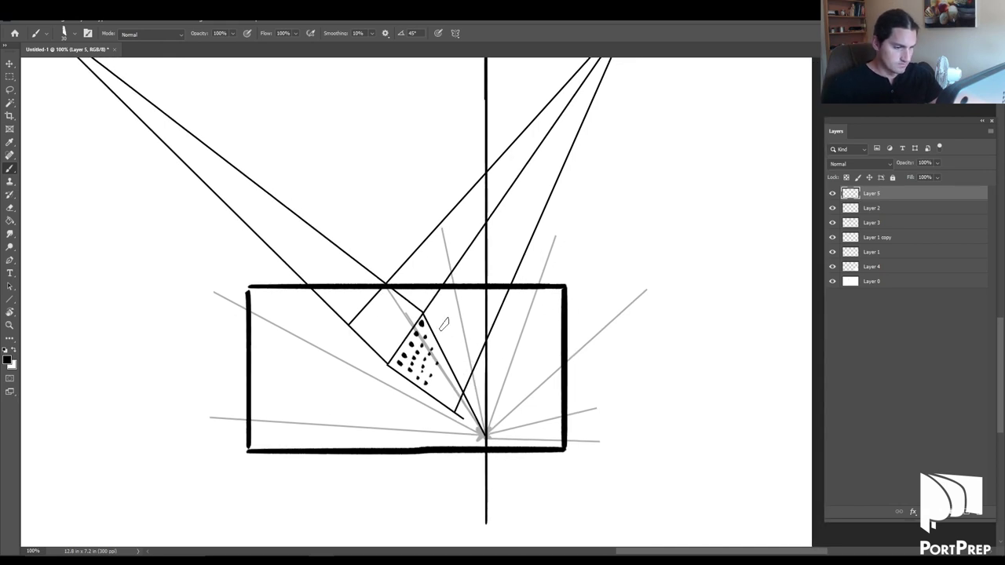
key(ctrl+minus)
drag(544, 298, 527, 300)
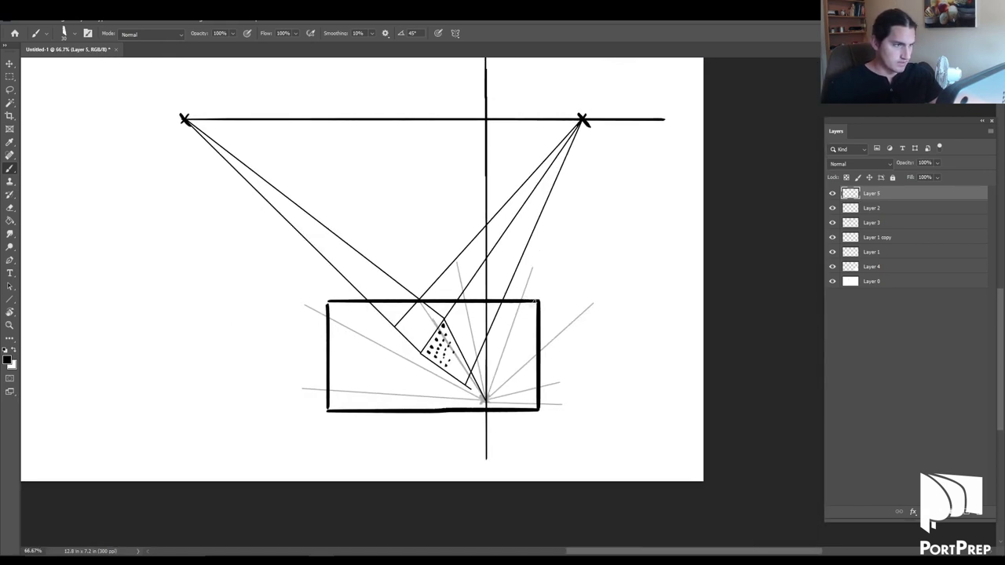
drag(191, 111, 197, 132)
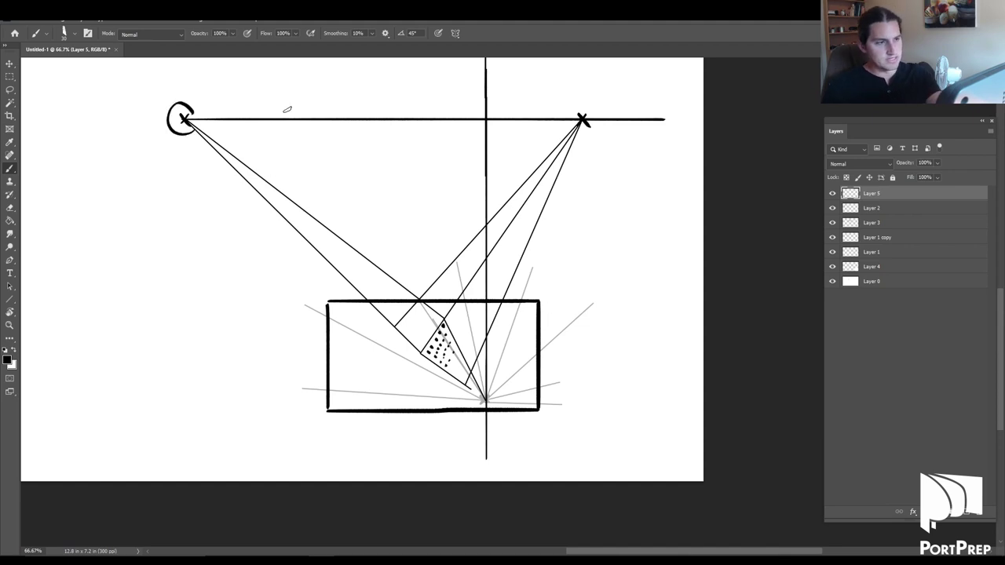
drag(594, 112, 600, 127)
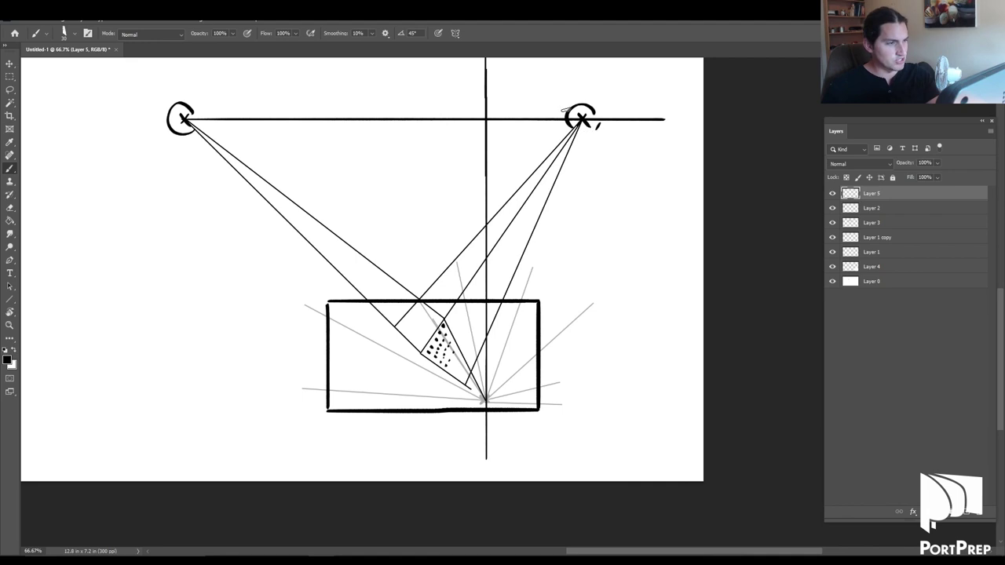
key(ctrl+z)
key(ctrl+z)
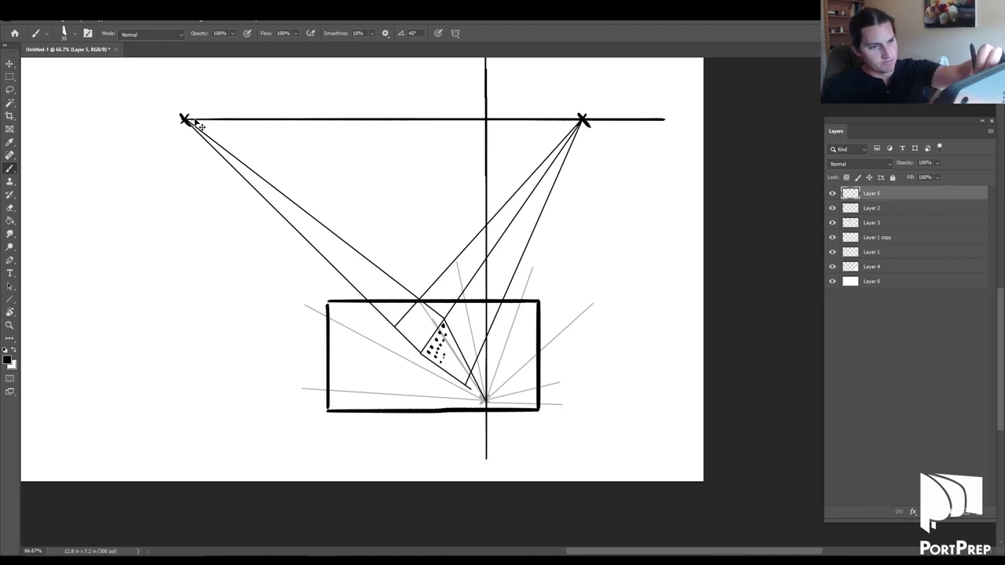
Step: Extend the horizon line leftward past the left vanishing point and mark a crossed vanishing point at its far end
key(e)
key(b)
drag(185, 118, 35, 119)
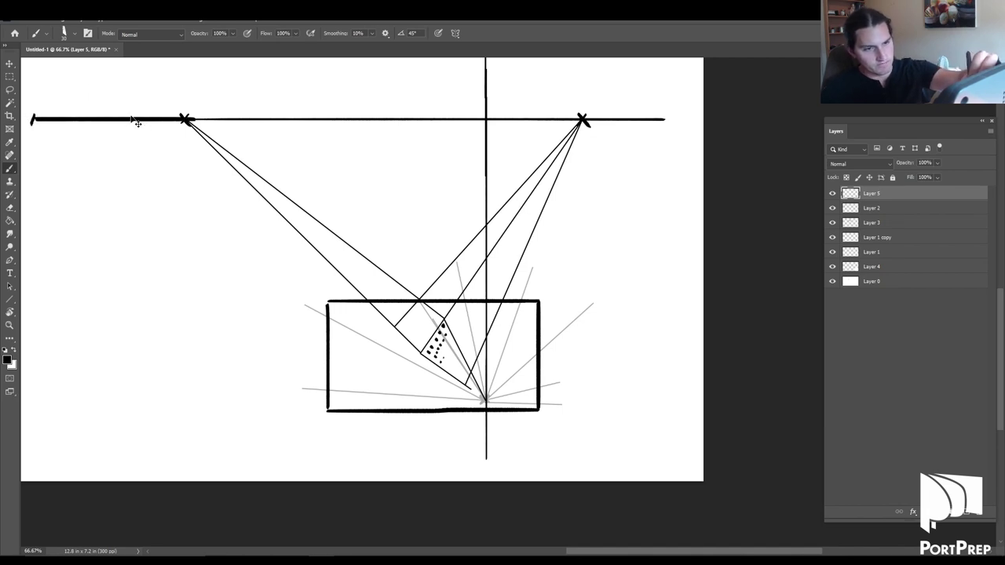
drag(131, 129, 290, 135)
drag(198, 124, 78, 130)
drag(79, 118, 69, 129)
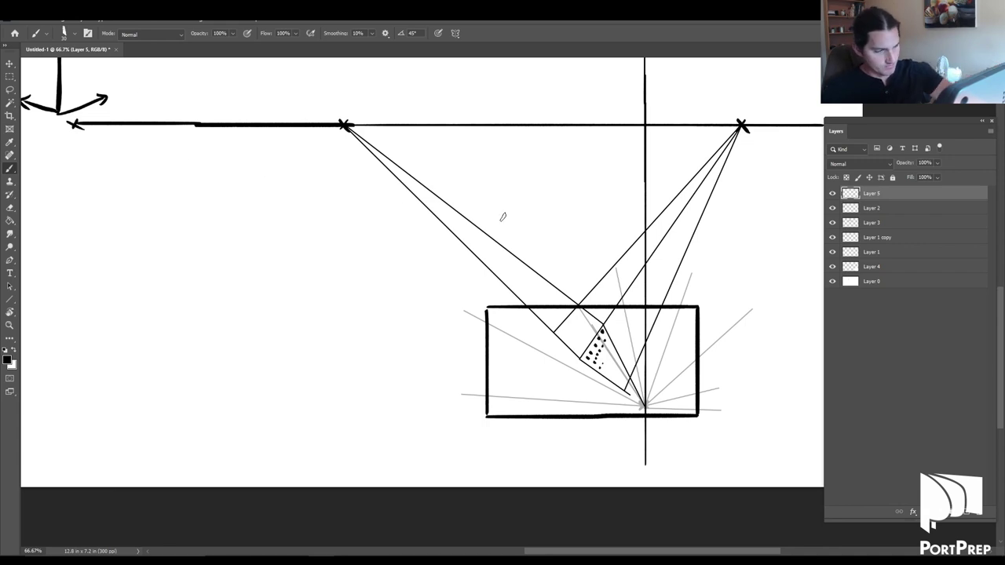
Step: Erase the box edges inside the frame that lead to the original left vanishing point, including the far corner
key(e)
drag(553, 333, 563, 343)
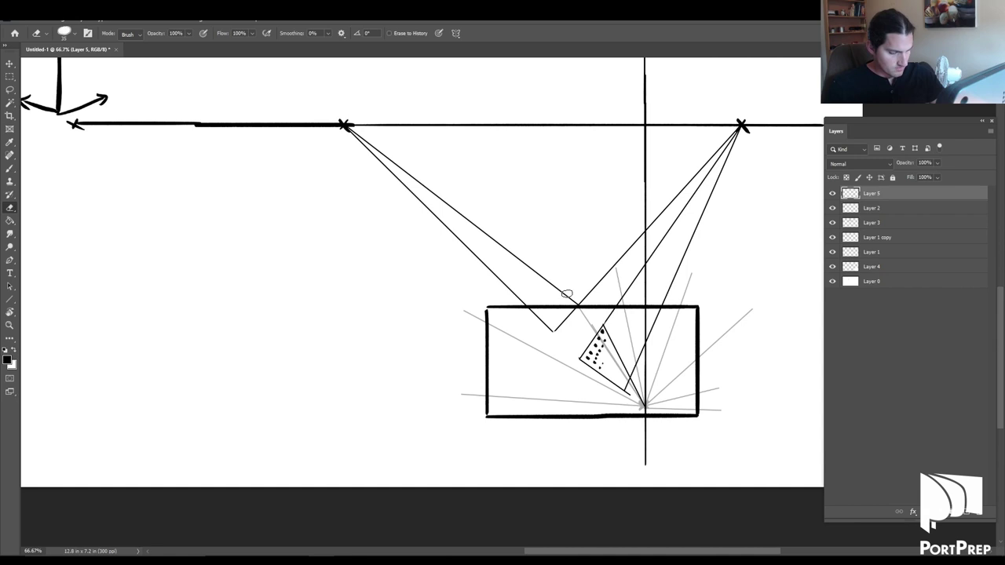
mouse_move(567, 314)
mouse_down()
mouse_move(546, 314)
mouse_move(522, 294)
mouse_move(568, 297)
mouse_move(337, 240)
mouse_move(70, 123)
mouse_move(463, 267)
mouse_move(588, 338)
mouse_move(581, 358)
mouse_up()
Step: Draw straight lines from the box's corners to the far-left vanishing point and its outer vertical edge to the bottom vanishing point
key(u)
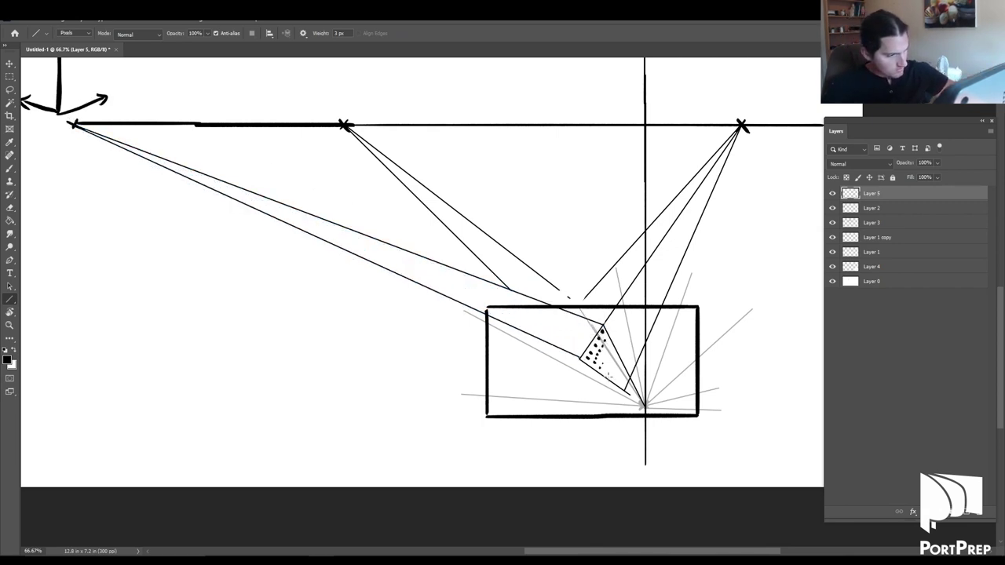
drag(625, 390, 73, 124)
mouse_move(644, 407)
mouse_down()
mouse_move(547, 343)
mouse_move(582, 374)
mouse_up()
Step: Erase the excess line segments left of the box and draw its far roof edge to the right horizon vanishing point
key(e)
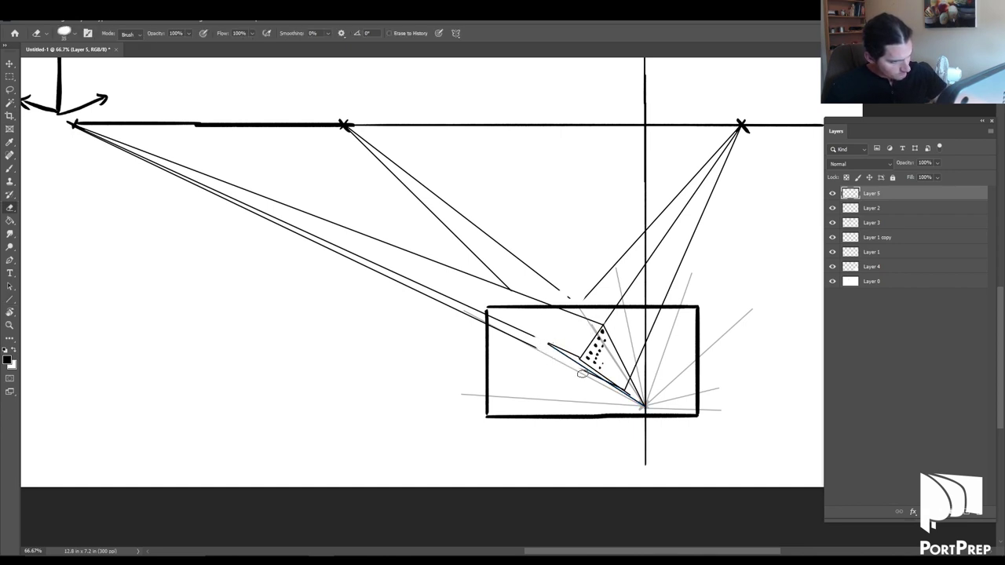
mouse_move(540, 344)
mouse_down()
mouse_move(529, 335)
mouse_move(591, 297)
mouse_move(742, 126)
mouse_up()
key(u)
key(b)
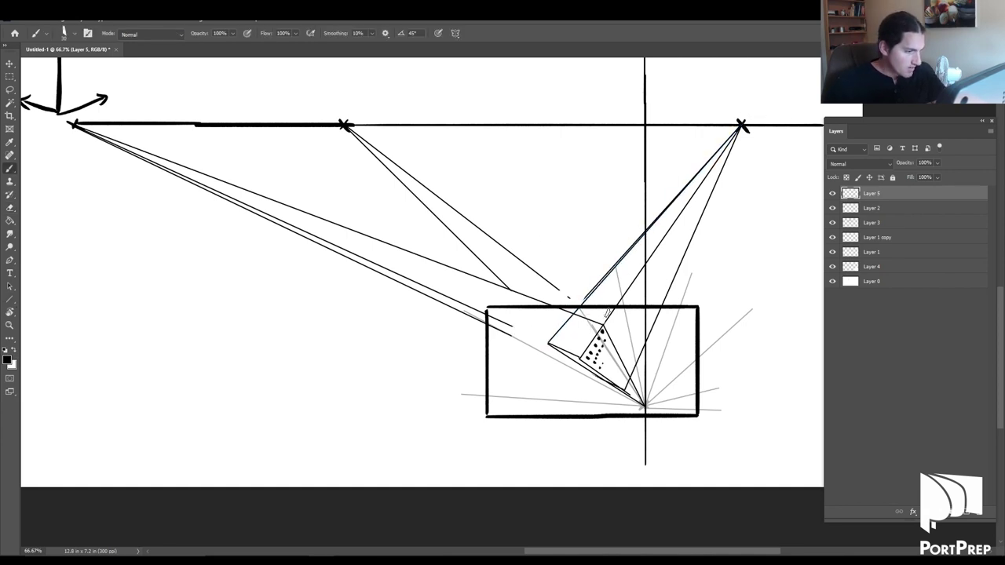
Step: Try drawing lines for a second form from the bottom vanishing point toward the frame's right side and the right horizon vanishing point
scroll(597, 298, up, 3)
scroll(565, 295, down, 2)
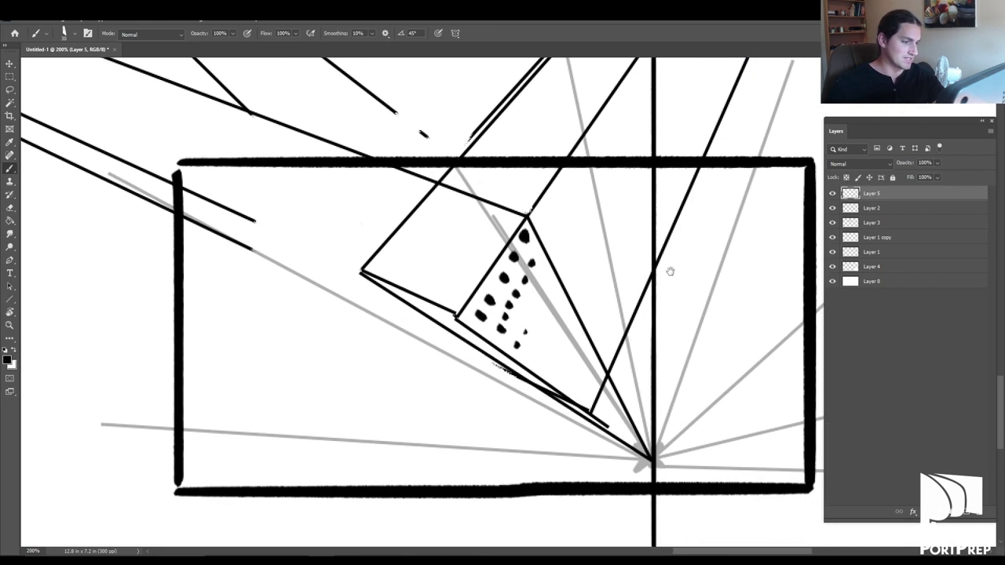
scroll(642, 168, down, 1)
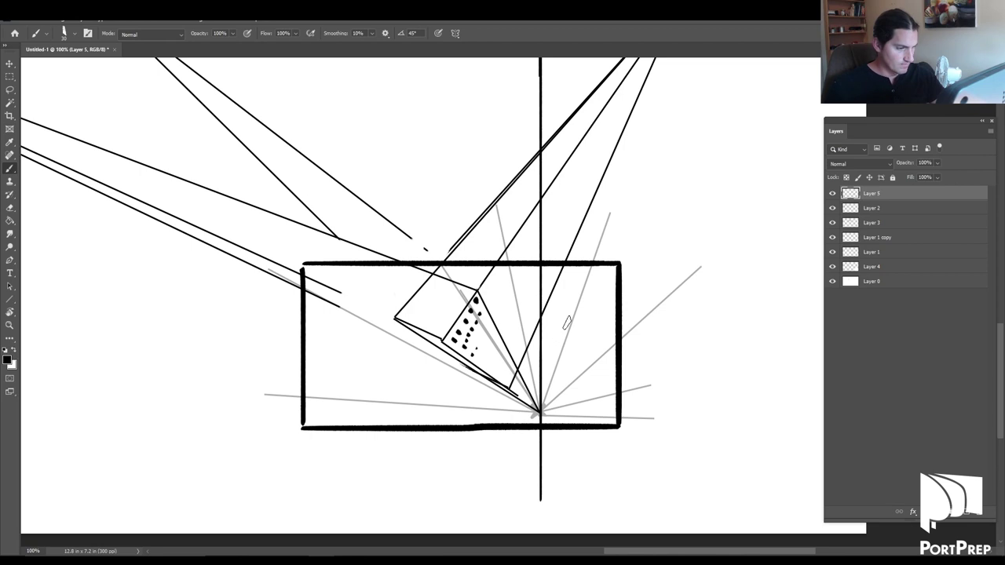
scroll(578, 295, down, 2)
scroll(575, 295, up, 1)
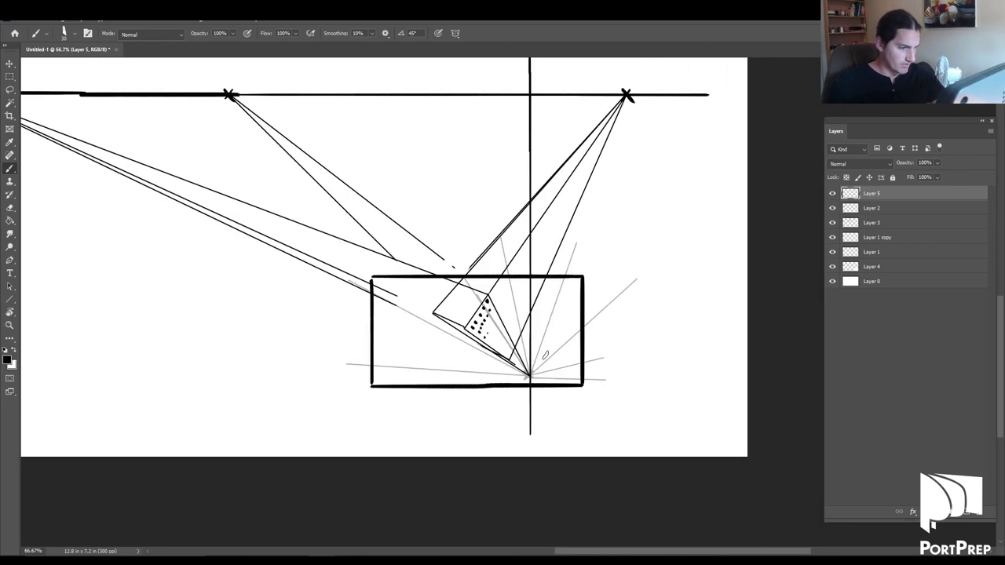
key(u)
mouse_move(531, 376)
mouse_down()
mouse_move(576, 256)
mouse_move(601, 296)
mouse_up()
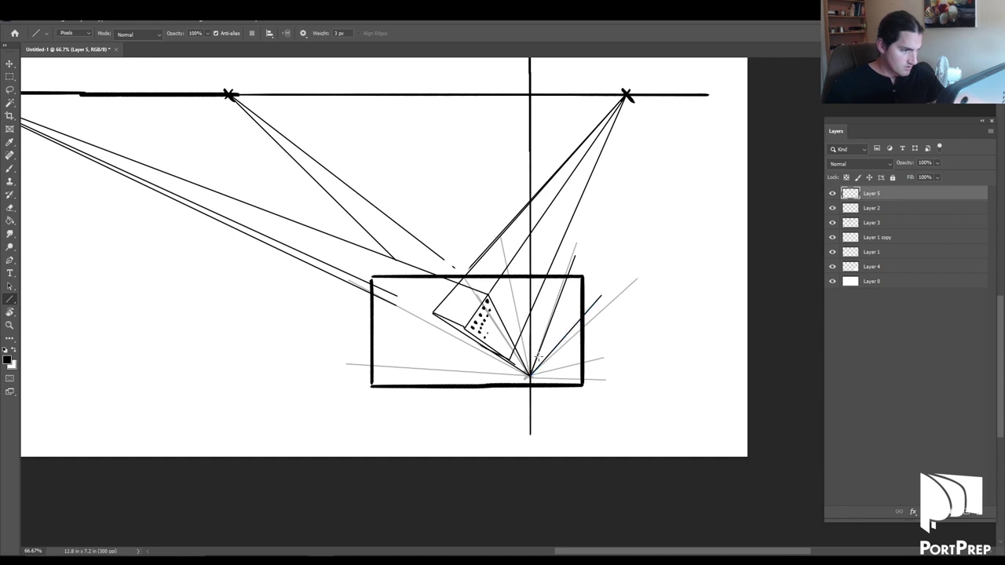
drag(531, 376, 626, 95)
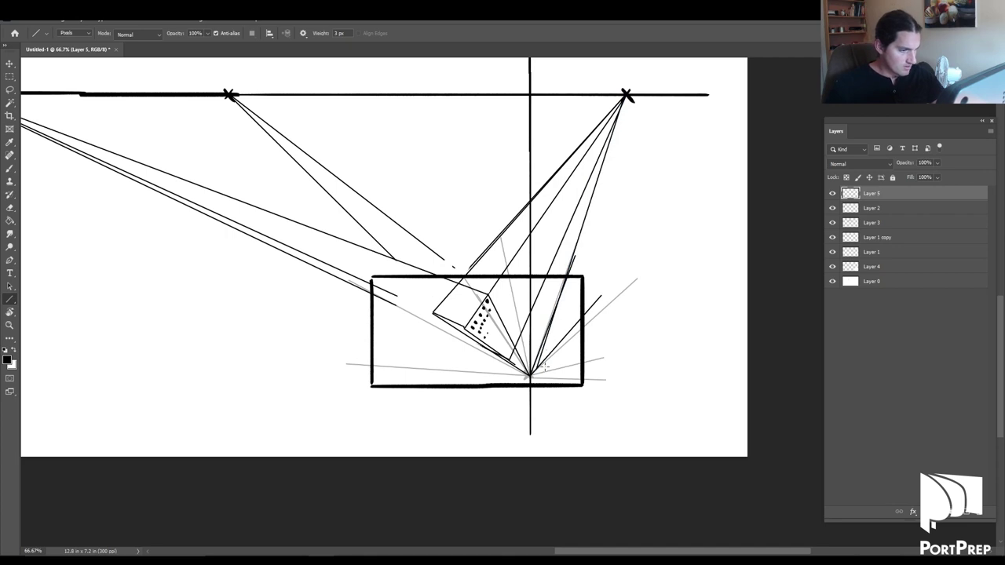
key(ctrl+z)
key(ctrl+z)
key(ctrl+z)
key(ctrl+z)
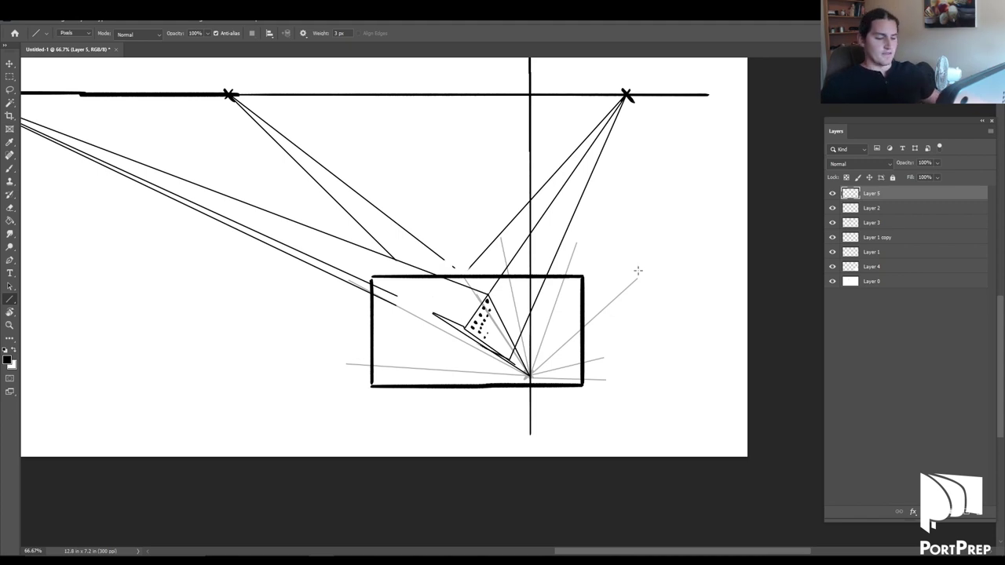
key(ctrl+shift+z)
Step: Review the whole perspective sheet and switch to the image board with the four numbered tavern interior sketches
key(ctrl+minus)
key(ctrl+minus)
key(ctrl+minus)
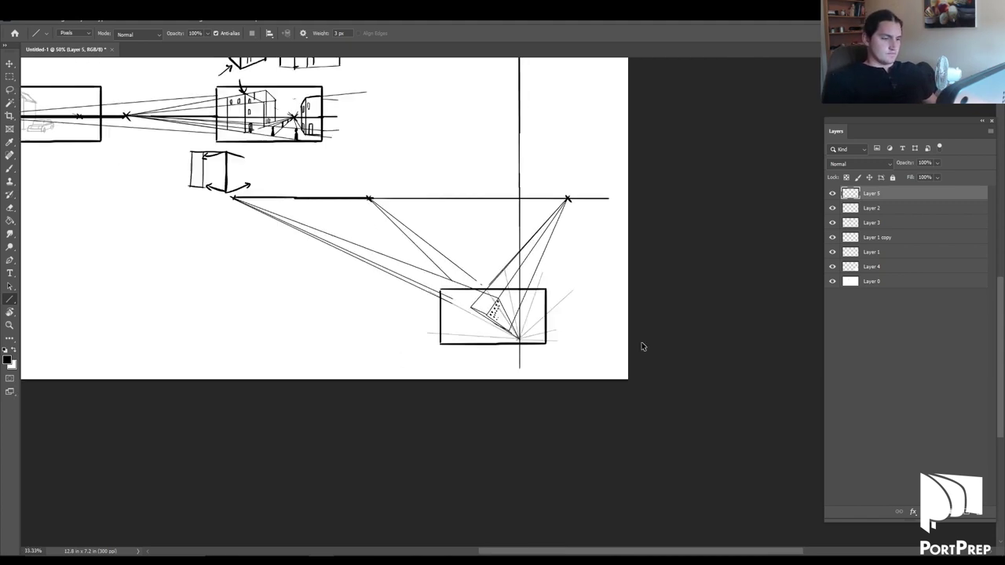
key(b)
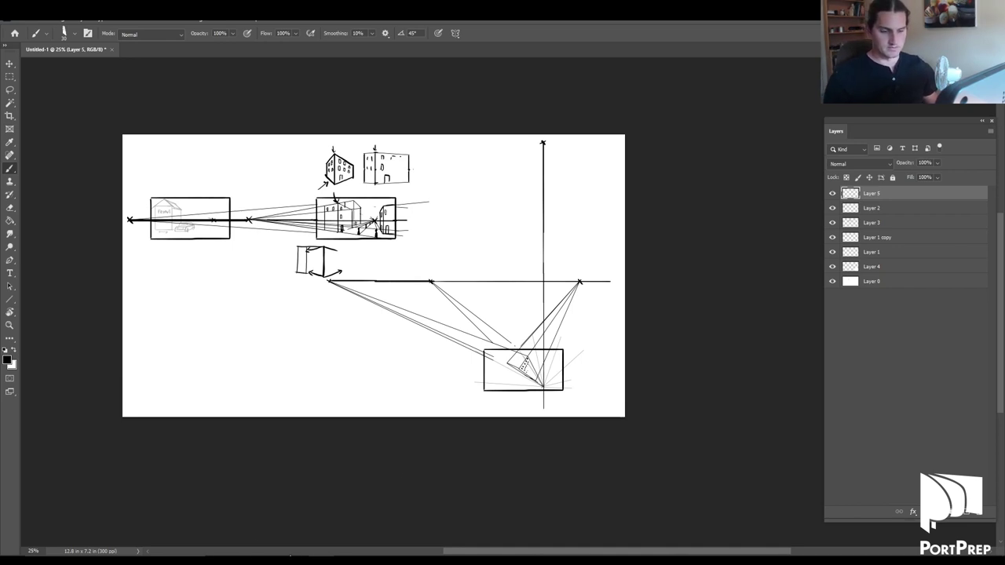
key(alt+Tab)
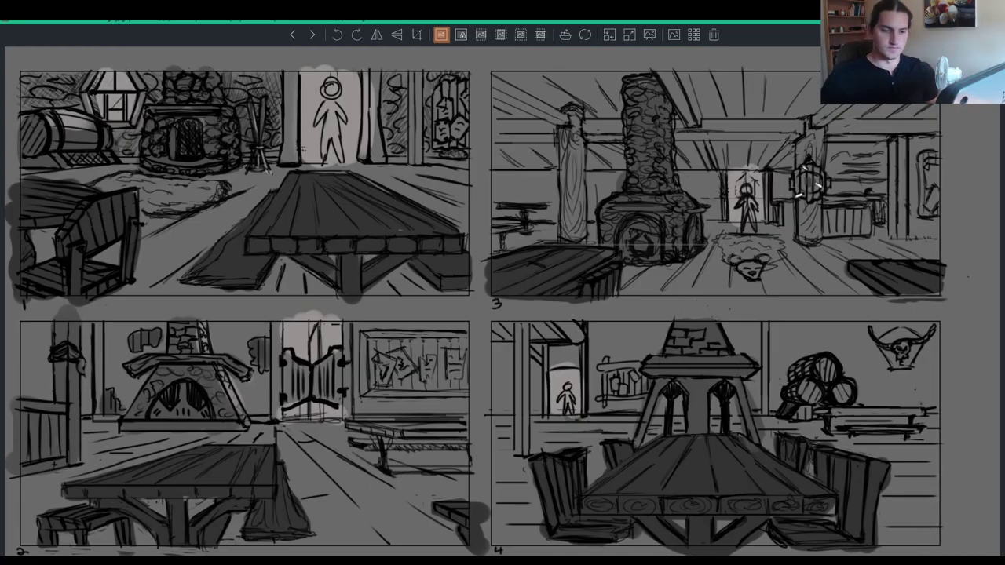